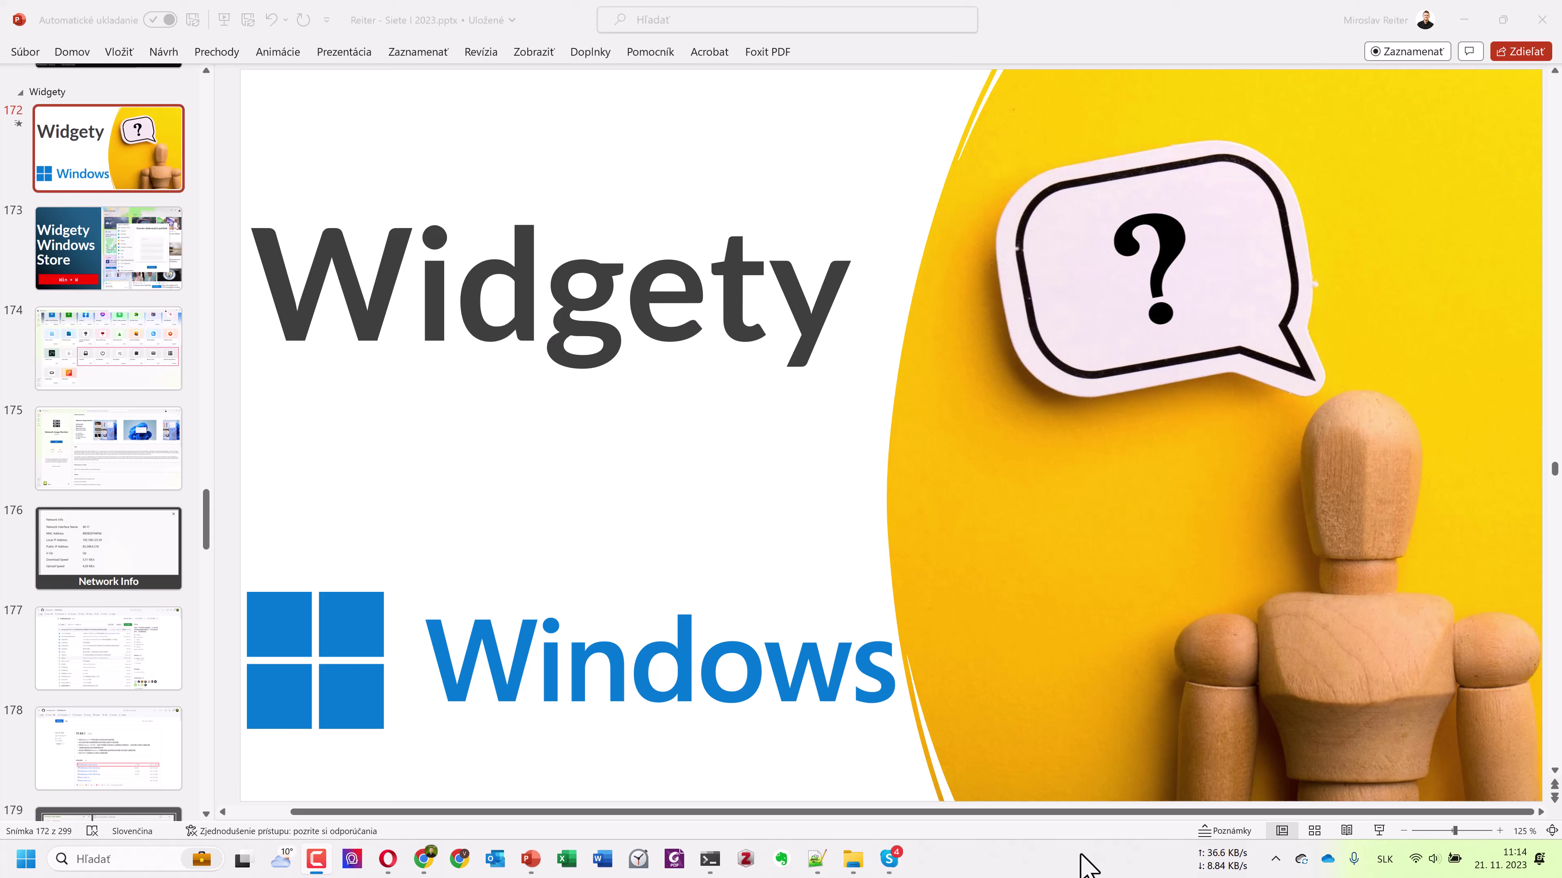
Show the Widgety Windows Store slide, open the Windows widgets board and look through its Discover news feed.
{"action": "mouse_move", "coordinate": [1219, 859]}
{"action": "left_click", "coordinate": [154, 264]}
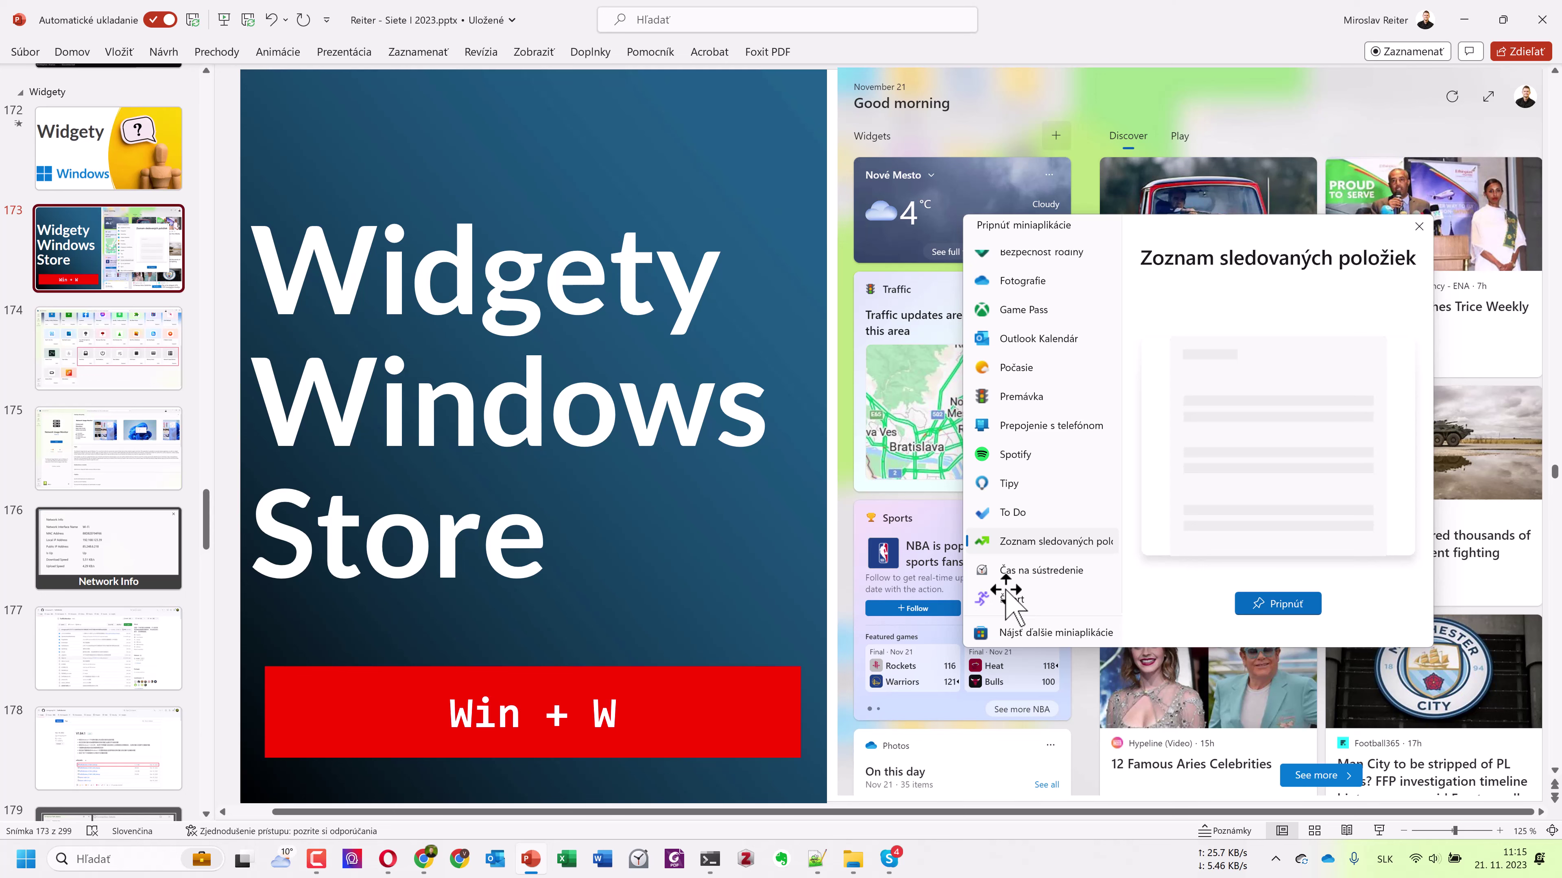
{"action": "key", "text": "super+w"}
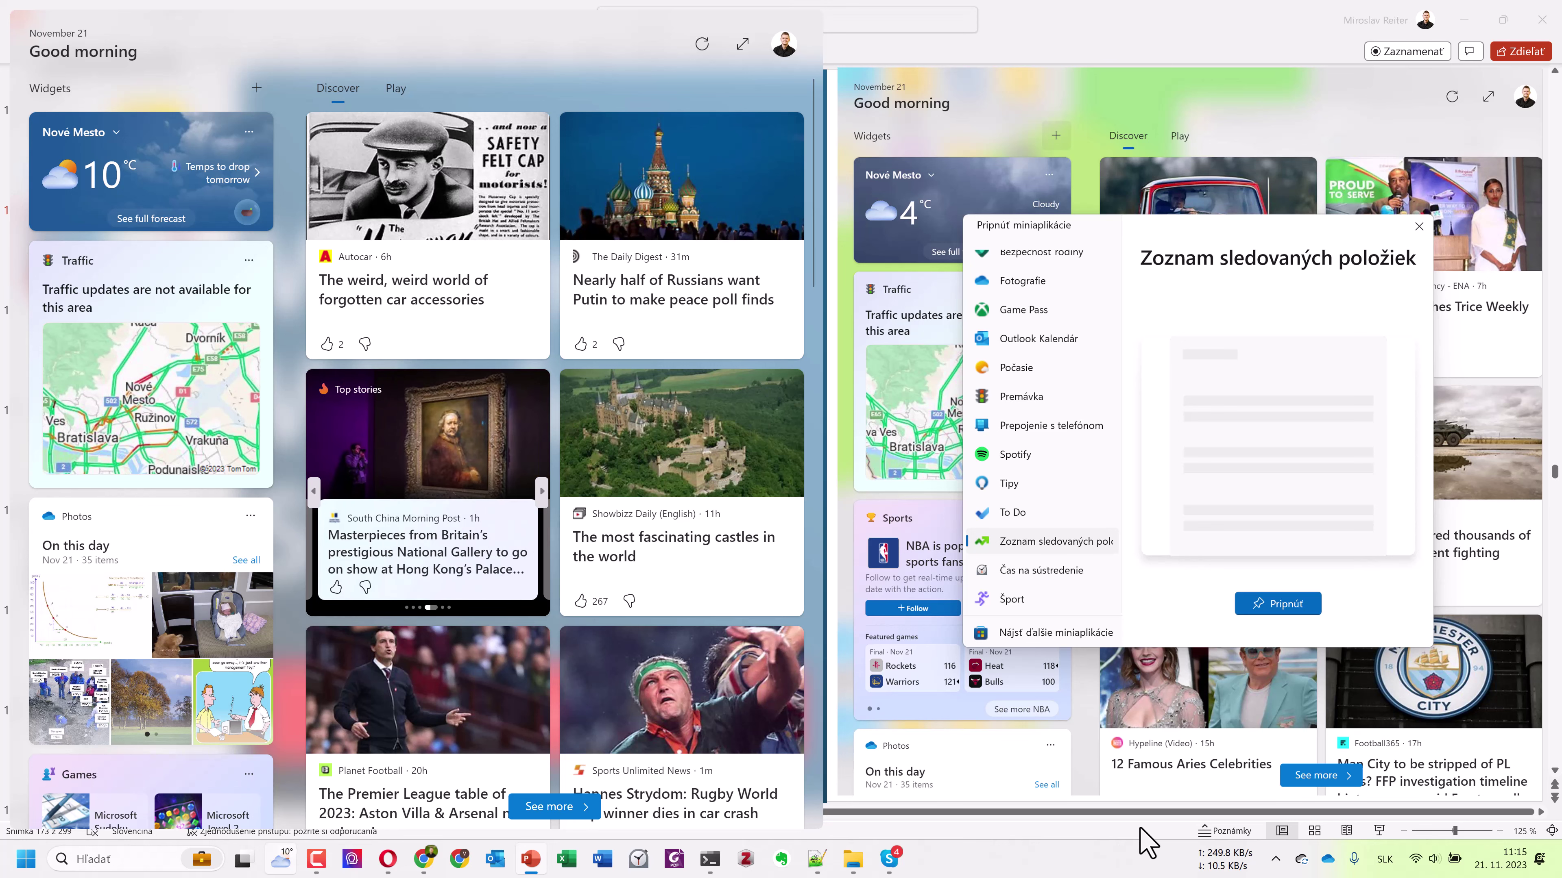
{"action": "scroll", "coordinate": [600, 655], "scroll_direction": "down", "scroll_amount": 15}
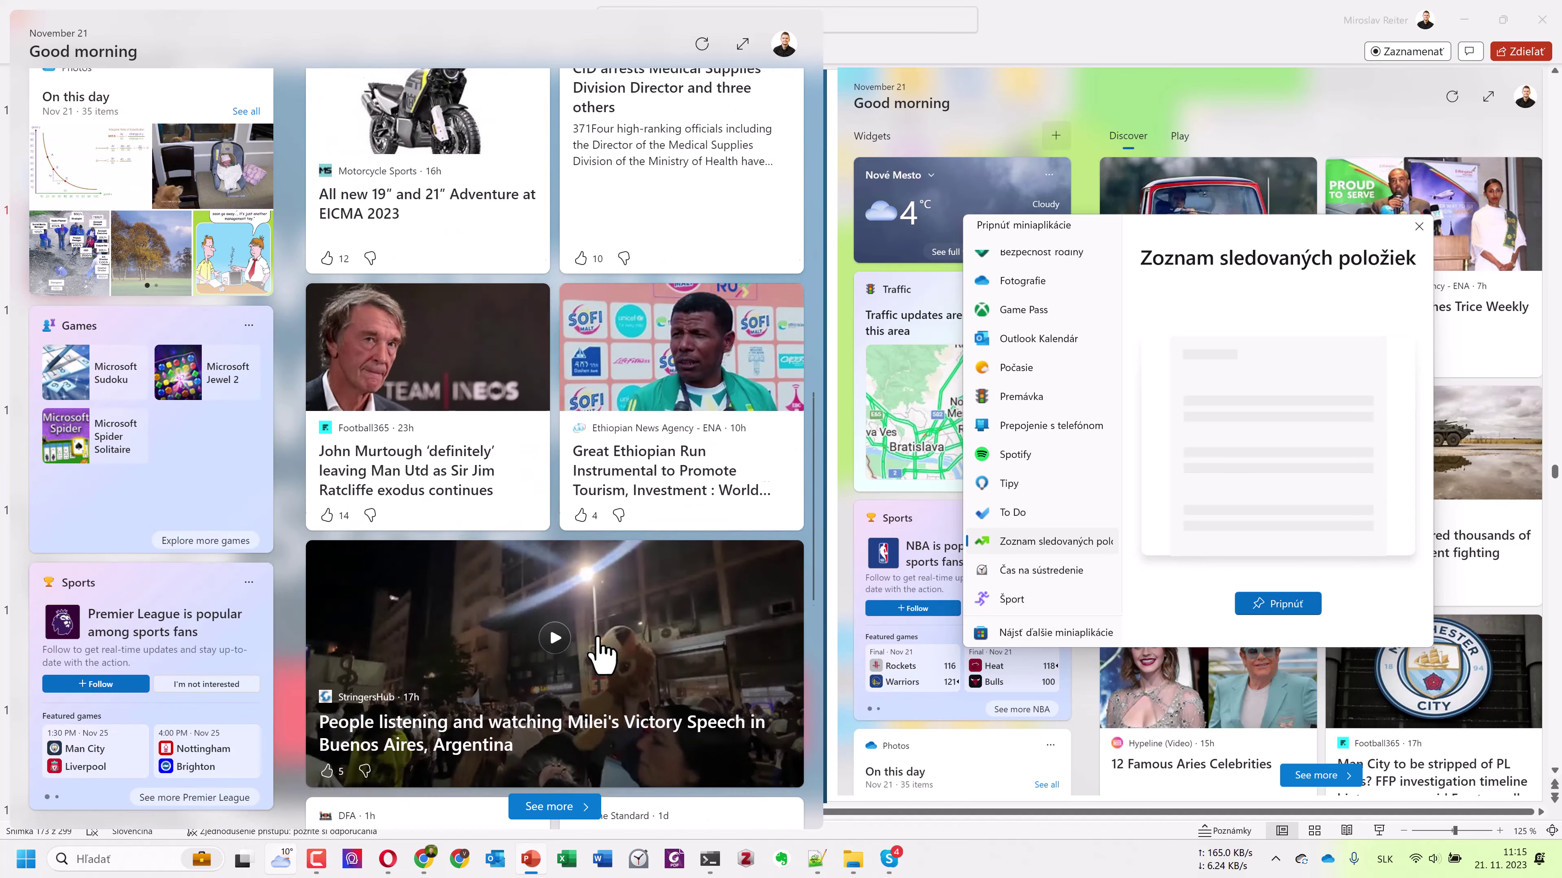
{"action": "scroll", "coordinate": [599, 655], "scroll_direction": "down", "scroll_amount": 15}
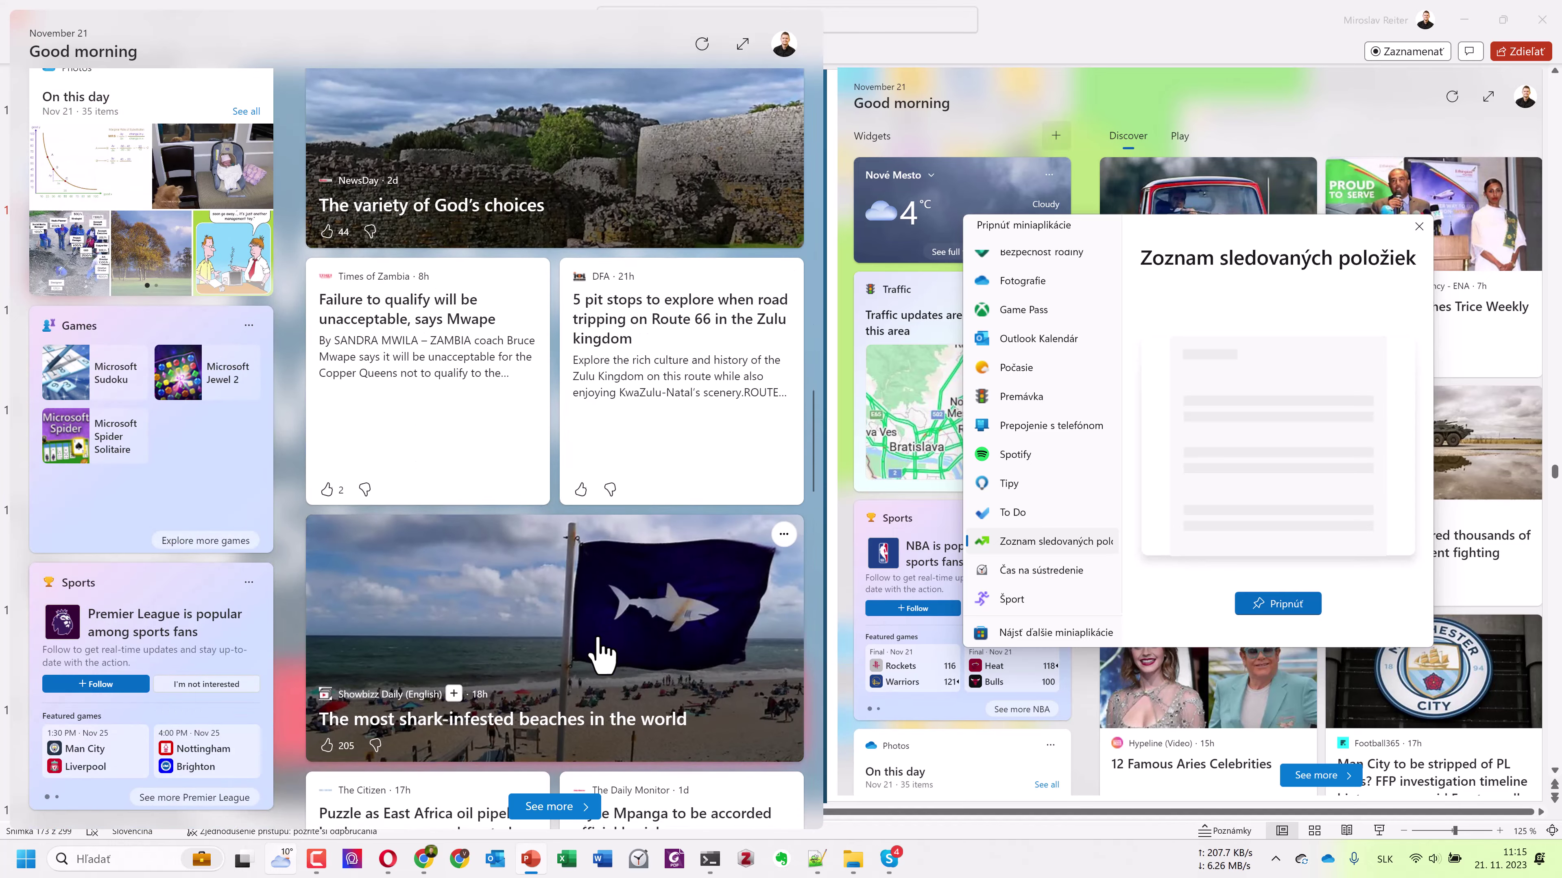
{"action": "scroll", "coordinate": [600, 651], "scroll_direction": "down", "scroll_amount": 15}
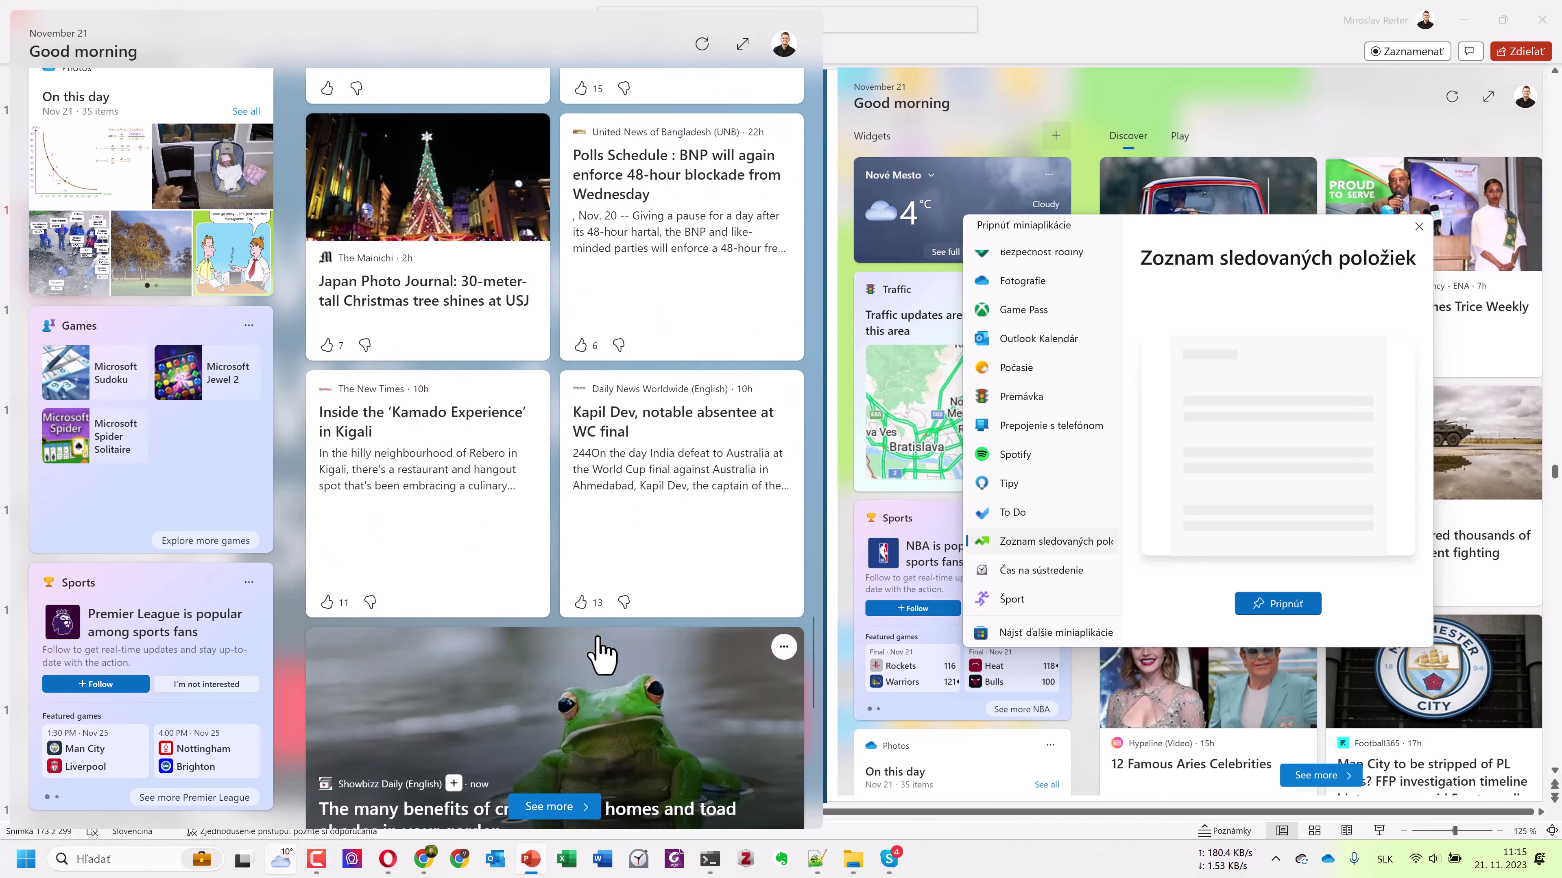
{"action": "scroll", "coordinate": [597, 653], "scroll_direction": "down", "scroll_amount": 8}
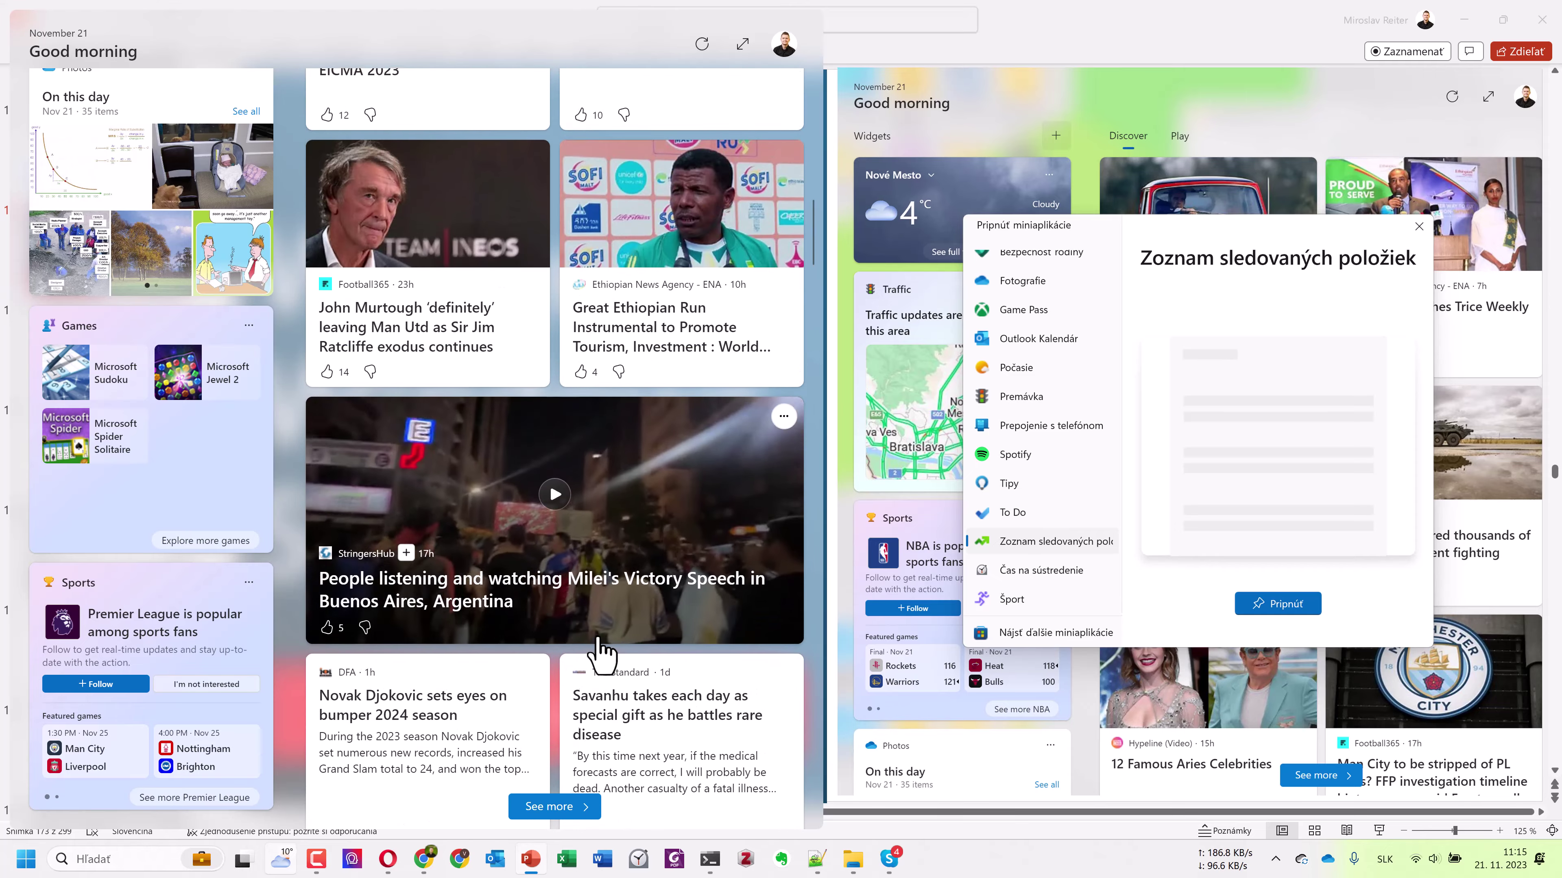
{"action": "scroll", "coordinate": [598, 653], "scroll_direction": "up", "scroll_amount": 20}
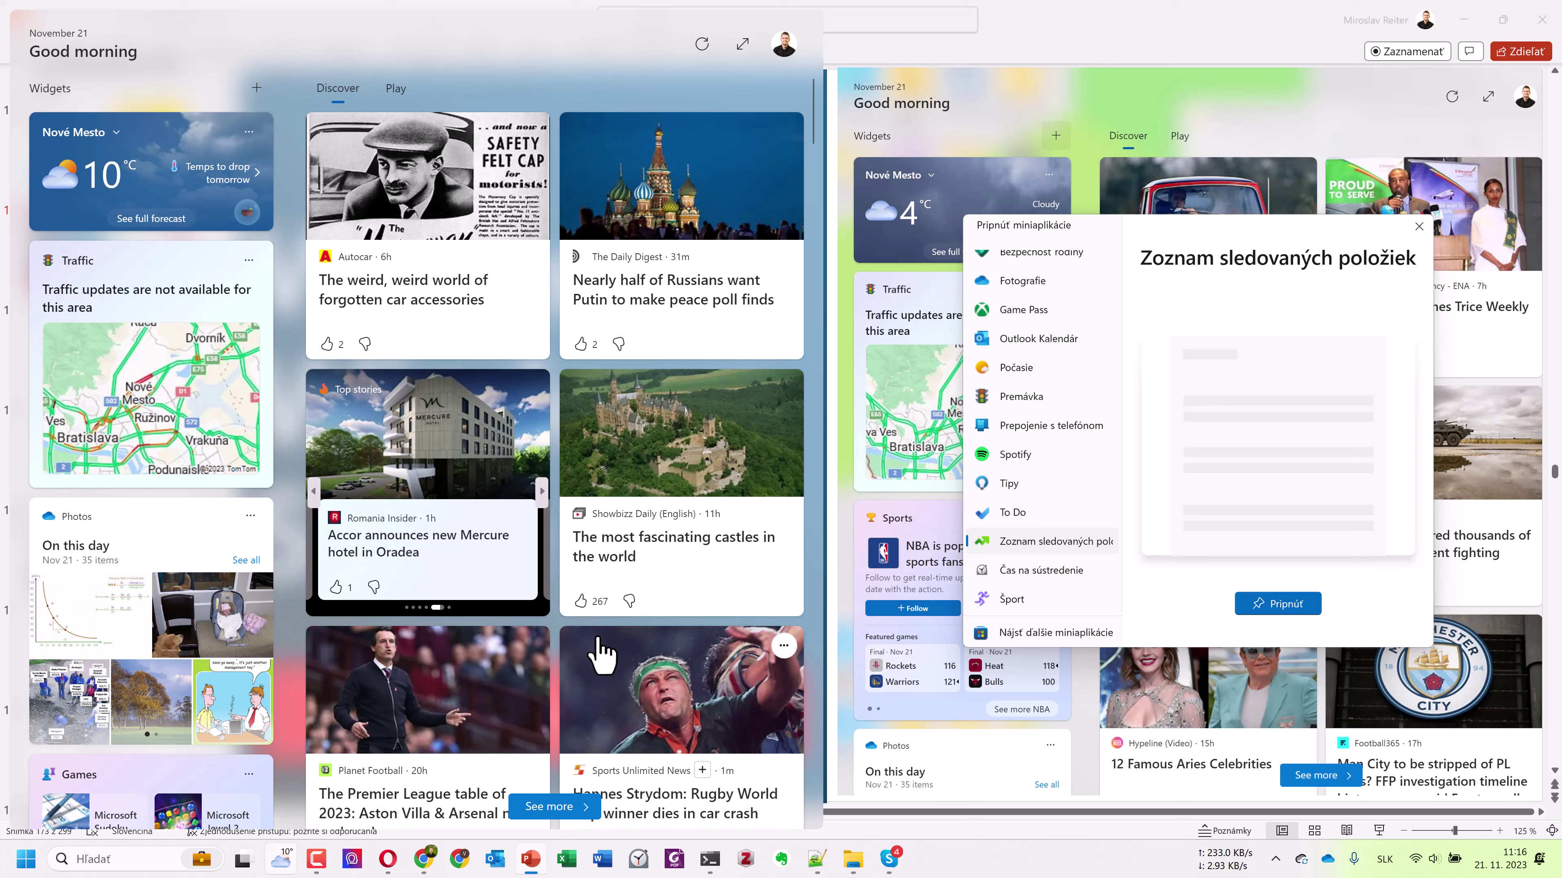
Open the widget picker and preview Fotografie, Game Pass, Network Usage Monitor, Prepojenie s telefónom and Čas na sústredenie.
{"action": "left_click", "coordinate": [257, 90]}
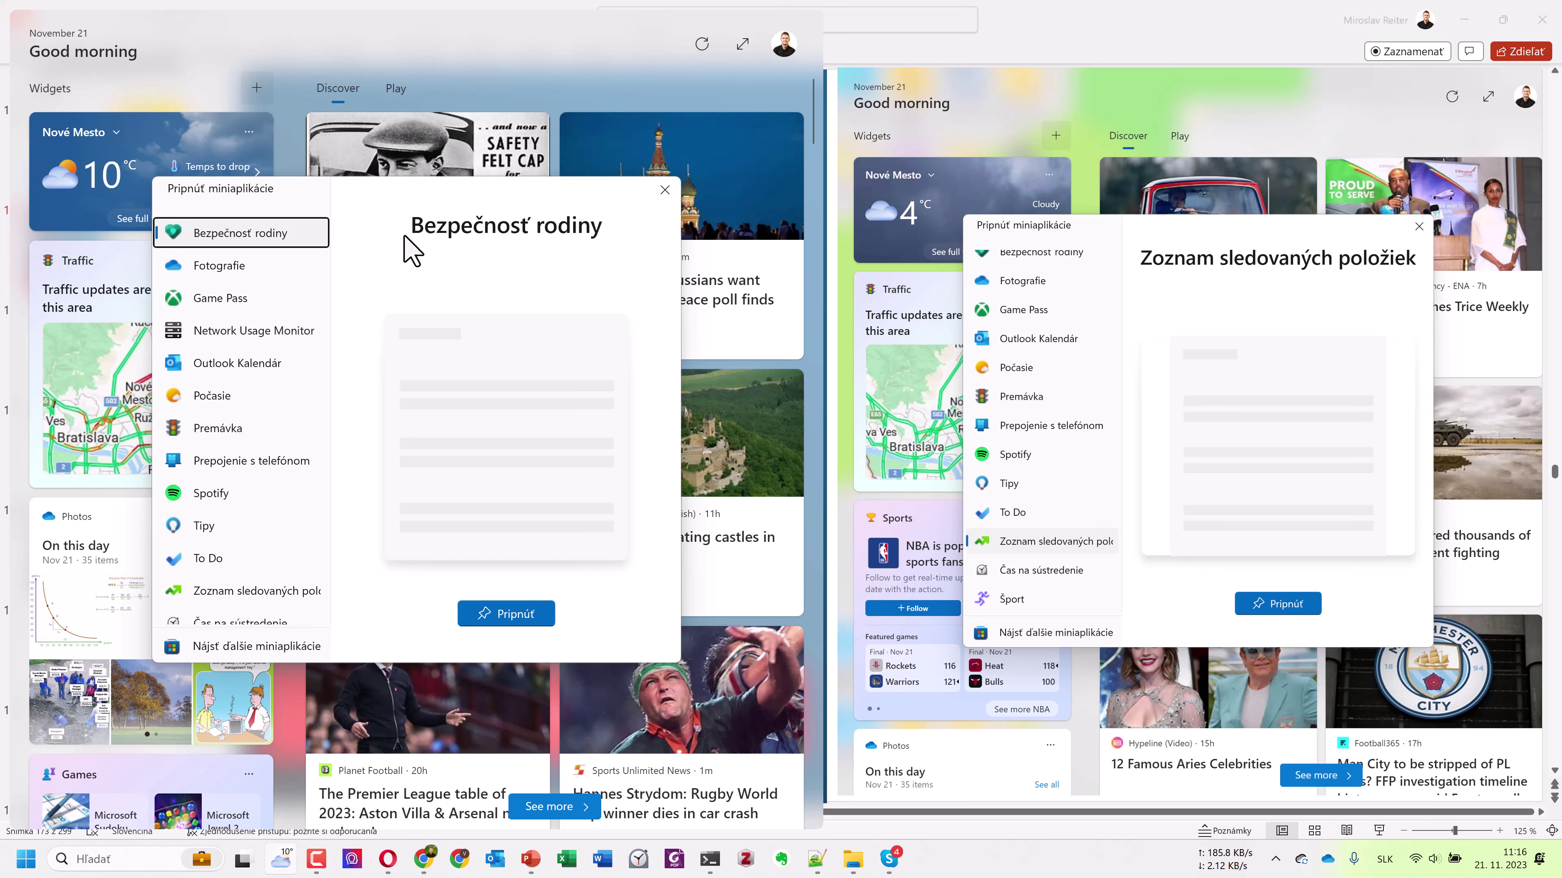
{"action": "left_click", "coordinate": [262, 267]}
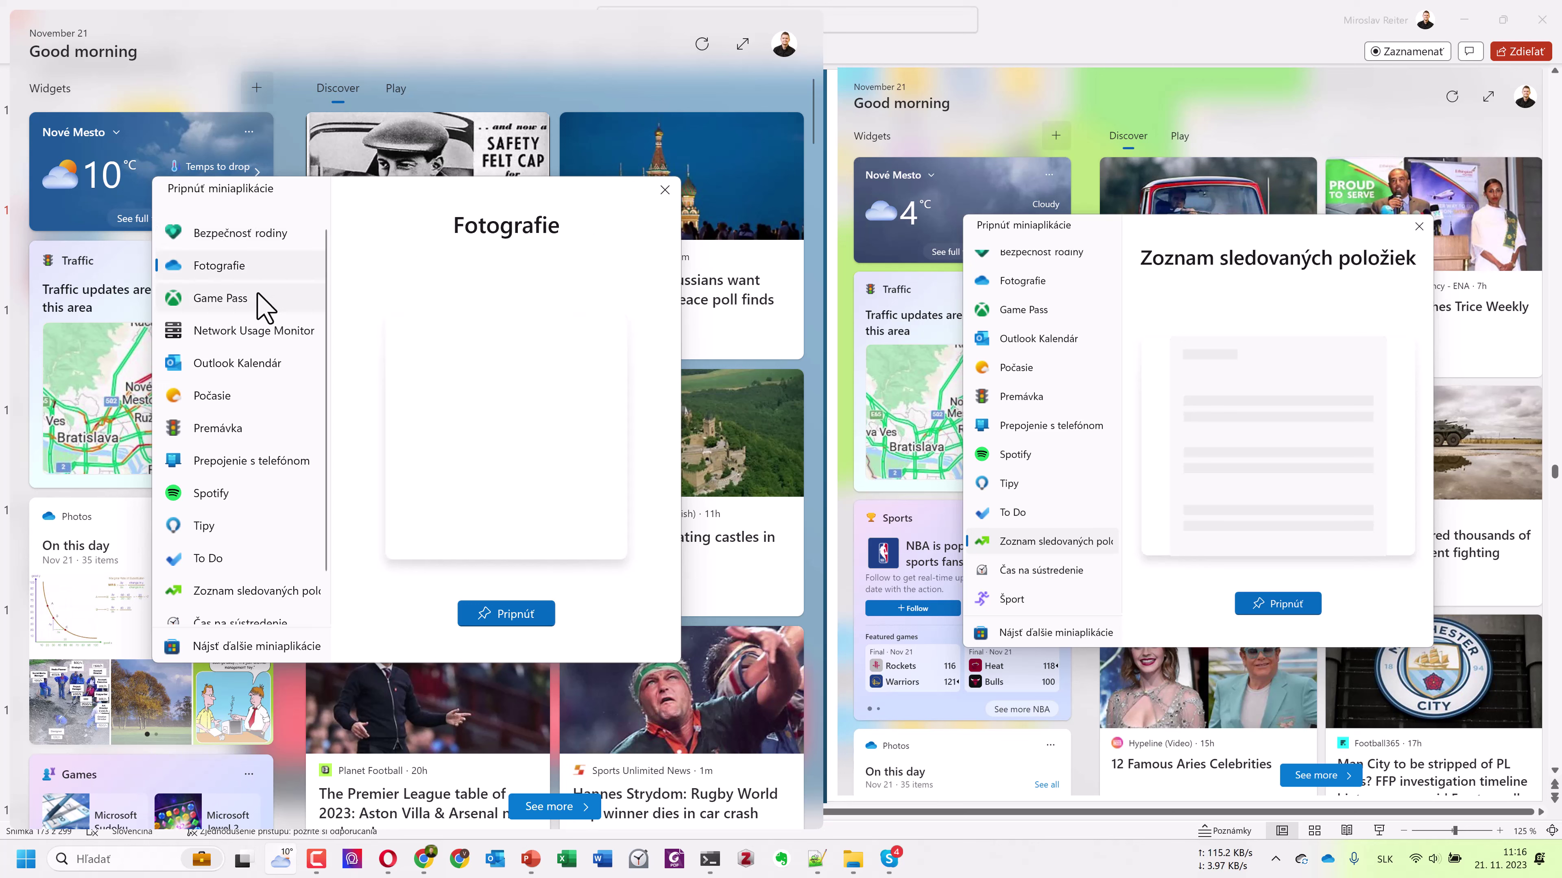
{"action": "left_click", "coordinate": [261, 300]}
{"action": "left_click", "coordinate": [256, 332]}
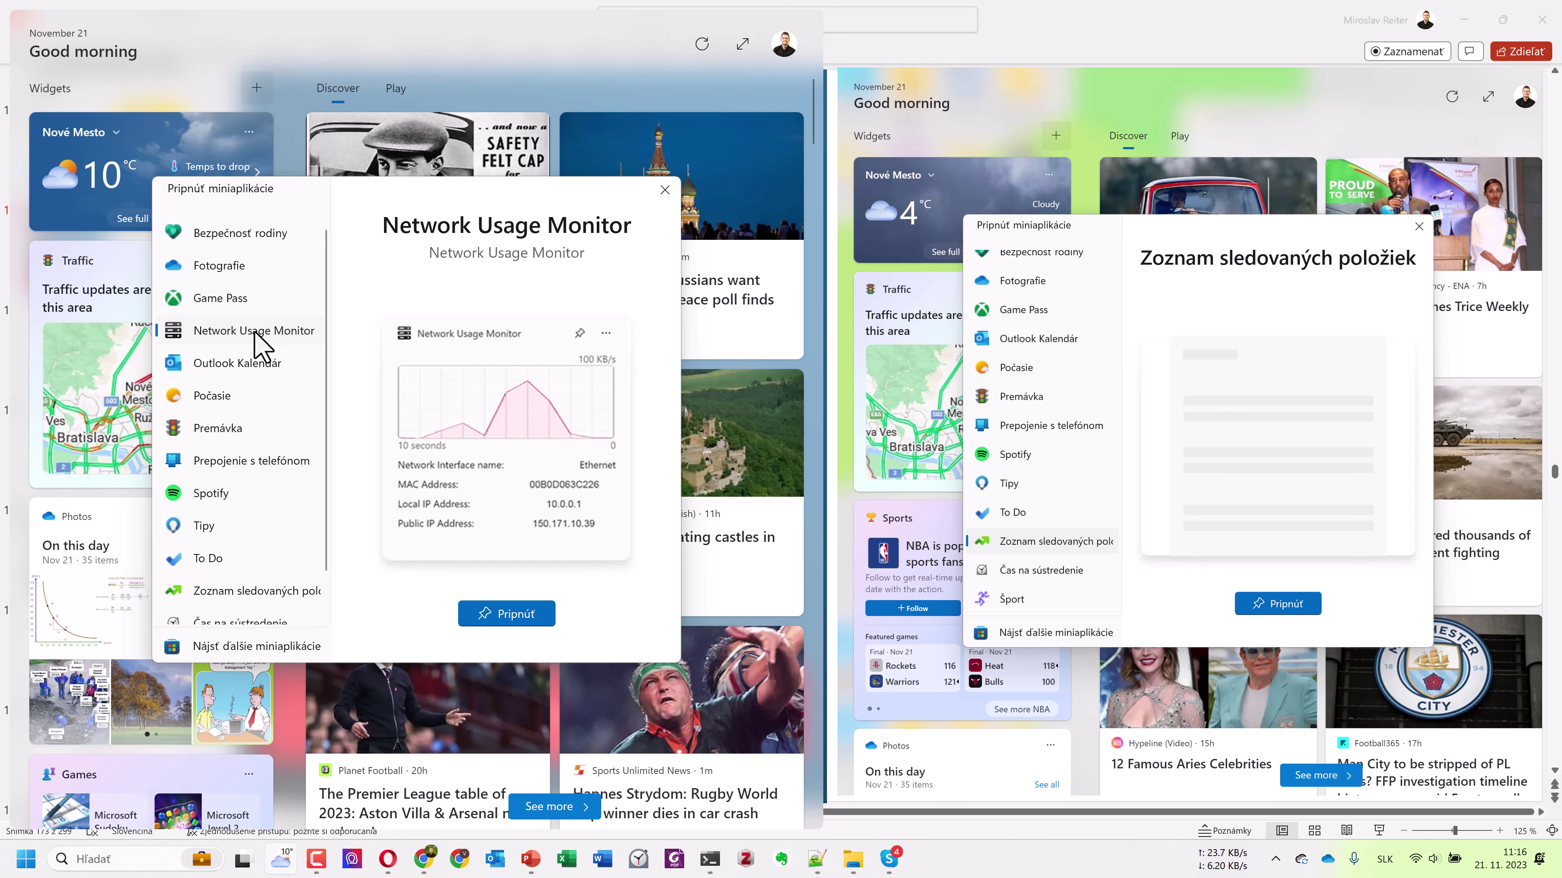
{"action": "scroll", "coordinate": [255, 332], "scroll_direction": "down", "scroll_amount": 2}
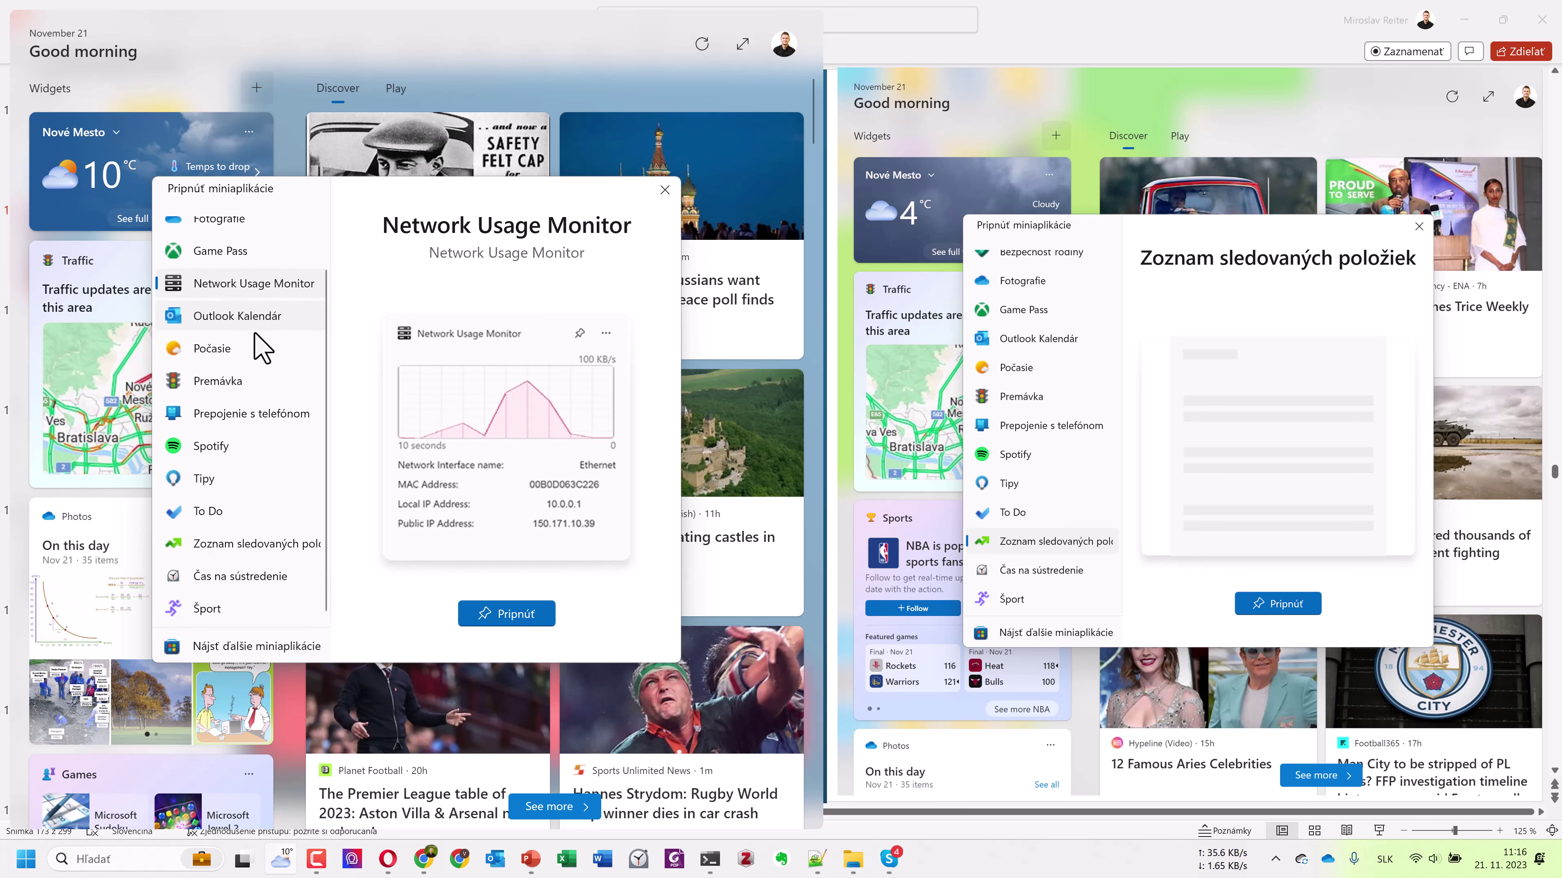
{"action": "left_click", "coordinate": [246, 418]}
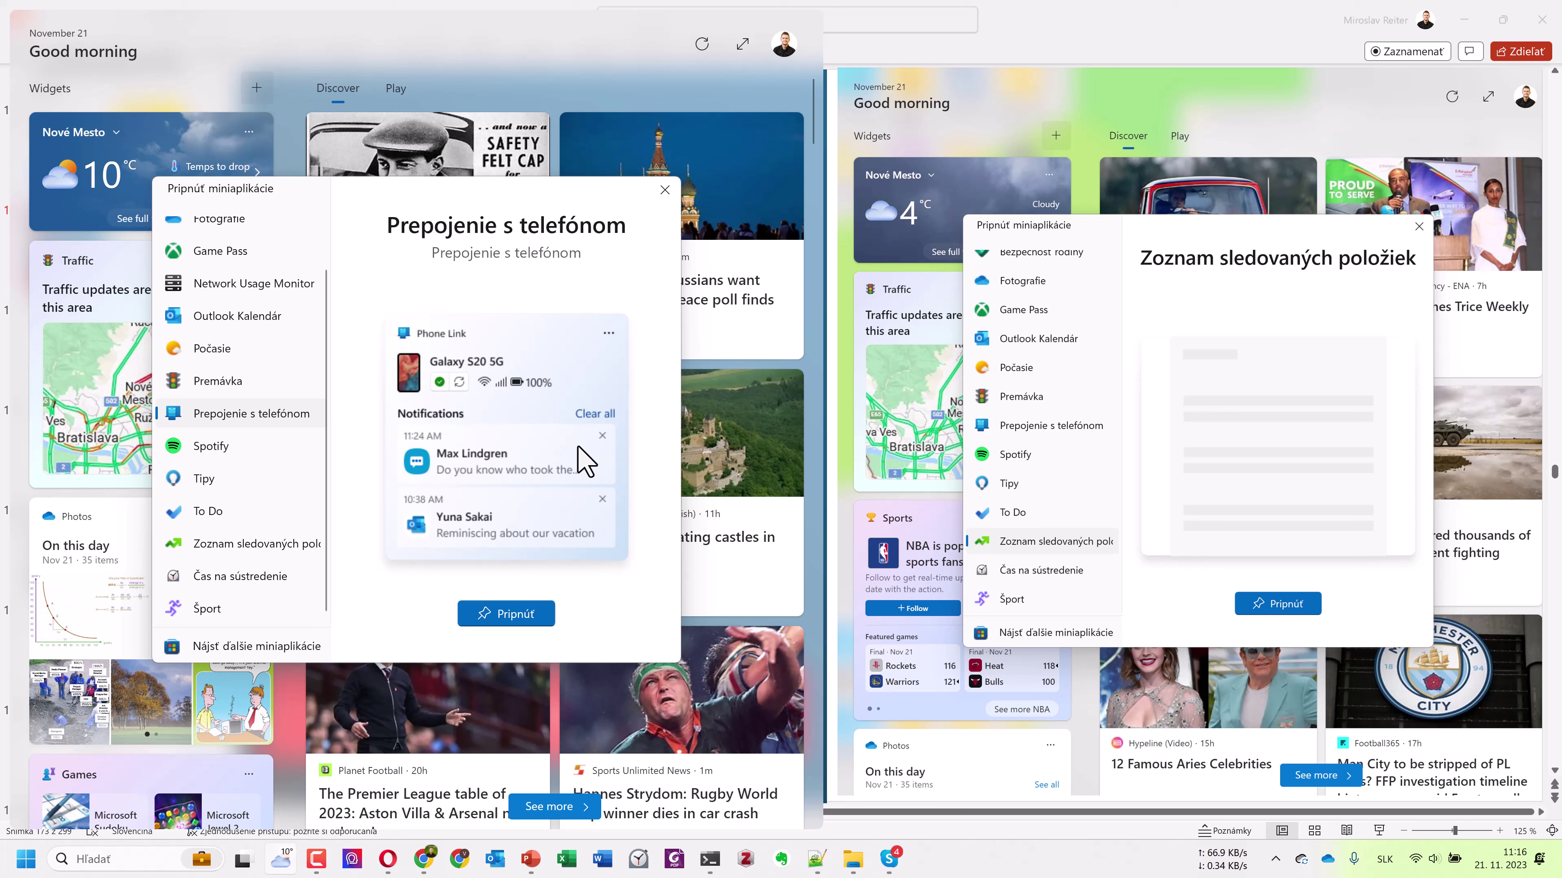
{"action": "left_click", "coordinate": [246, 579]}
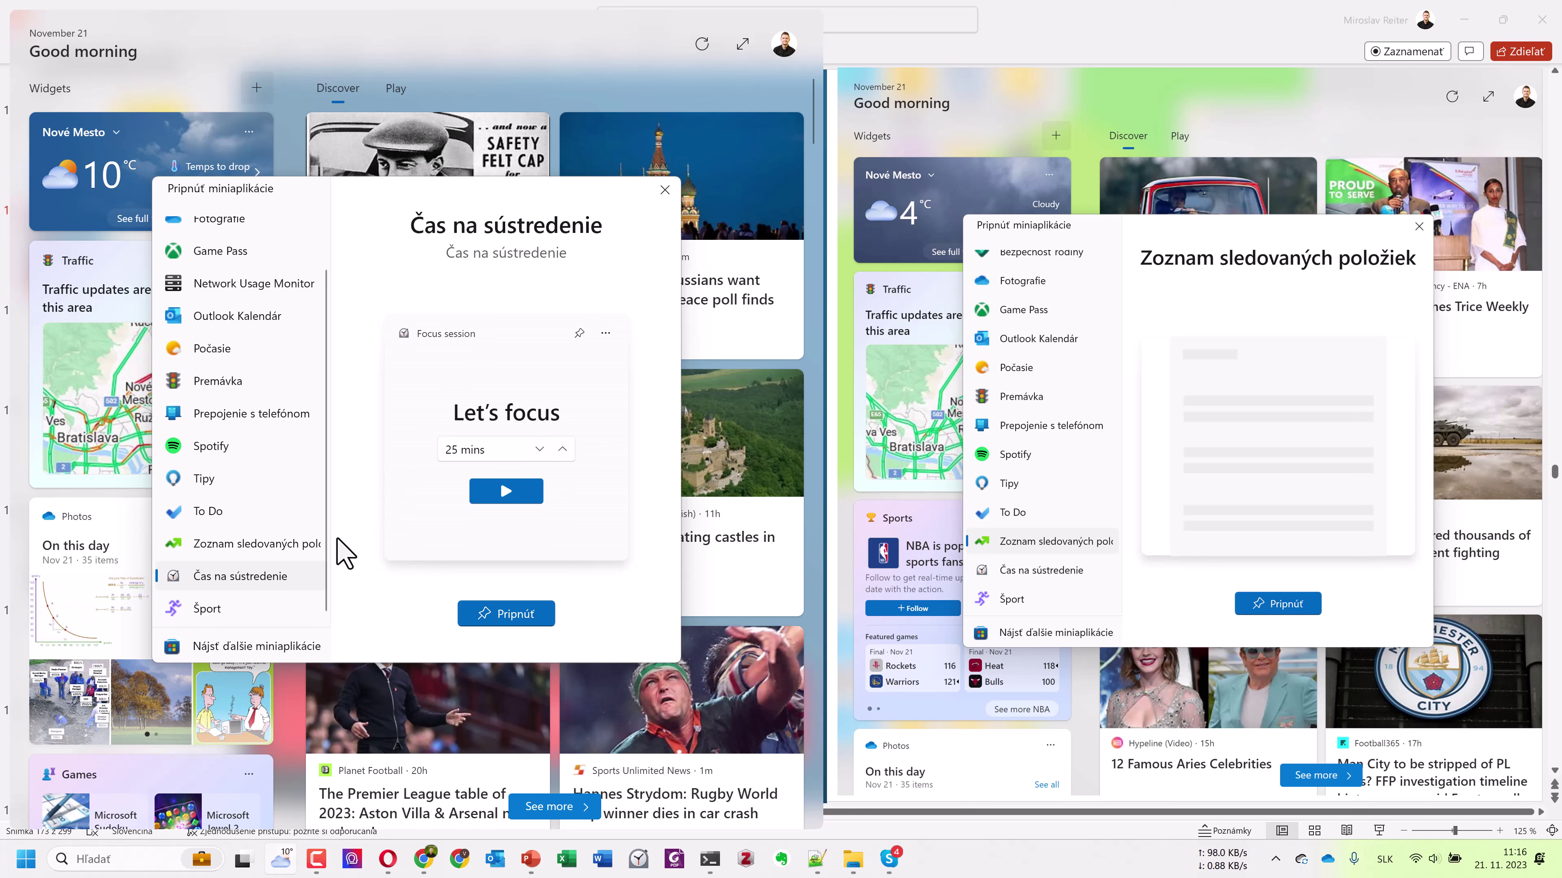
Open the Microsoft Store widget collection from the widget picker and try looking up "store" in the Start search.
{"action": "left_click", "coordinate": [220, 645]}
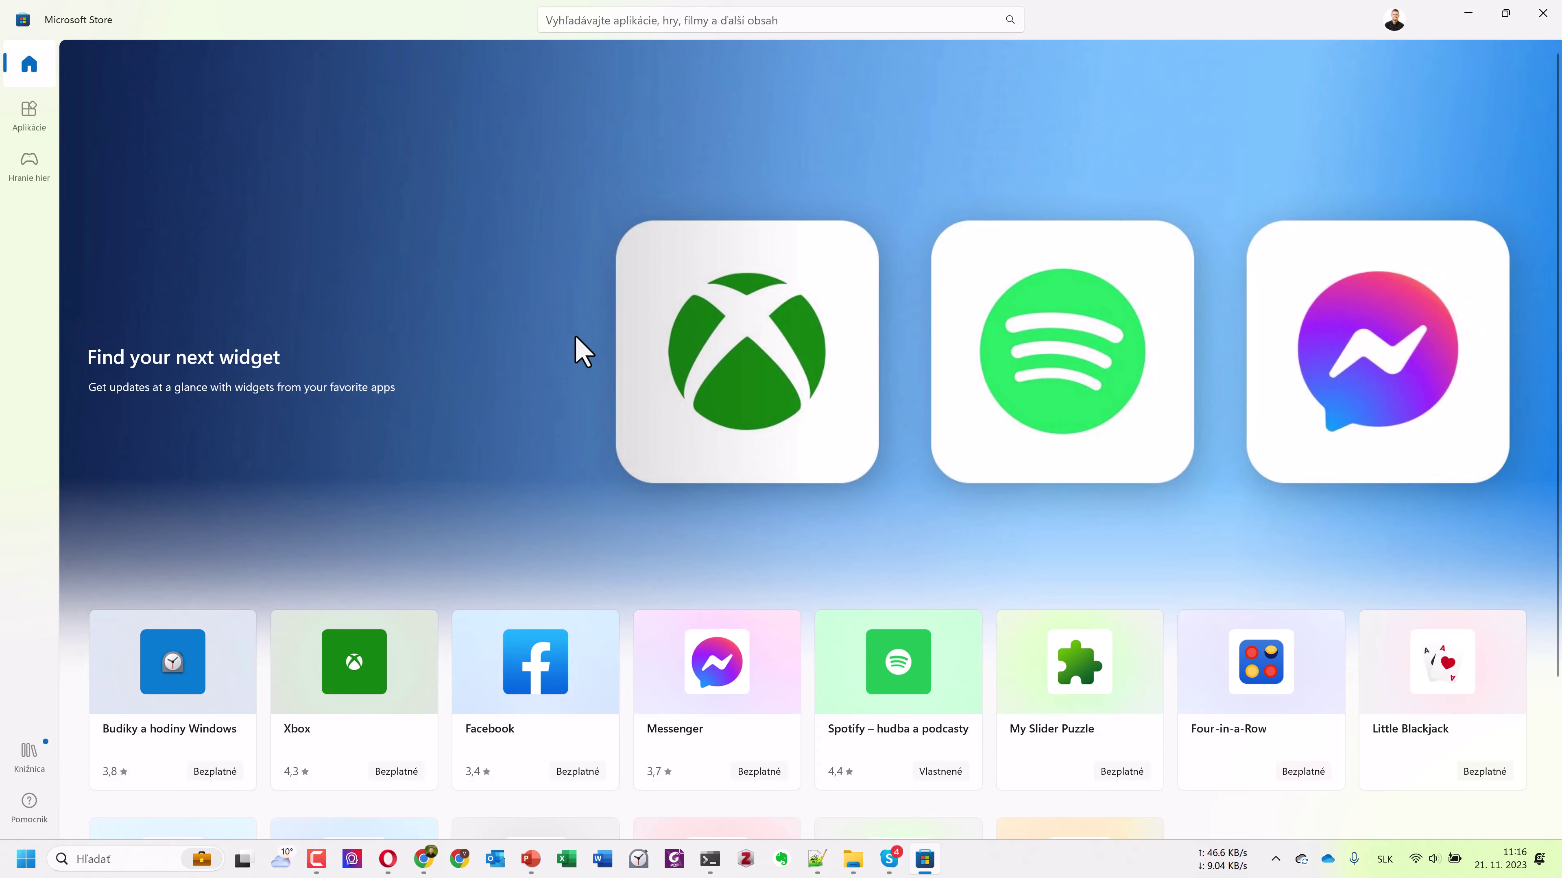
{"action": "key", "text": "super"}
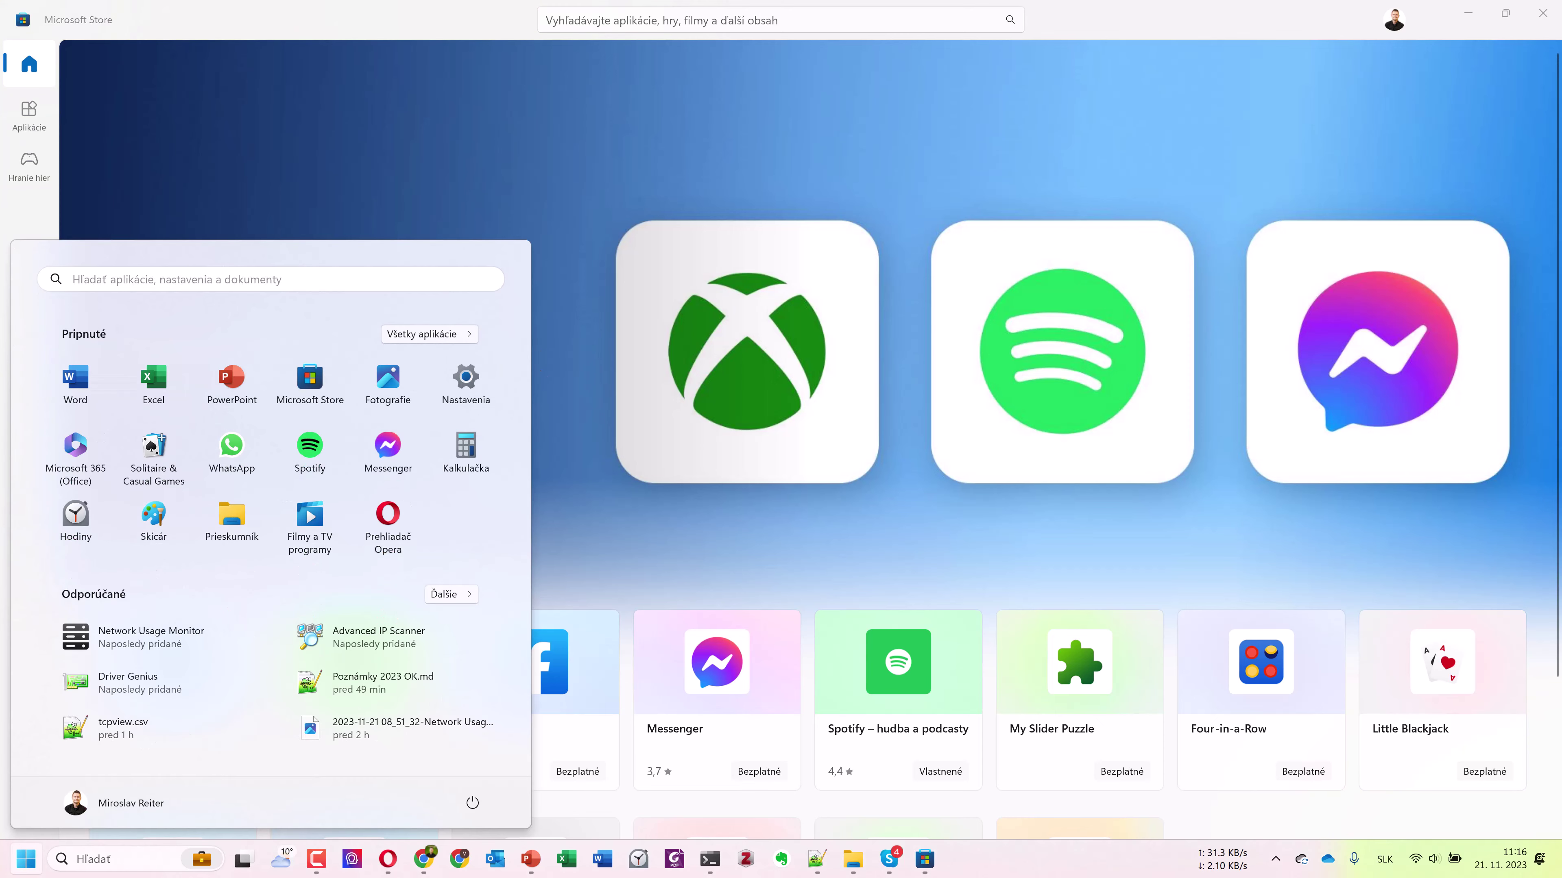
{"action": "type", "text": "store"}
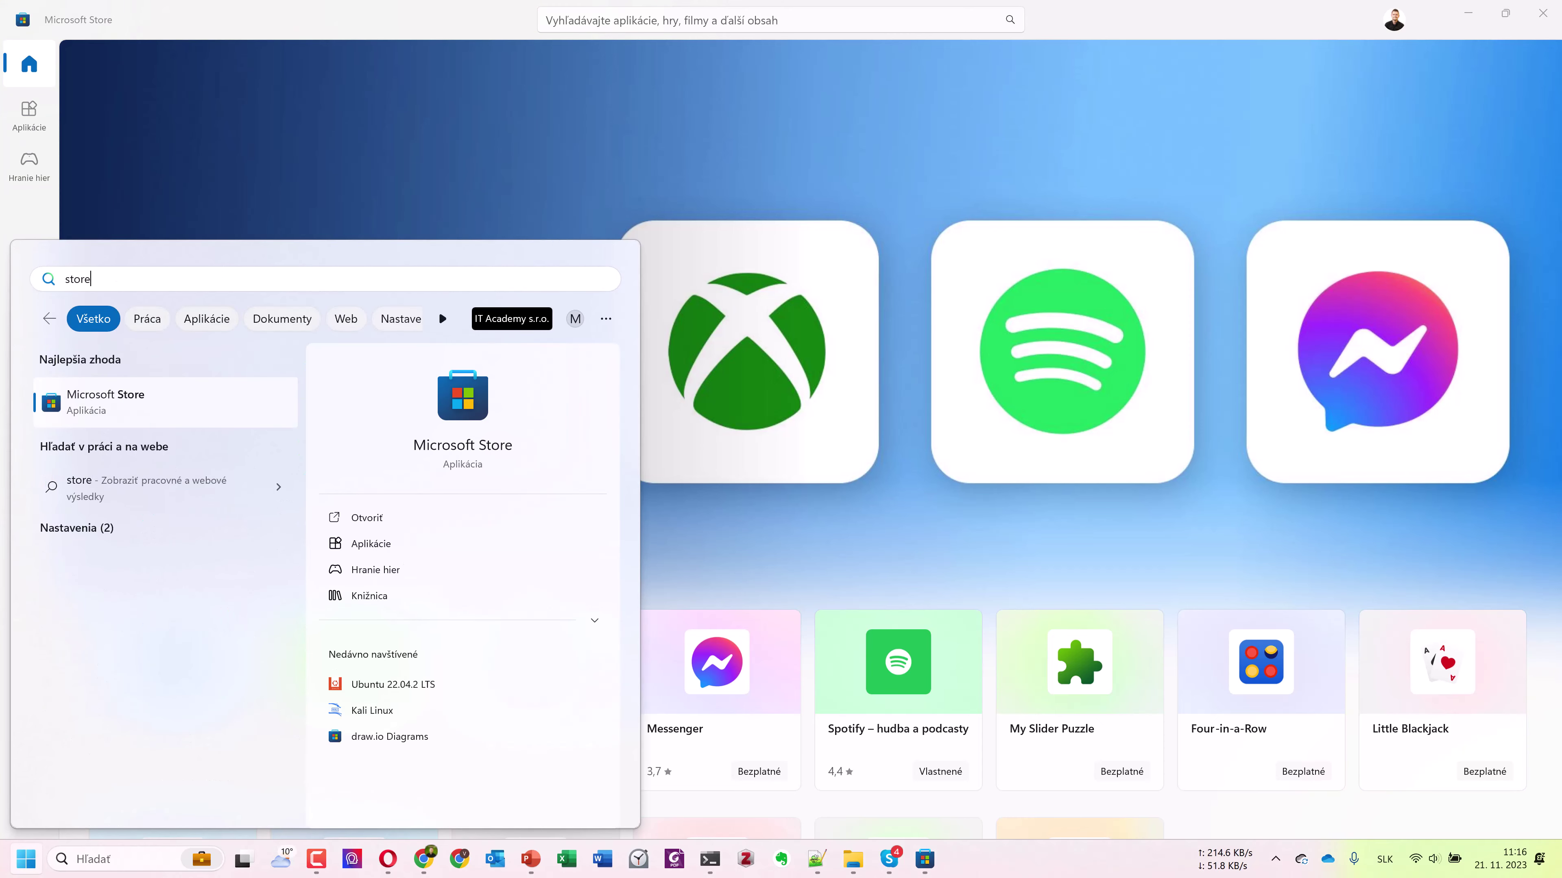
{"action": "left_click", "coordinate": [332, 13]}
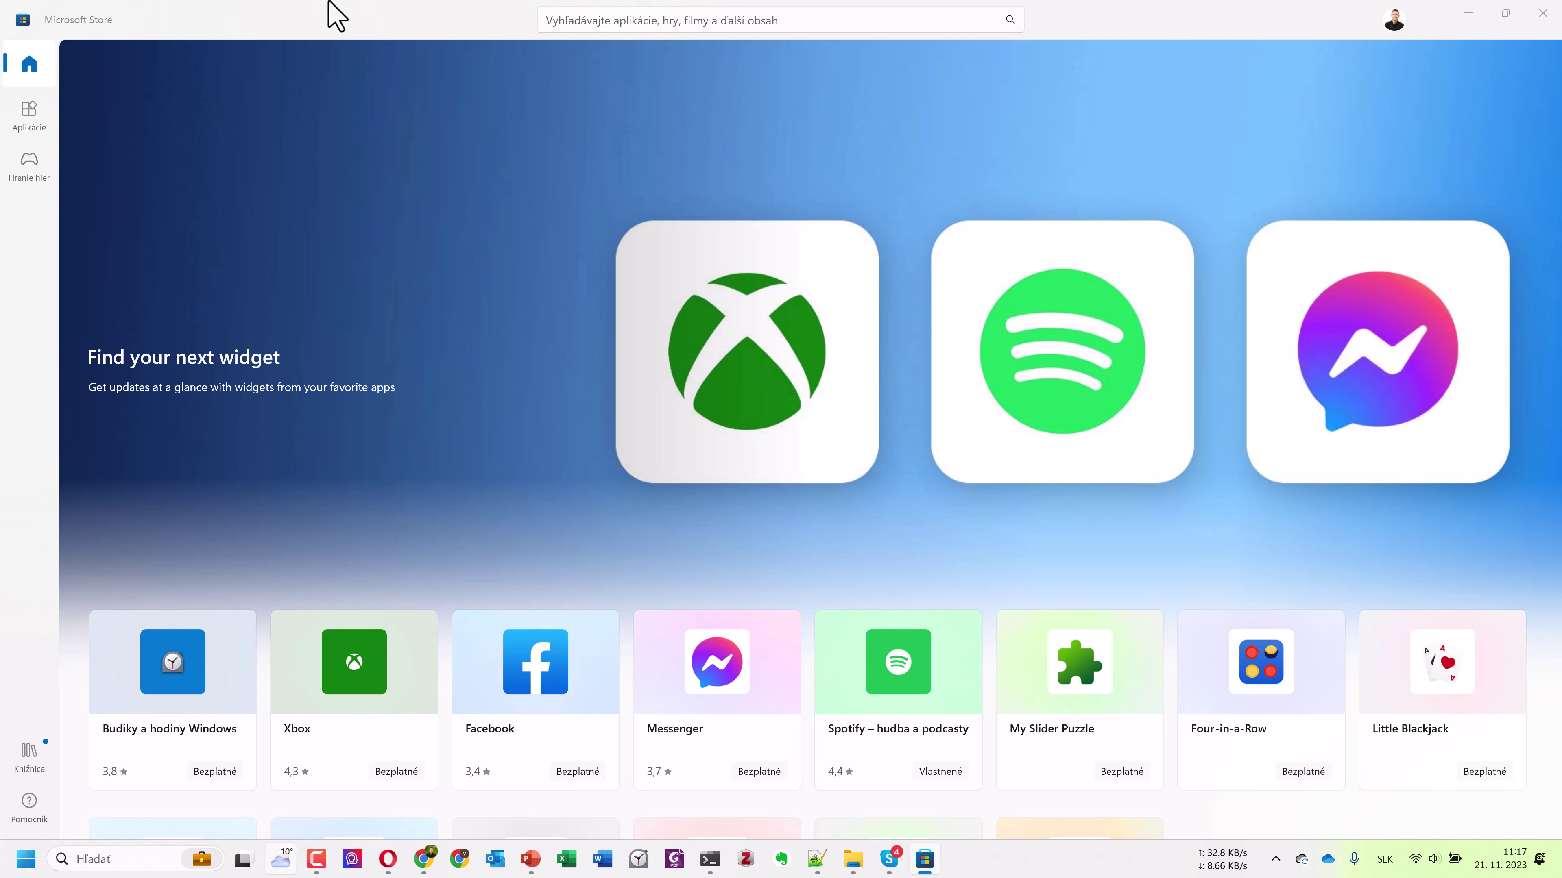
Reopen the widgets board, check the Miniaplikácie switch in the taskbar settings, and minimize the settings window.
{"action": "key", "text": "super+w"}
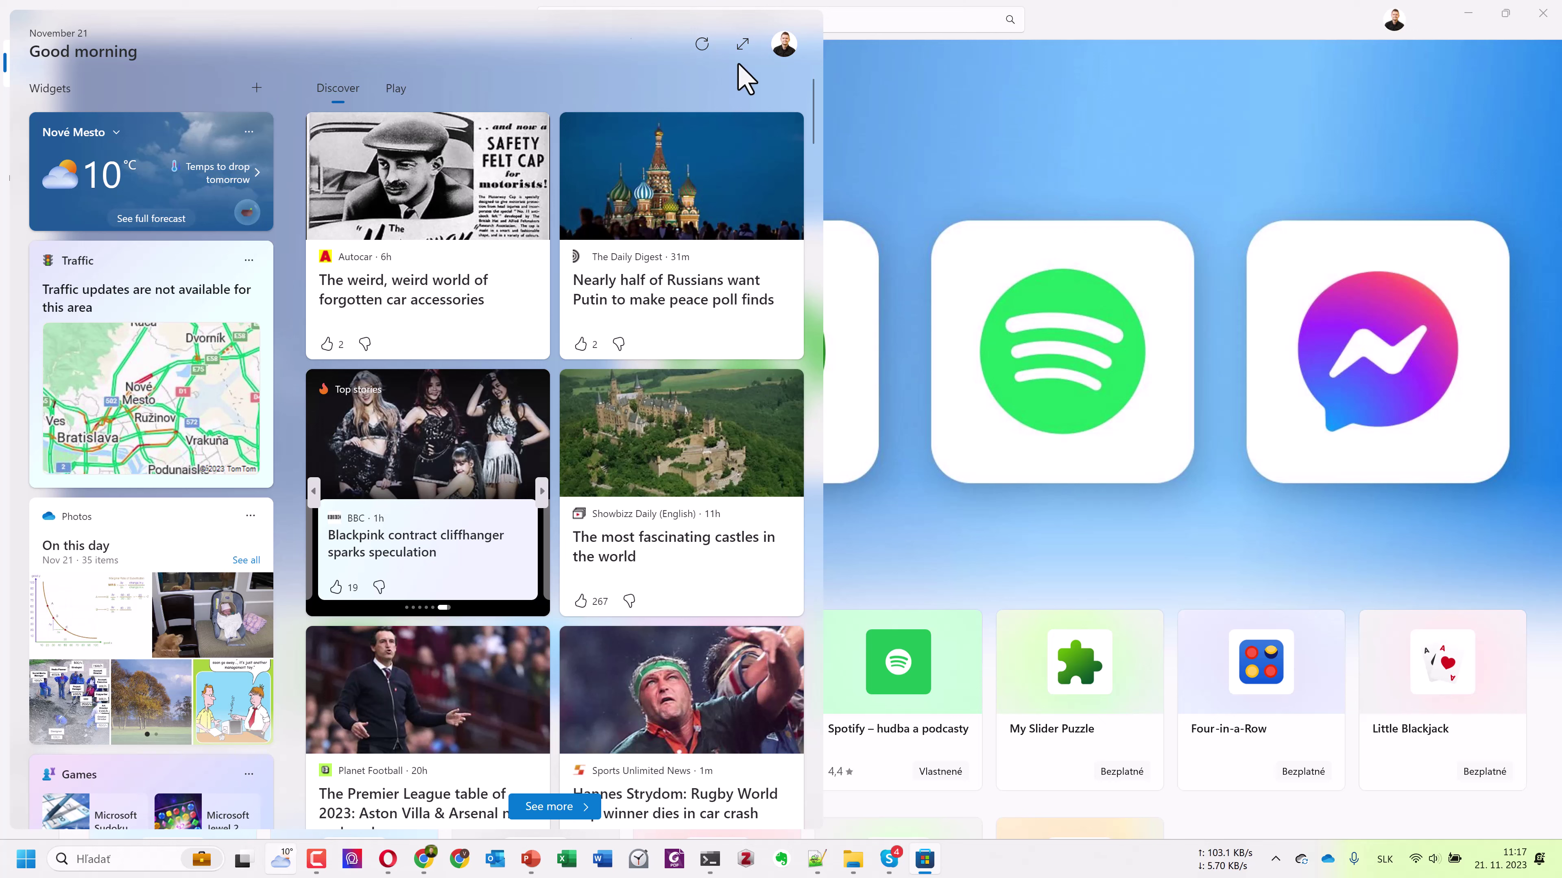
{"action": "right_click", "coordinate": [1083, 872]}
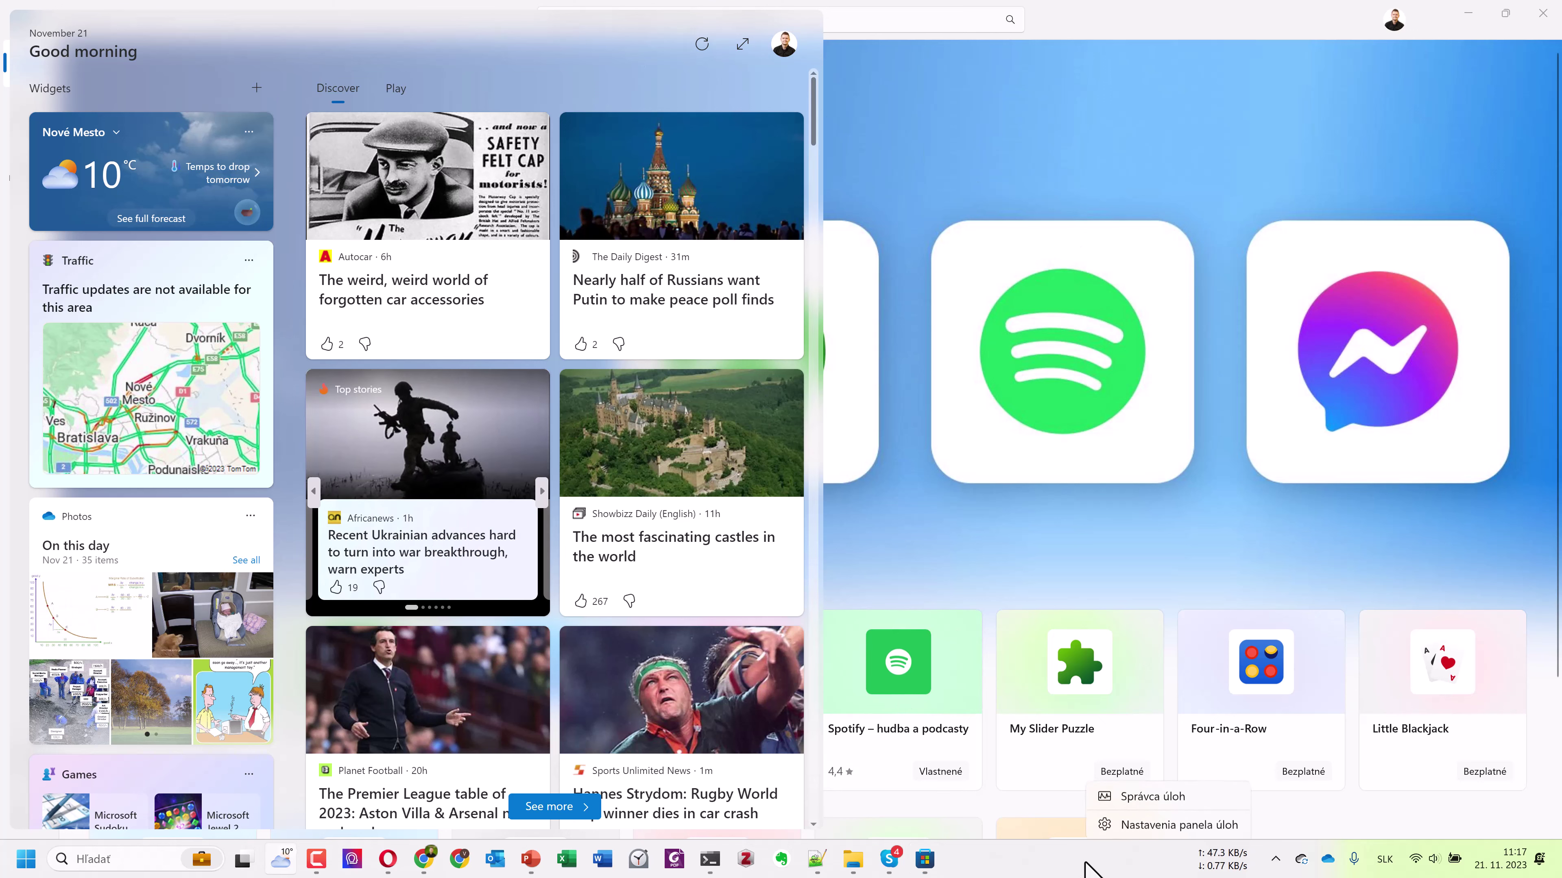
{"action": "left_click", "coordinate": [1104, 825]}
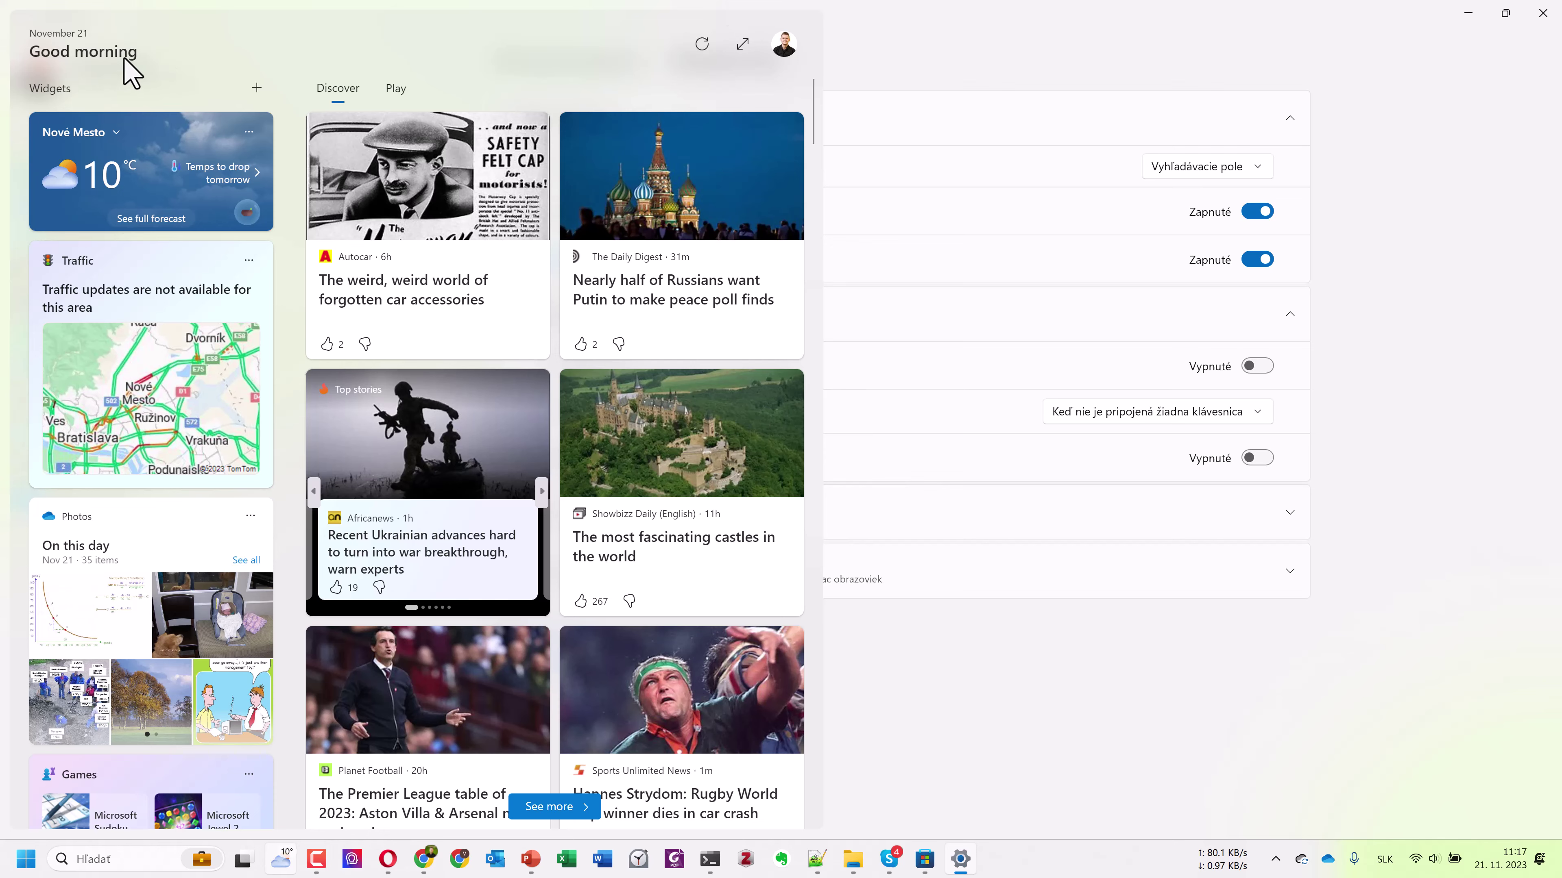
{"action": "left_click", "coordinate": [1013, 183]}
{"action": "left_click_drag", "start_coordinate": [1215, 17], "coordinate": [922, 10]}
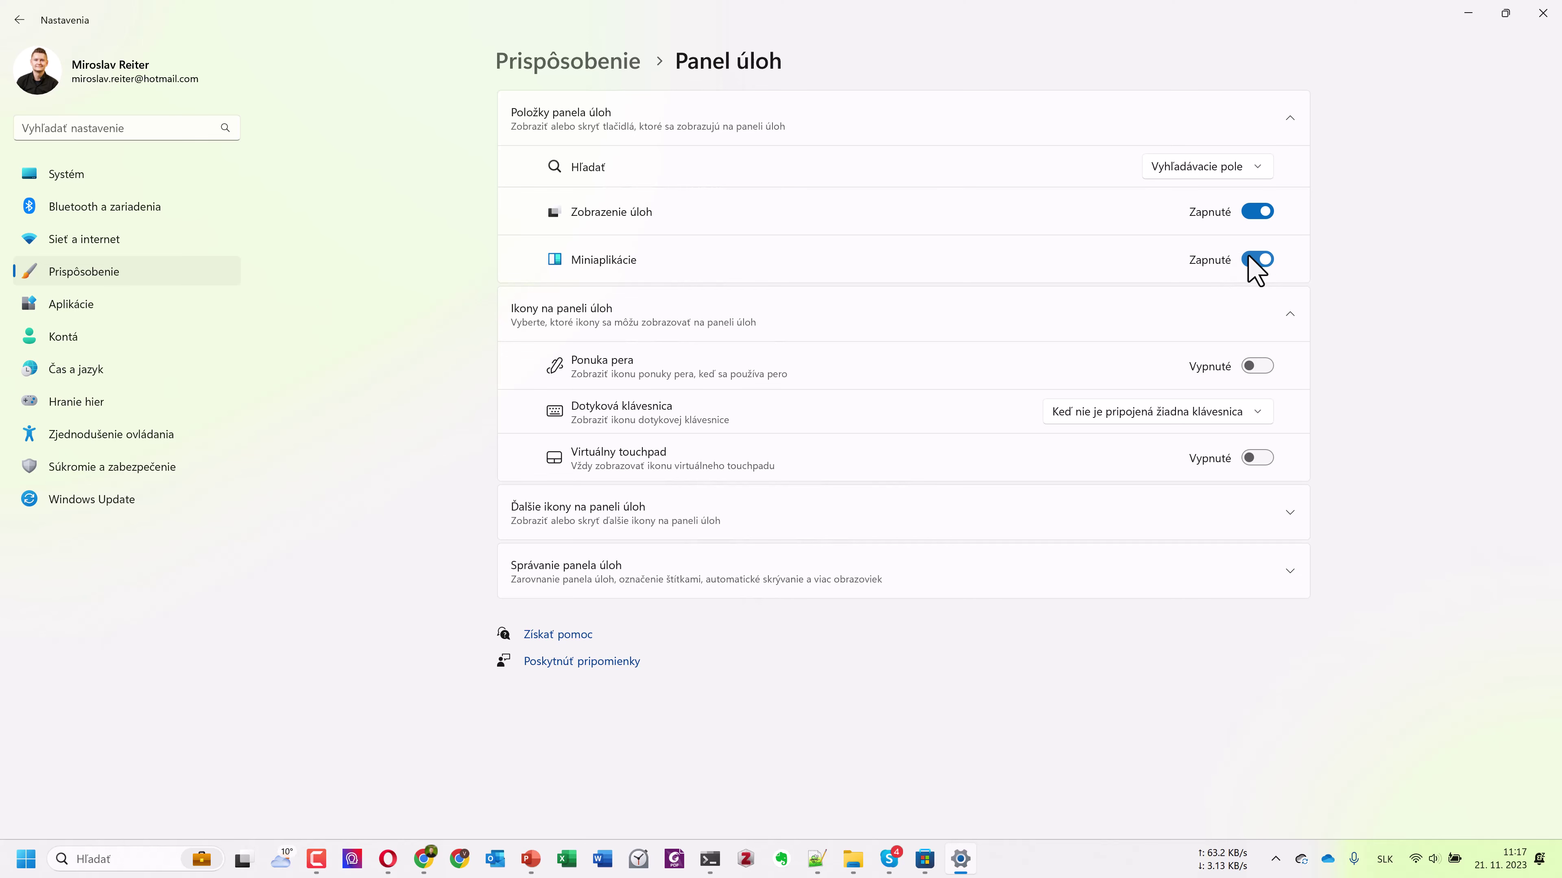
{"action": "left_click", "coordinate": [1468, 13]}
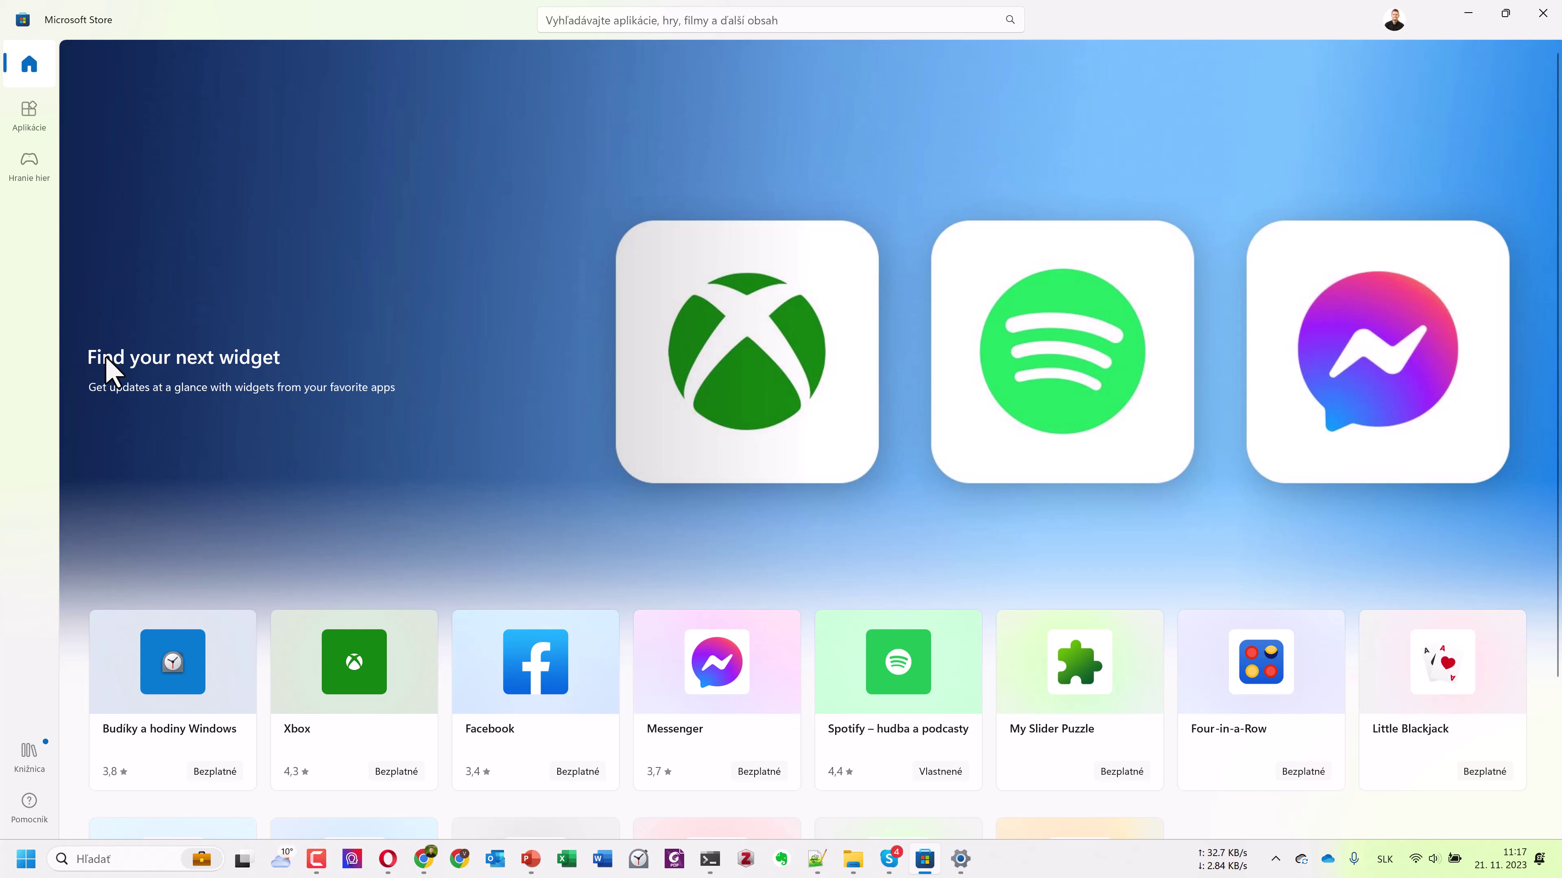
Find Network Usage Monitor in the Microsoft Store widget collection, open its product page and launch the app.
{"action": "scroll", "coordinate": [154, 417], "scroll_direction": "down", "scroll_amount": 2}
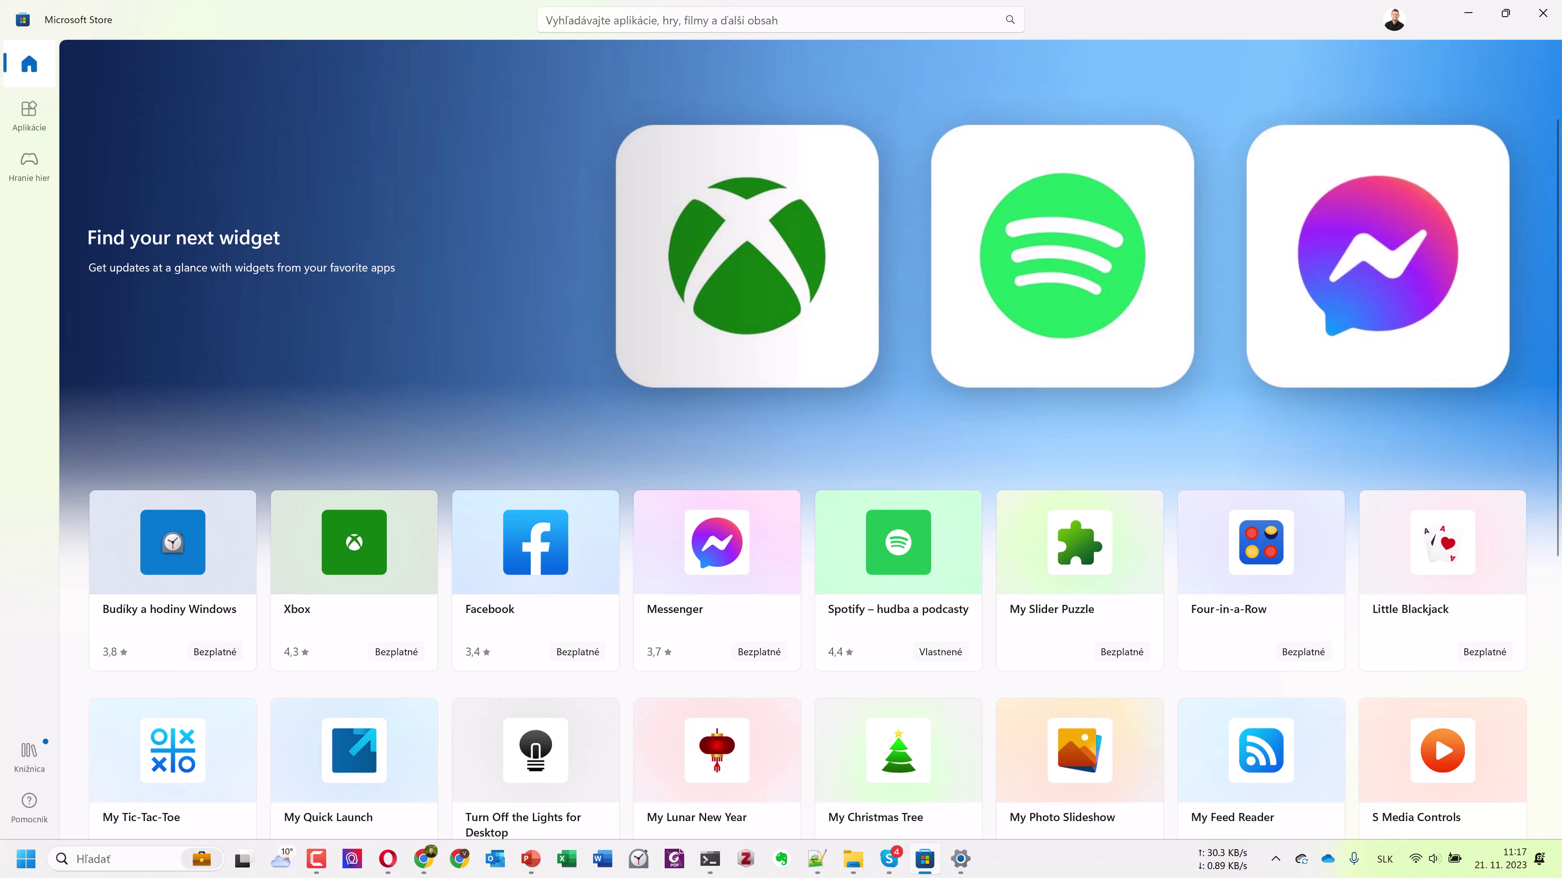
{"action": "scroll", "coordinate": [955, 283], "scroll_direction": "down", "scroll_amount": 4}
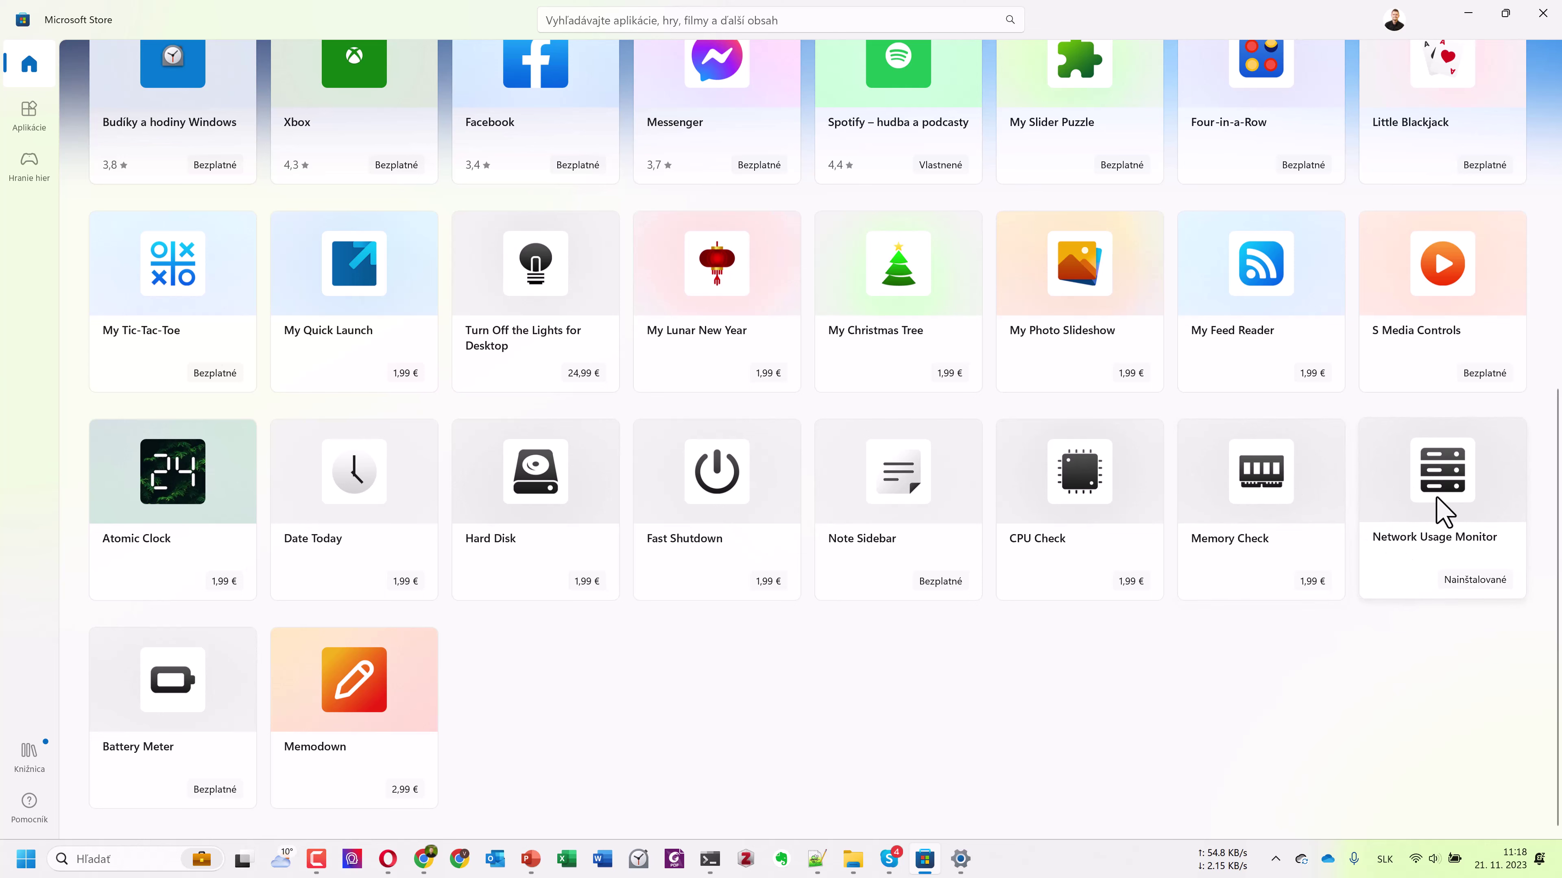
{"action": "left_click", "coordinate": [1438, 481]}
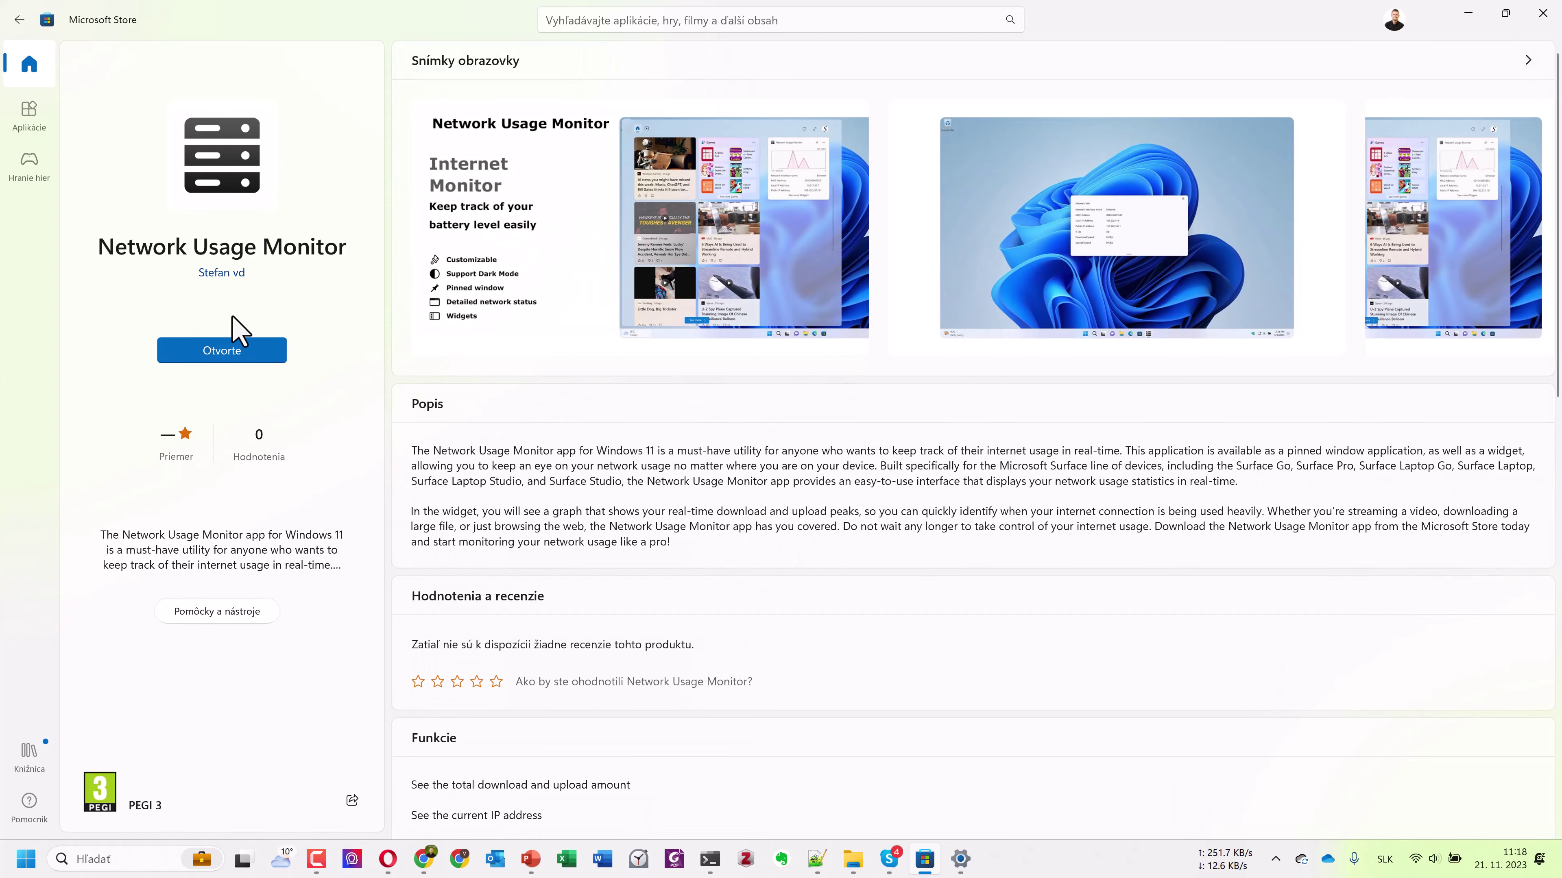
{"action": "left_click", "coordinate": [259, 356]}
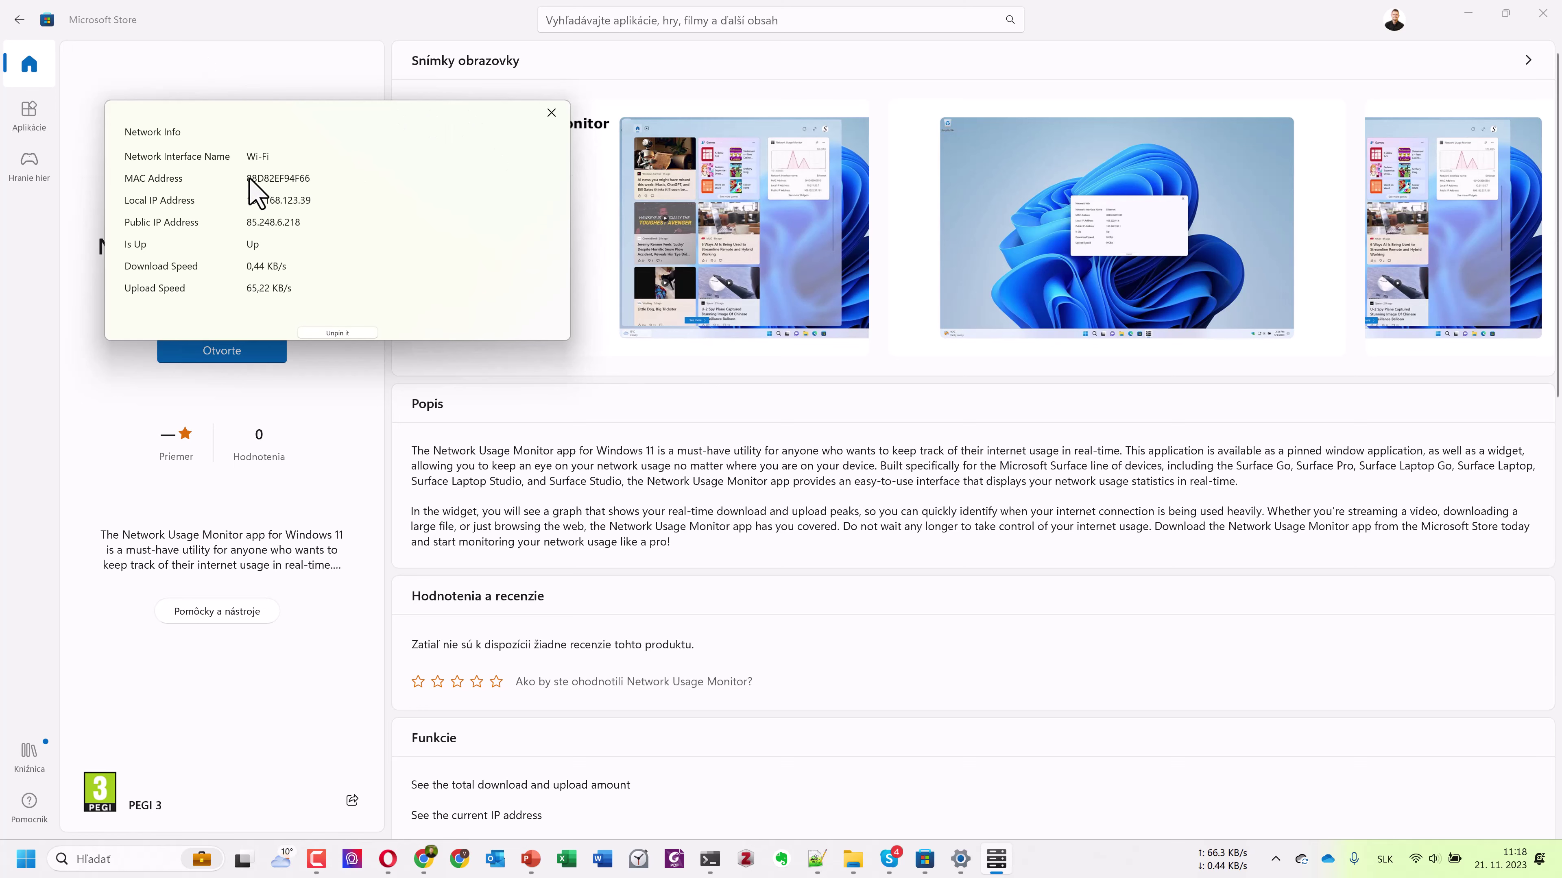
Unpin the Network Info panel, read the instructions for adding the Network Usage widget, and return to the Home view.
{"action": "left_click", "coordinate": [355, 334]}
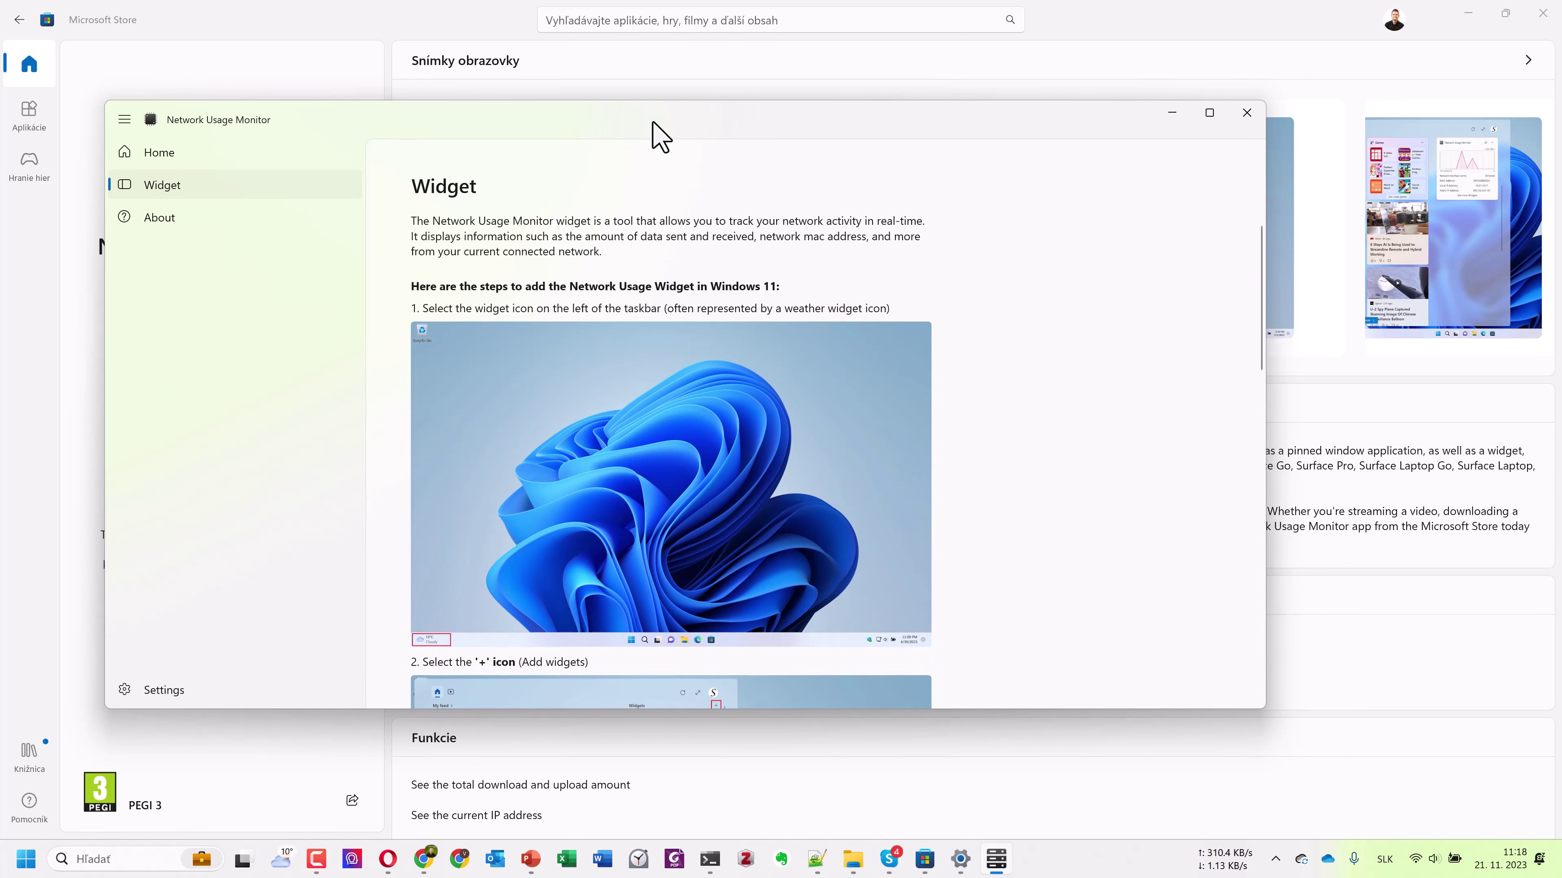
{"action": "scroll", "coordinate": [894, 412], "scroll_direction": "down", "scroll_amount": 3}
{"action": "scroll", "coordinate": [895, 412], "scroll_direction": "down", "scroll_amount": 5}
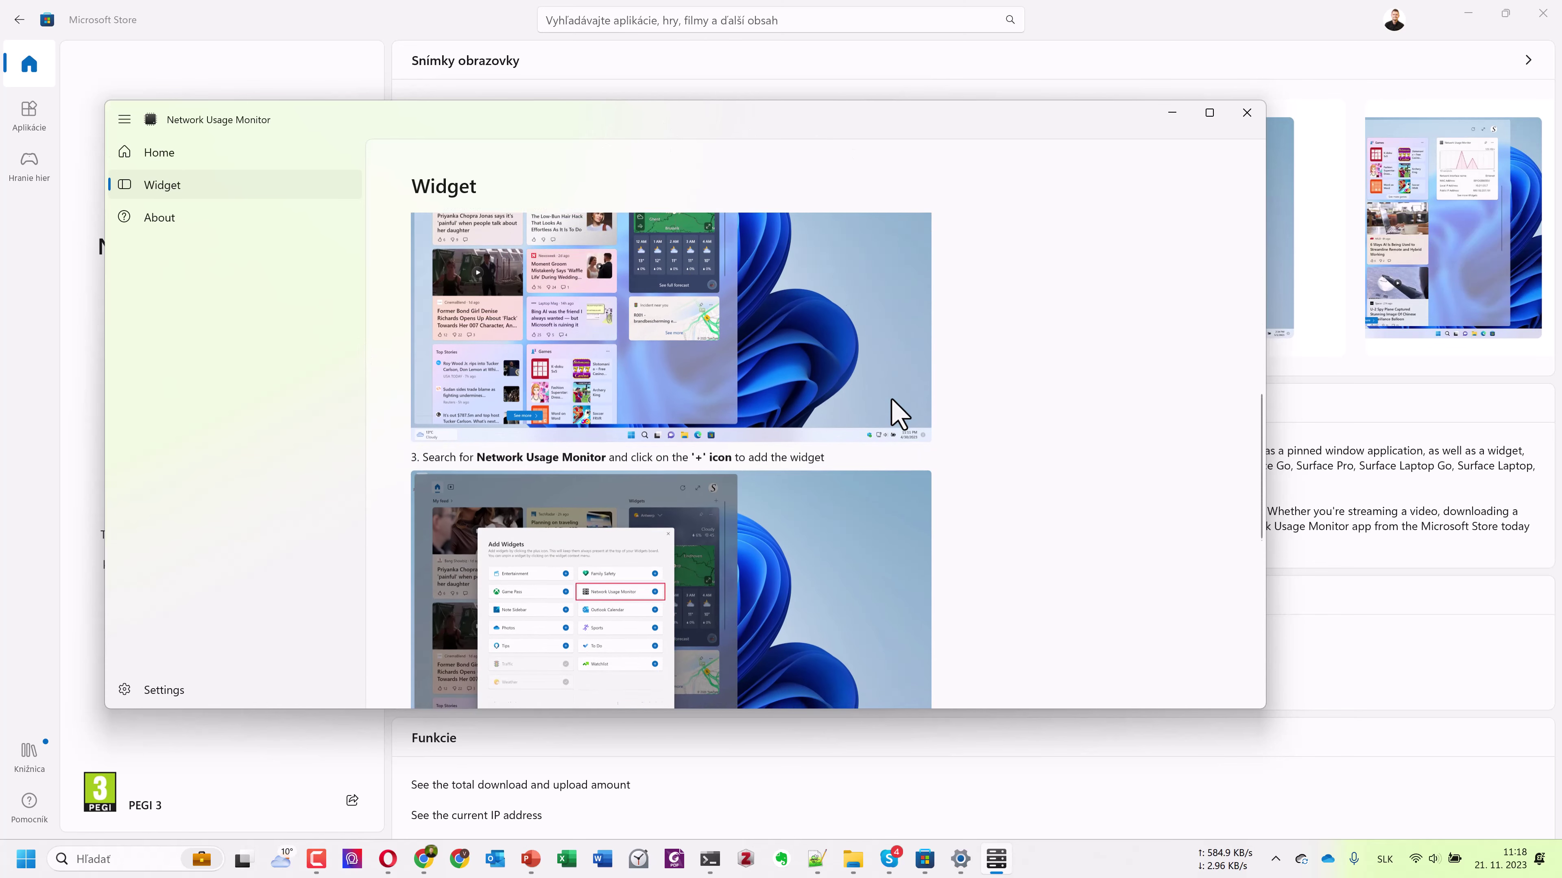
{"action": "scroll", "coordinate": [477, 305], "scroll_direction": "down", "scroll_amount": 5}
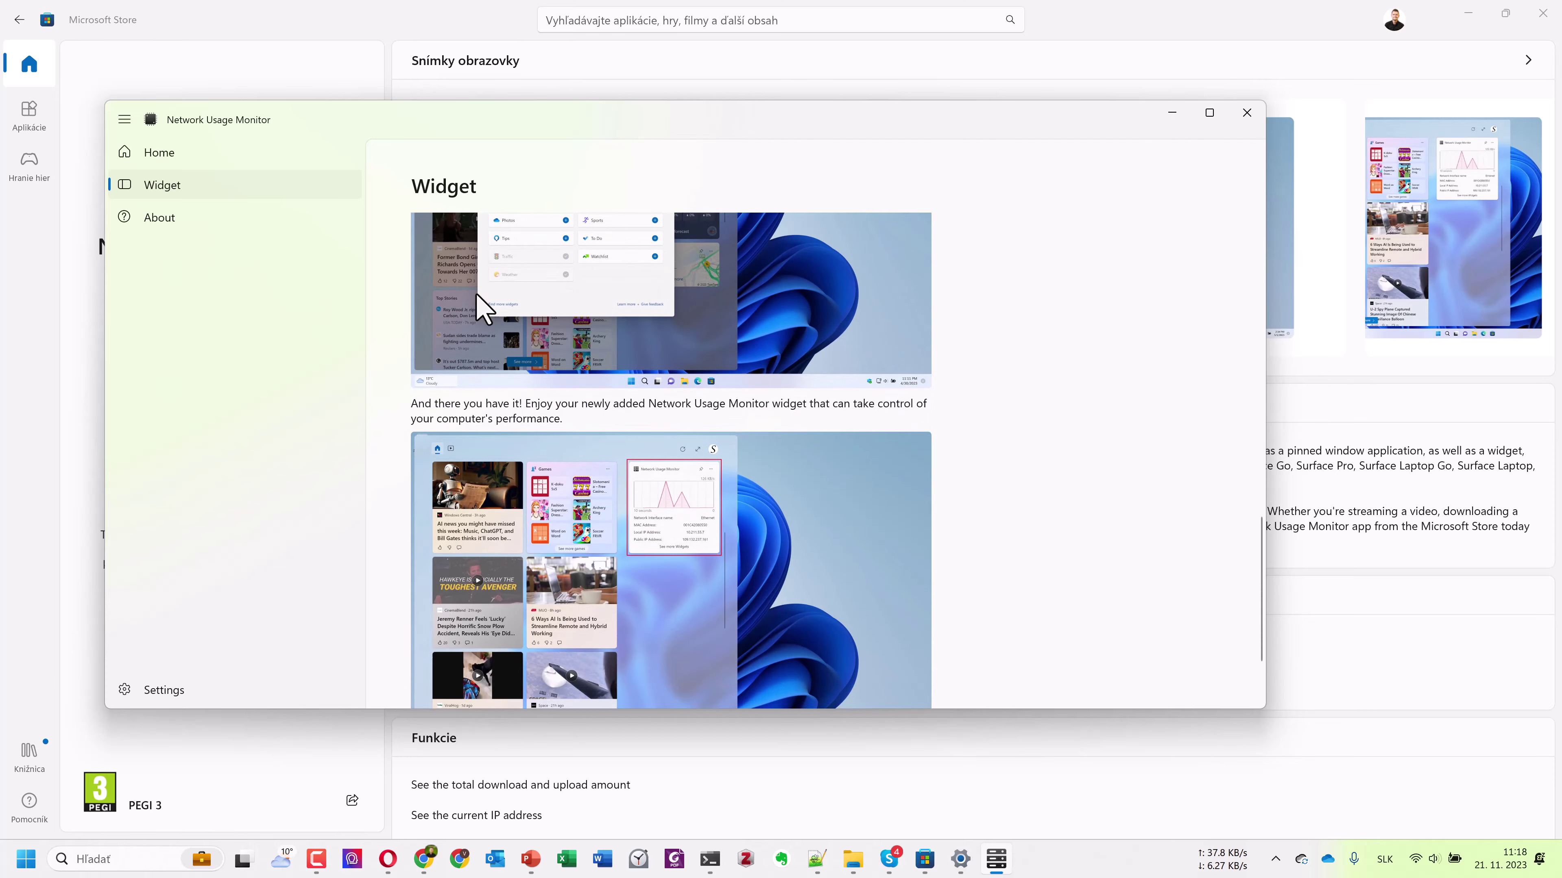
{"action": "left_click", "coordinate": [185, 154]}
{"action": "left_click", "coordinate": [185, 153]}
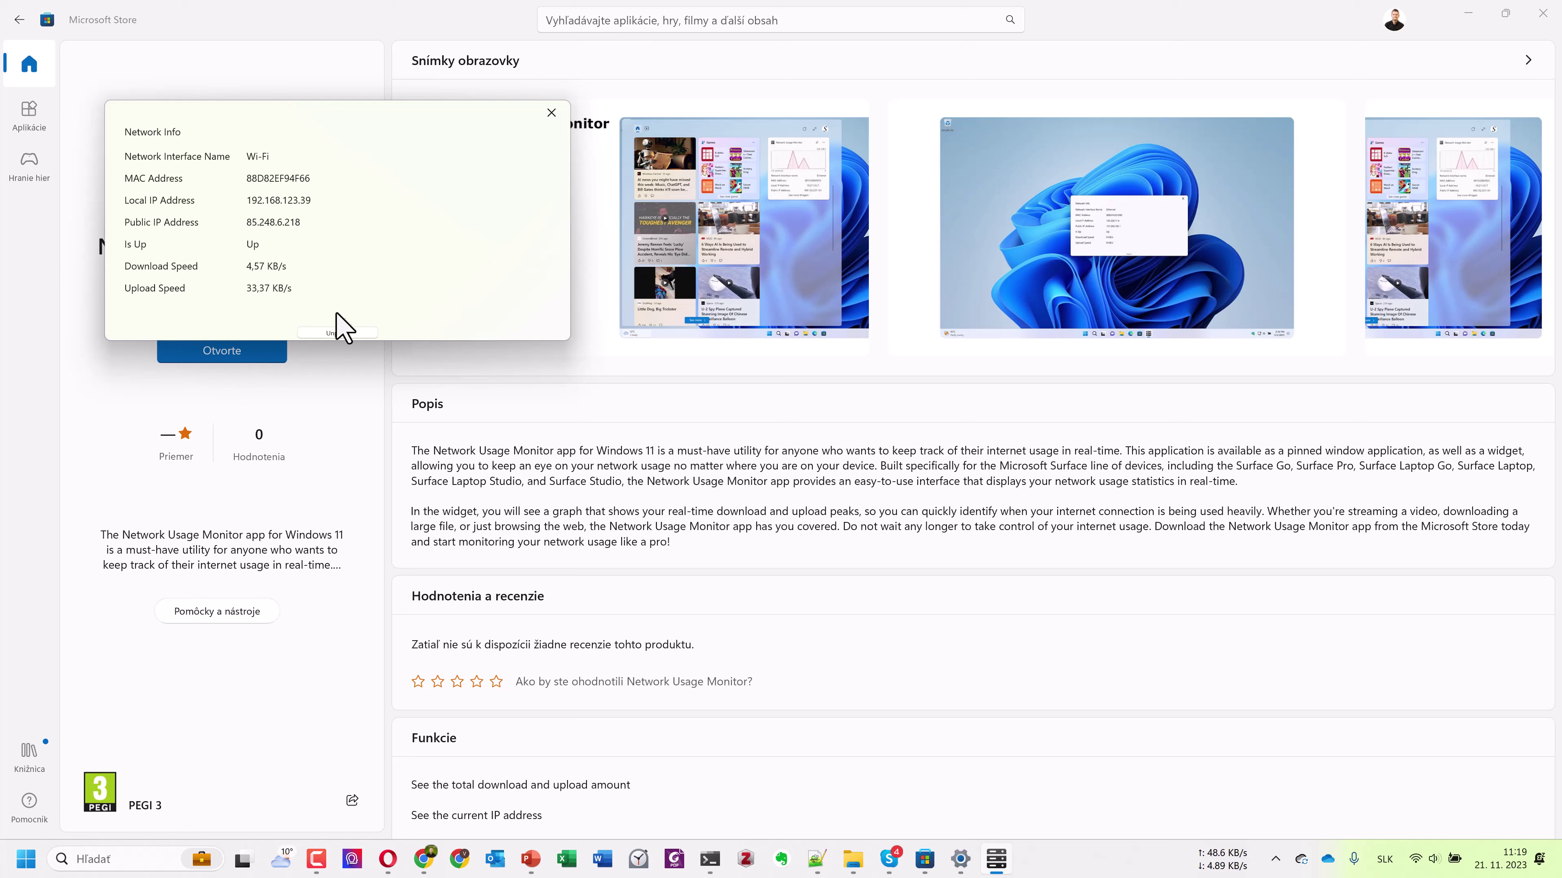
Unpin the Network Info panel again and look over the app's Widget instructions and Settings page.
{"action": "left_click", "coordinate": [350, 332]}
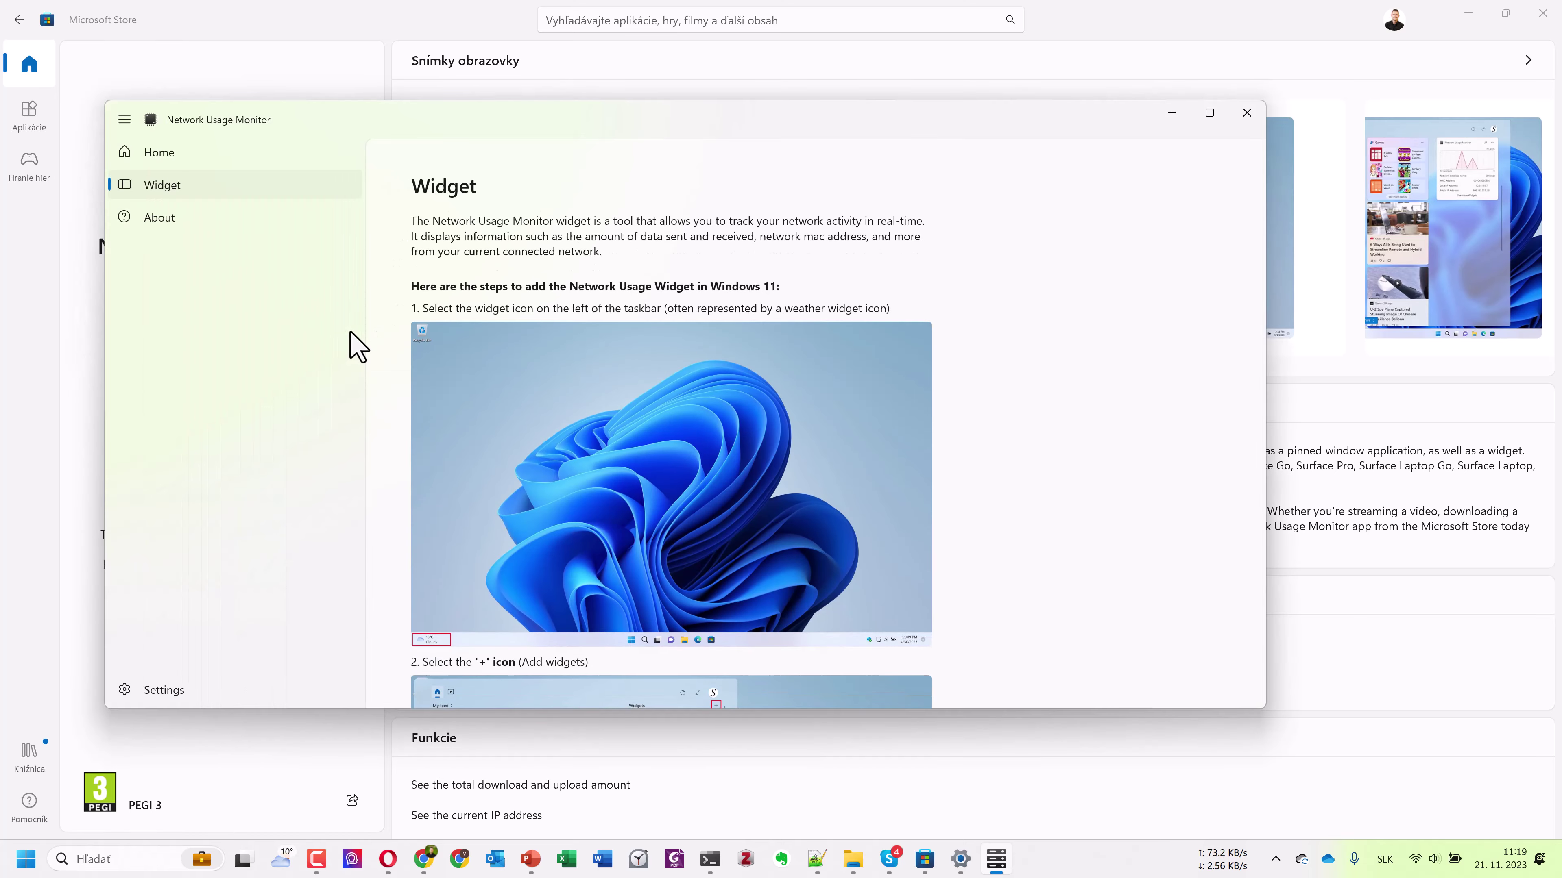
{"action": "scroll", "coordinate": [892, 376], "scroll_direction": "down", "scroll_amount": 5}
{"action": "scroll", "coordinate": [896, 376], "scroll_direction": "down", "scroll_amount": 10}
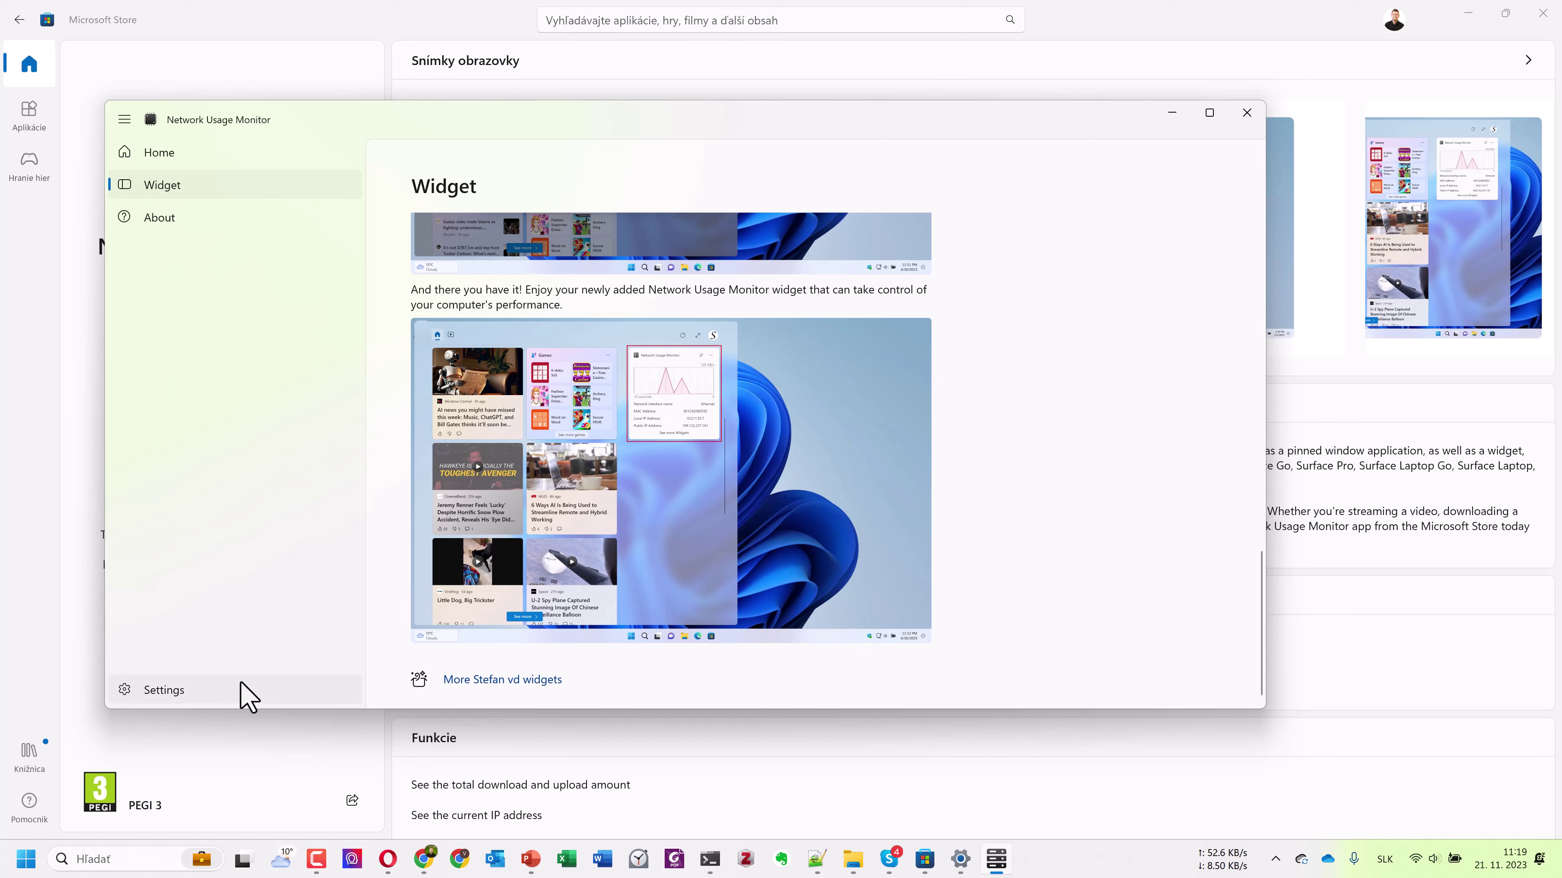
{"action": "left_click", "coordinate": [225, 690]}
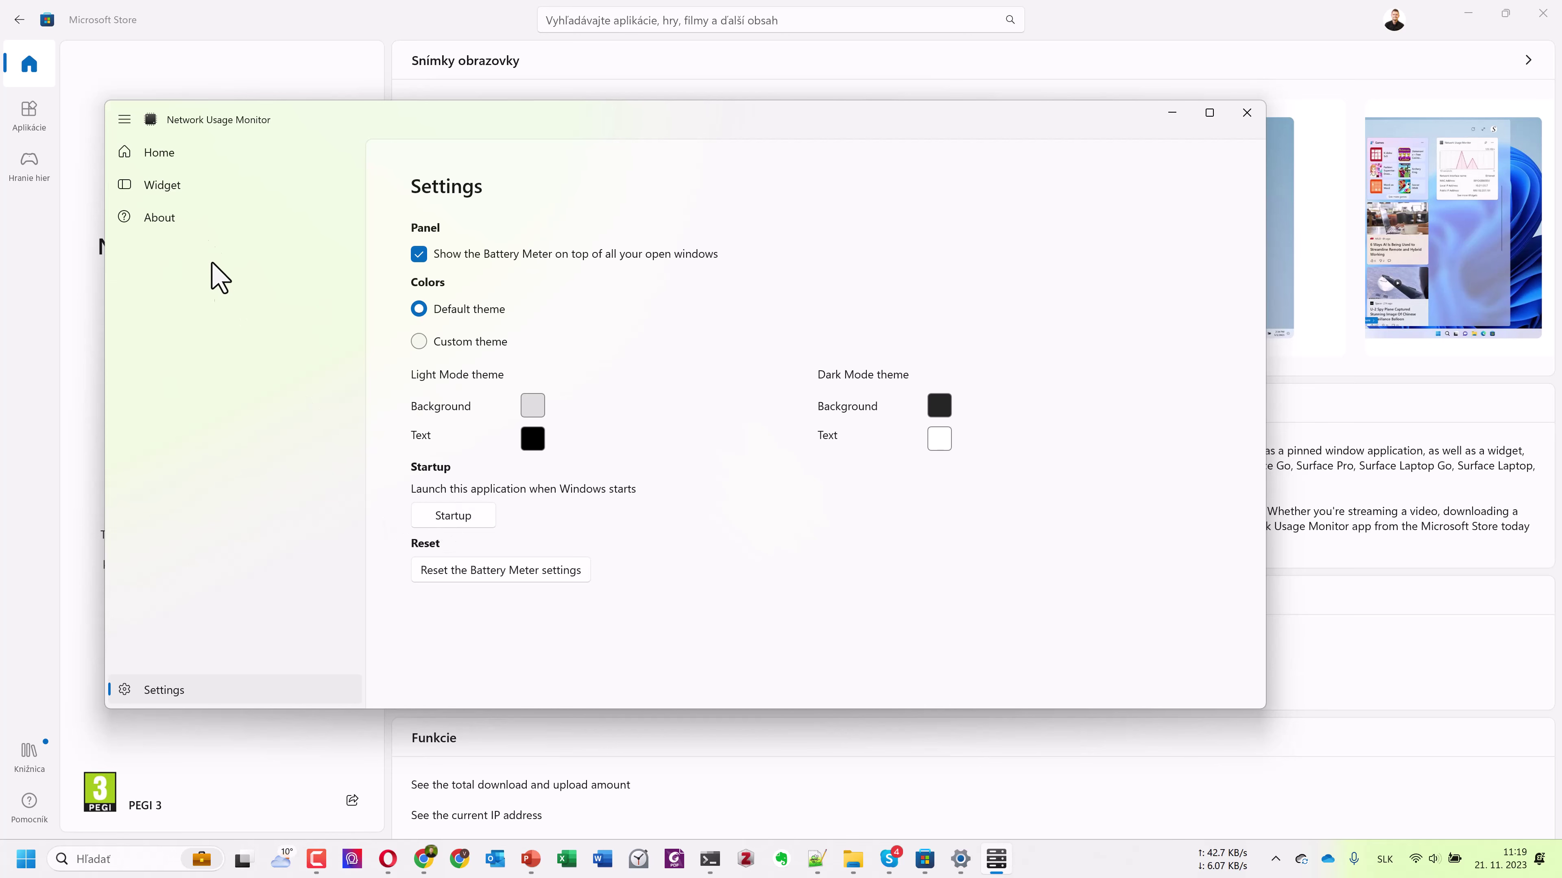
Return to the compact Network Info panel and move it over the Store page's lower-right corner.
{"action": "left_click", "coordinate": [189, 158]}
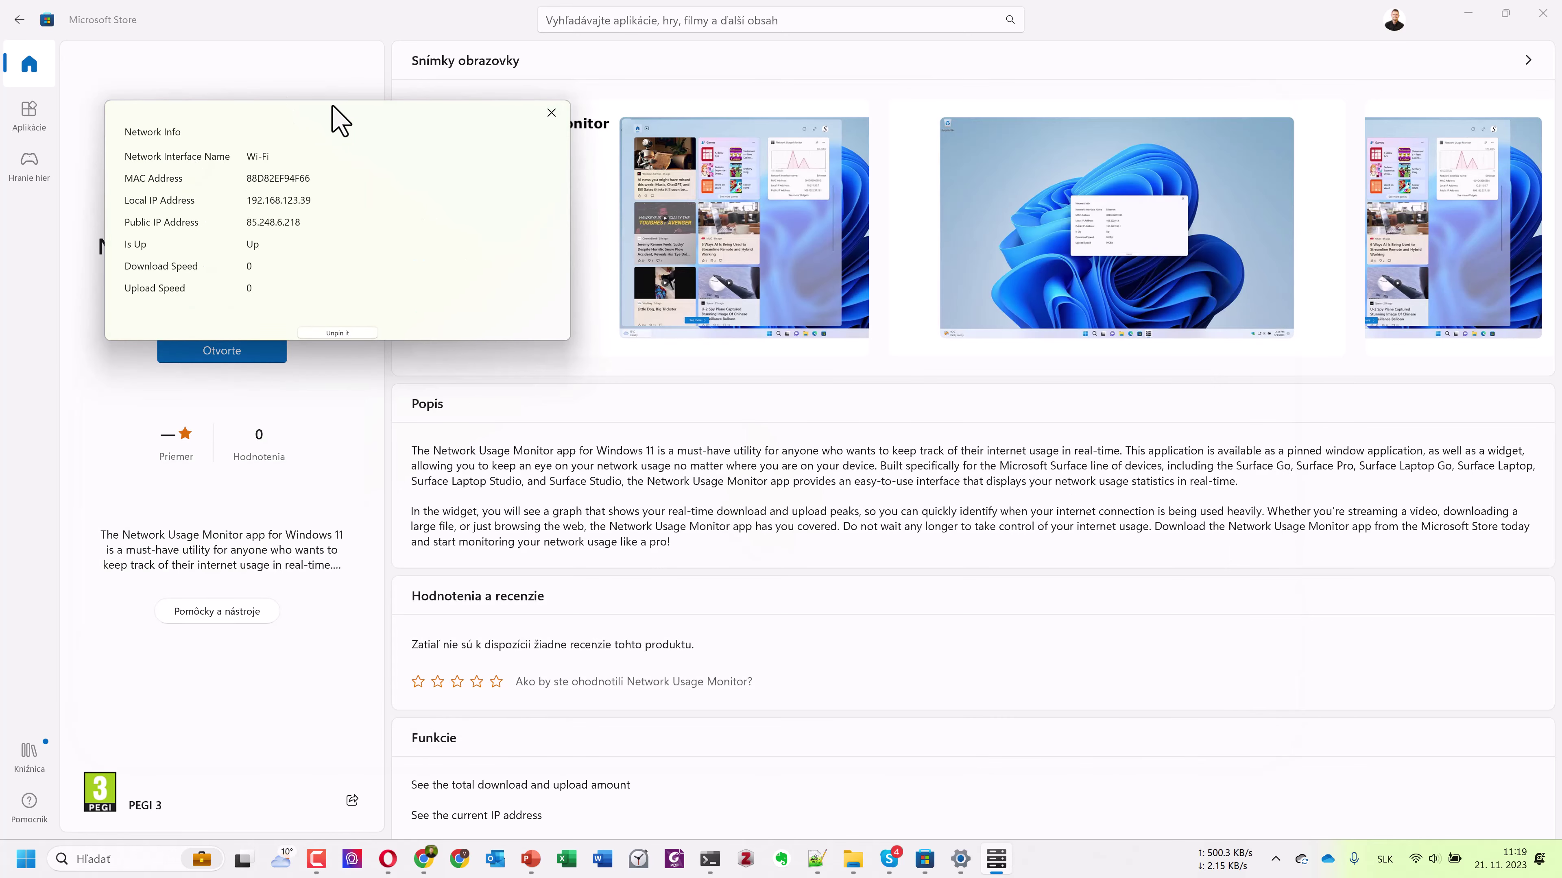
{"action": "left_click_drag", "start_coordinate": [422, 140], "coordinate": [1278, 596]}
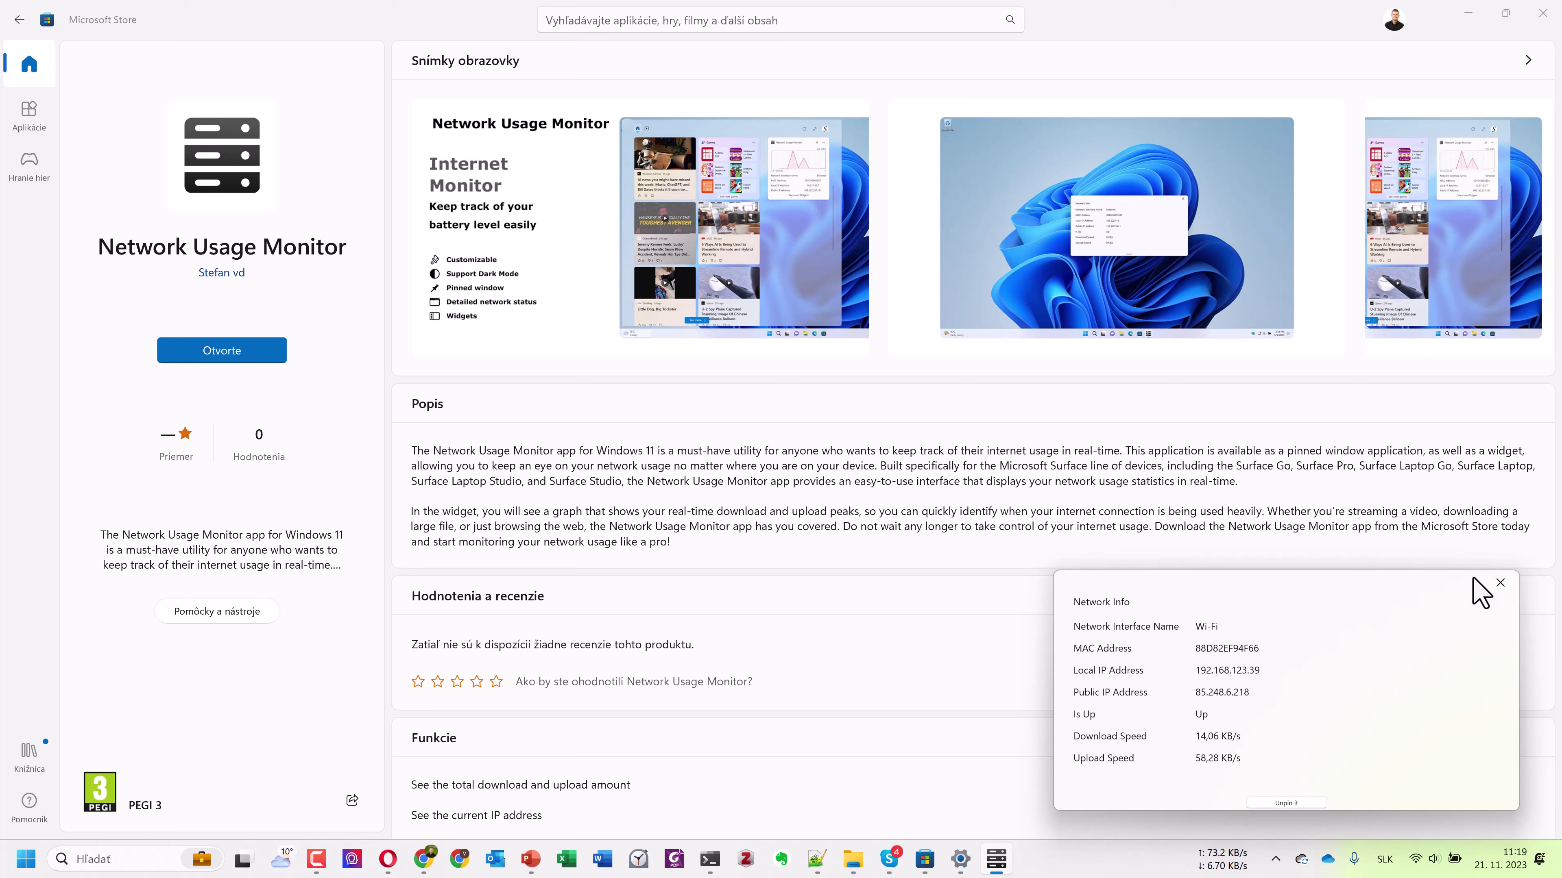
Close the Network Info panel, switch to the PowerPoint presentation and show slide 177 with the TrafficMonitor repository.
{"action": "left_click", "coordinate": [1499, 578]}
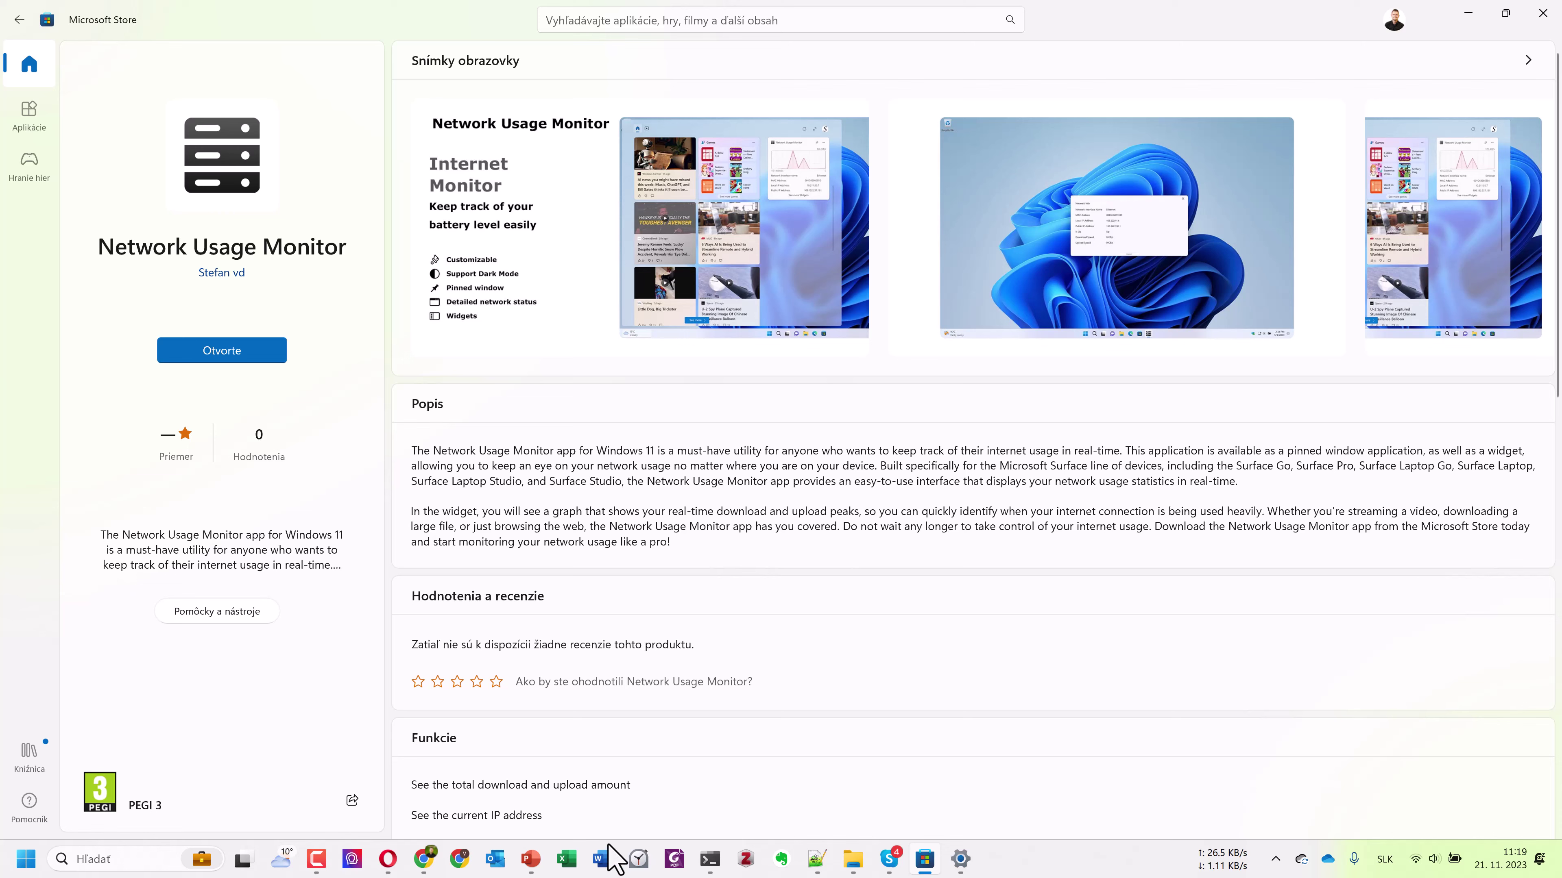
{"action": "left_click", "coordinate": [530, 859]}
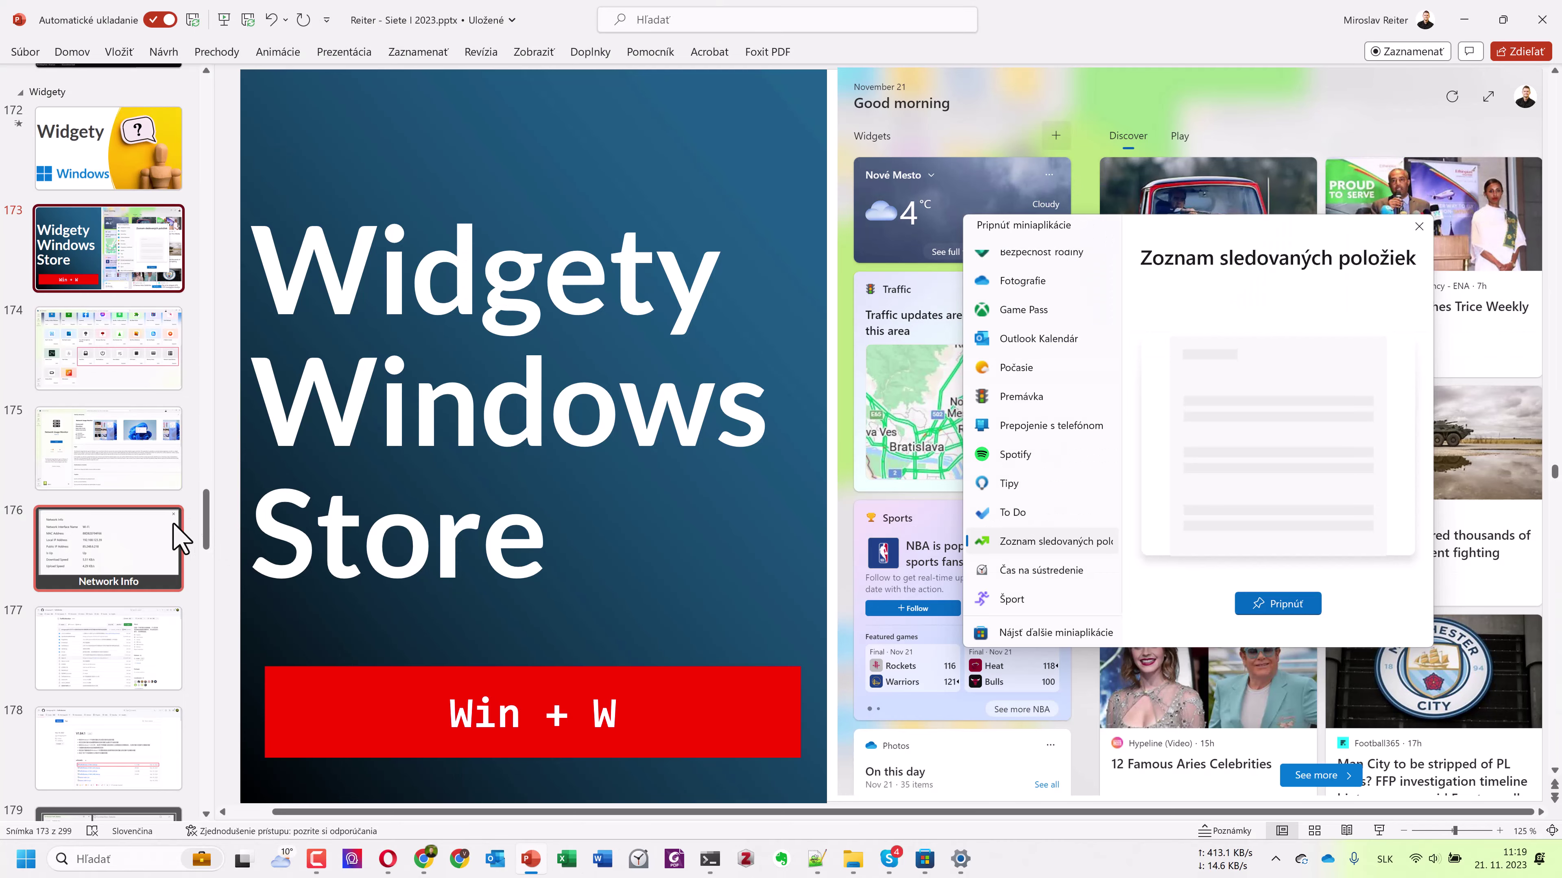
{"action": "left_click", "coordinate": [124, 621]}
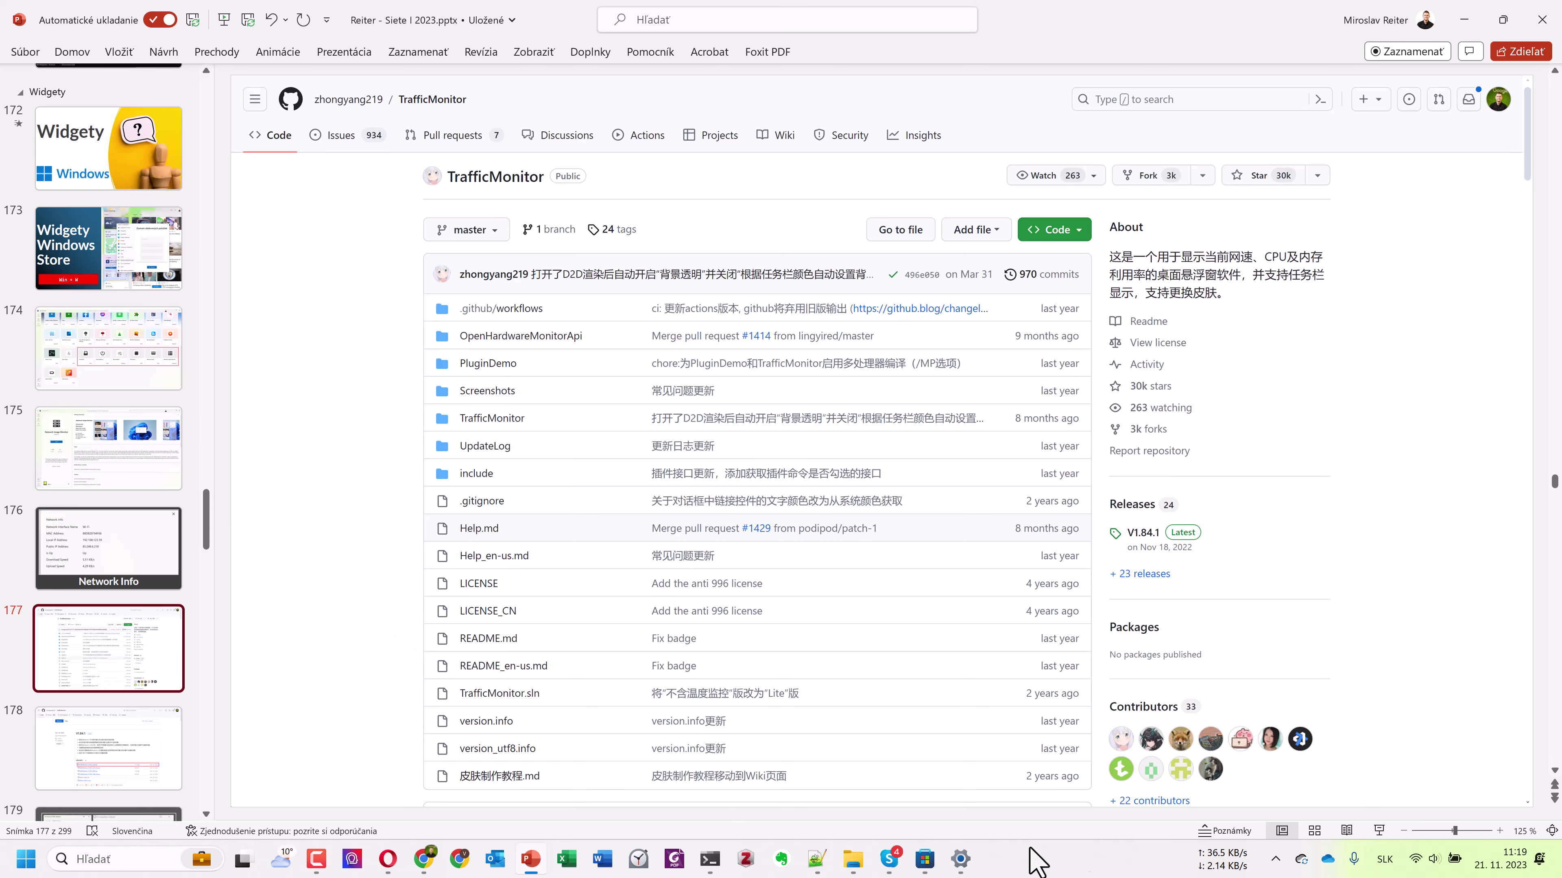
Copy the TrafficMonitor releases address from the notes of slide 177 and hide the notes again.
{"action": "left_click", "coordinate": [1228, 838]}
{"action": "left_click", "coordinate": [947, 732]}
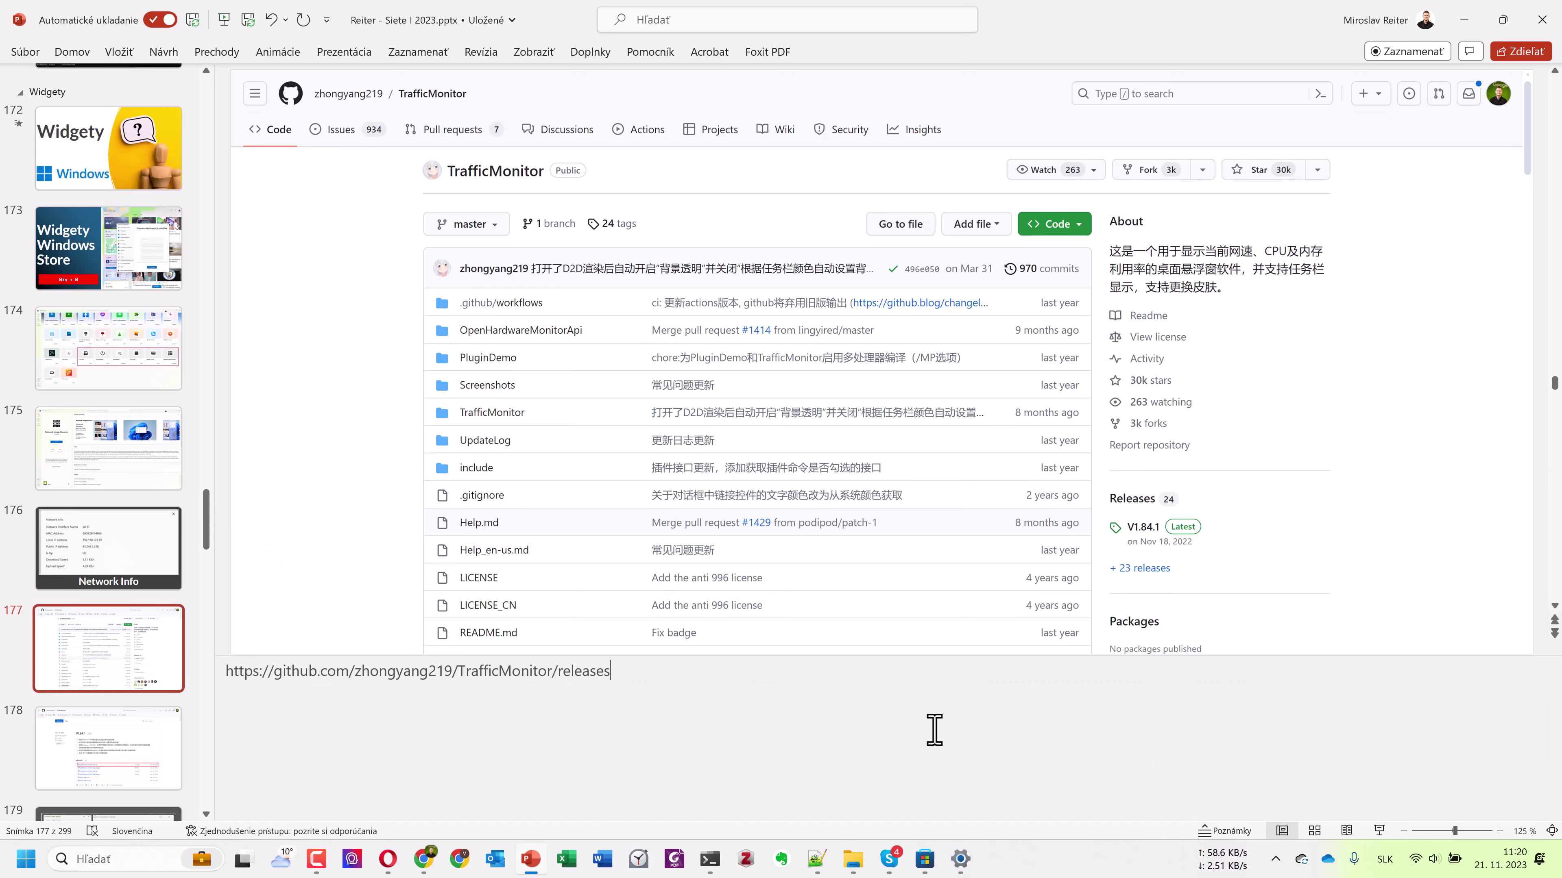
{"action": "key", "text": "ctrl+a"}
{"action": "key", "text": "ctrl+c"}
{"action": "left_click", "coordinate": [1228, 828]}
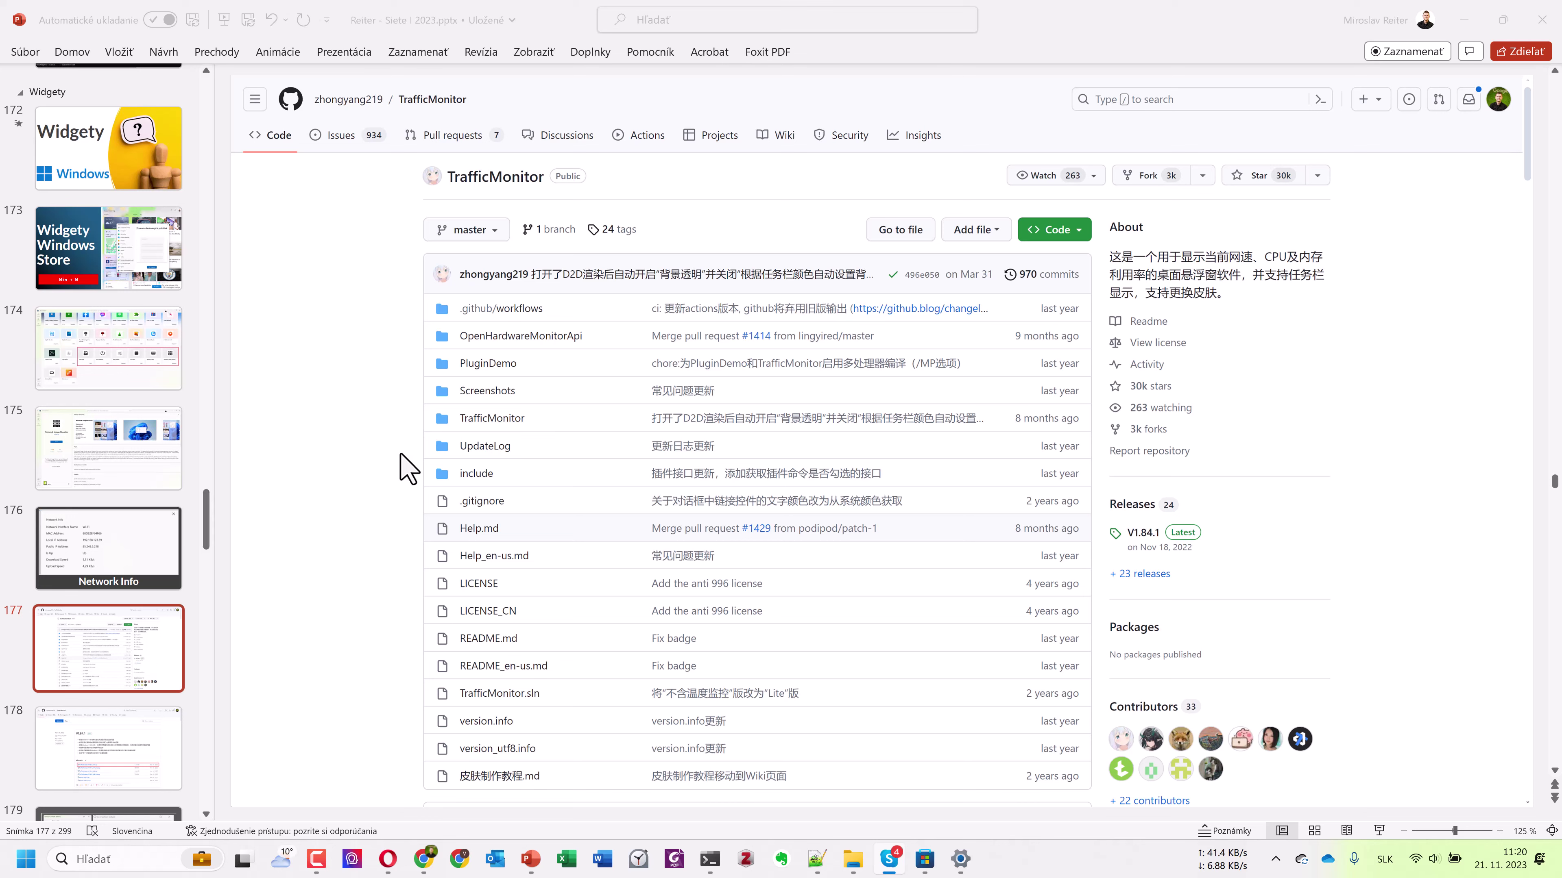
{"action": "left_click", "coordinate": [388, 859]}
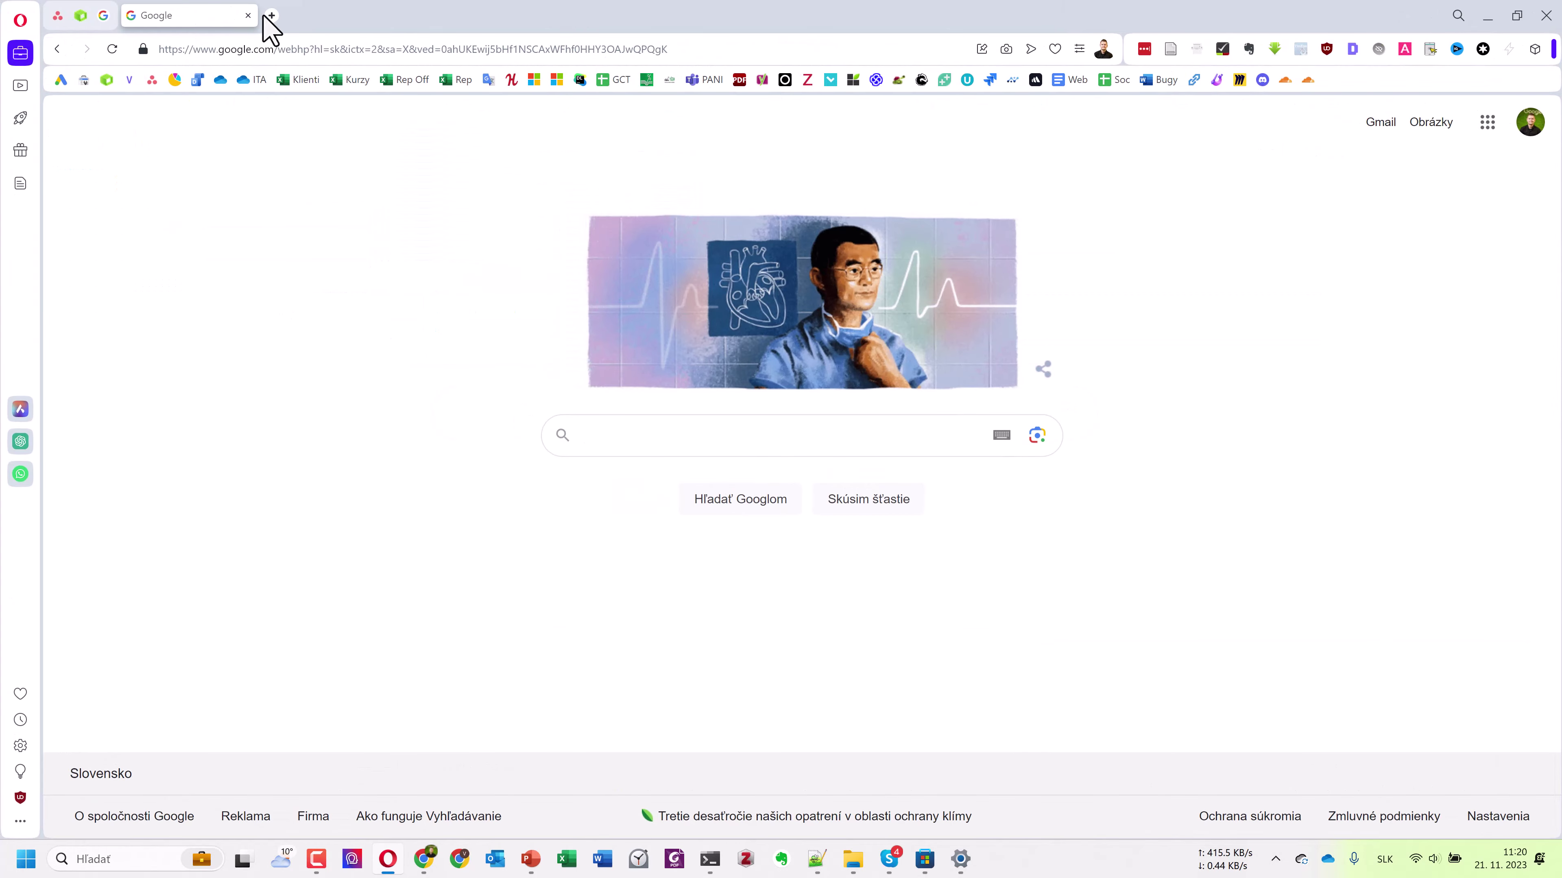
{"action": "left_click", "coordinate": [268, 15]}
{"action": "key", "text": "ctrl+v"}
{"action": "key", "text": "Return"}
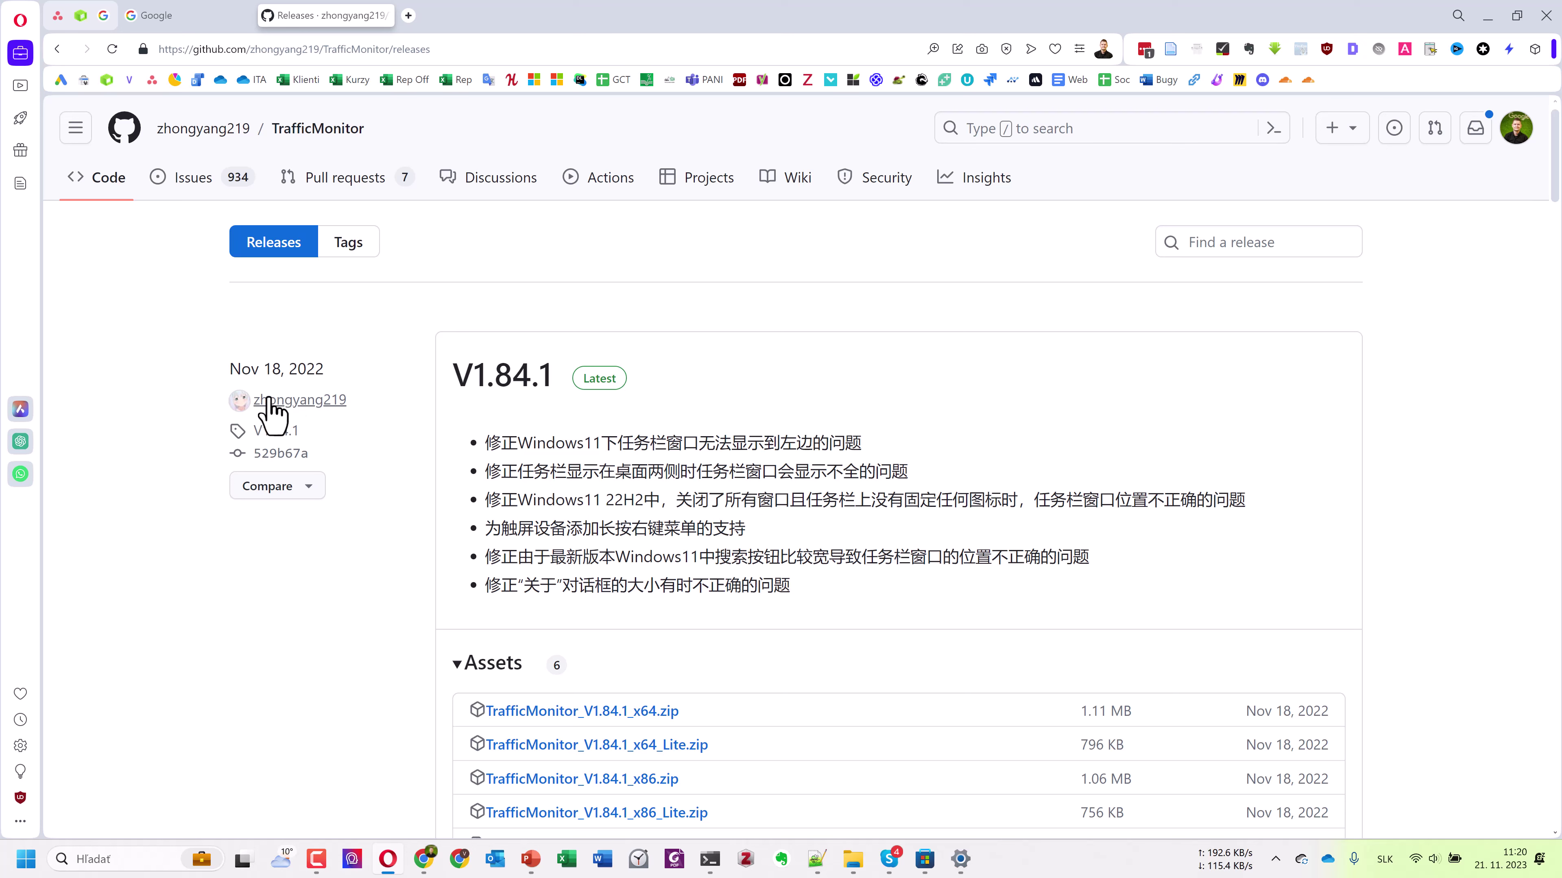
Look over the TrafficMonitor repository's main page, then review its releases, including the V1.84.1 assets and older versions.
{"action": "left_click", "coordinate": [330, 129]}
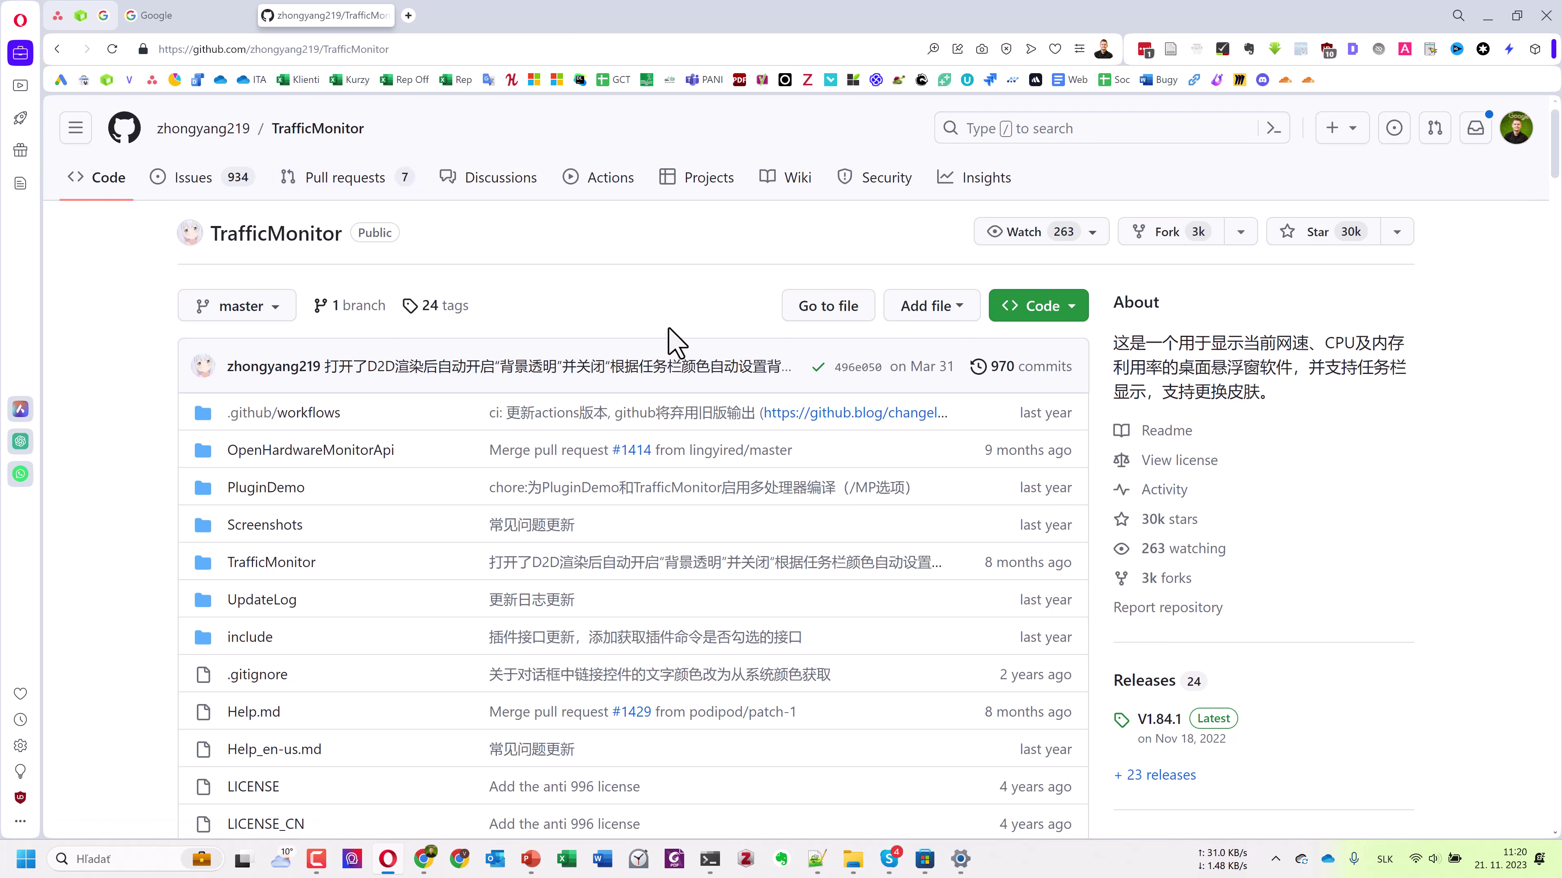
{"action": "scroll", "coordinate": [672, 349], "scroll_direction": "down", "scroll_amount": 1}
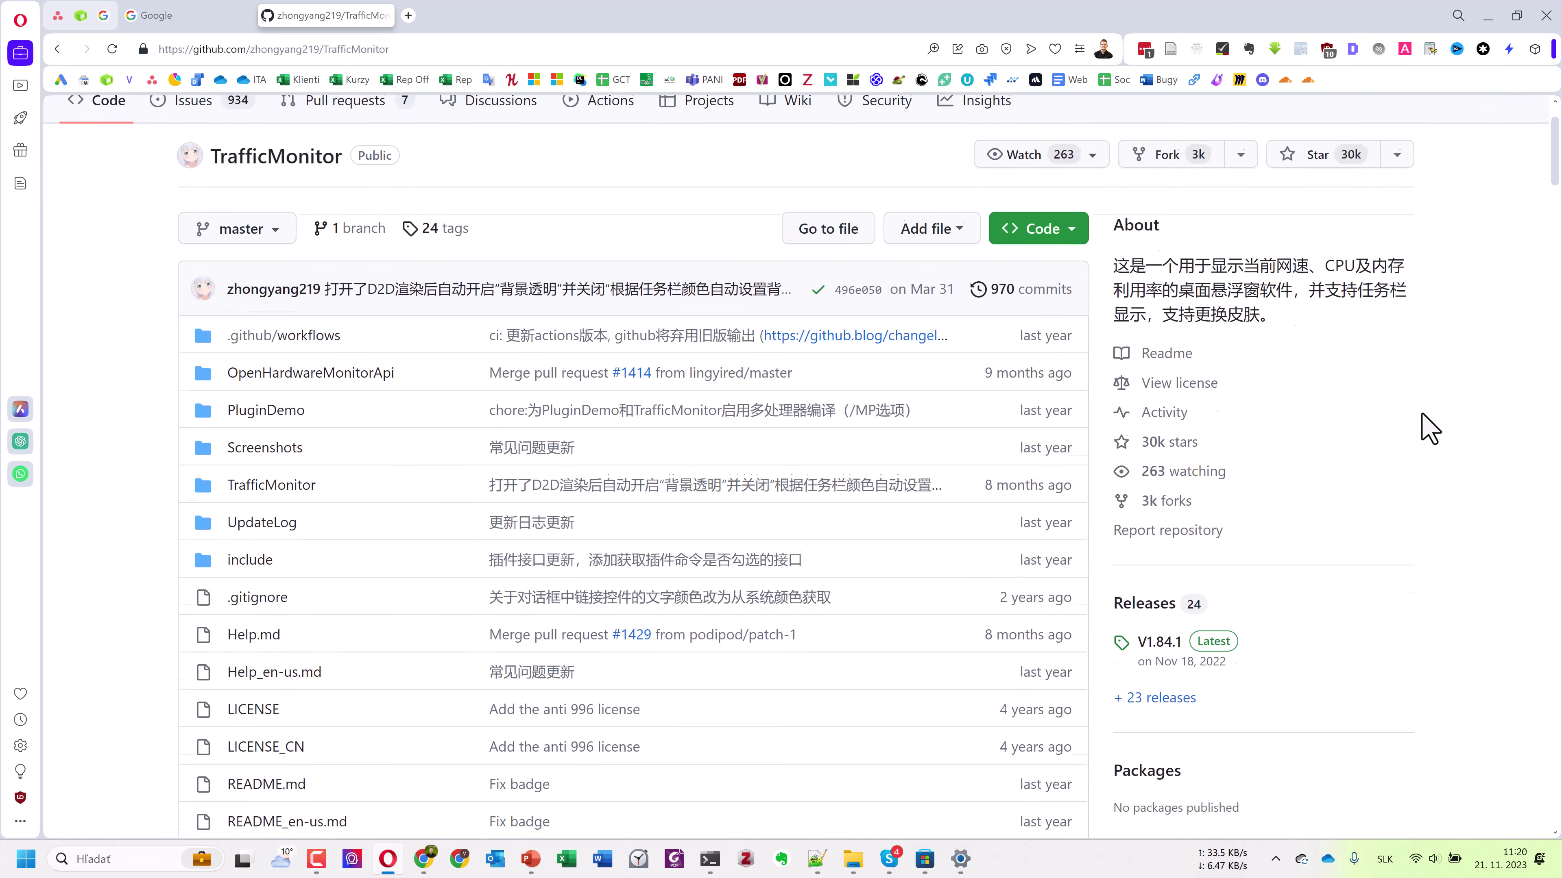
{"action": "left_click", "coordinate": [1147, 611]}
{"action": "scroll", "coordinate": [1151, 620], "scroll_direction": "down", "scroll_amount": 2}
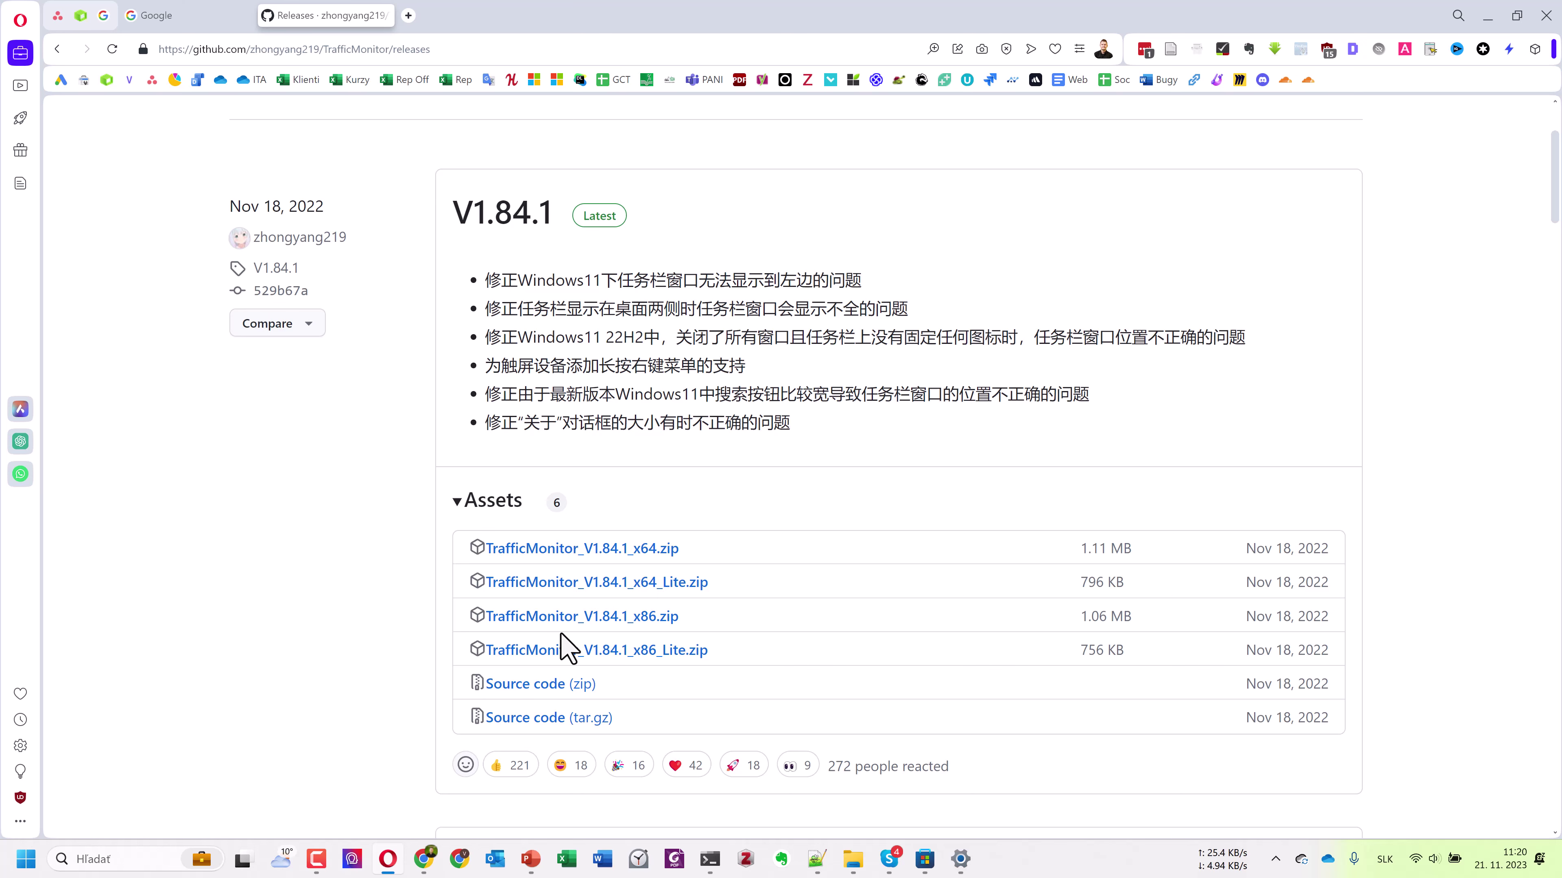
{"action": "scroll", "coordinate": [558, 638], "scroll_direction": "down", "scroll_amount": 12}
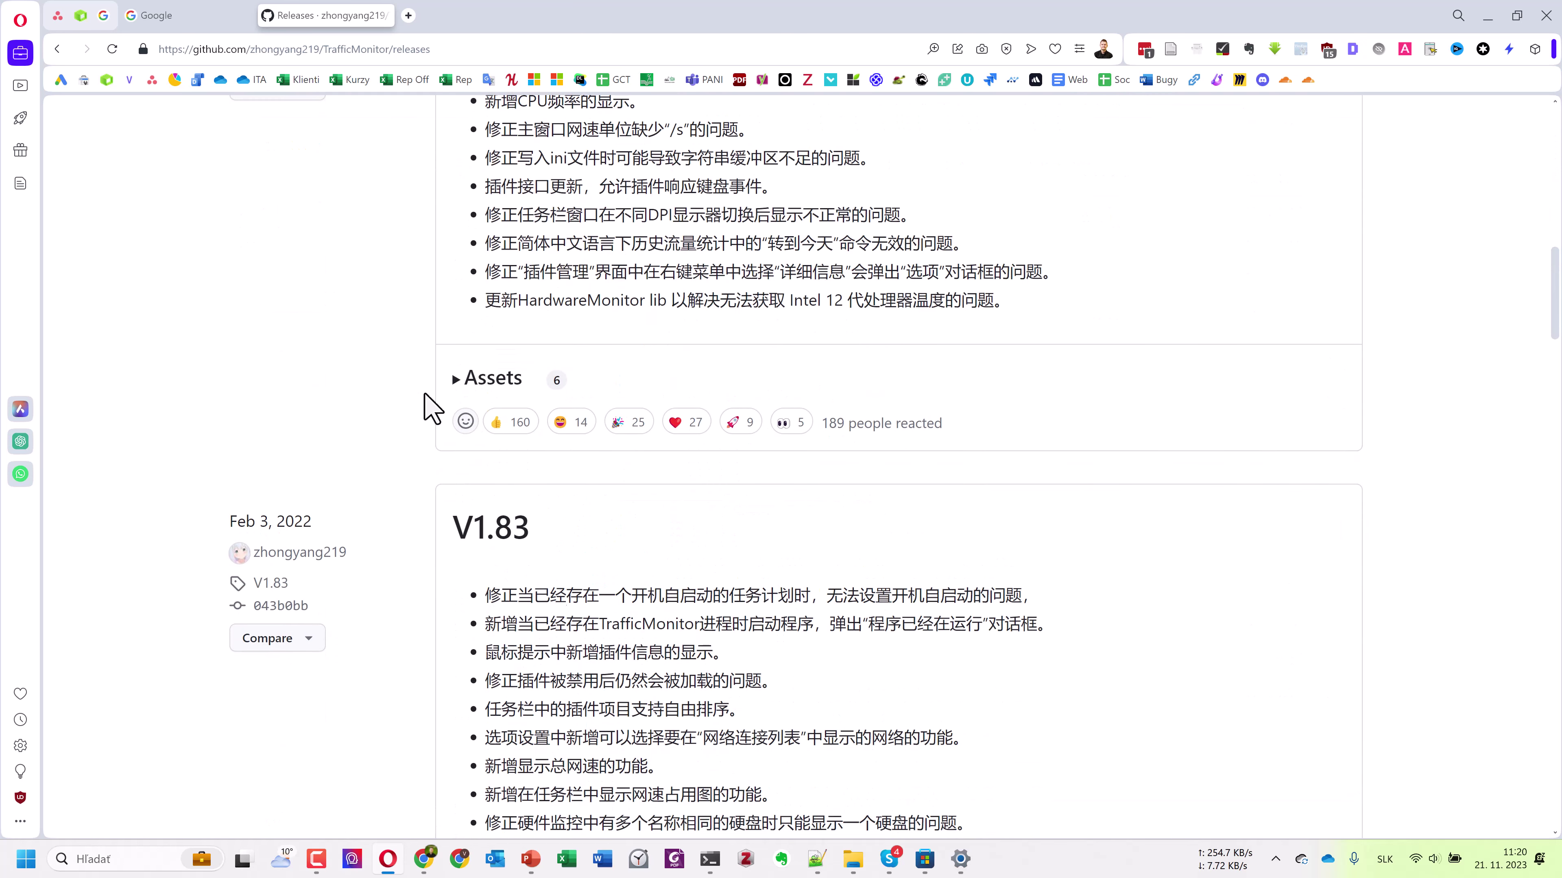
{"action": "scroll", "coordinate": [713, 406], "scroll_direction": "up", "scroll_amount": 15}
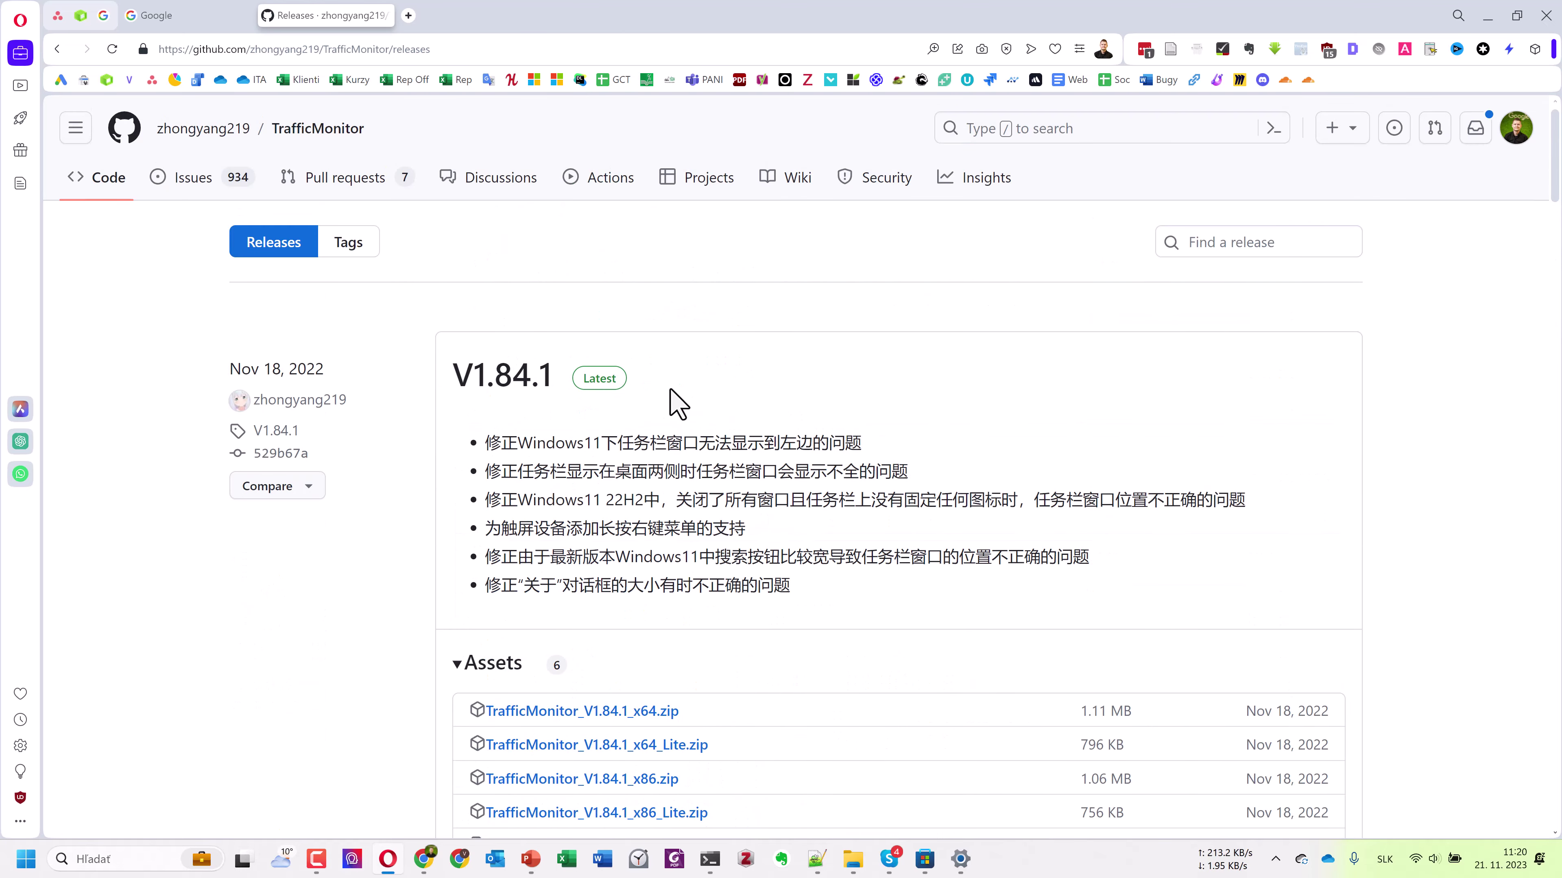
Return to the repository's main page, look through its open issues and go back to the main page.
{"action": "left_click", "coordinate": [57, 48]}
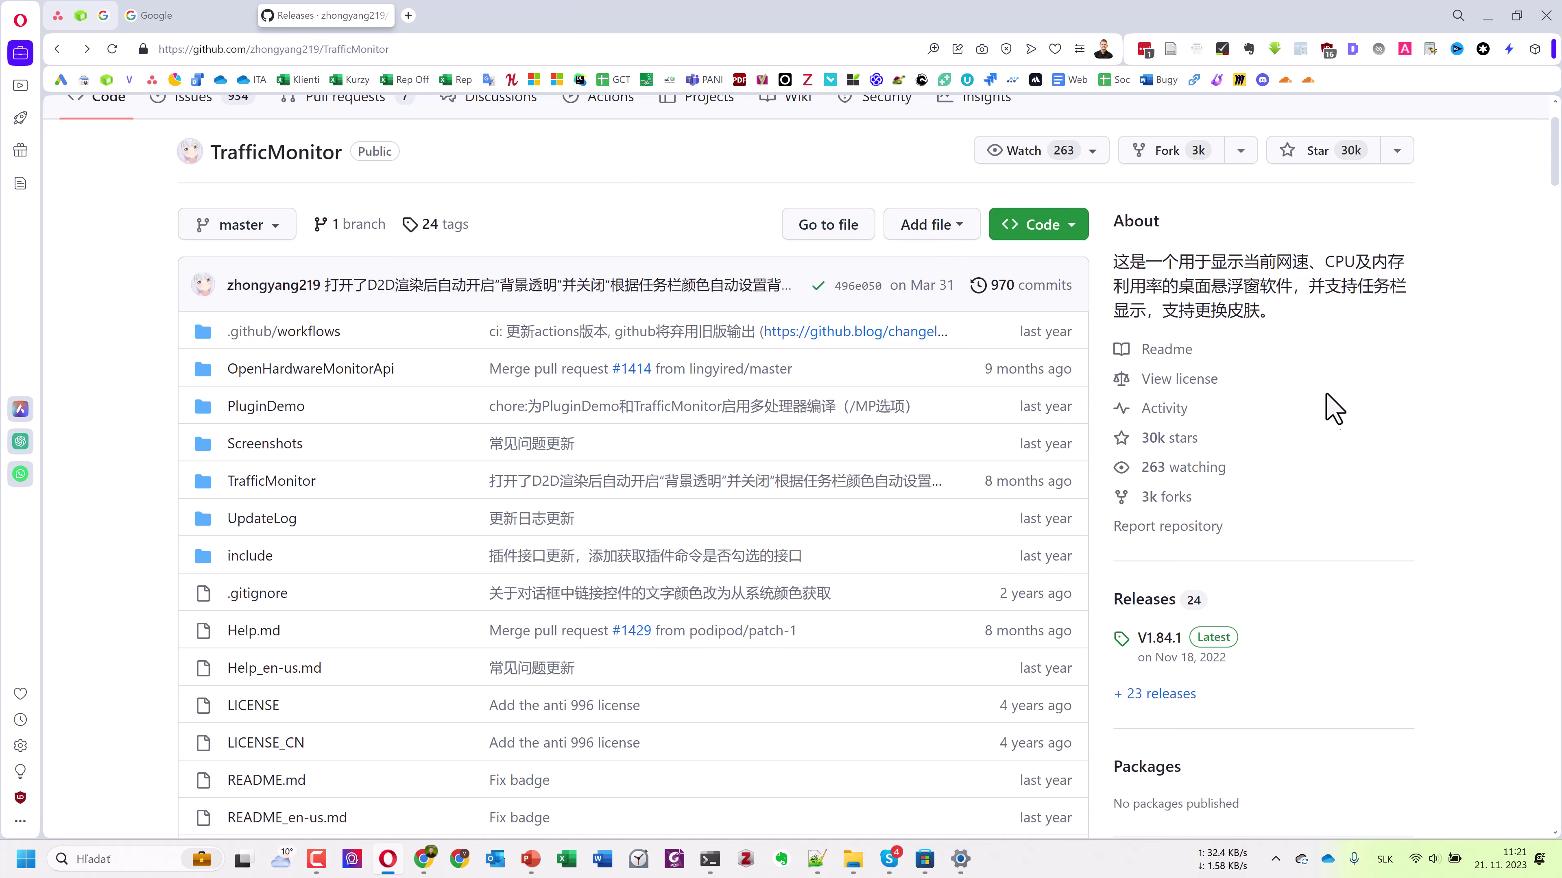
{"action": "scroll", "coordinate": [1334, 409], "scroll_direction": "up", "scroll_amount": 2}
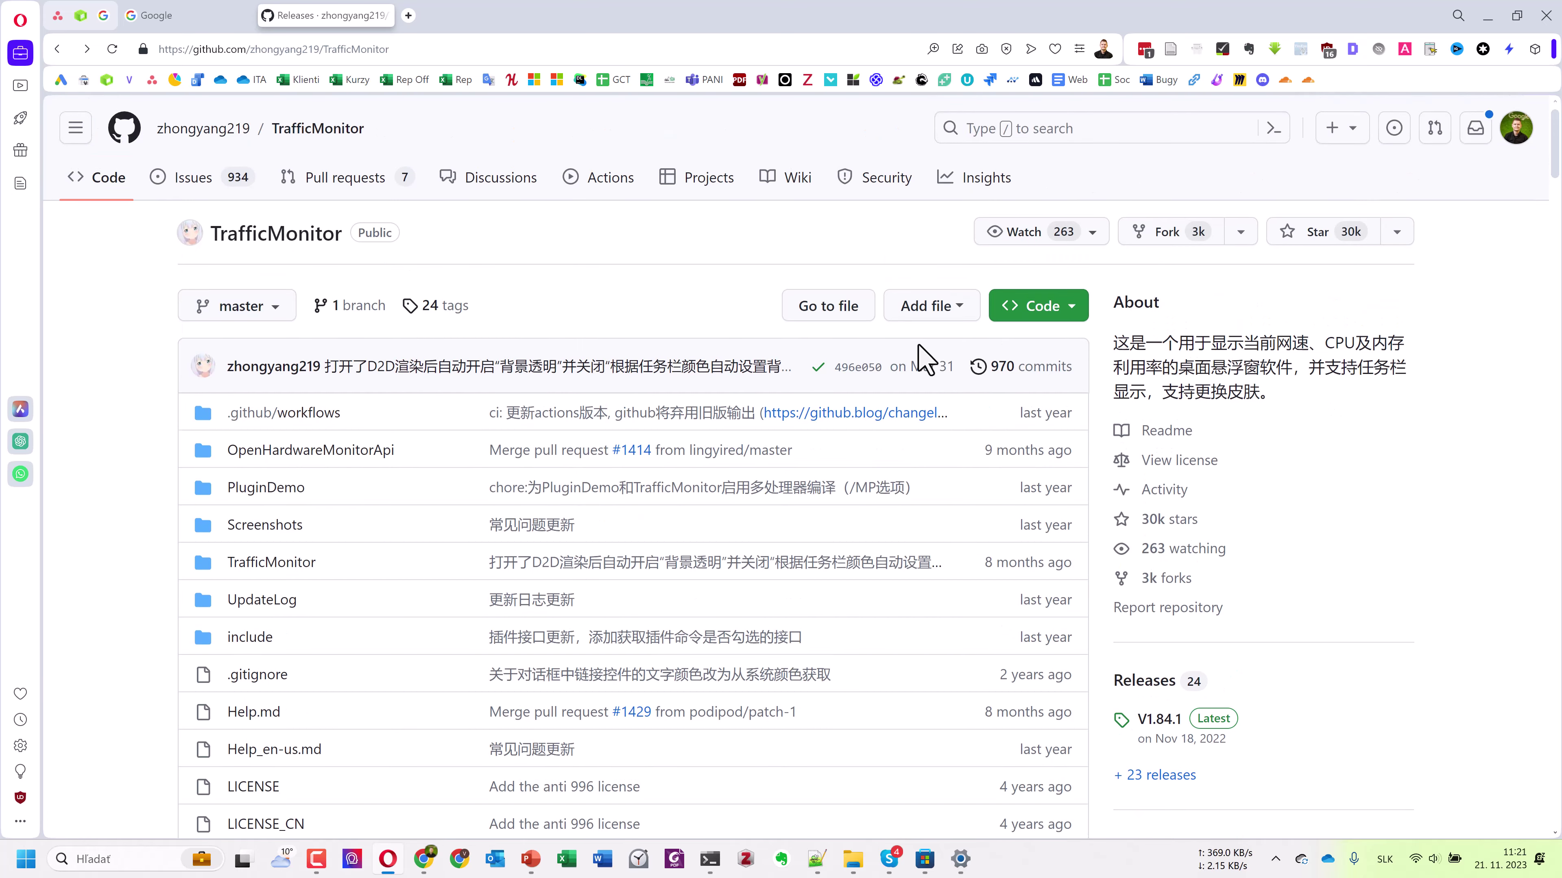
{"action": "left_click", "coordinate": [207, 190]}
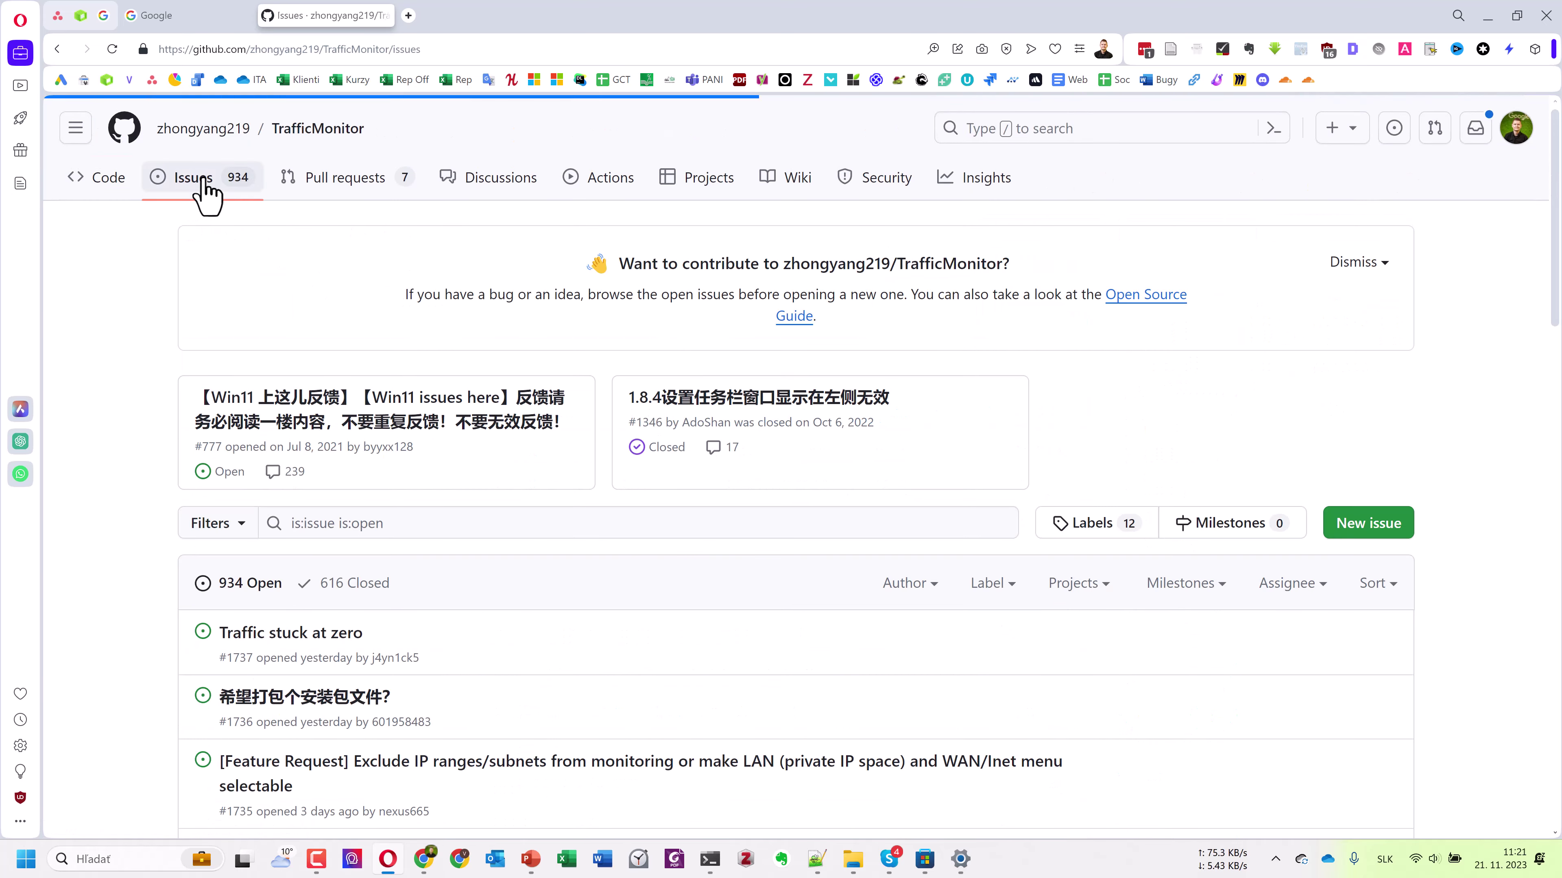
{"action": "scroll", "coordinate": [498, 375], "scroll_direction": "down", "scroll_amount": 4}
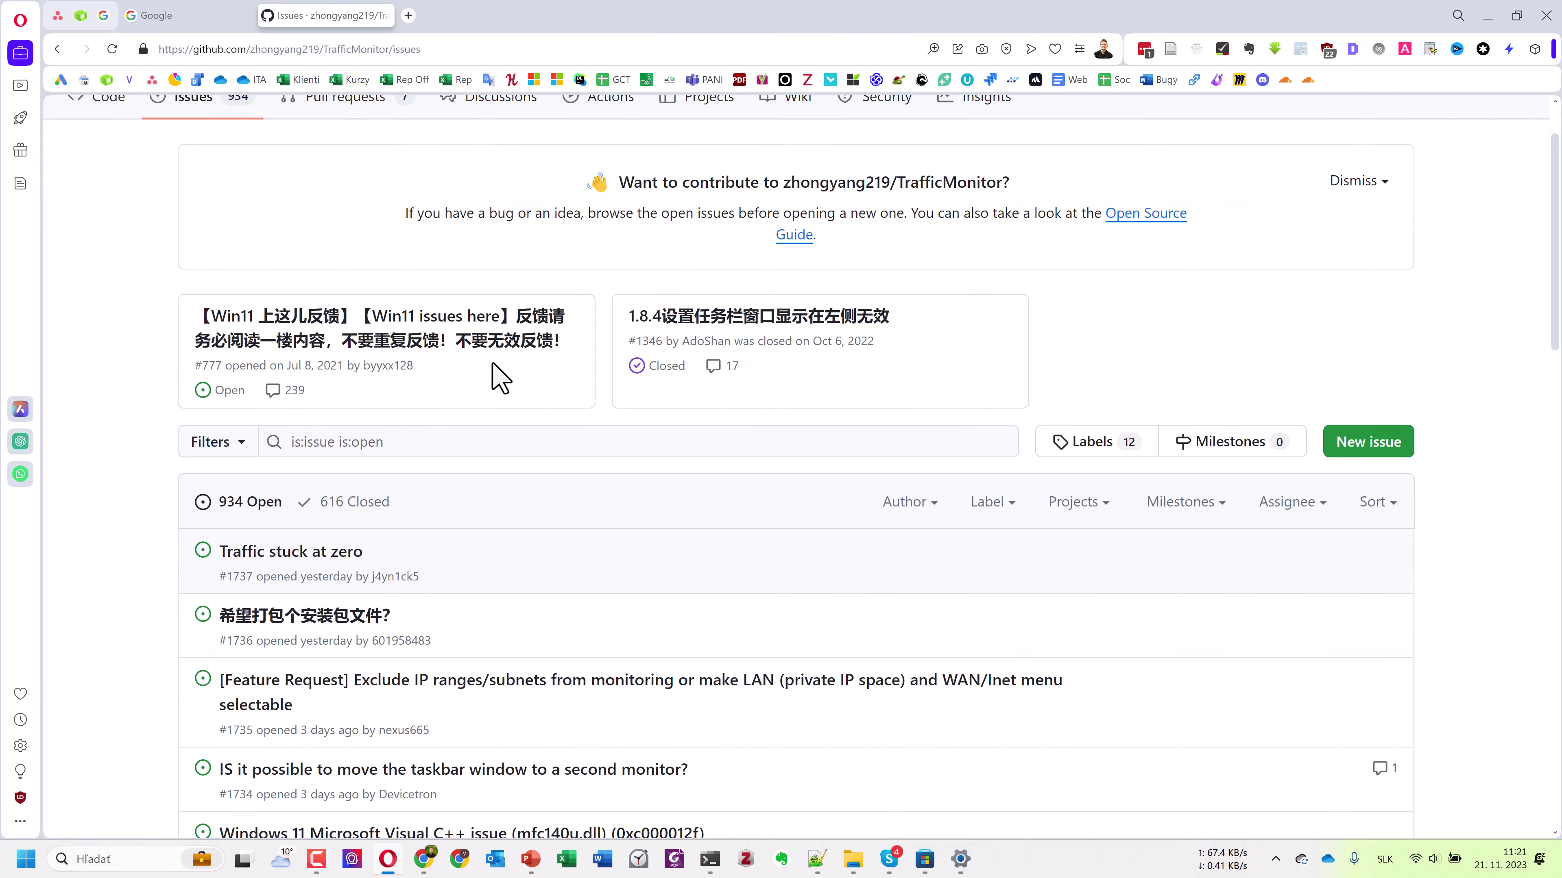
{"action": "left_click", "coordinate": [56, 49]}
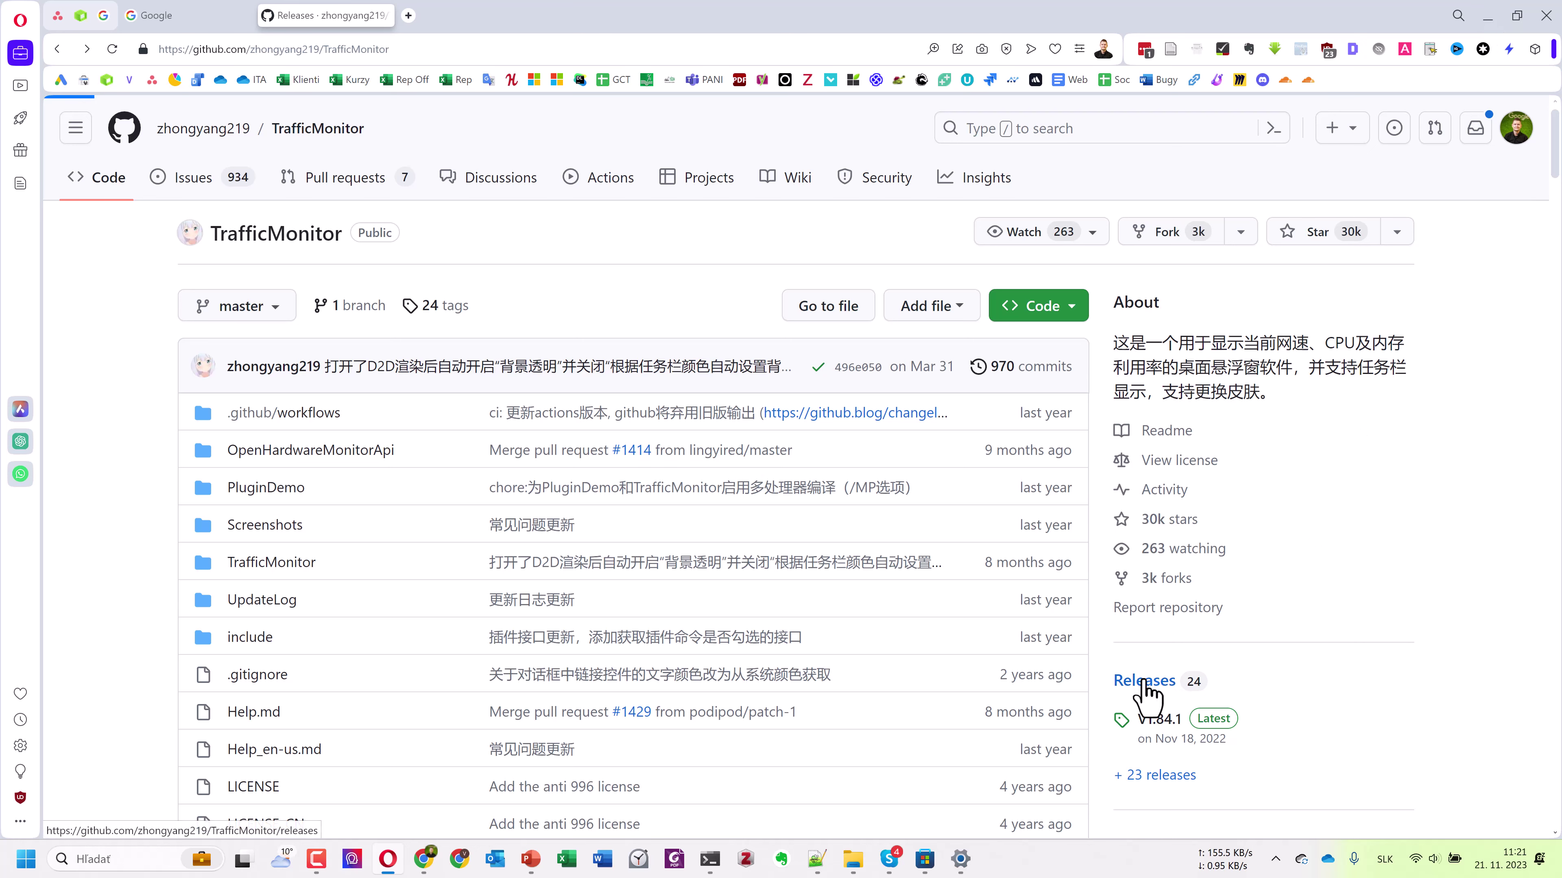
Download TrafficMonitor_V1.84.1_x64.zip from the latest release's assets and minimize the browser.
{"action": "left_click", "coordinate": [1138, 681]}
{"action": "scroll", "coordinate": [639, 569], "scroll_direction": "down", "scroll_amount": 3}
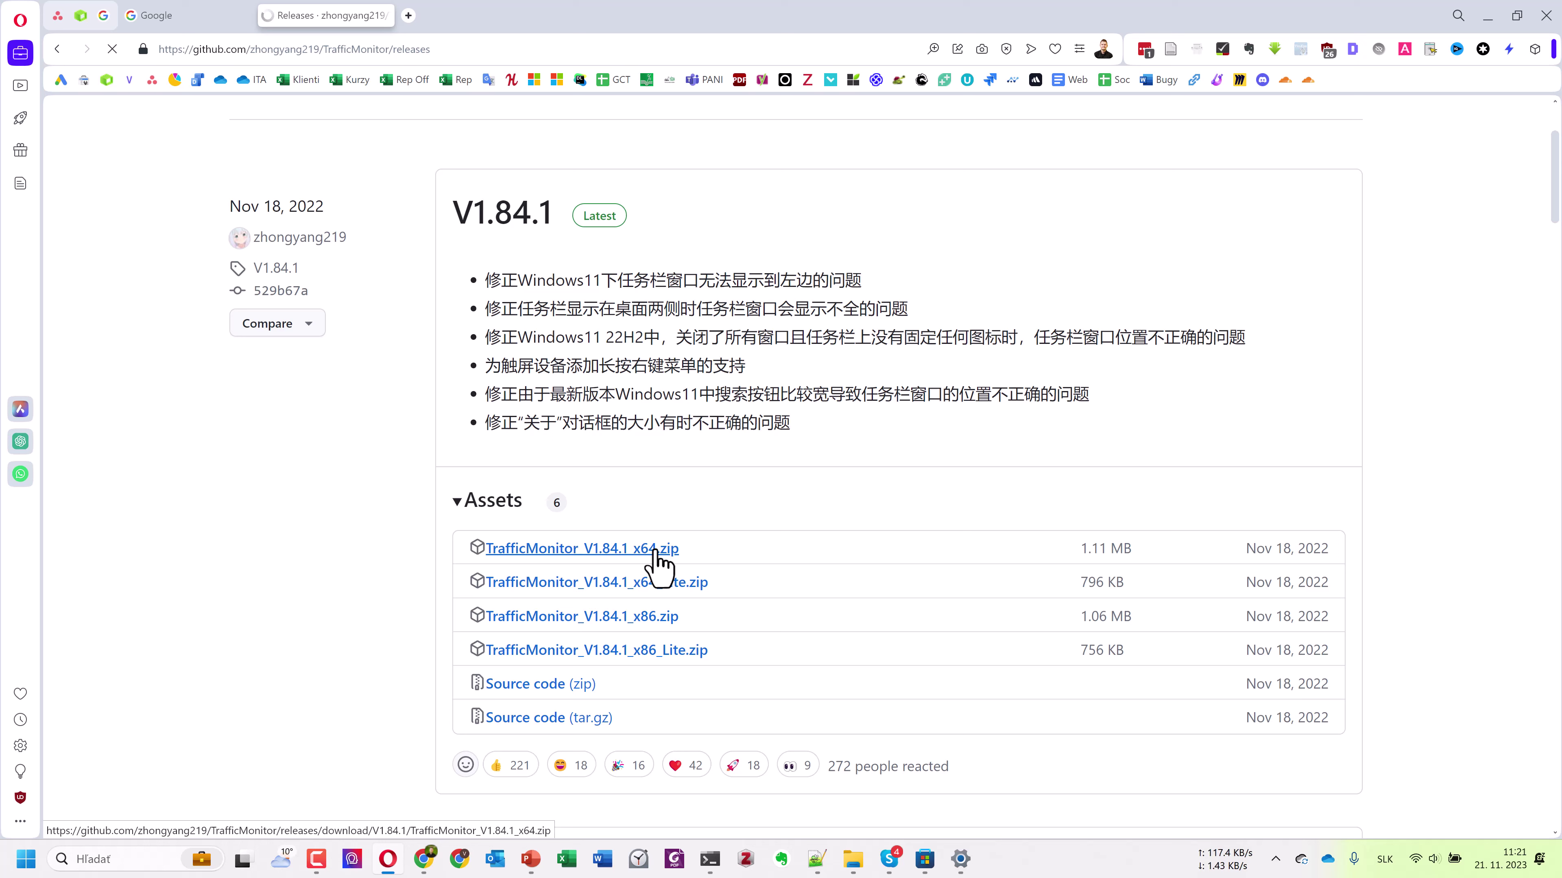
{"action": "left_click", "coordinate": [1489, 13]}
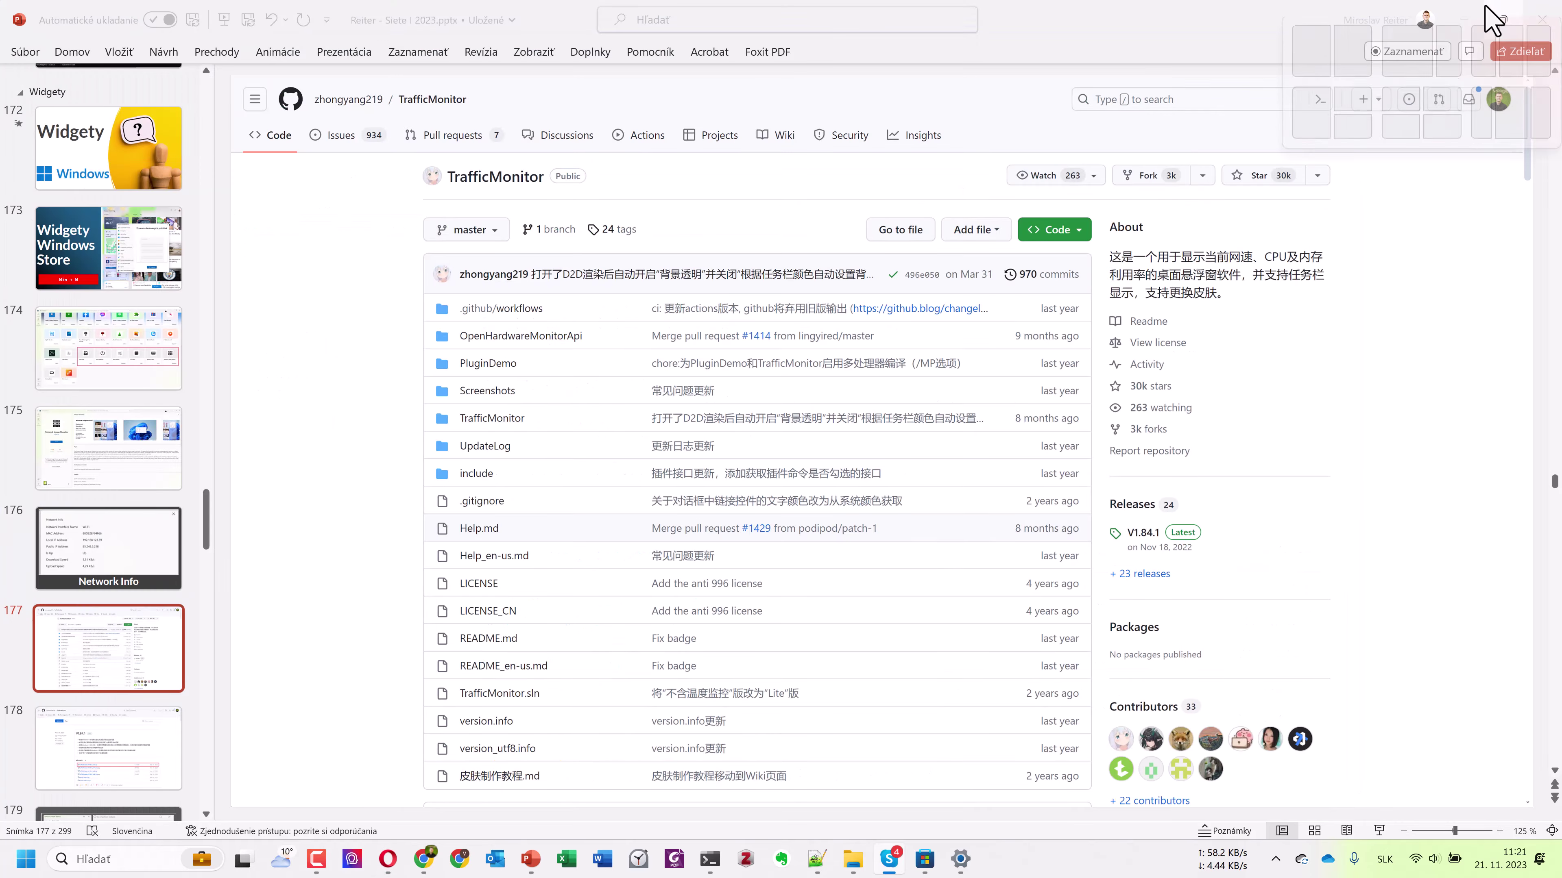
Clear the presentation and Store windows off the desktop and delete the duplicate TrafficMonitor_V1.84.1_x64 (1).zip.
{"action": "left_click", "coordinate": [1466, 14]}
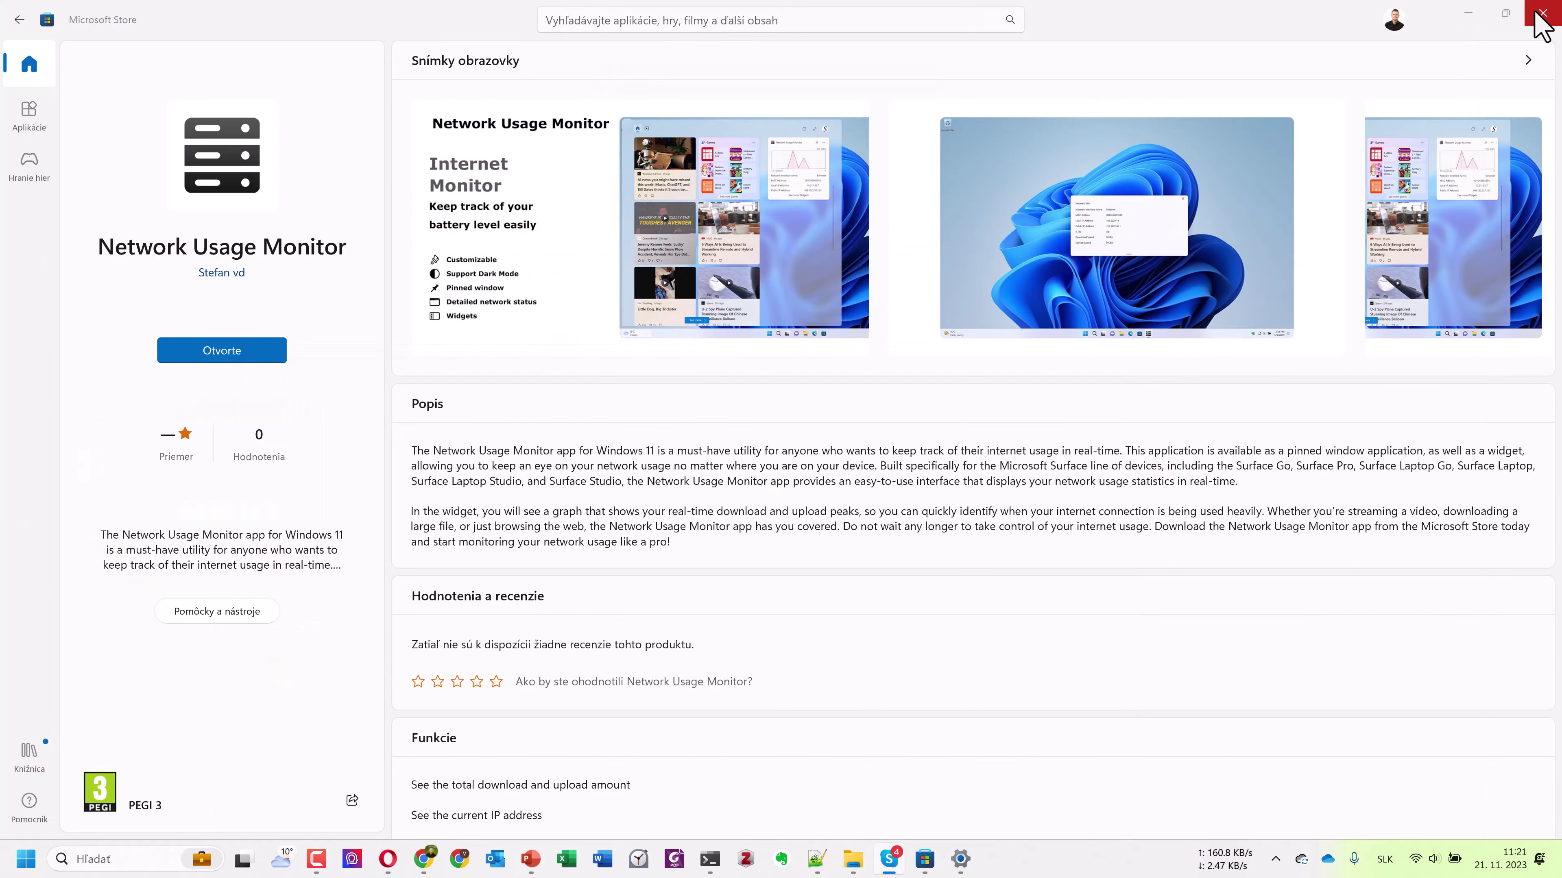
{"action": "left_click", "coordinate": [1467, 14]}
{"action": "left_click", "coordinate": [28, 337]}
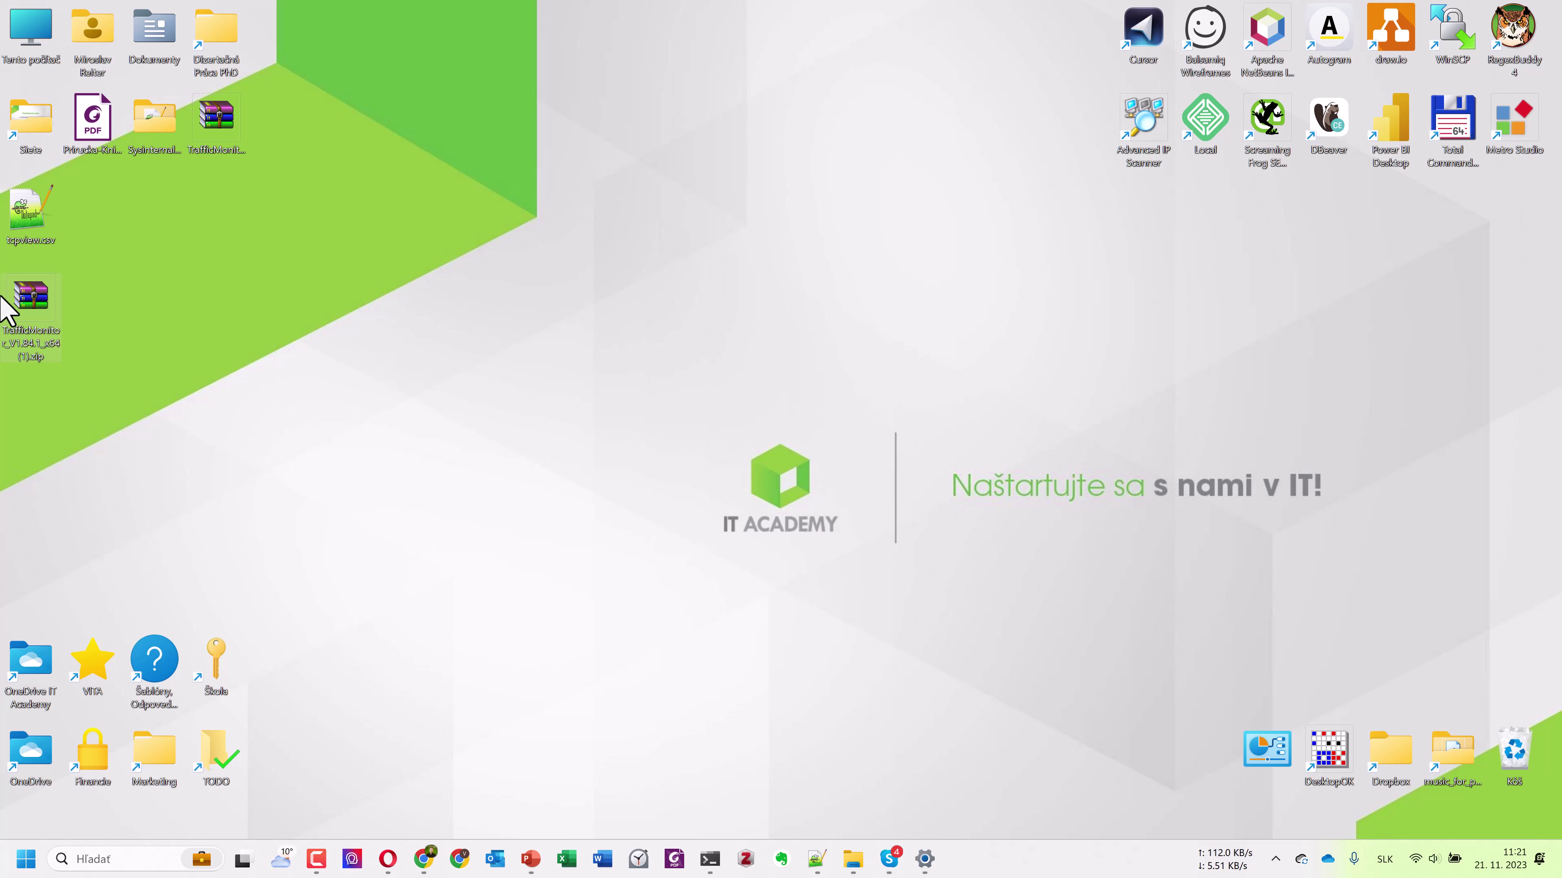
Open the OneDrive IT Academy folder and browse through ! Kurzy, ! Materiály and CISCO a Siete to ! Siete I. Základy Počítačových Sietí.
{"action": "left_click_drag", "start_coordinate": [6, 677], "coordinate": [21, 682]}
{"action": "double_click", "coordinate": [28, 682]}
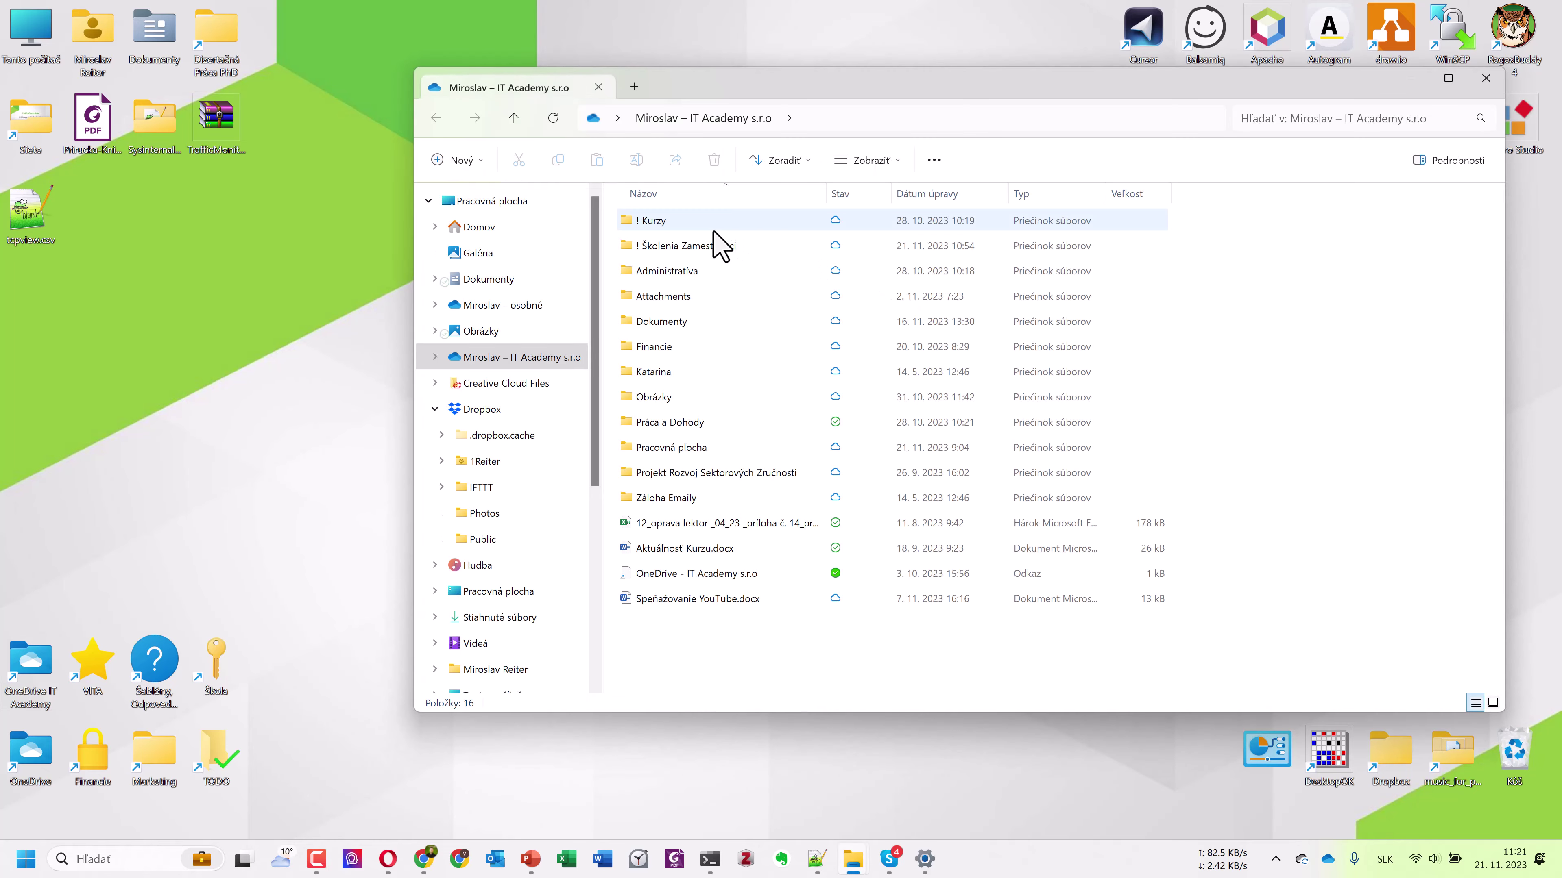
{"action": "double_click", "coordinate": [714, 228]}
{"action": "double_click", "coordinate": [715, 227]}
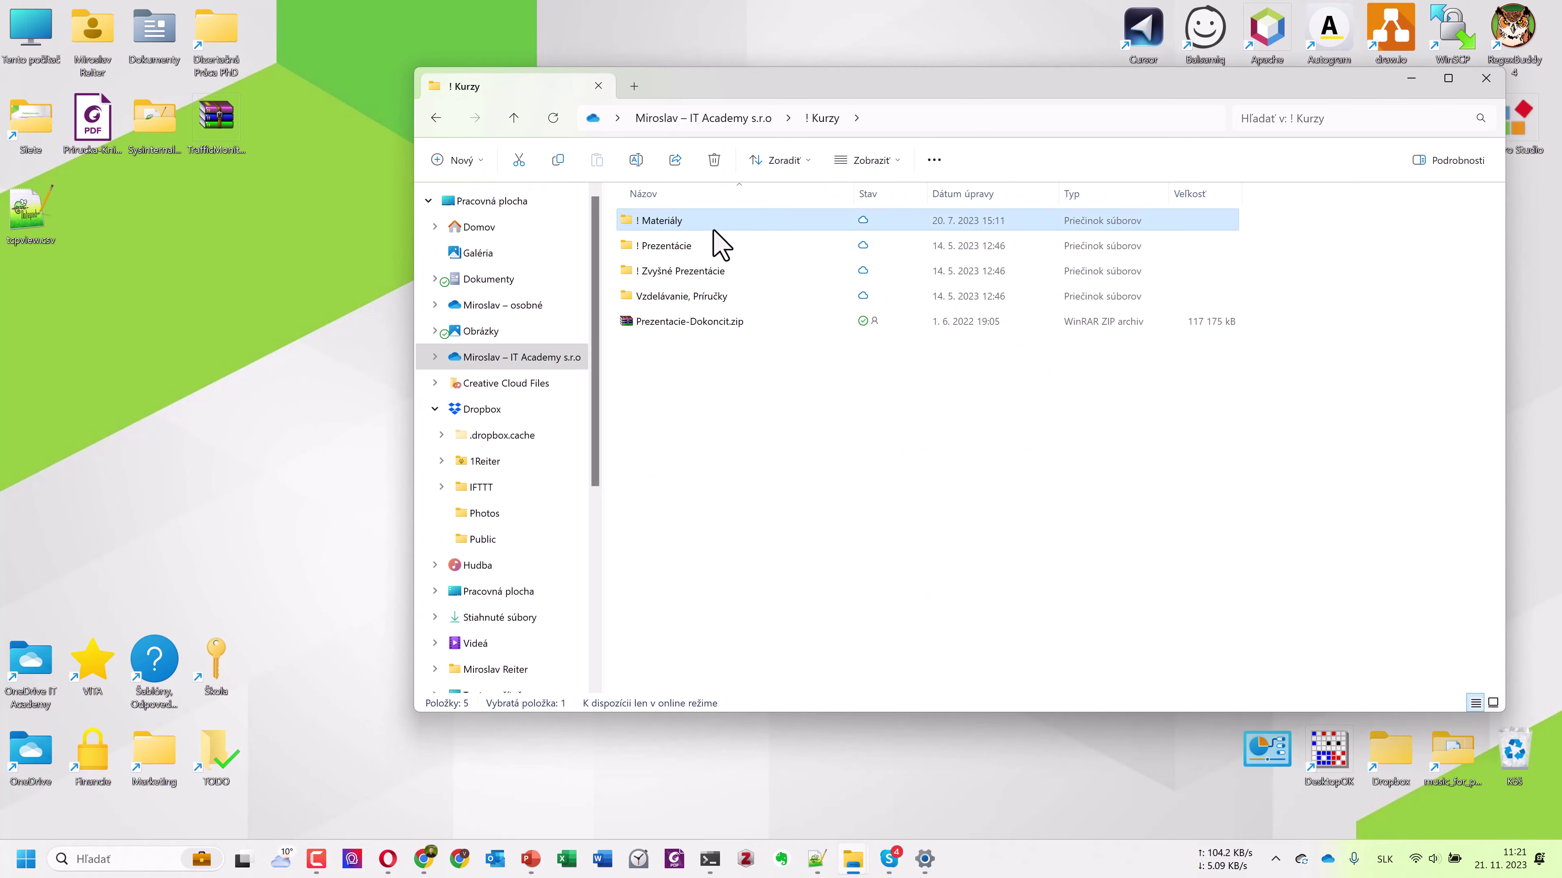
{"action": "double_click", "coordinate": [715, 246]}
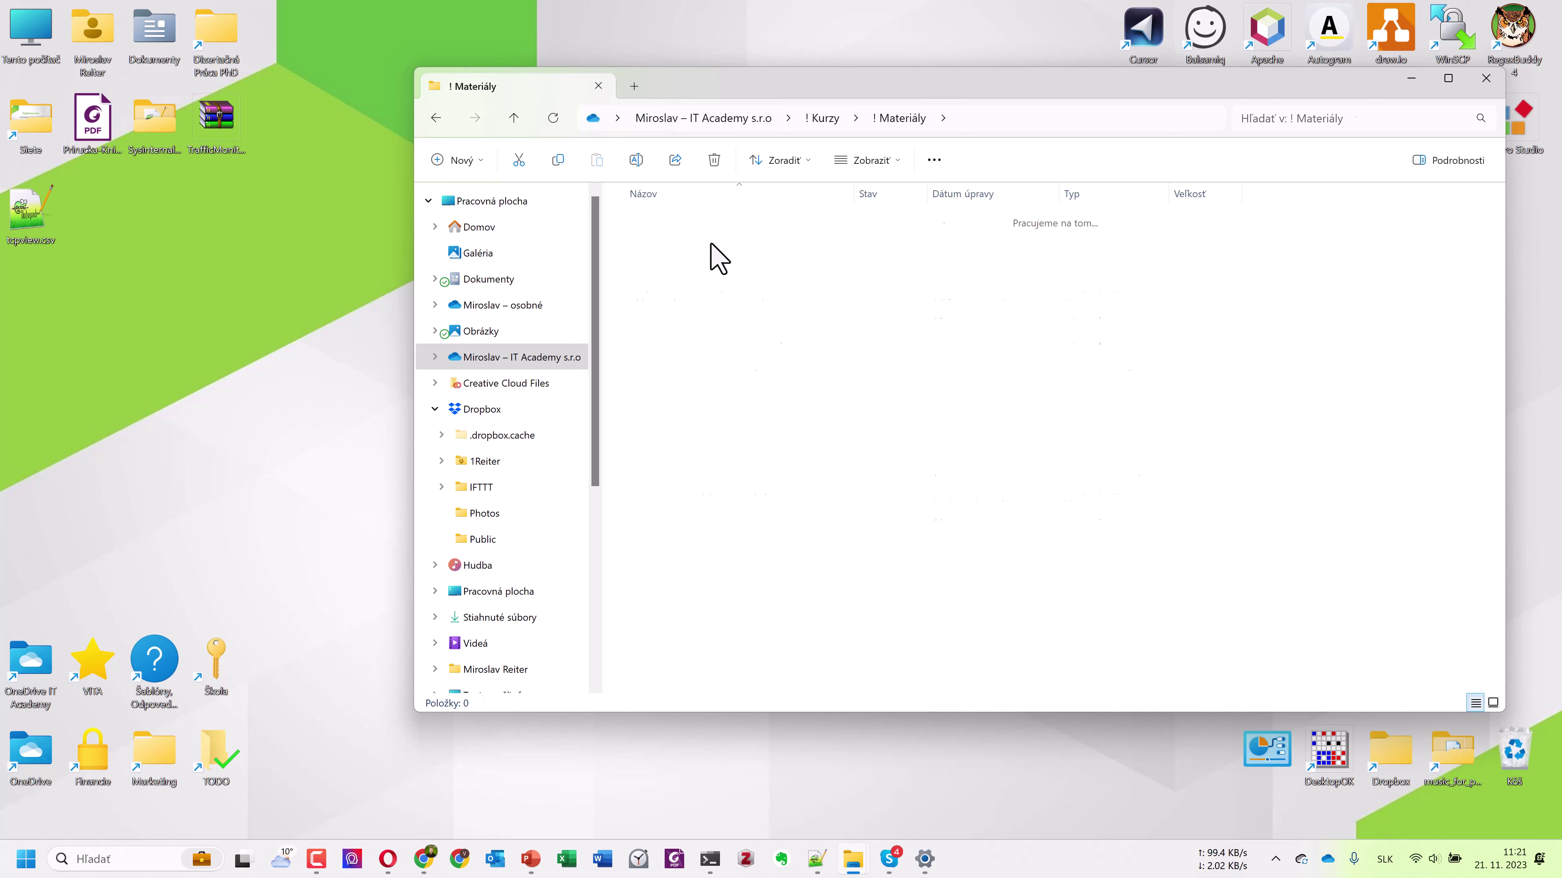
{"action": "double_click", "coordinate": [711, 223]}
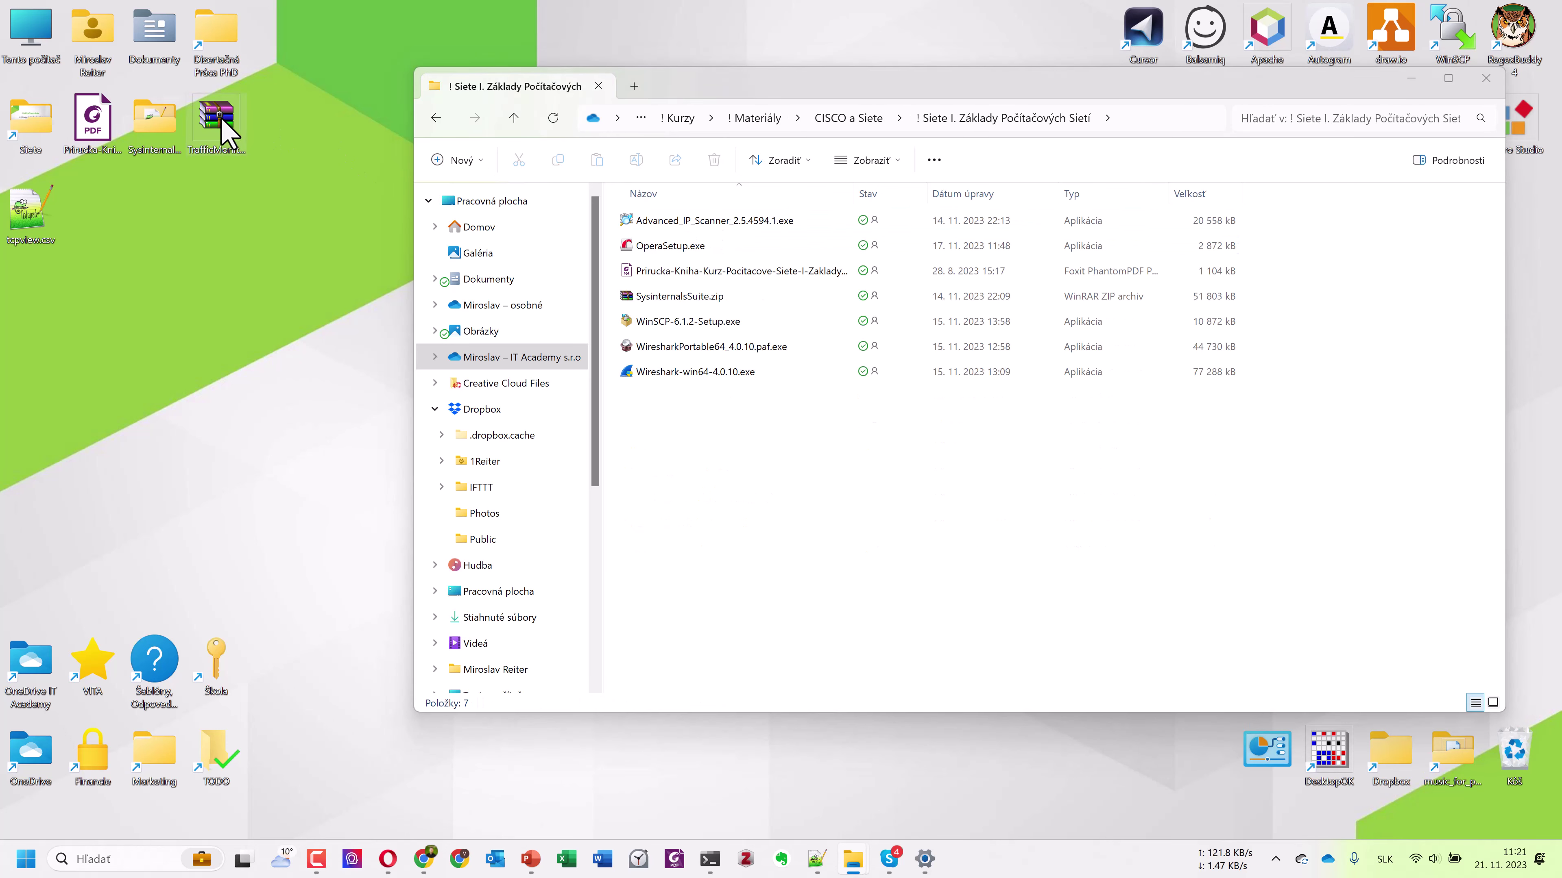
Copy TrafficMonitor_V1.84.1_x64.zip from the desktop into the open course folder and close the folder window.
{"action": "left_click_drag", "start_coordinate": [221, 120], "coordinate": [970, 540]}
{"action": "left_click", "coordinate": [1052, 622]}
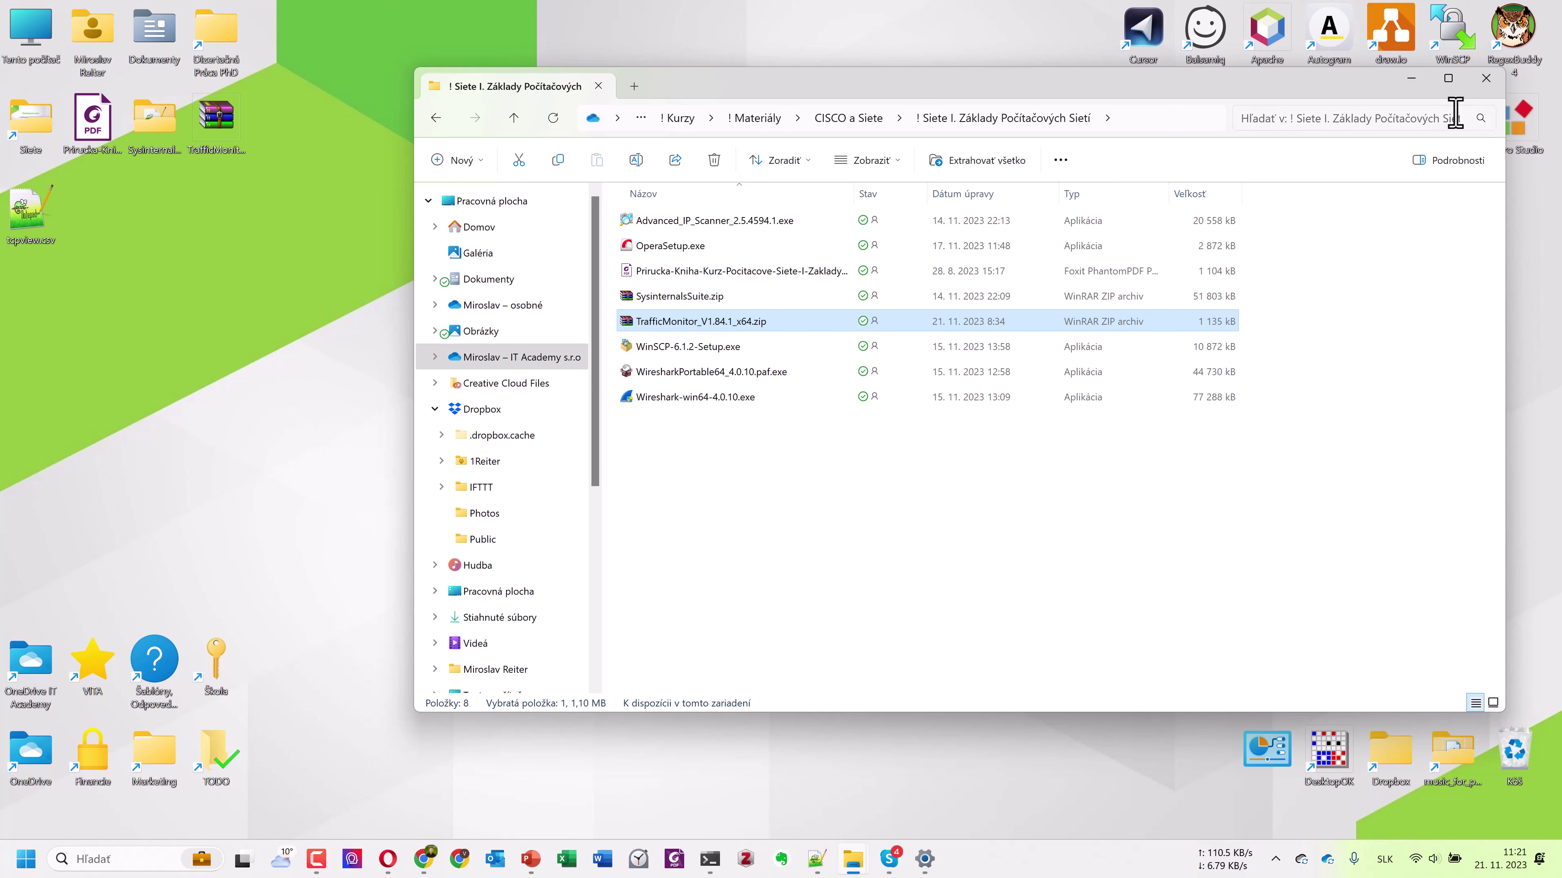
{"action": "left_click", "coordinate": [1487, 78]}
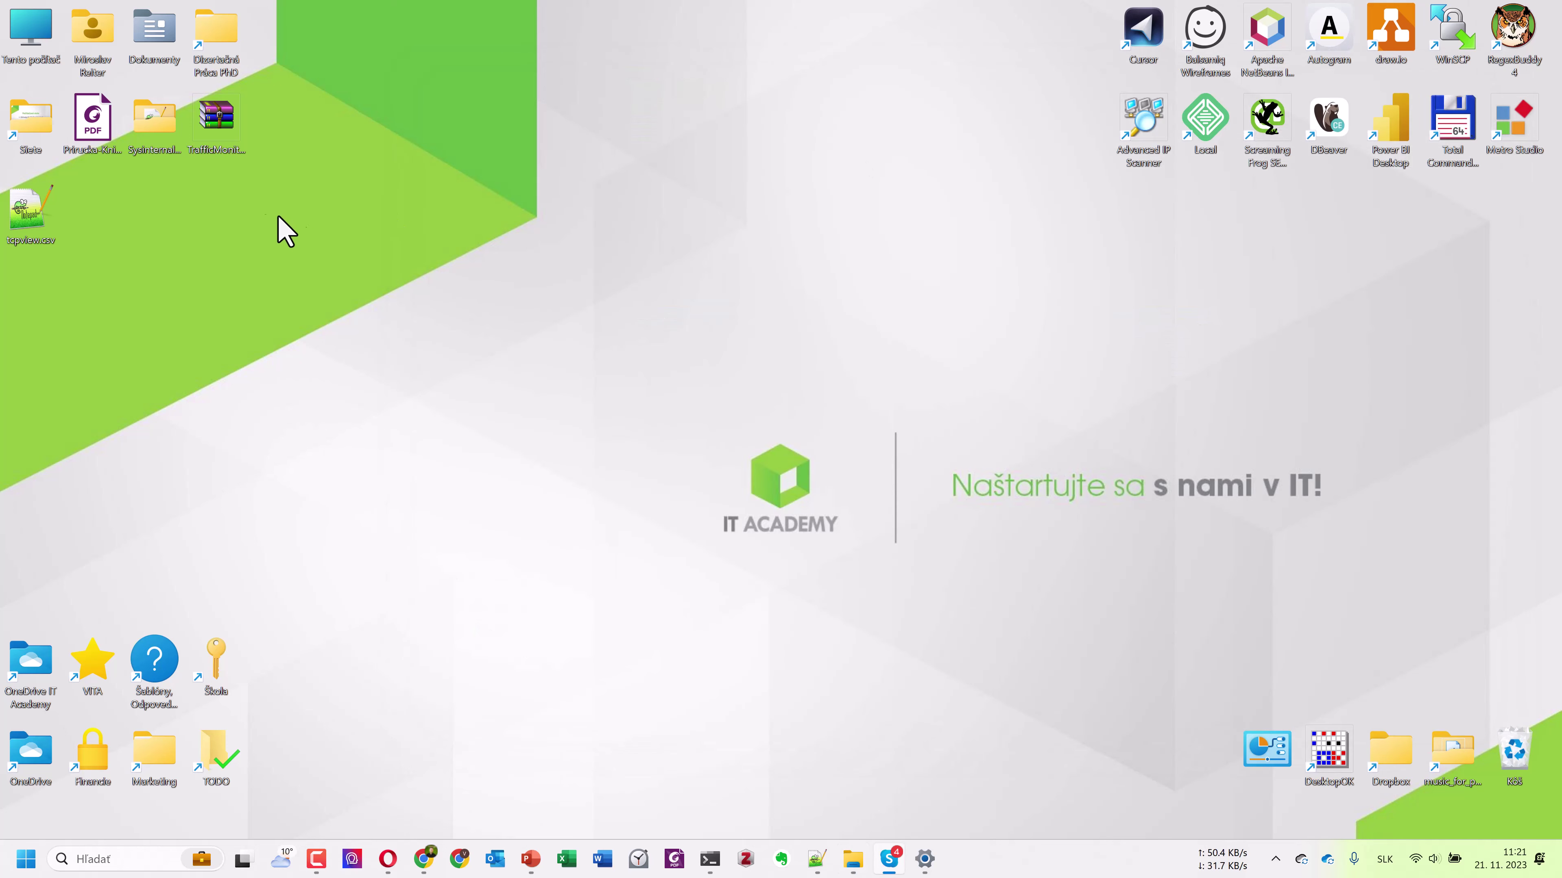
Inspect the TrafficMonitor archive in WinRAR and extract its TrafficMonitor folder to the desktop, placing it beside the tcpview file.
{"action": "double_click", "coordinate": [203, 127]}
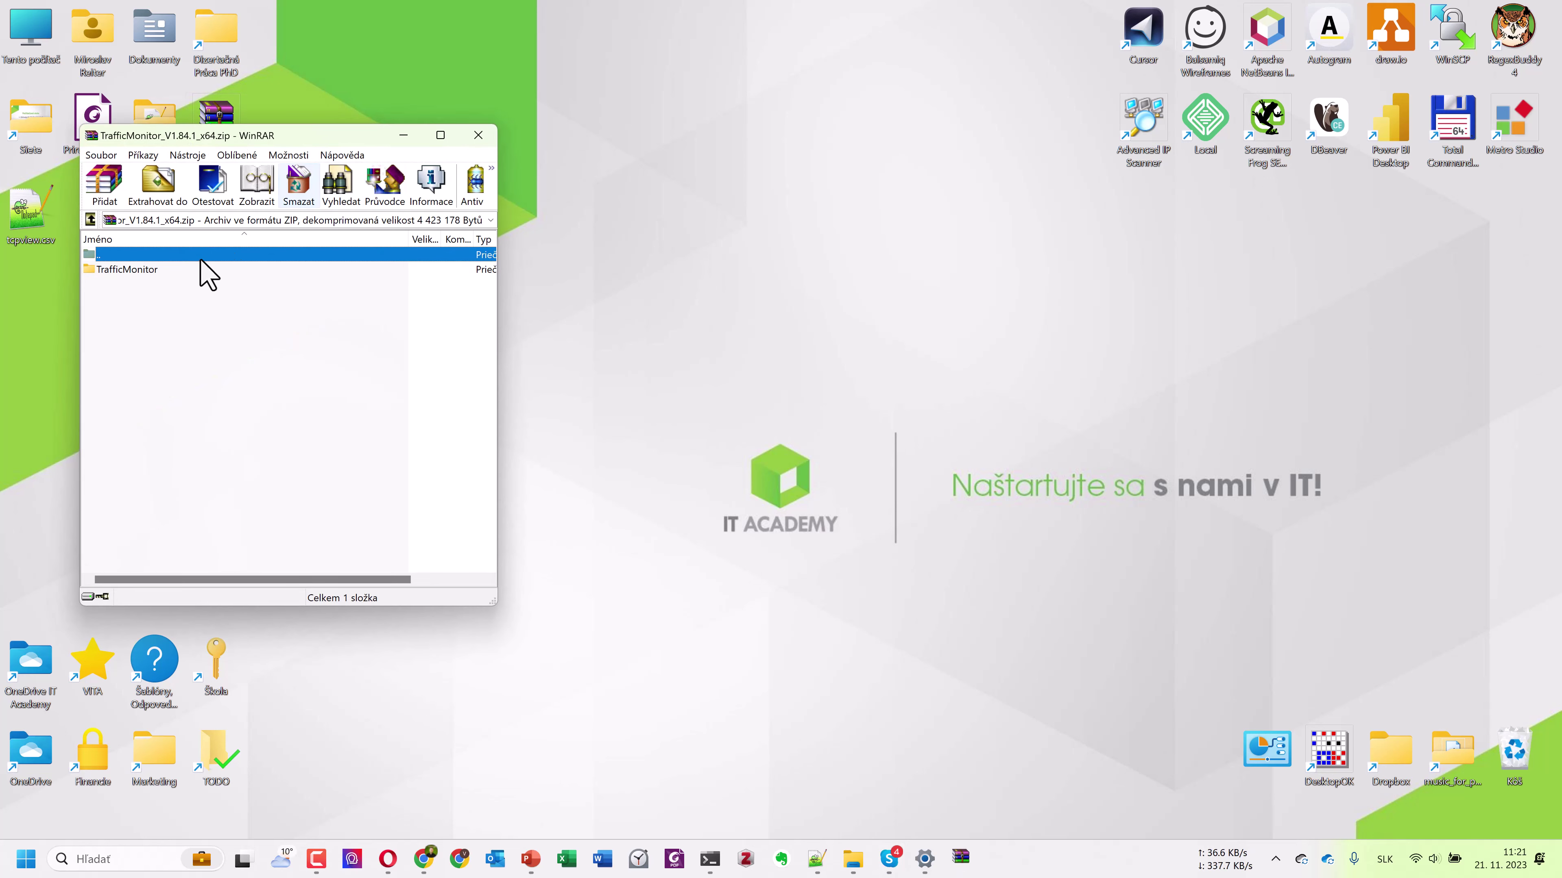
{"action": "left_click", "coordinate": [140, 270]}
{"action": "double_click", "coordinate": [125, 269]}
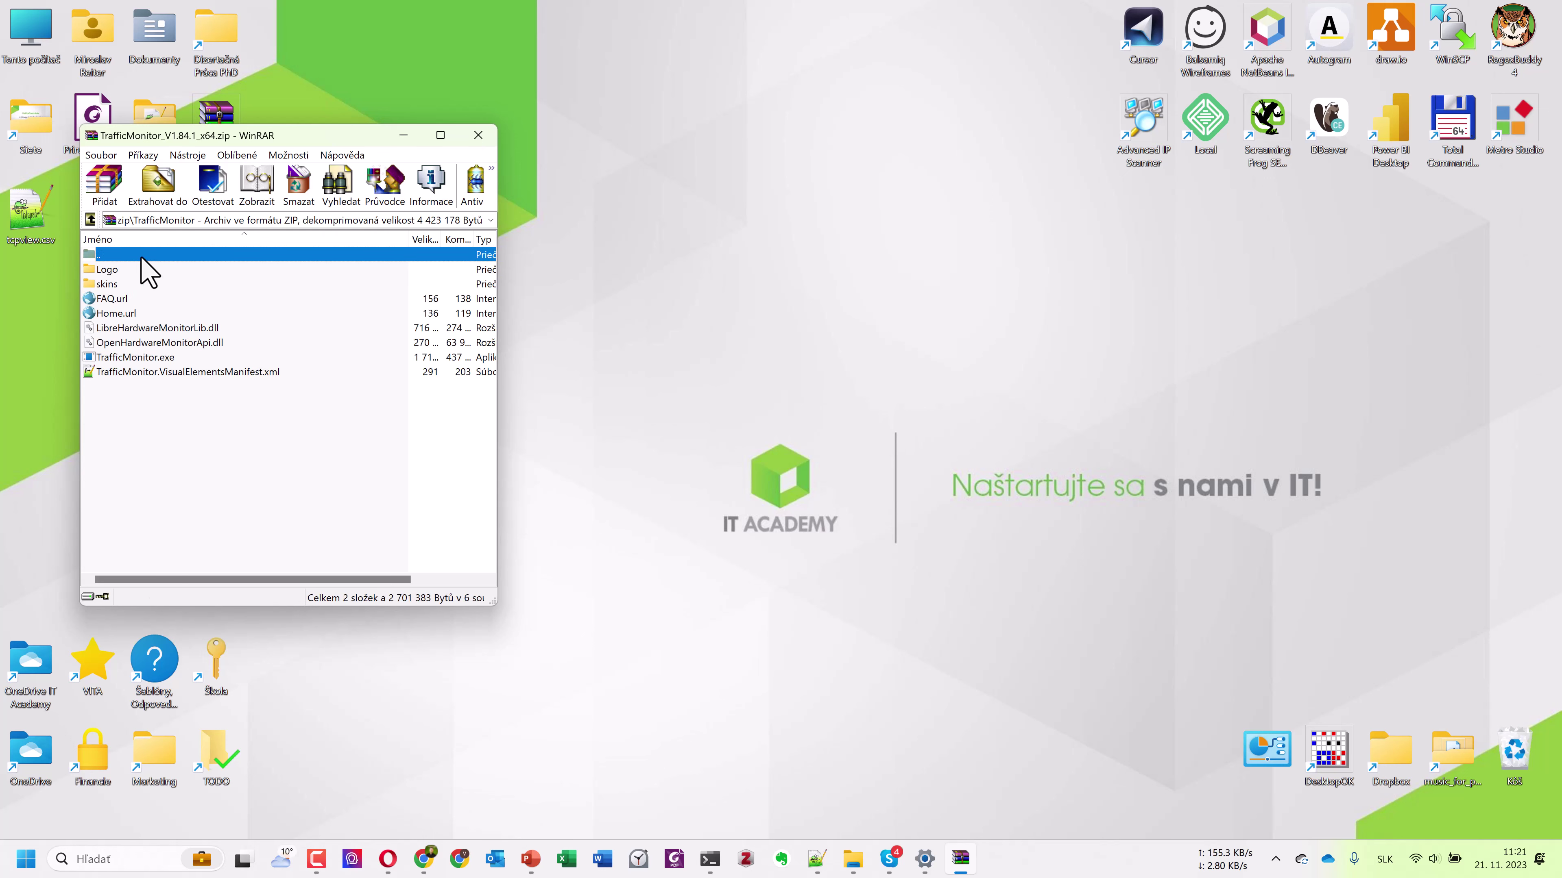
{"action": "double_click", "coordinate": [133, 255]}
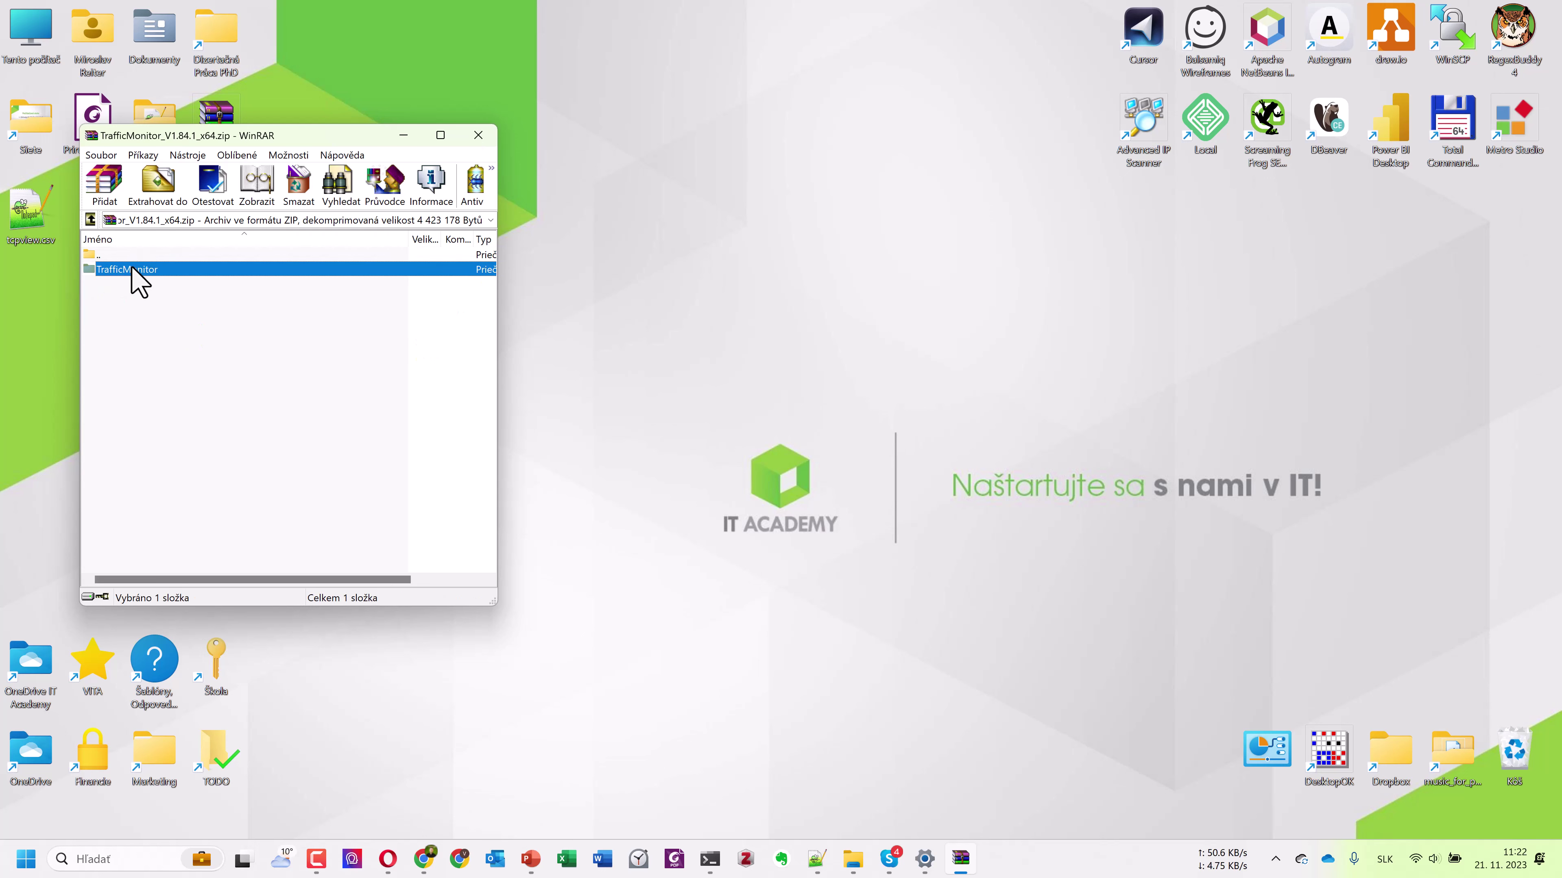
{"action": "left_click", "coordinate": [405, 135]}
{"action": "left_click_drag", "start_coordinate": [31, 326], "coordinate": [92, 236]}
Exit the running TrafficMonitor taskbar display and check the hidden notification-area icons.
{"action": "right_click", "coordinate": [1249, 860]}
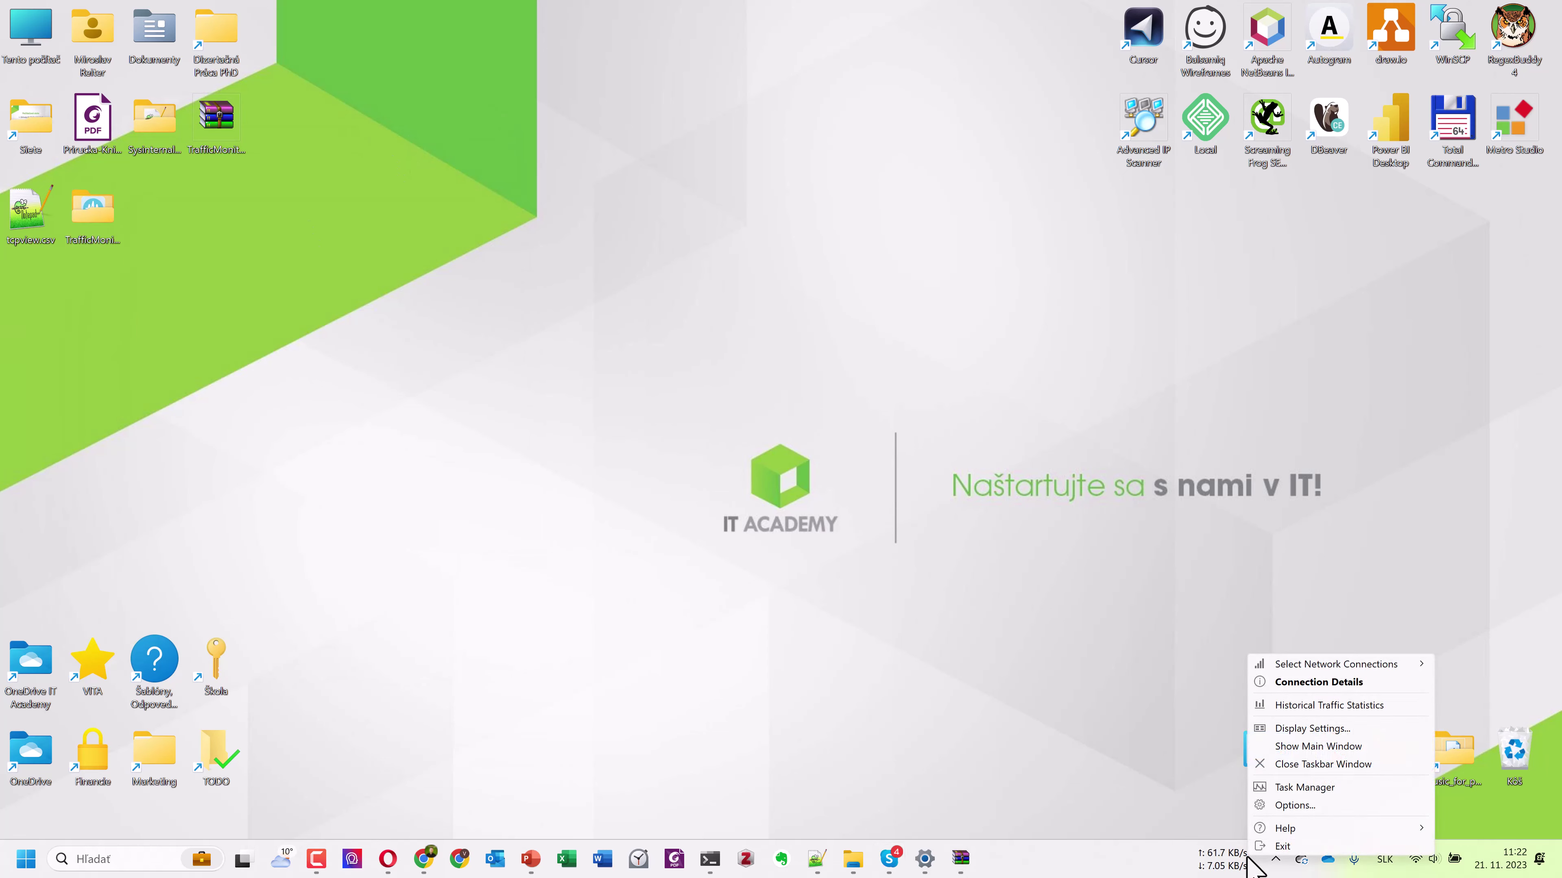
{"action": "left_click", "coordinate": [1269, 845]}
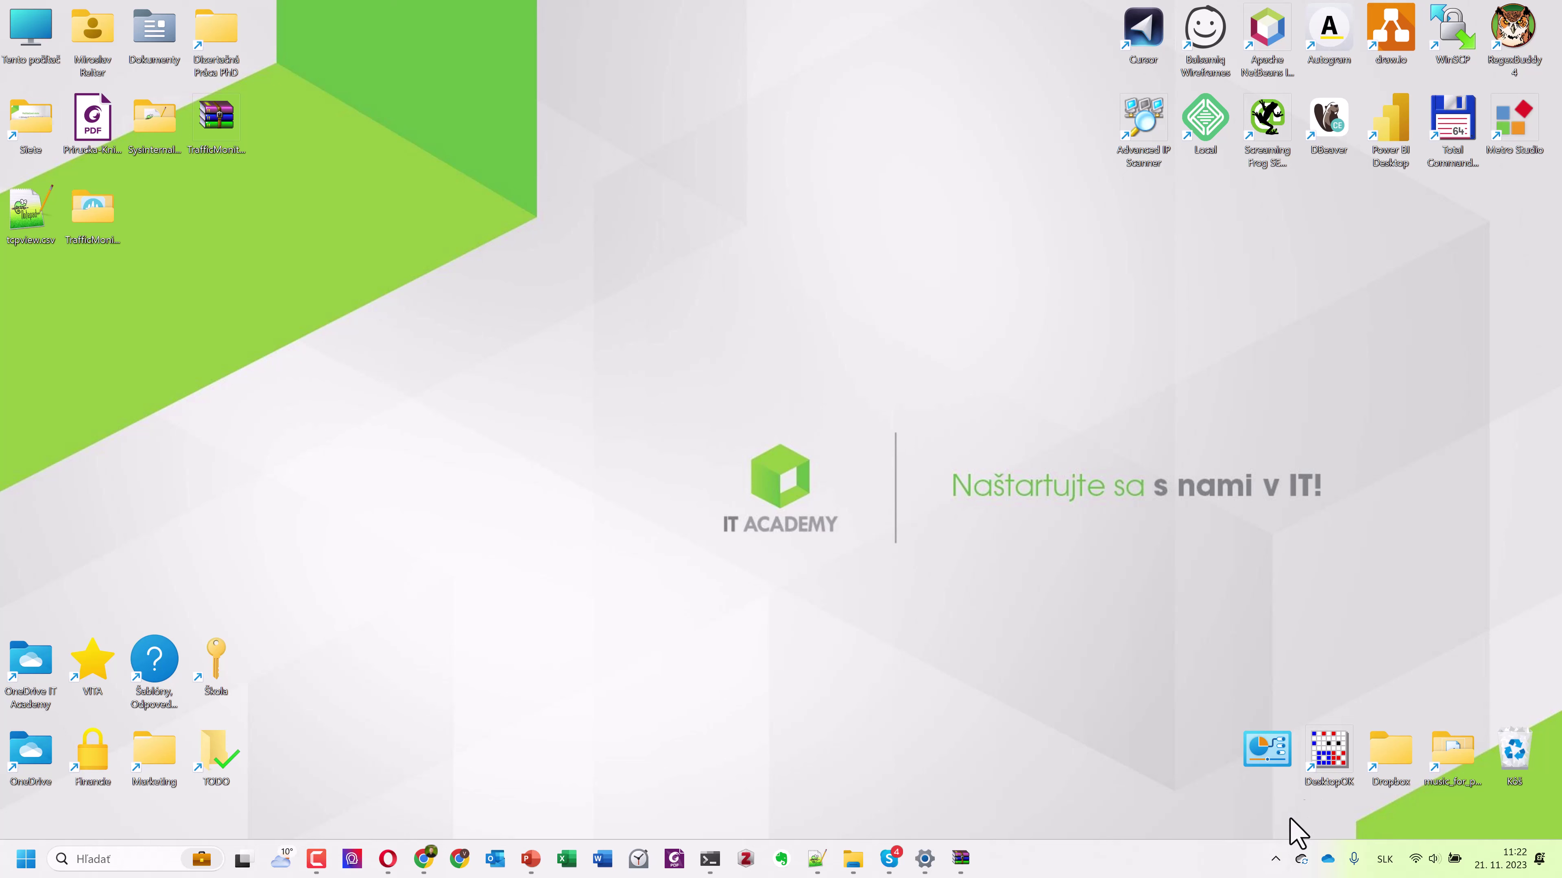
{"action": "left_click", "coordinate": [1273, 859]}
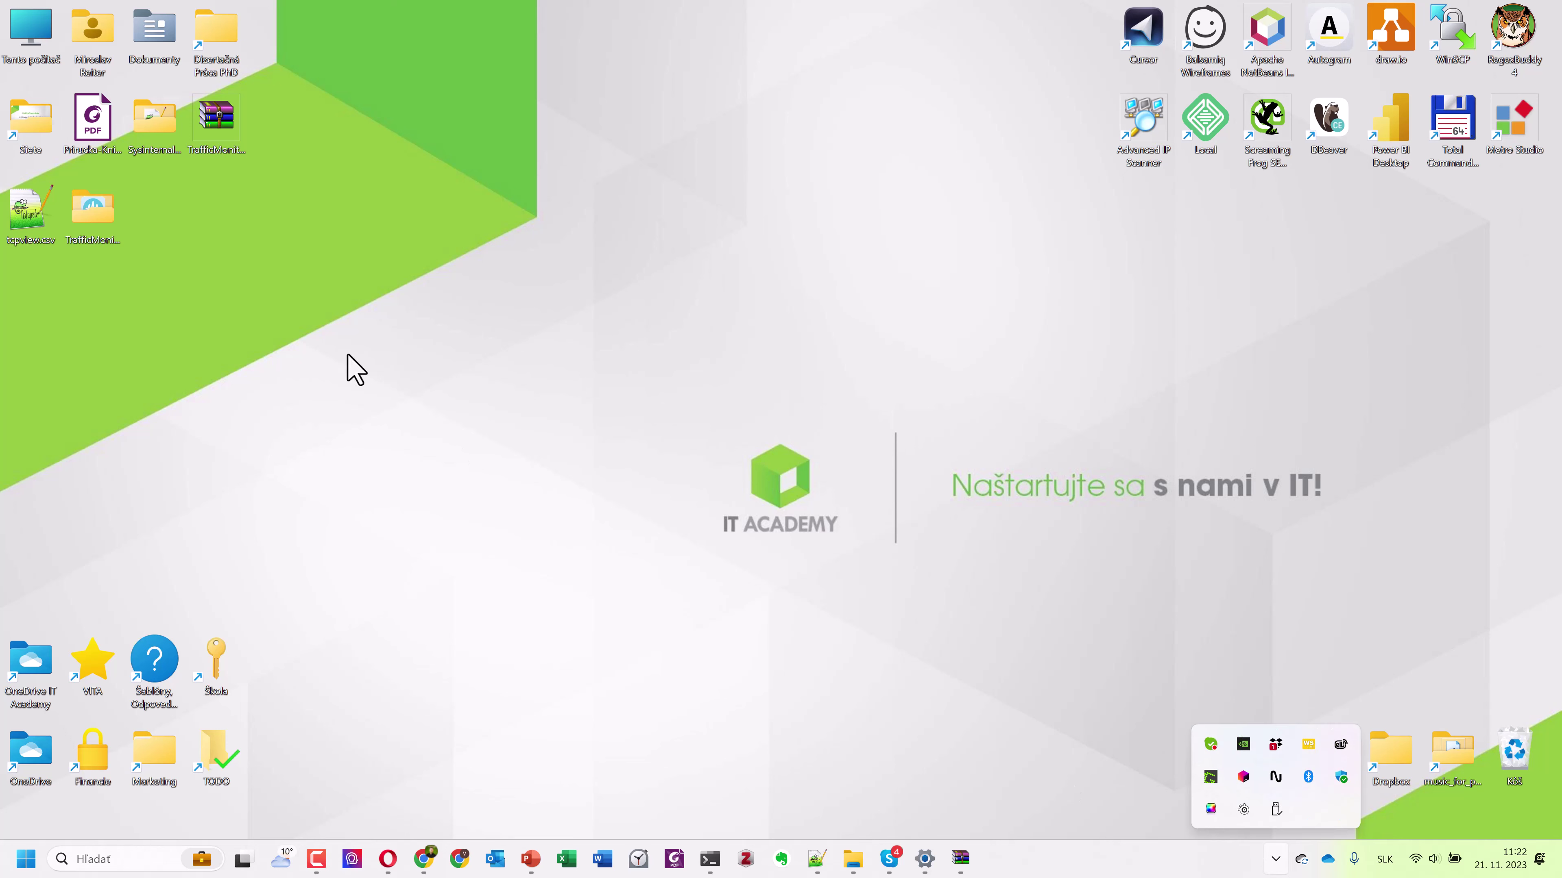
Open the extracted TrafficMonitor folder on the desktop and look through its Logo and skins subfolders.
{"action": "double_click", "coordinate": [87, 201]}
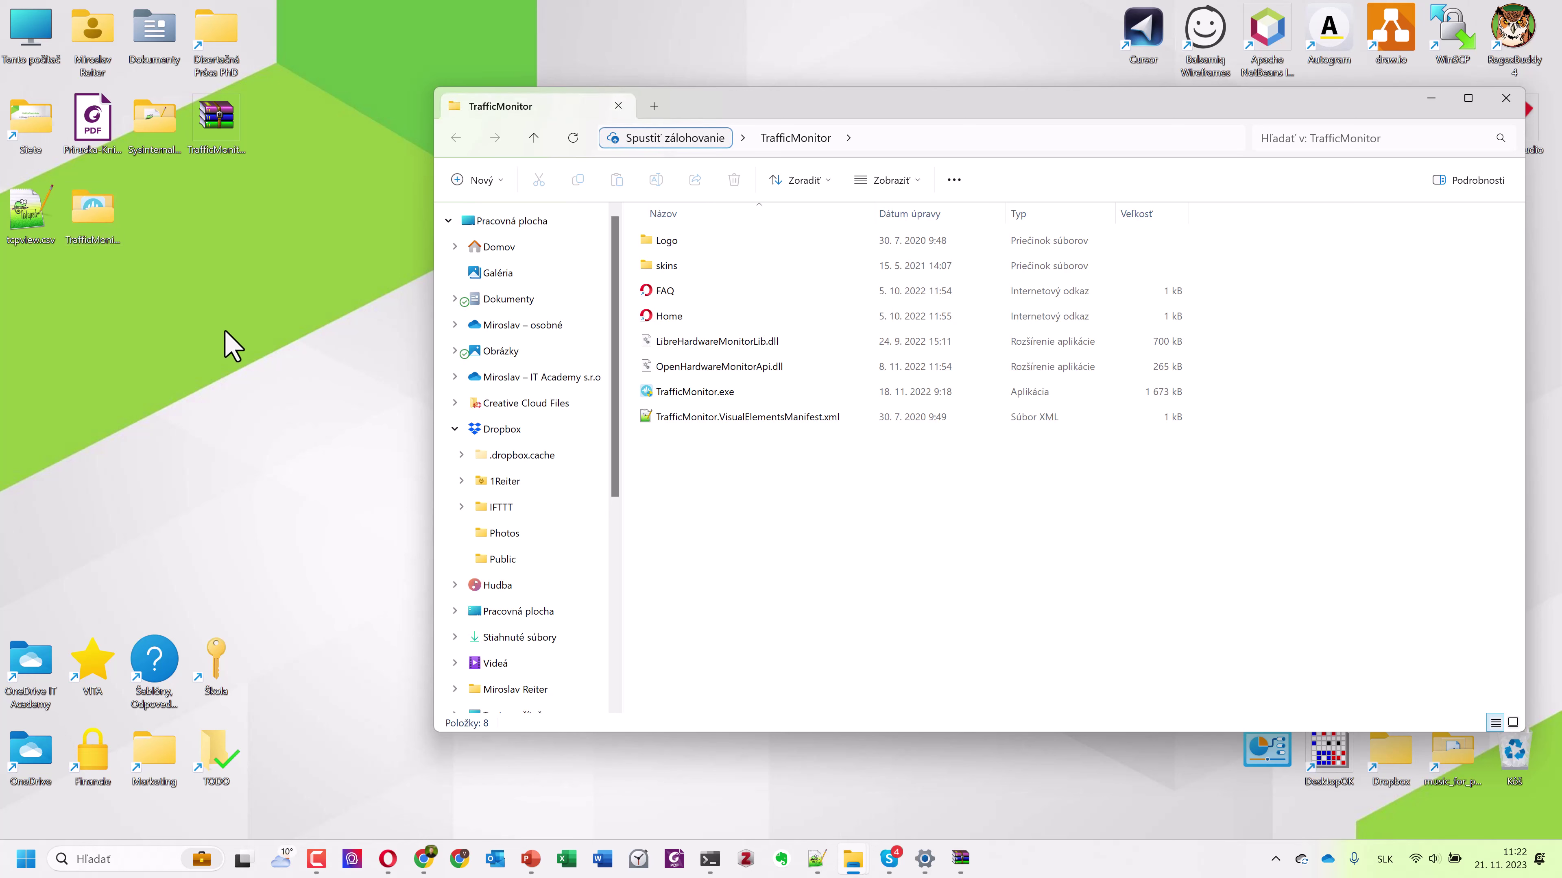
{"action": "double_click", "coordinate": [716, 249]}
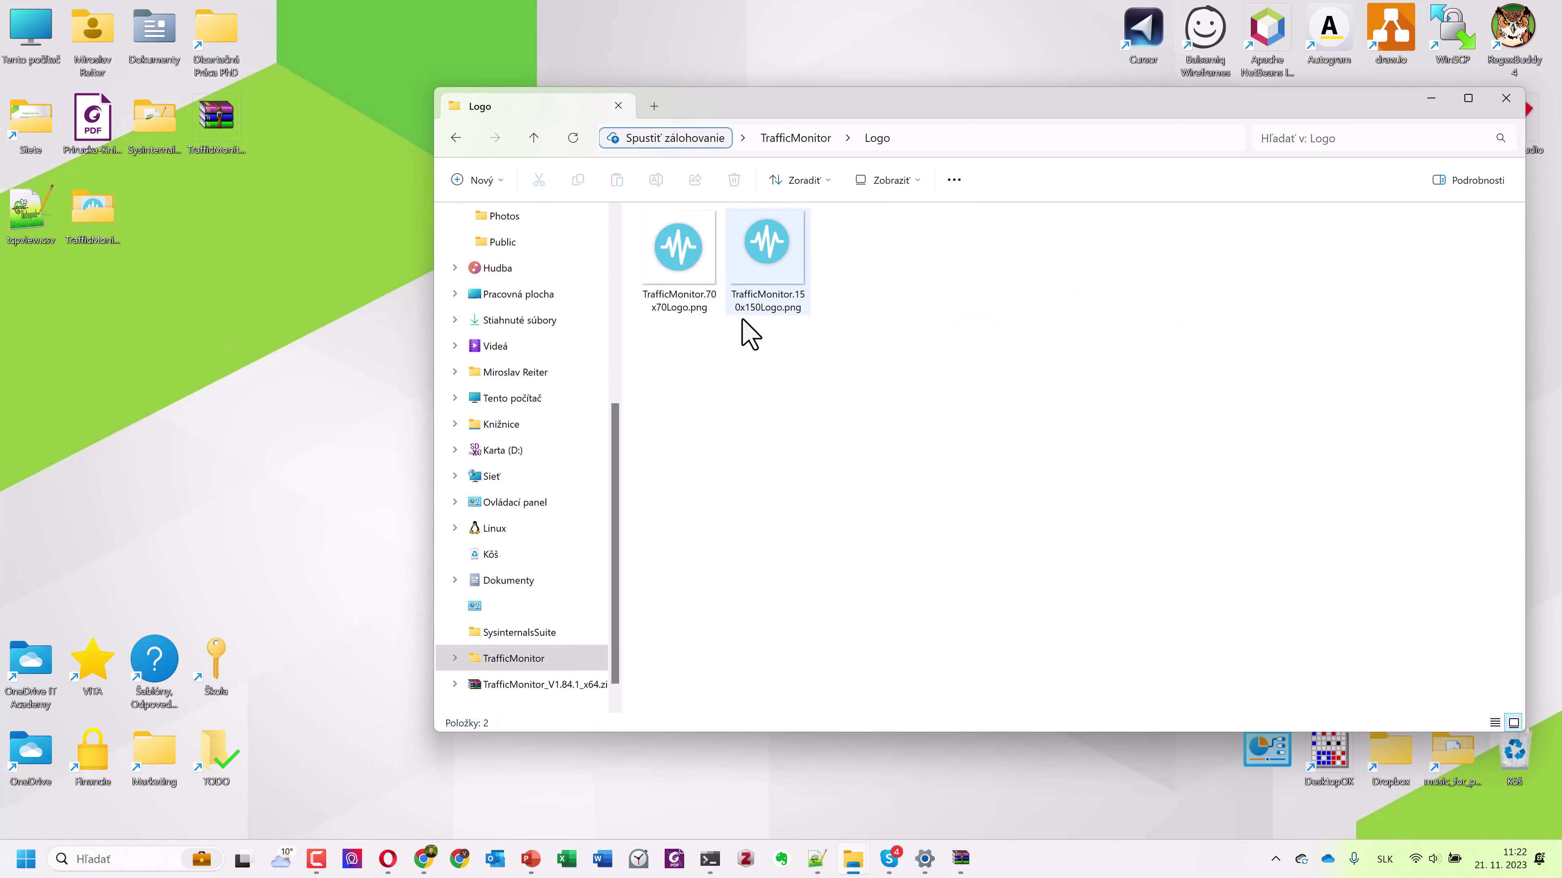
{"action": "key", "text": "alt+Left"}
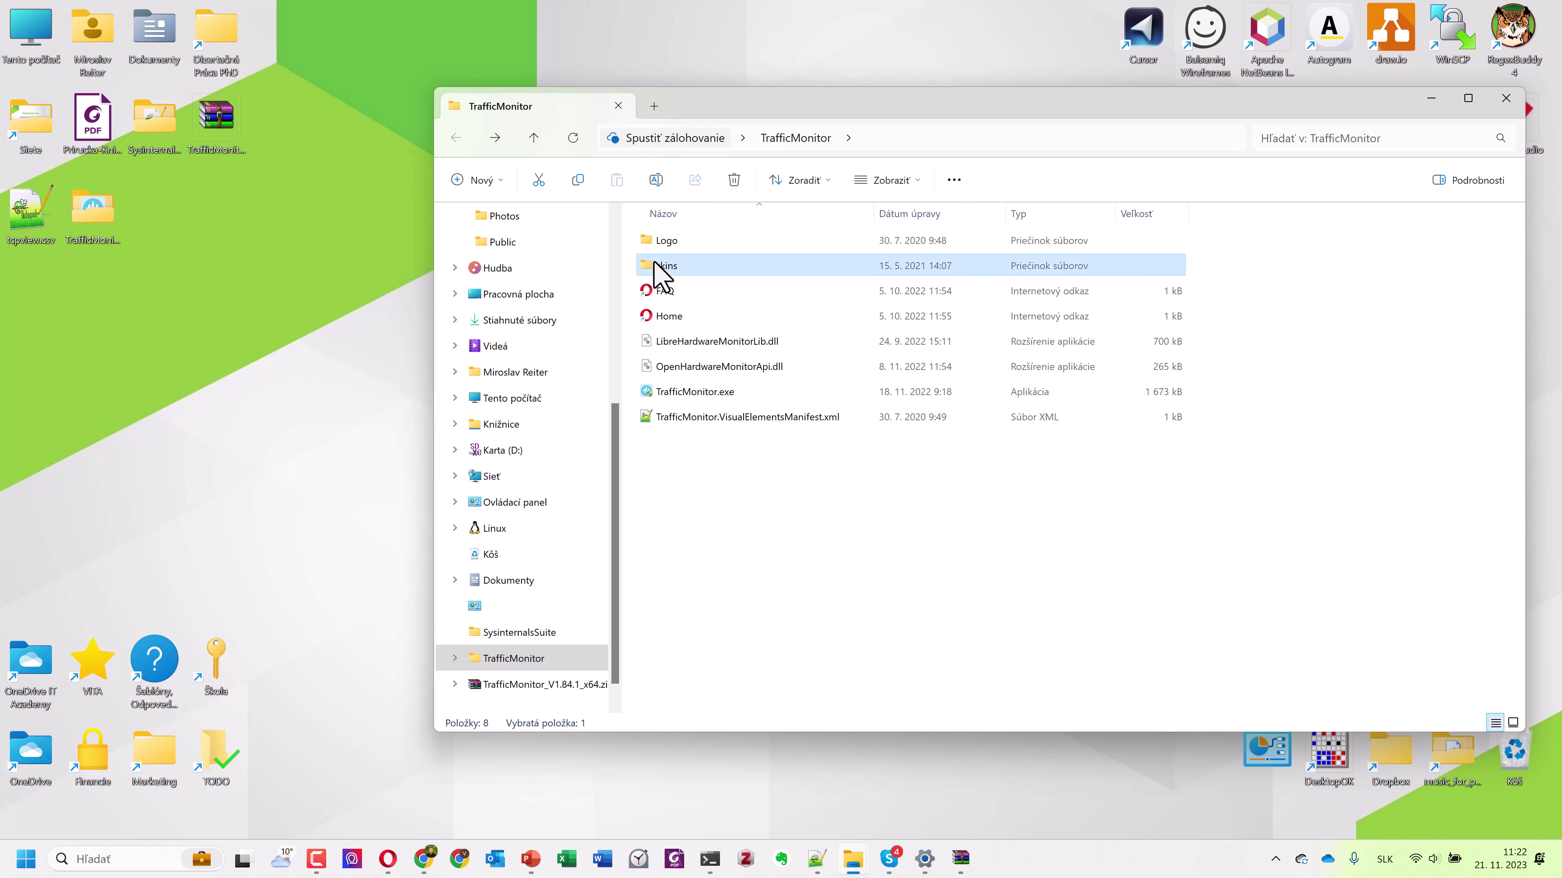
{"action": "double_click", "coordinate": [659, 265]}
{"action": "double_click", "coordinate": [660, 265]}
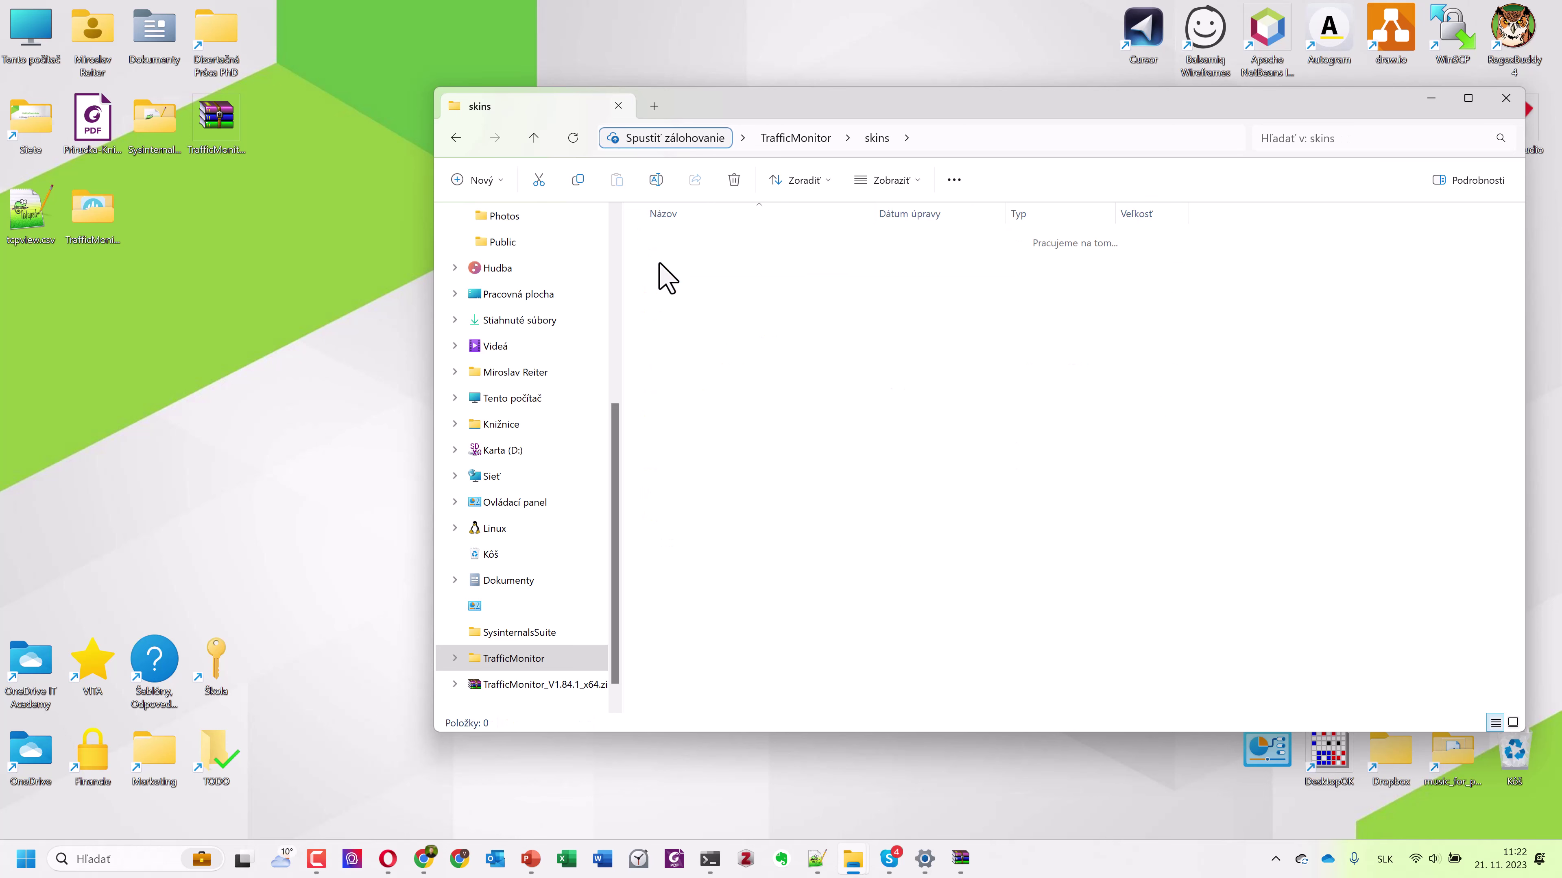
{"action": "key", "text": "alt+Left"}
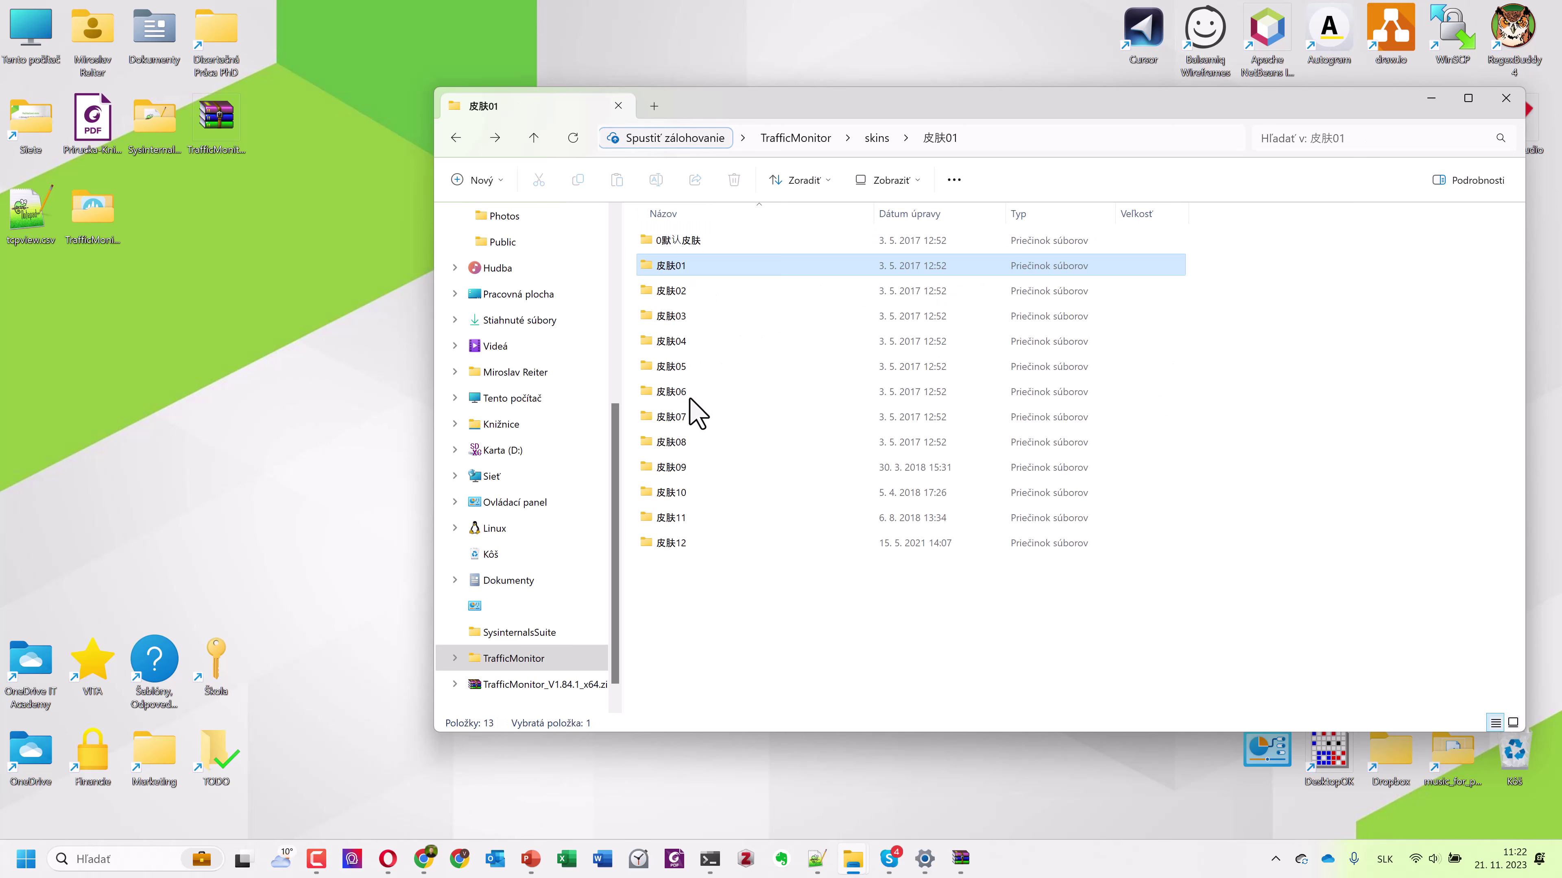
{"action": "mouse_move", "coordinate": [696, 413]}
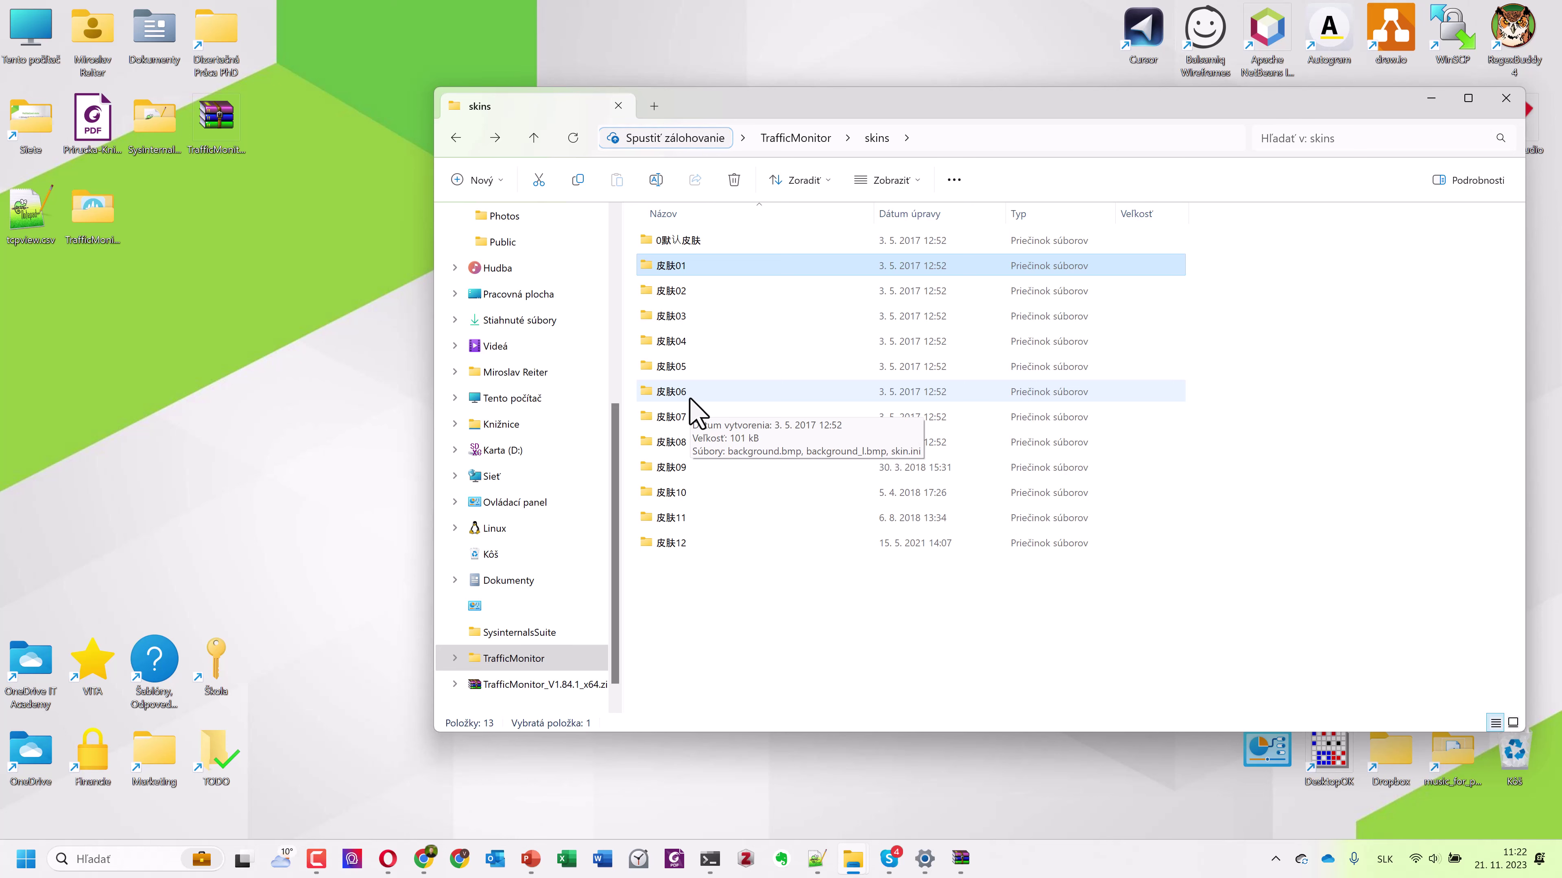
{"action": "key", "text": "BackSpace"}
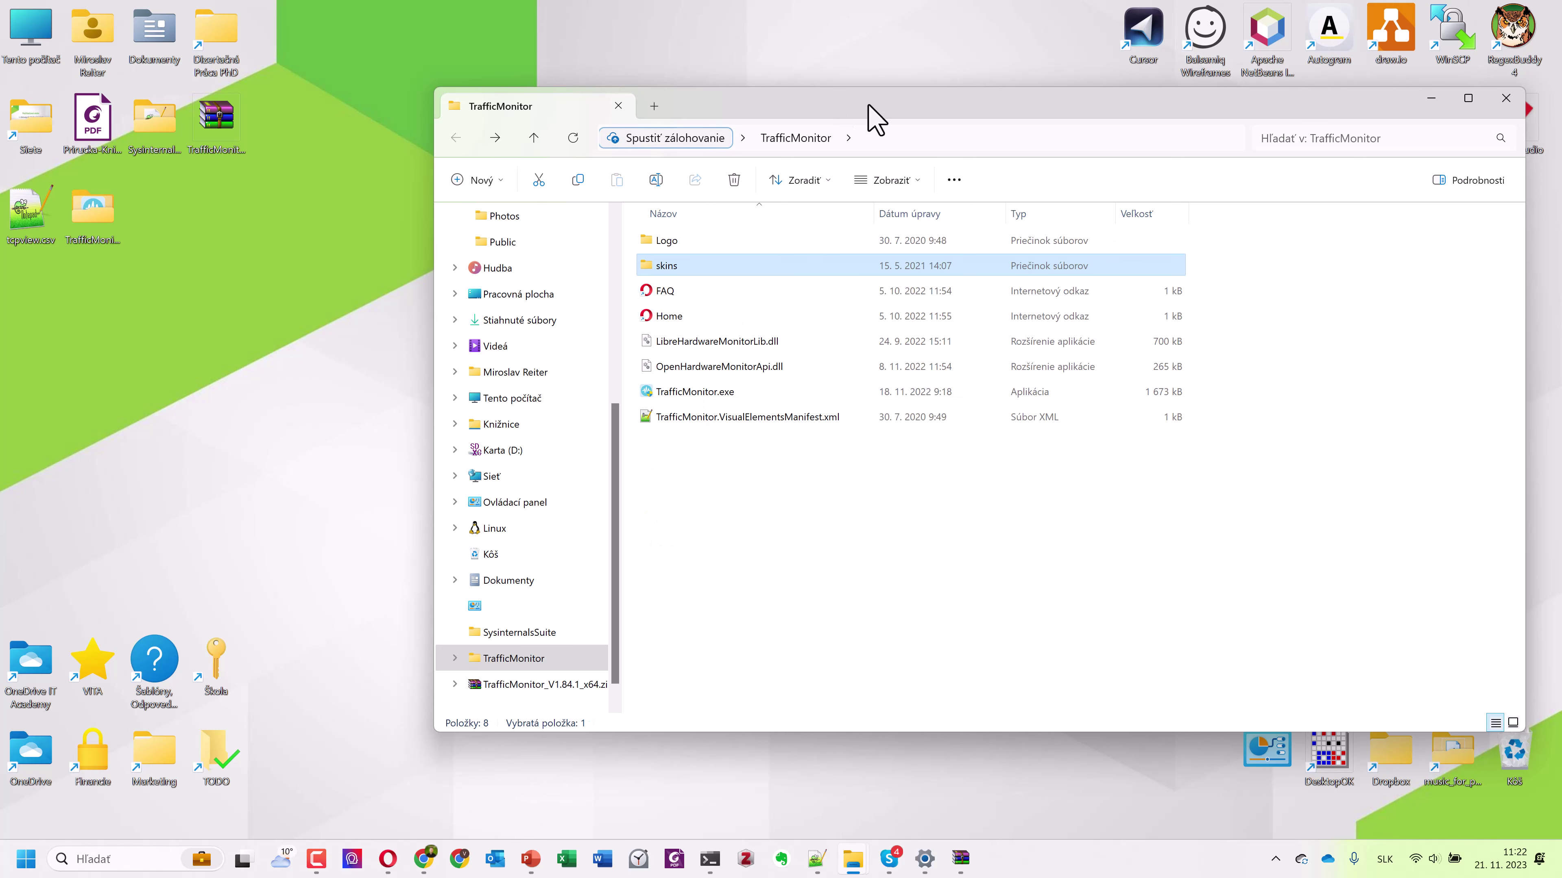
Run TrafficMonitor.exe from the extracted folder and minimize the folder window.
{"action": "left_click_drag", "start_coordinate": [872, 115], "coordinate": [715, 77]}
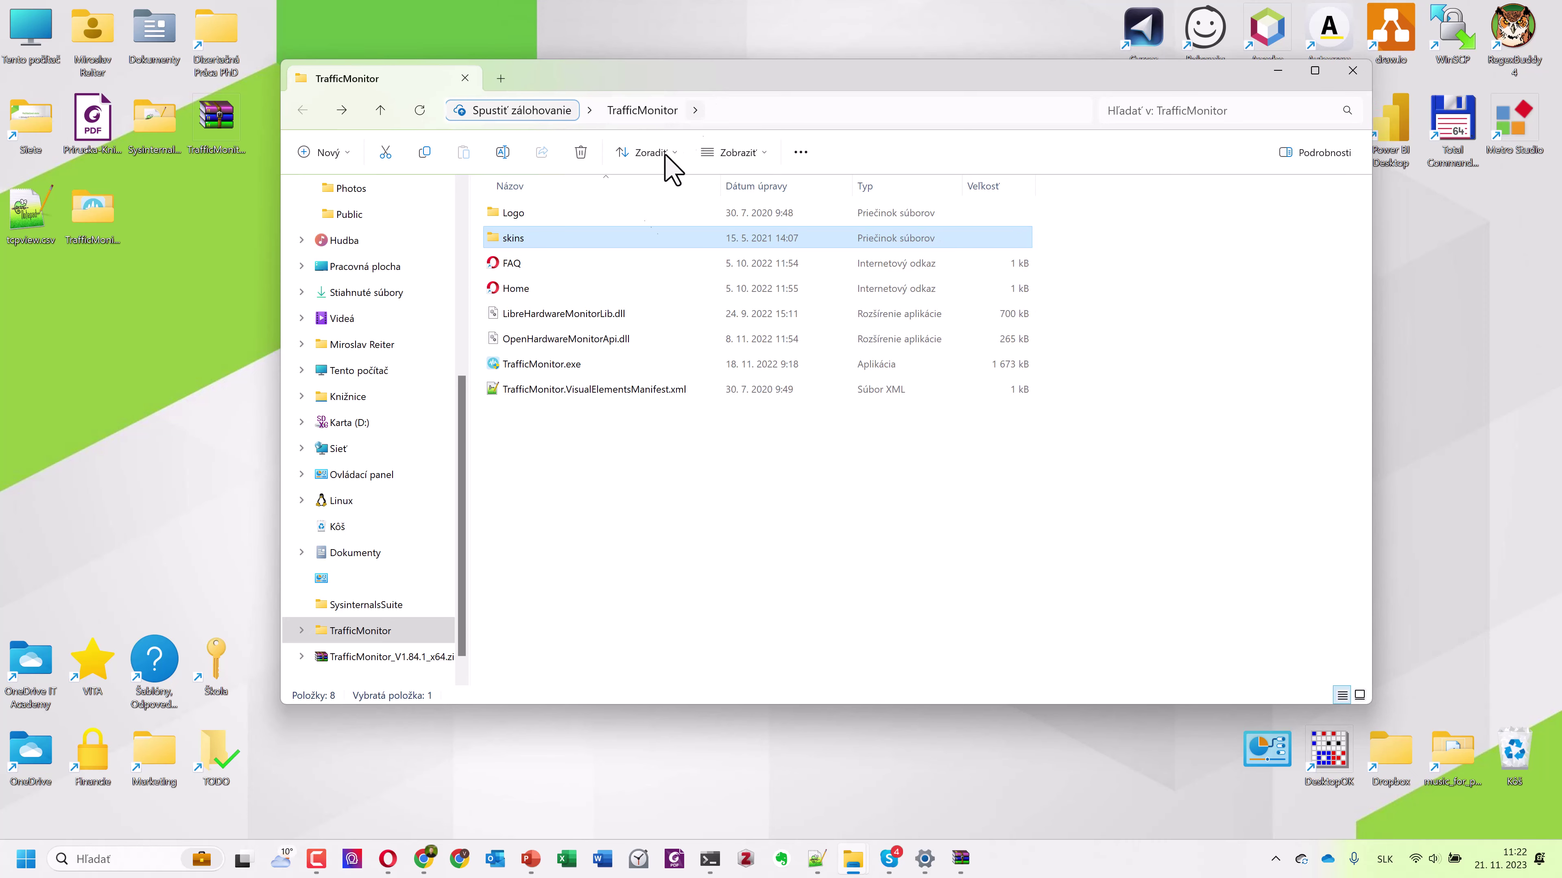
{"action": "double_click", "coordinate": [603, 368]}
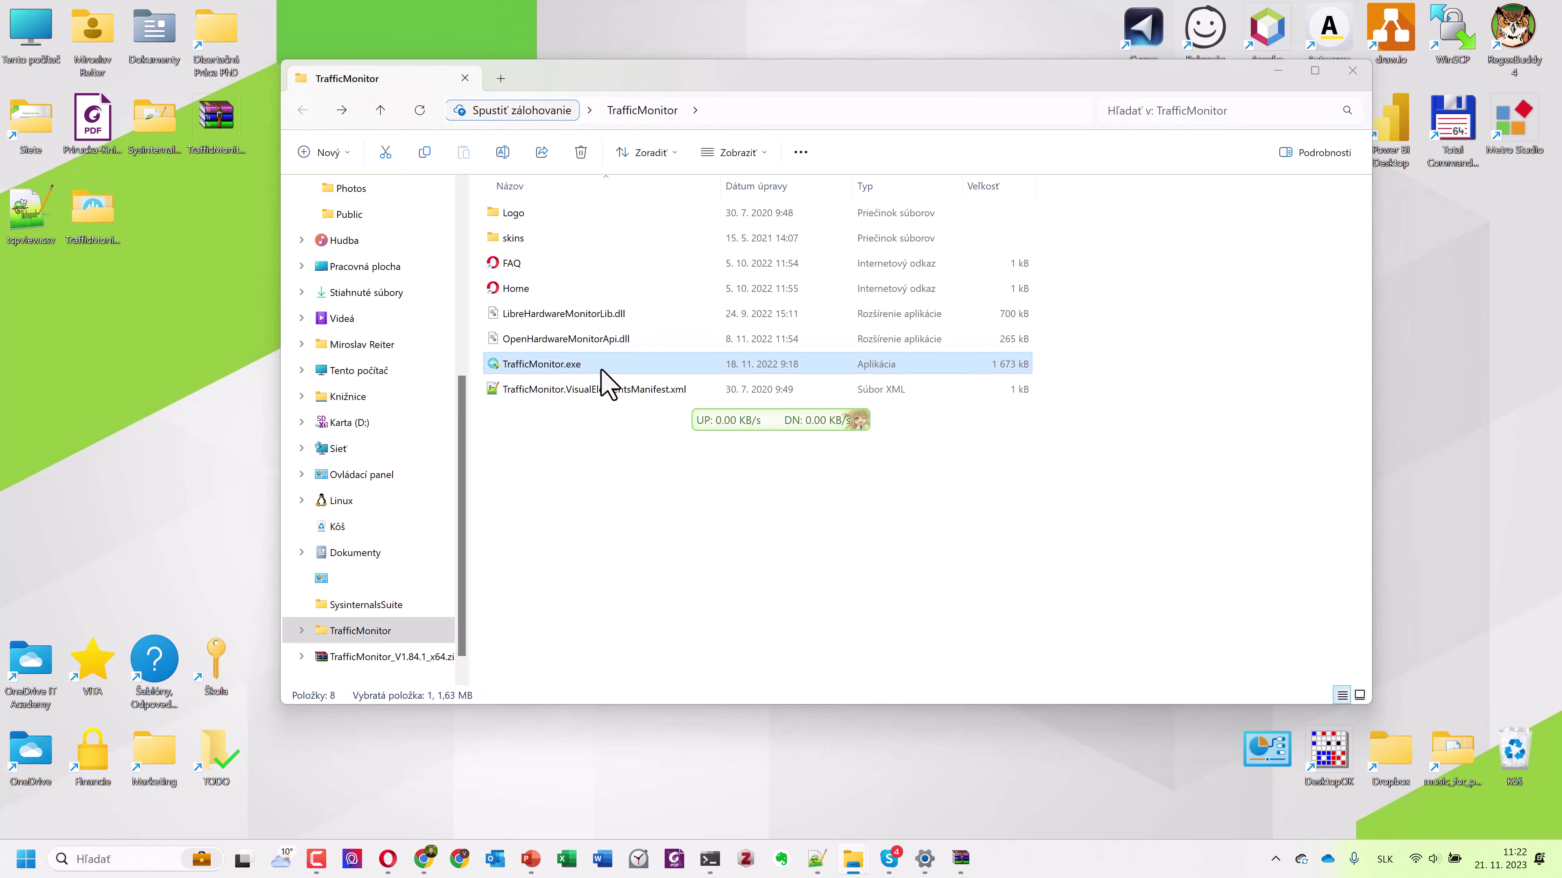
{"action": "left_click", "coordinate": [1279, 78]}
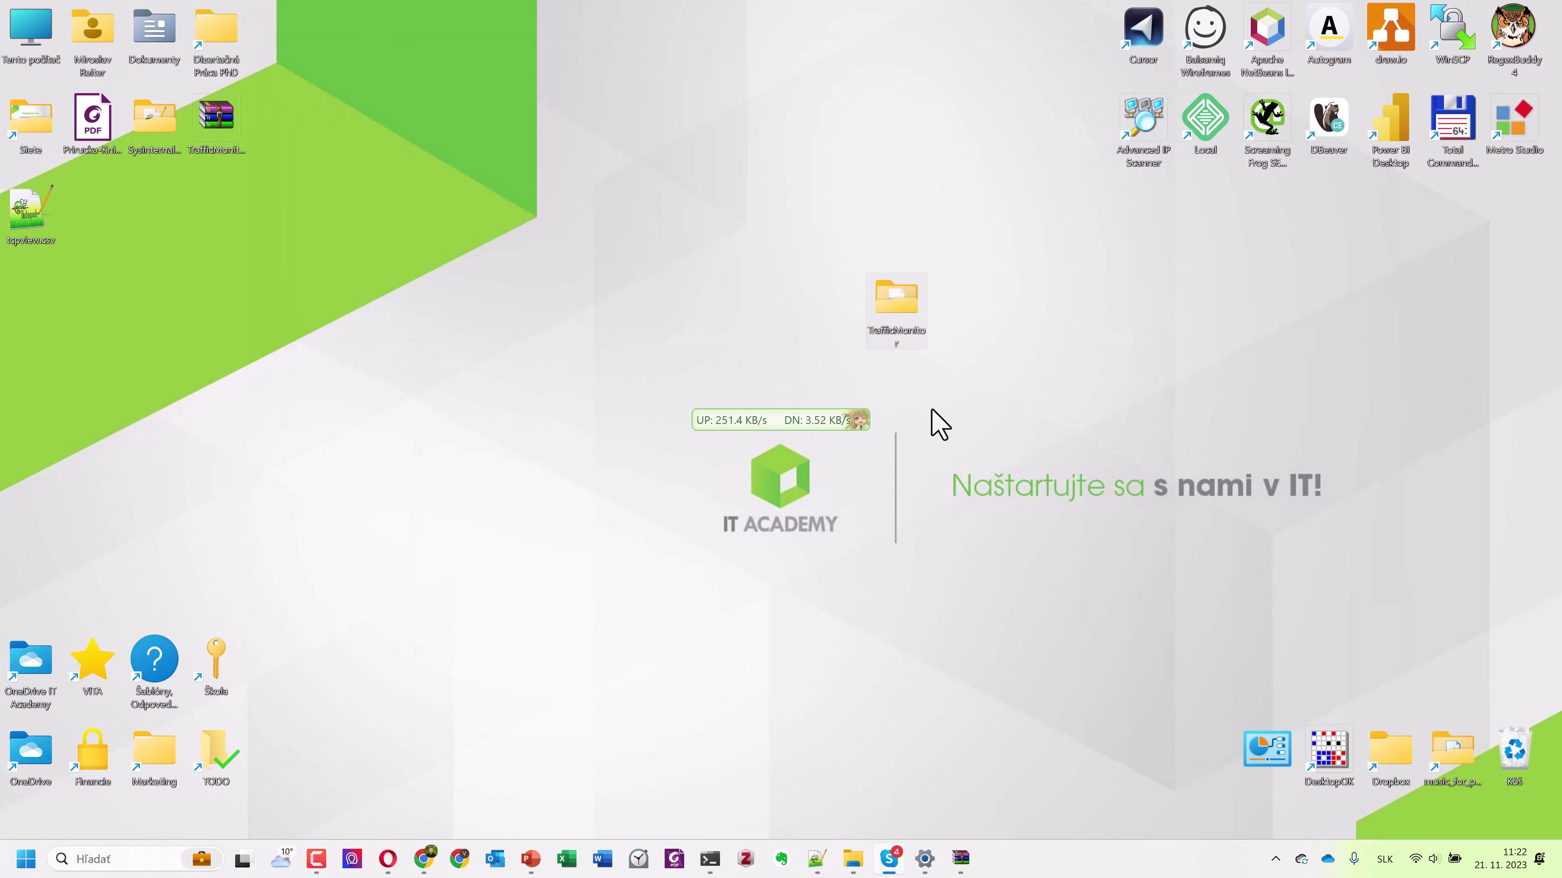
Move the floating speed window below the wallpaper slogan and place the TrafficMonitor folder beside the tcpview file.
{"action": "left_click_drag", "start_coordinate": [813, 424], "coordinate": [986, 545]}
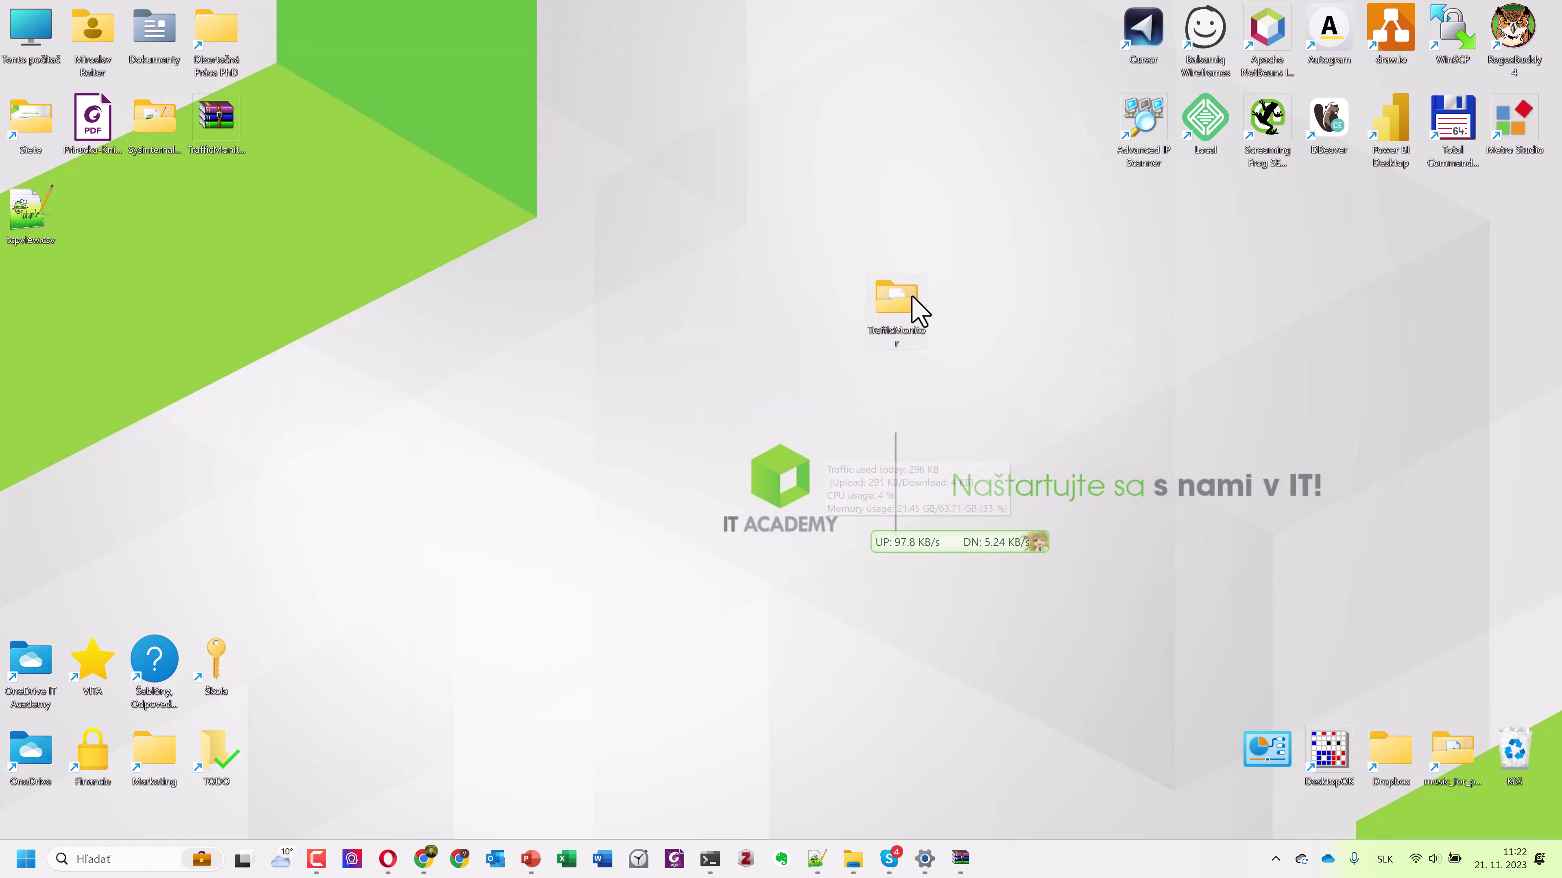
{"action": "left_click_drag", "start_coordinate": [913, 304], "coordinate": [143, 216]}
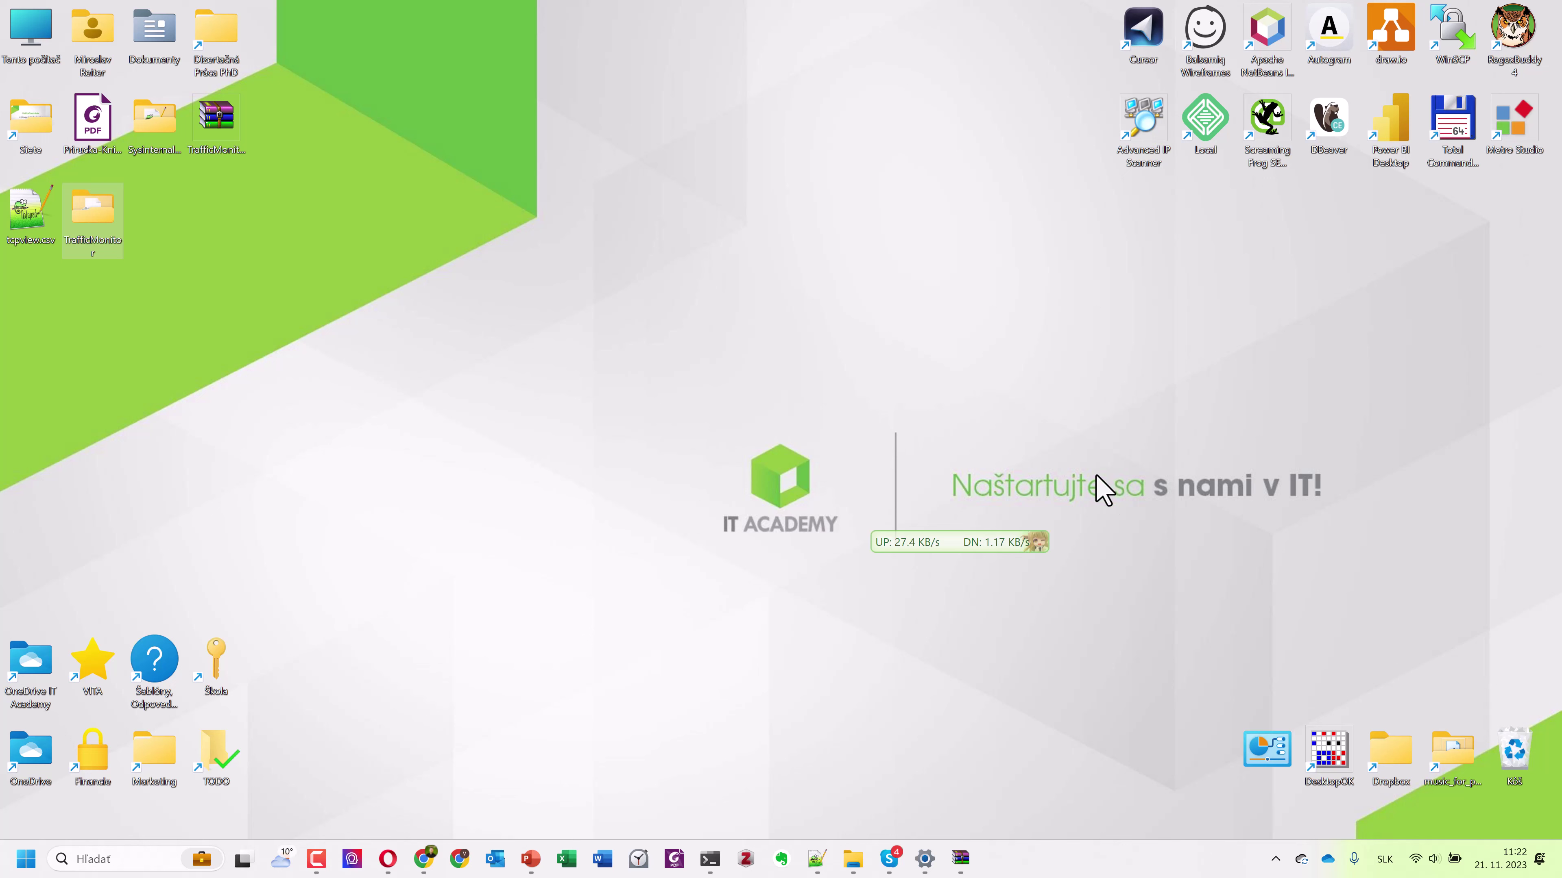
Show TrafficMonitor's taskbar window and hide its floating main window.
{"action": "mouse_move", "coordinate": [1045, 539]}
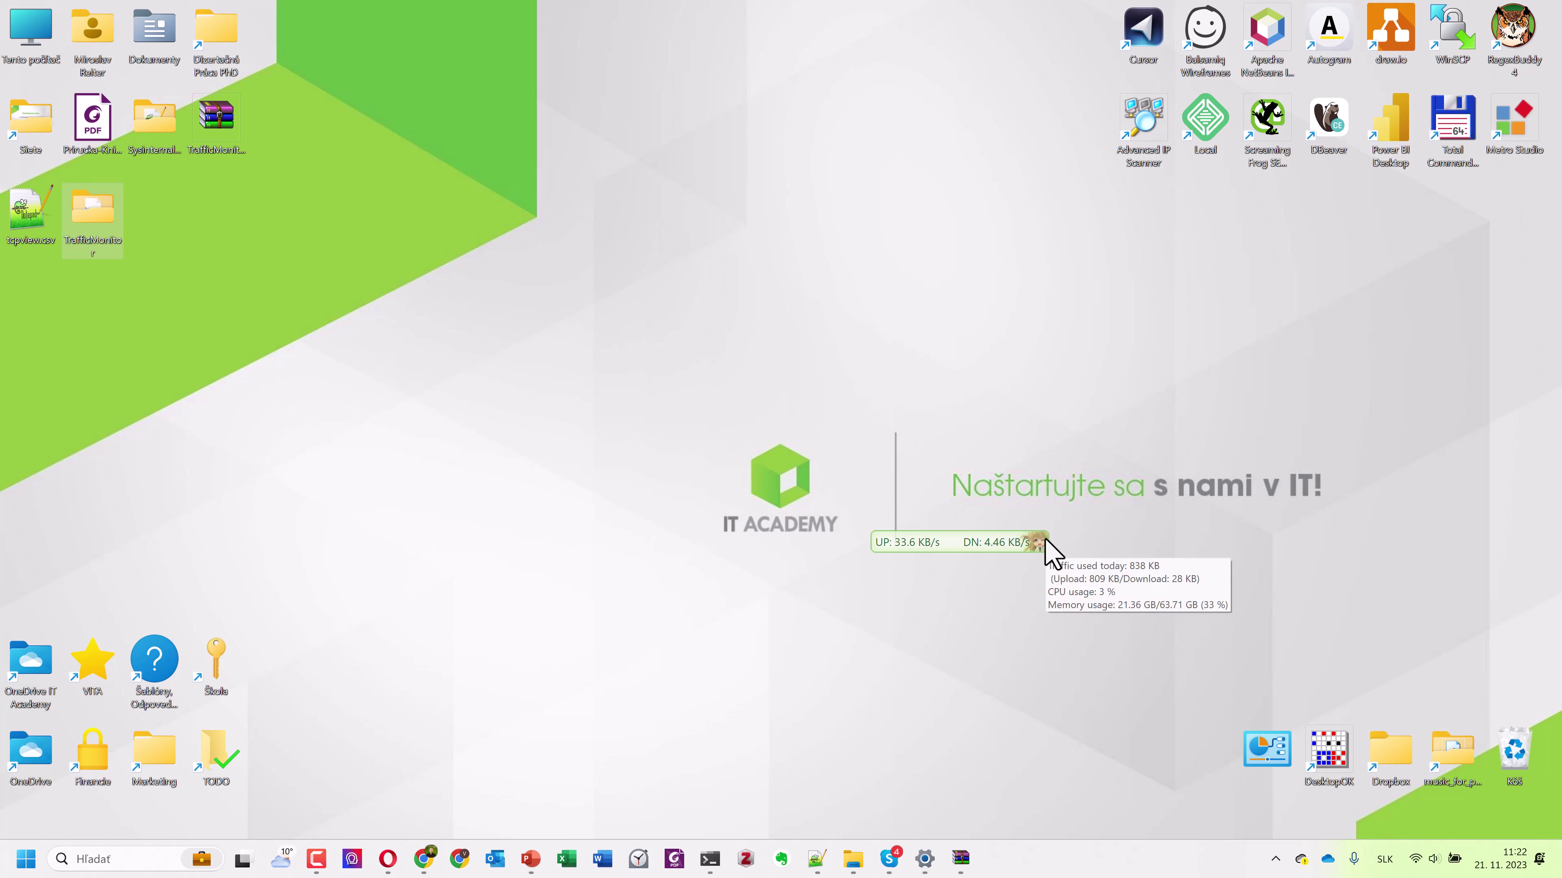
{"action": "right_click", "coordinate": [1006, 543]}
{"action": "mouse_move", "coordinate": [1006, 546]}
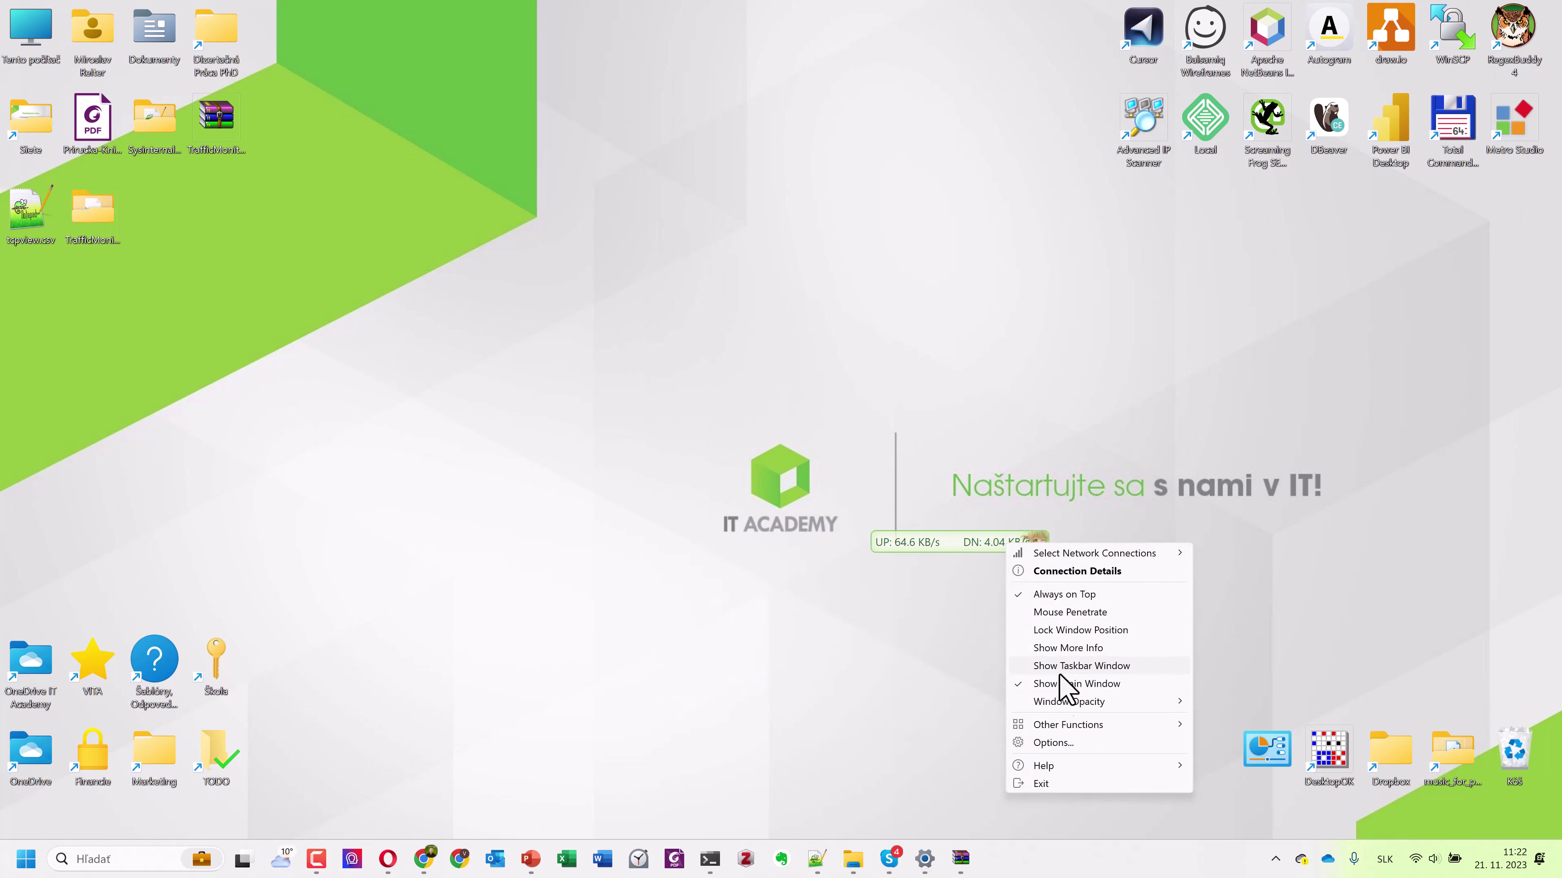
{"action": "mouse_move", "coordinate": [1064, 694]}
{"action": "left_click", "coordinate": [1065, 668]}
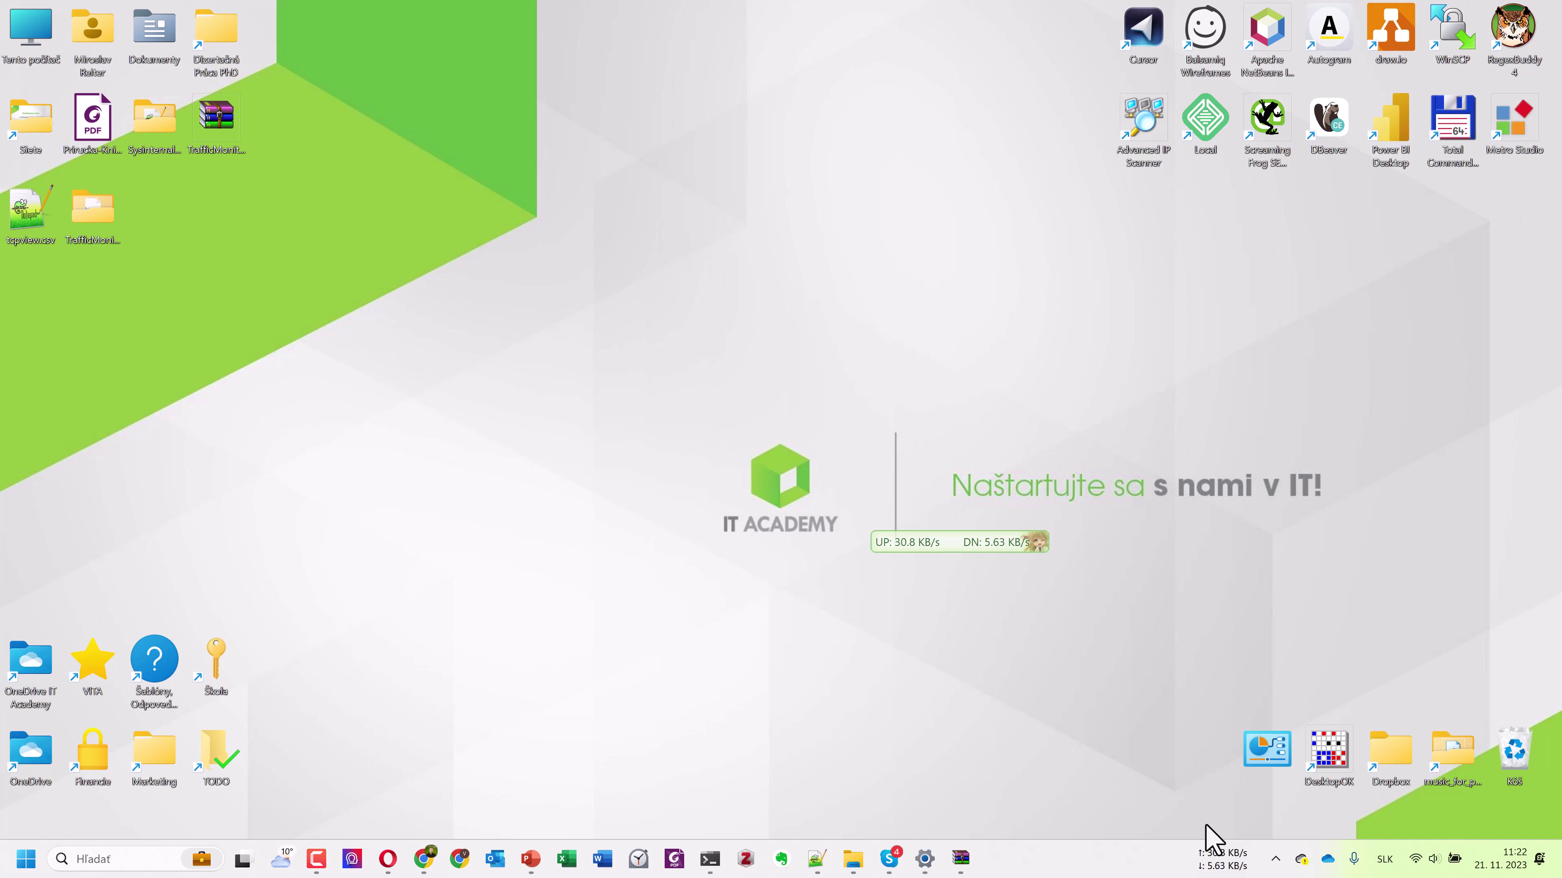
{"action": "mouse_move", "coordinate": [1250, 853]}
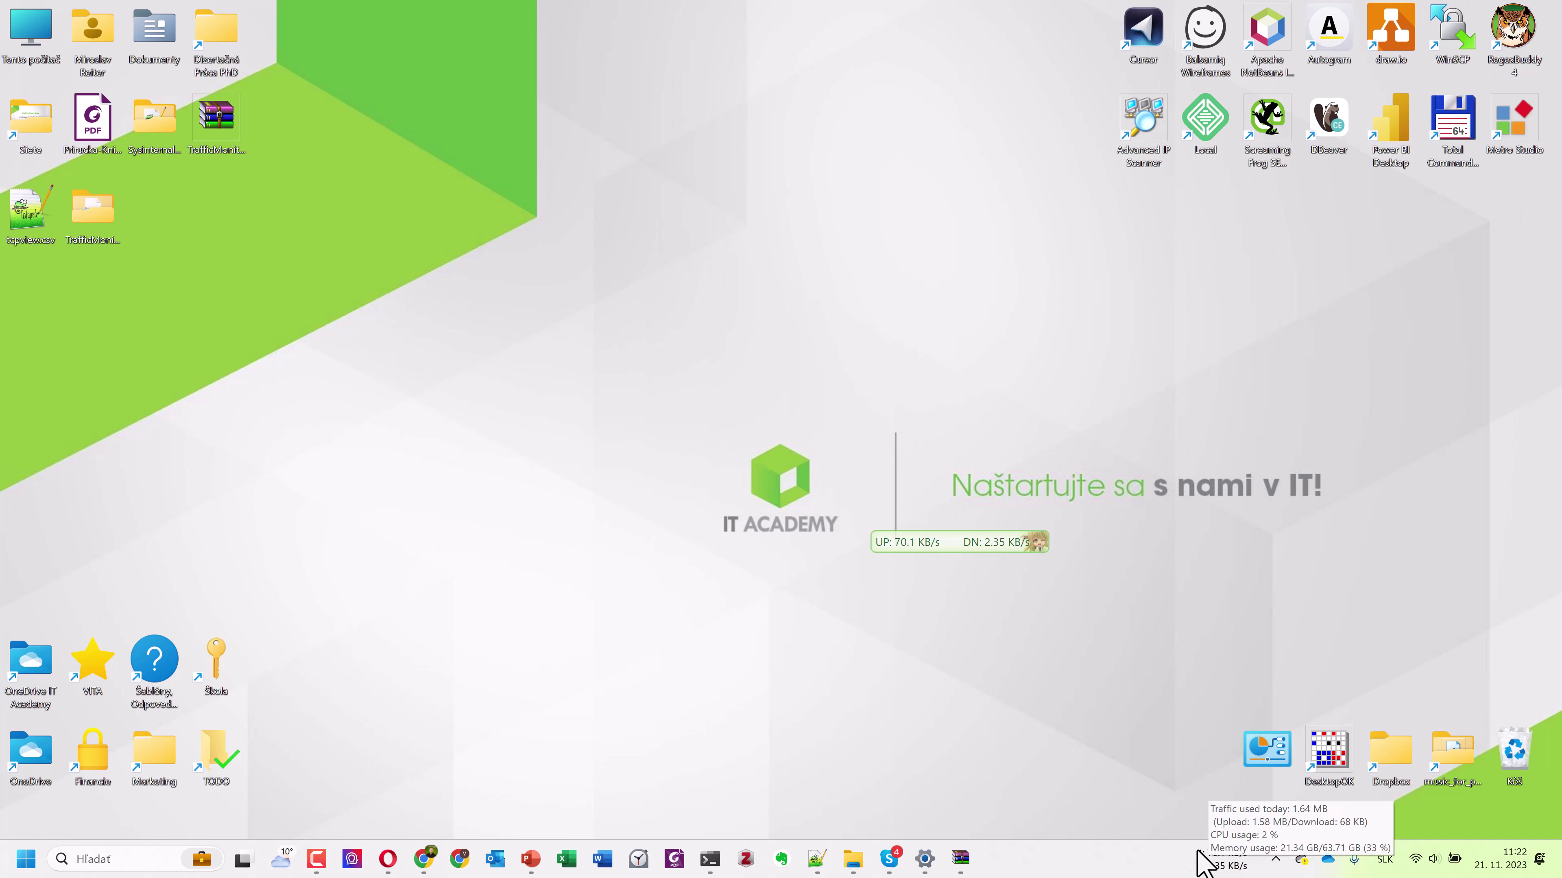
{"action": "right_click", "coordinate": [997, 557]}
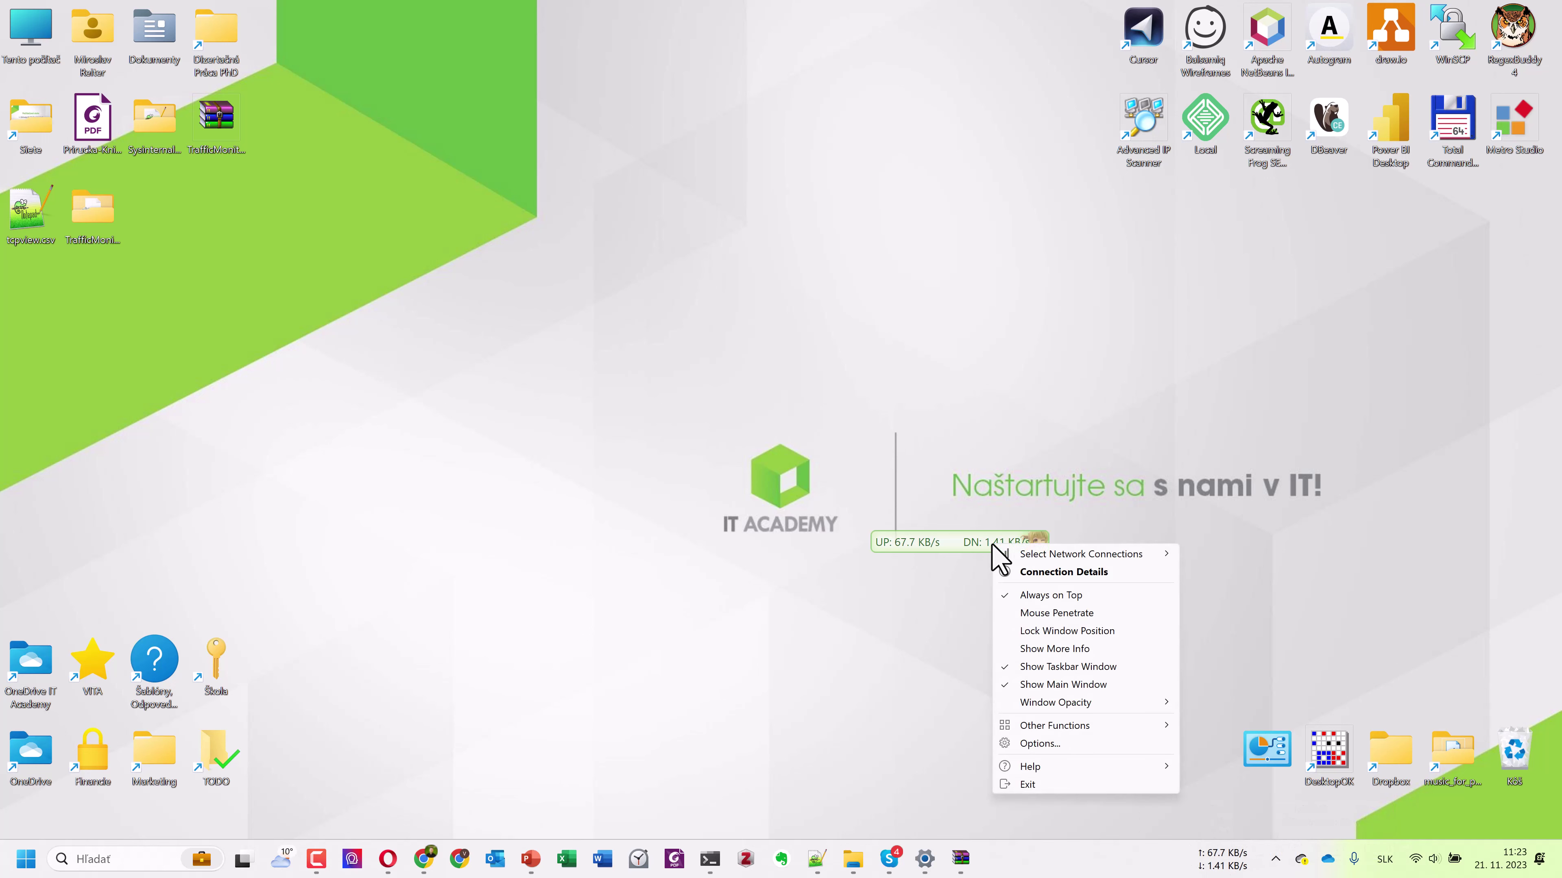
{"action": "left_click", "coordinate": [1098, 688]}
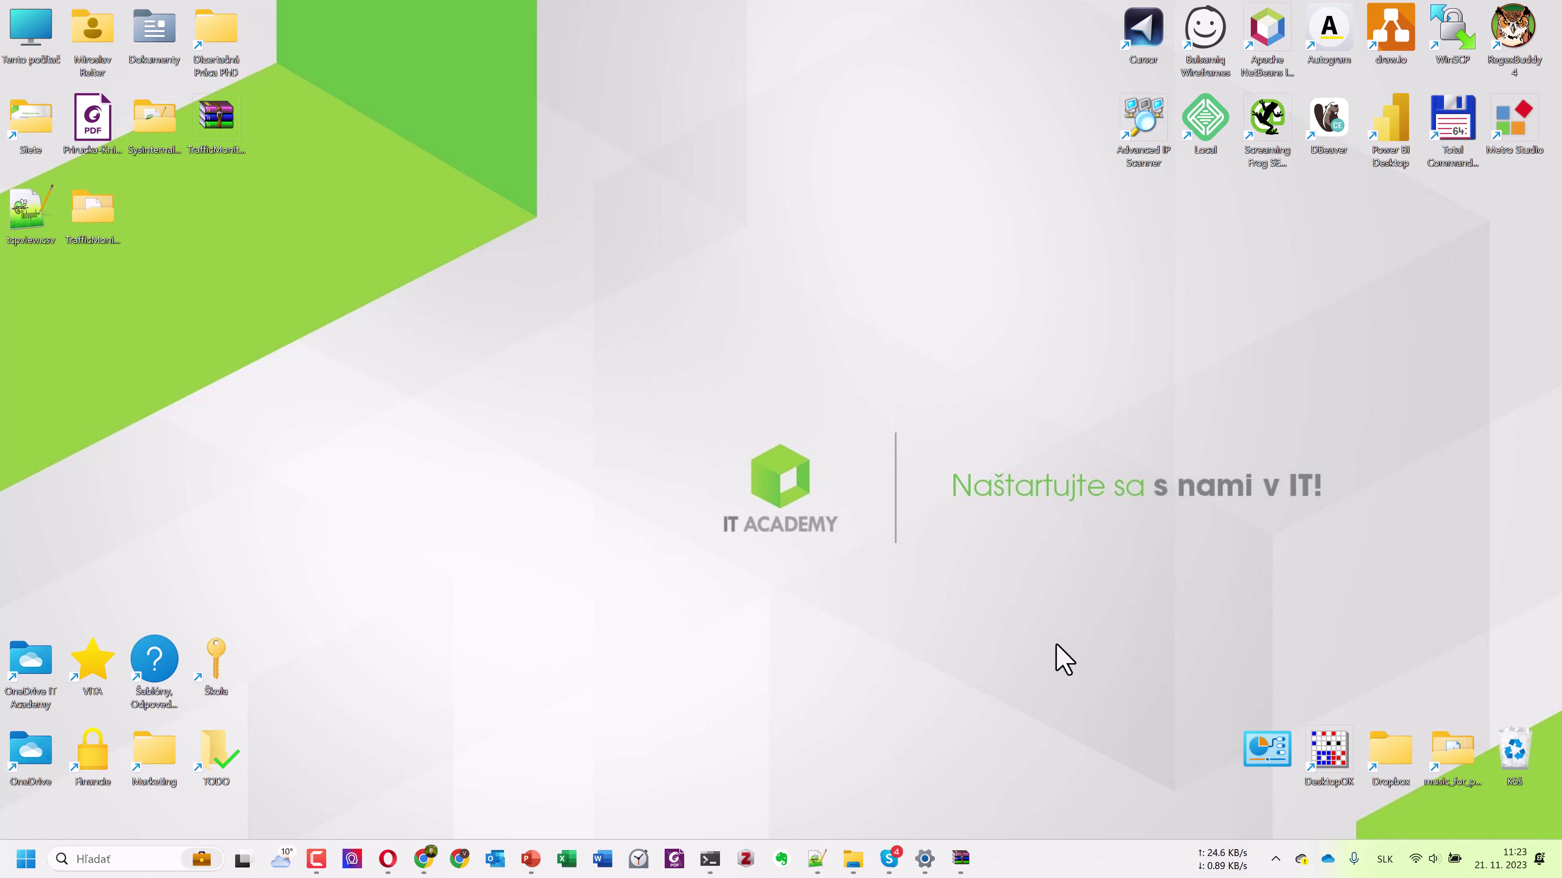
Review the TrafficMonitor taskbar window's traffic summary, available commands and list of selectable network connections.
{"action": "right_click", "coordinate": [1209, 867]}
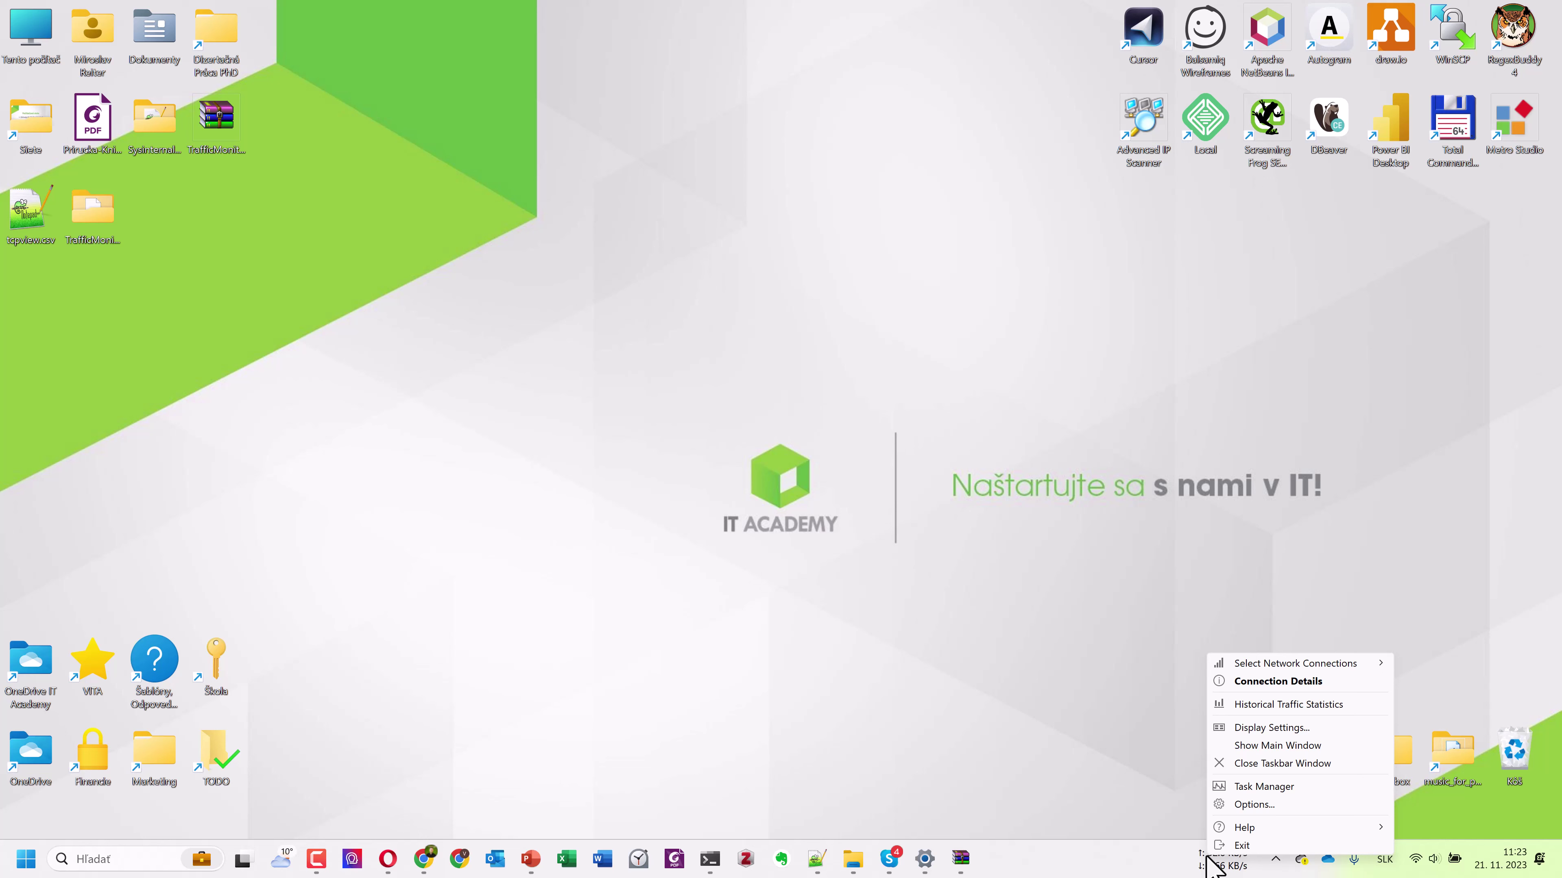
{"action": "left_click", "coordinate": [1155, 866]}
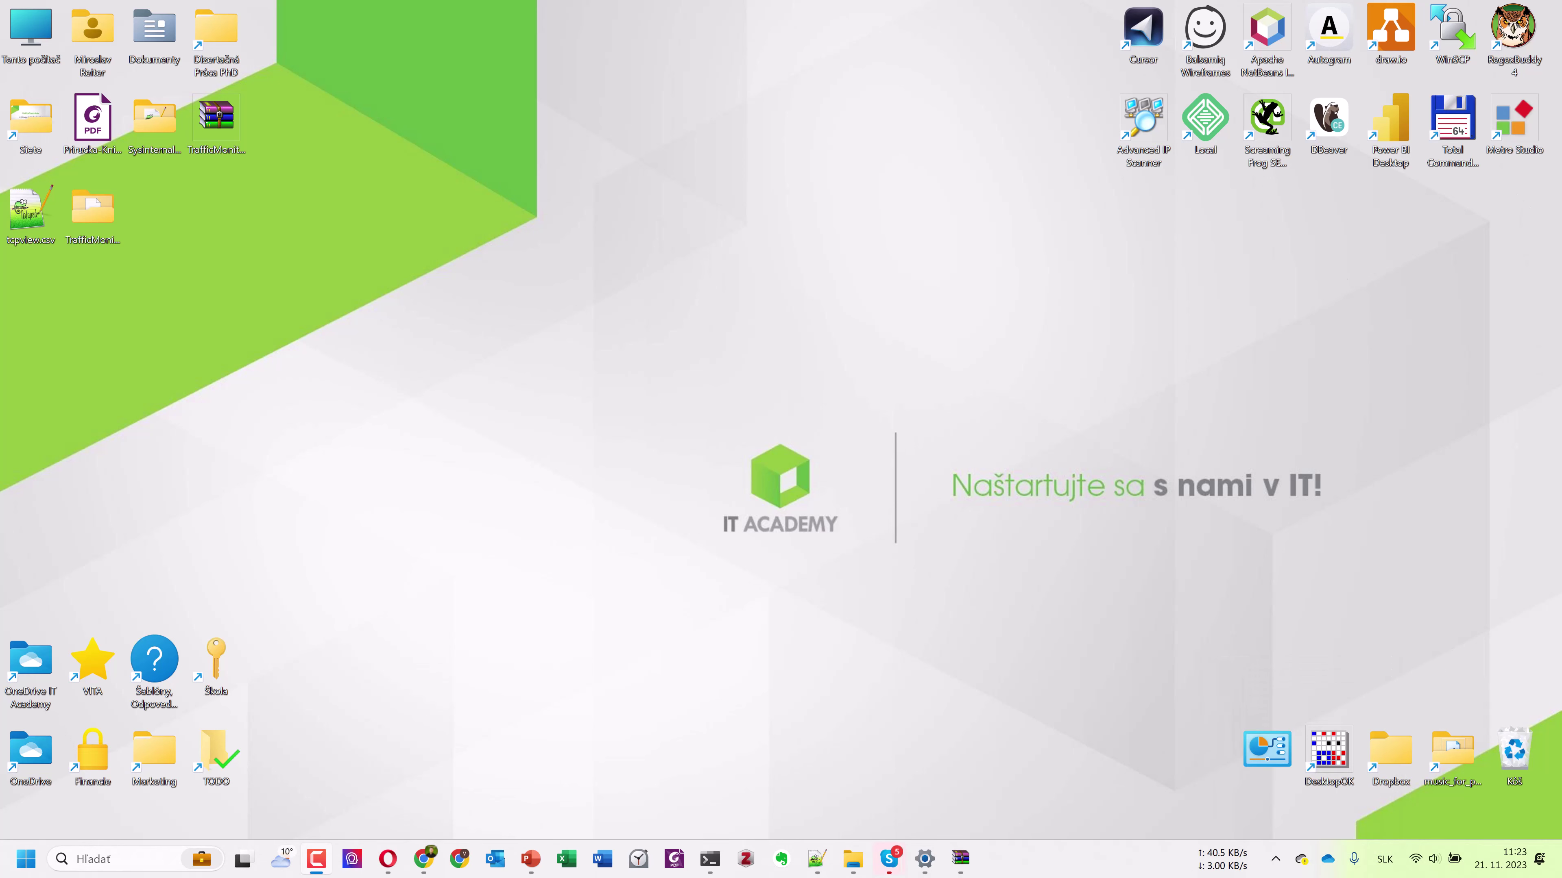
{"action": "mouse_move", "coordinate": [1224, 860]}
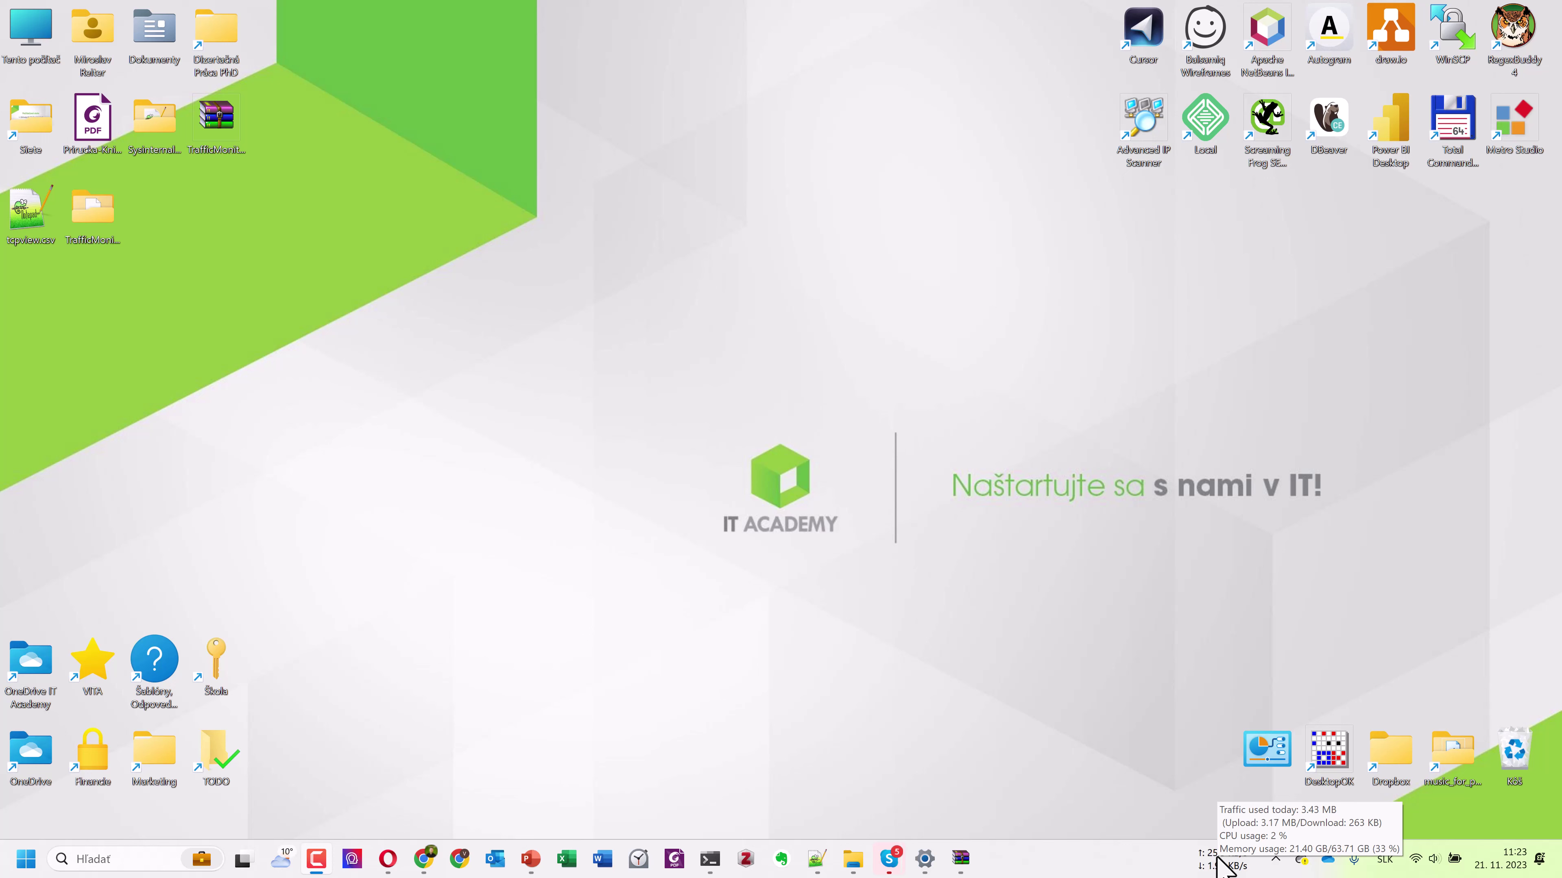
{"action": "right_click", "coordinate": [1223, 863]}
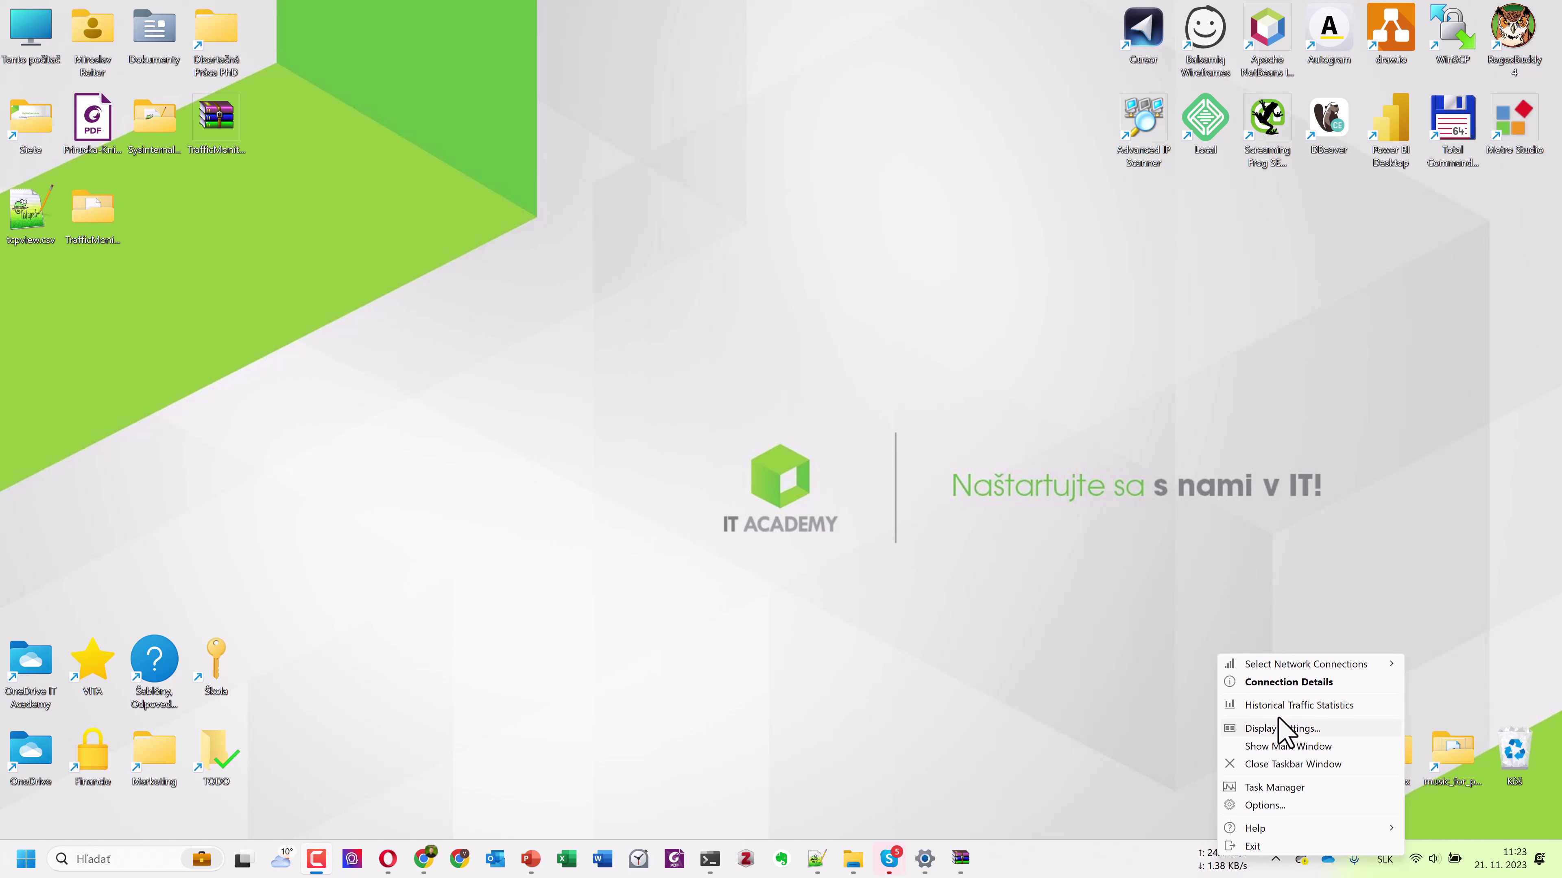
{"action": "mouse_move", "coordinate": [1263, 673]}
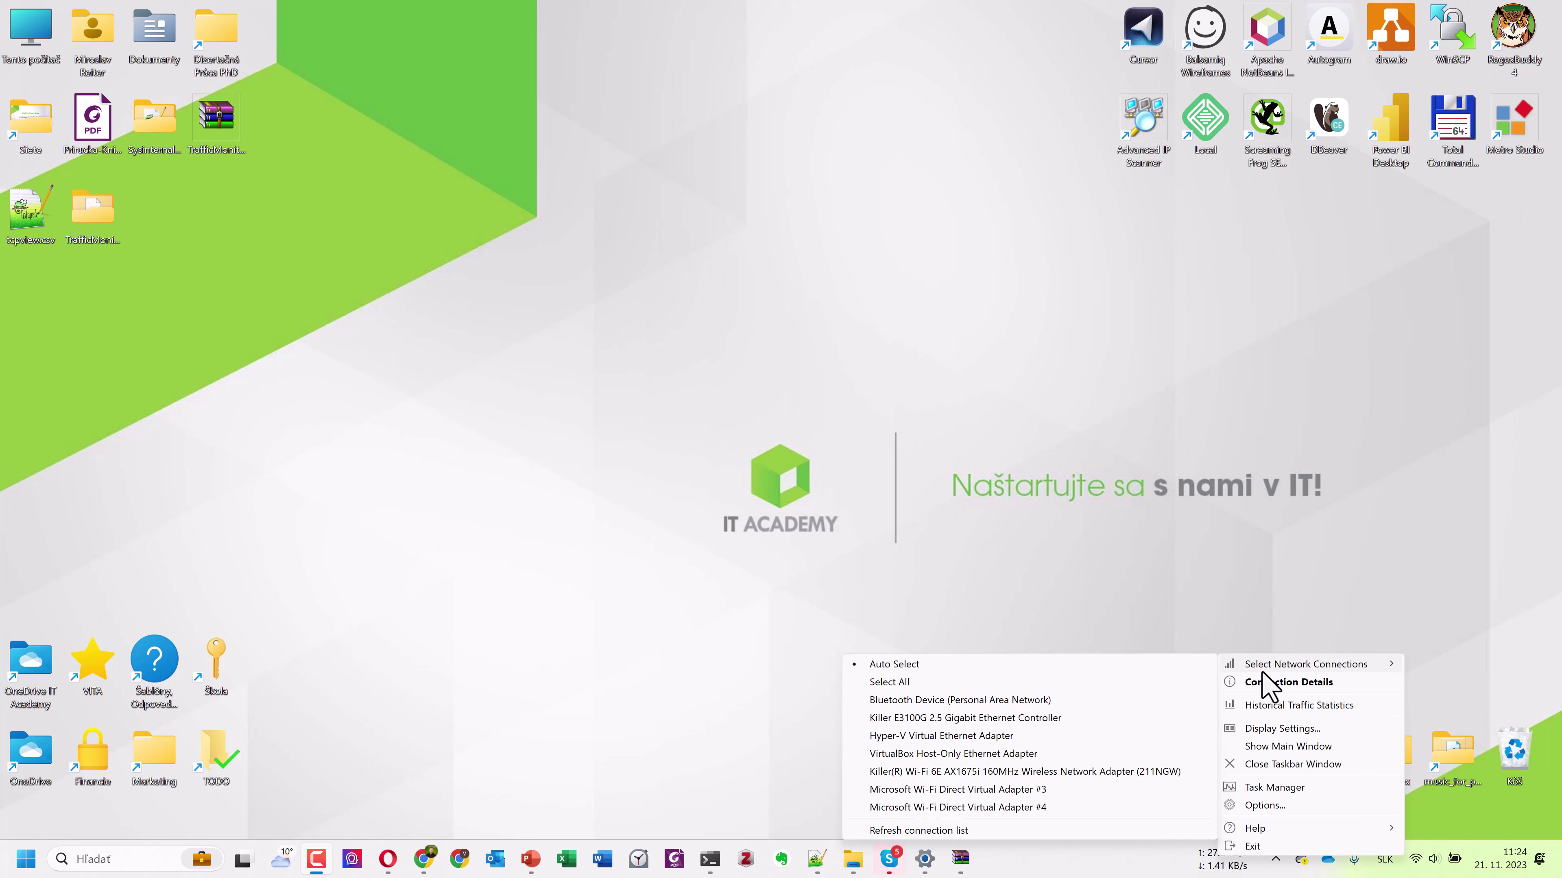
Open TrafficMonitor's Connection Details, move the dialog towards the desktop's centre and enlarge it to show every row.
{"action": "left_click", "coordinate": [1260, 684]}
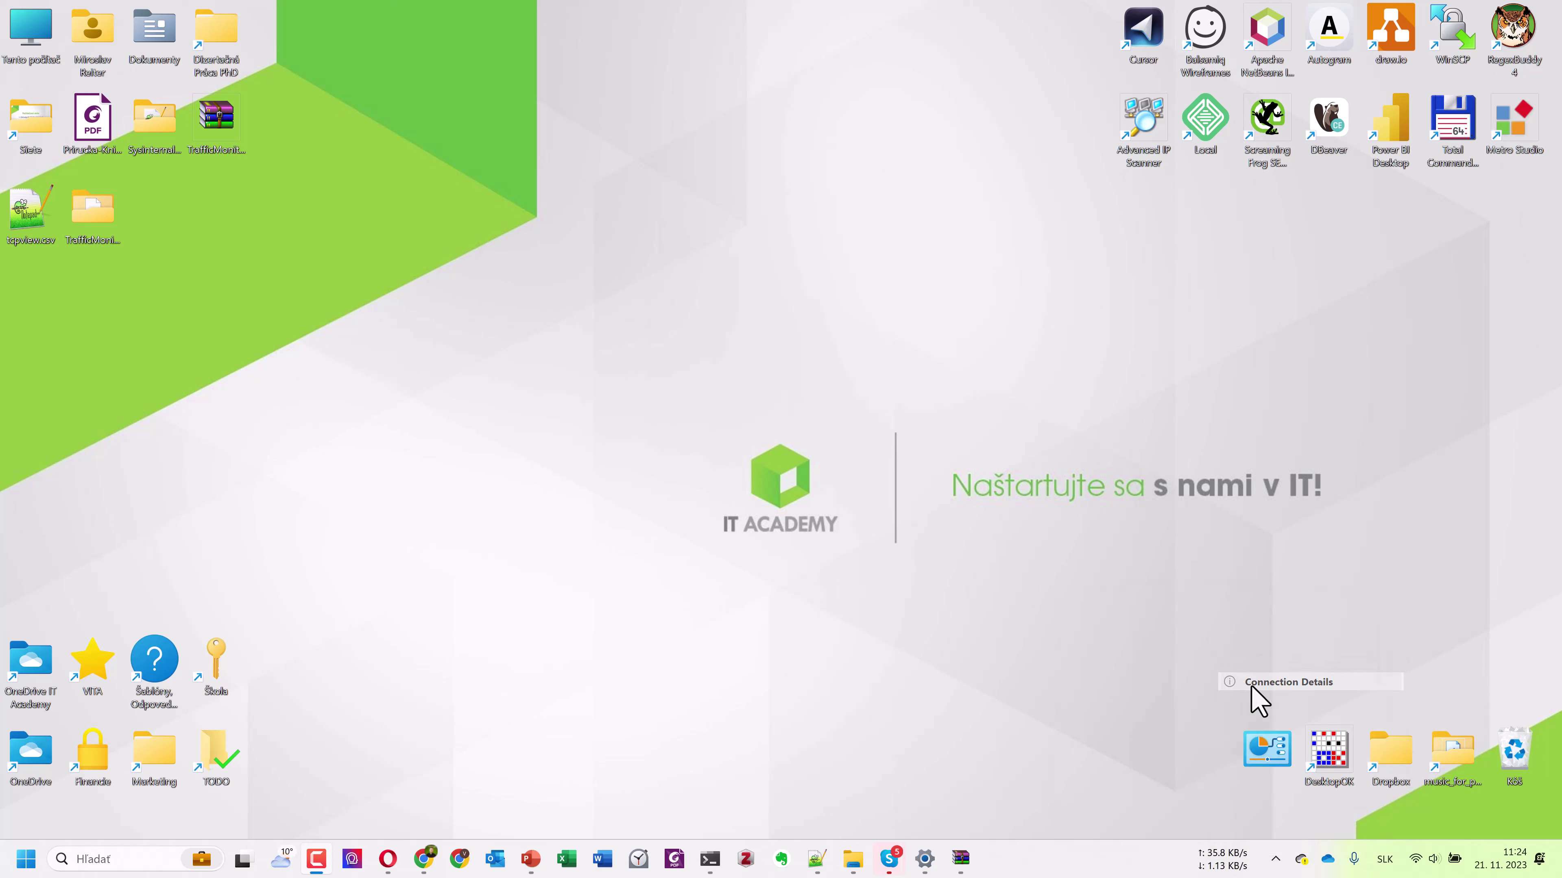
{"action": "left_click_drag", "start_coordinate": [1226, 600], "coordinate": [1109, 359]}
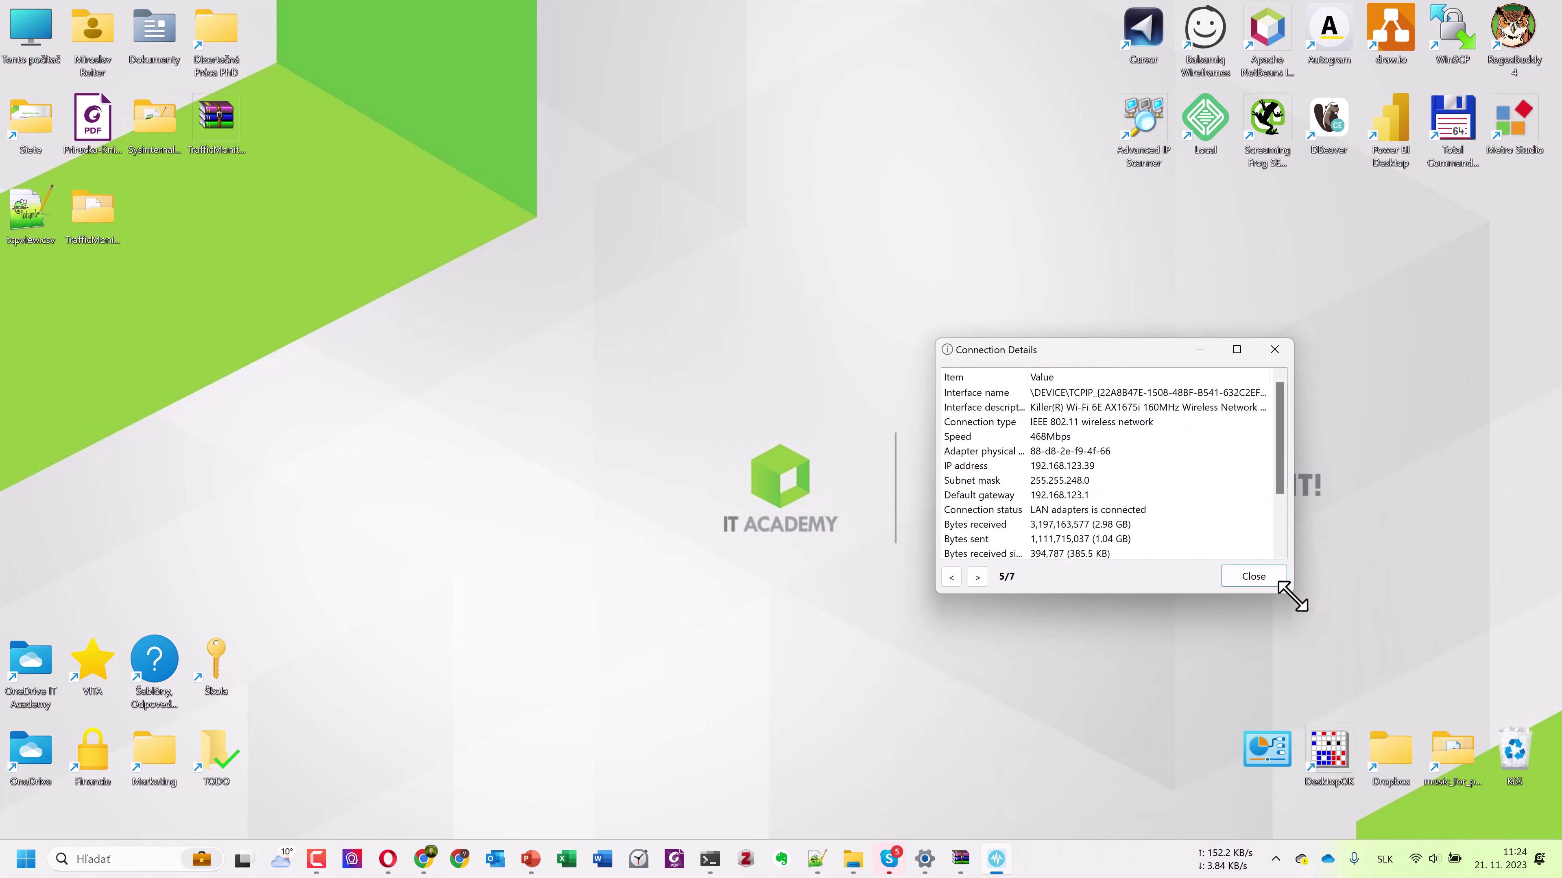
{"action": "left_click_drag", "start_coordinate": [1293, 596], "coordinate": [1408, 715]}
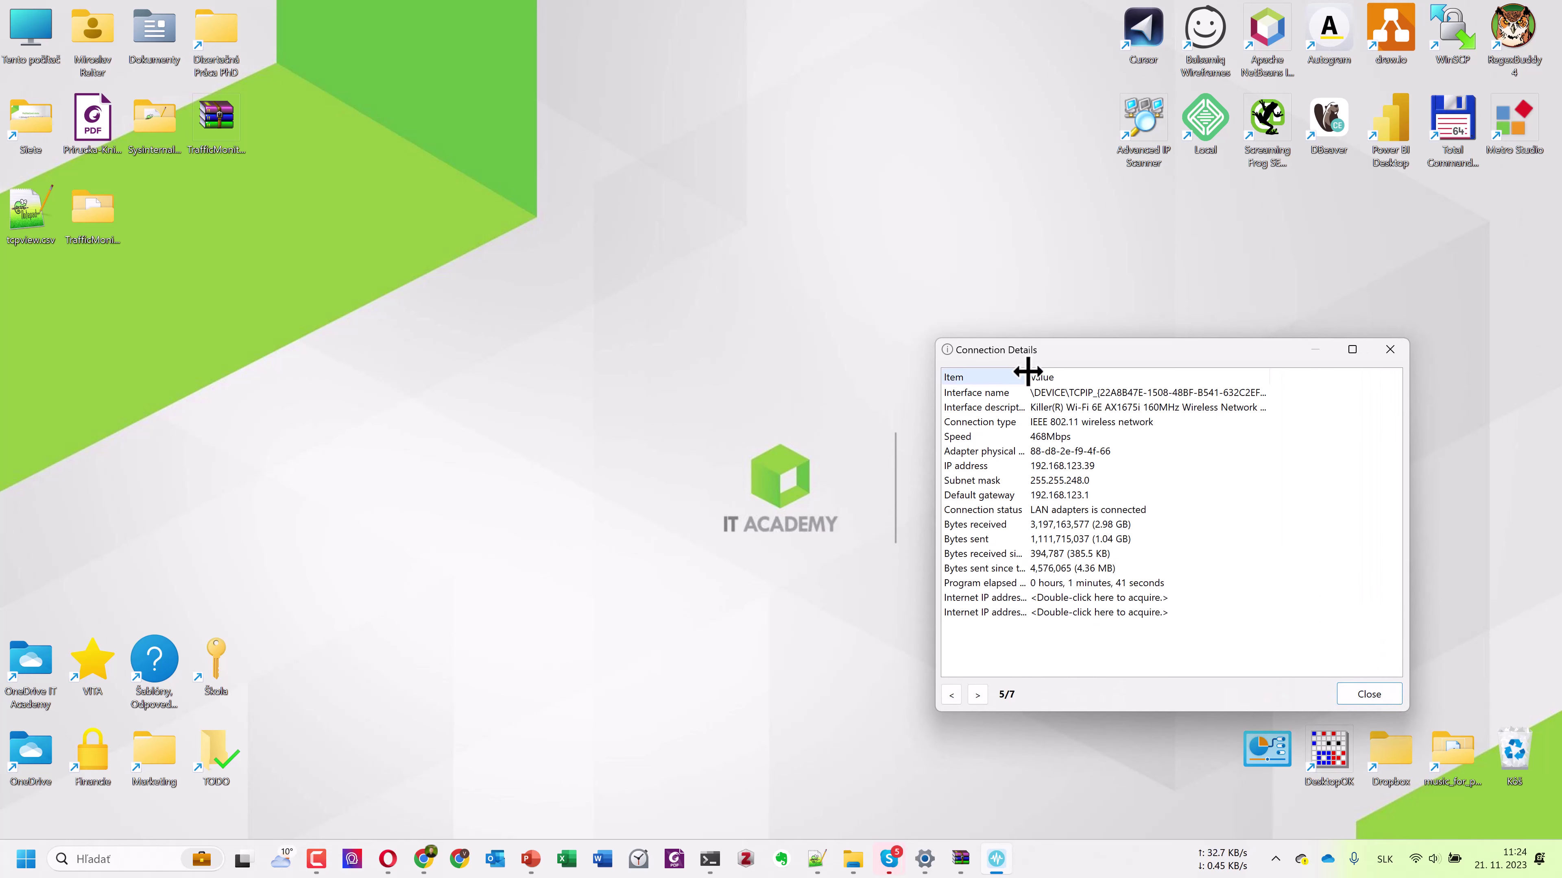
Widen the Item column in Connection Details and try to acquire the connection's Internet IPv4 address.
{"action": "left_click_drag", "start_coordinate": [1029, 372], "coordinate": [1094, 375]}
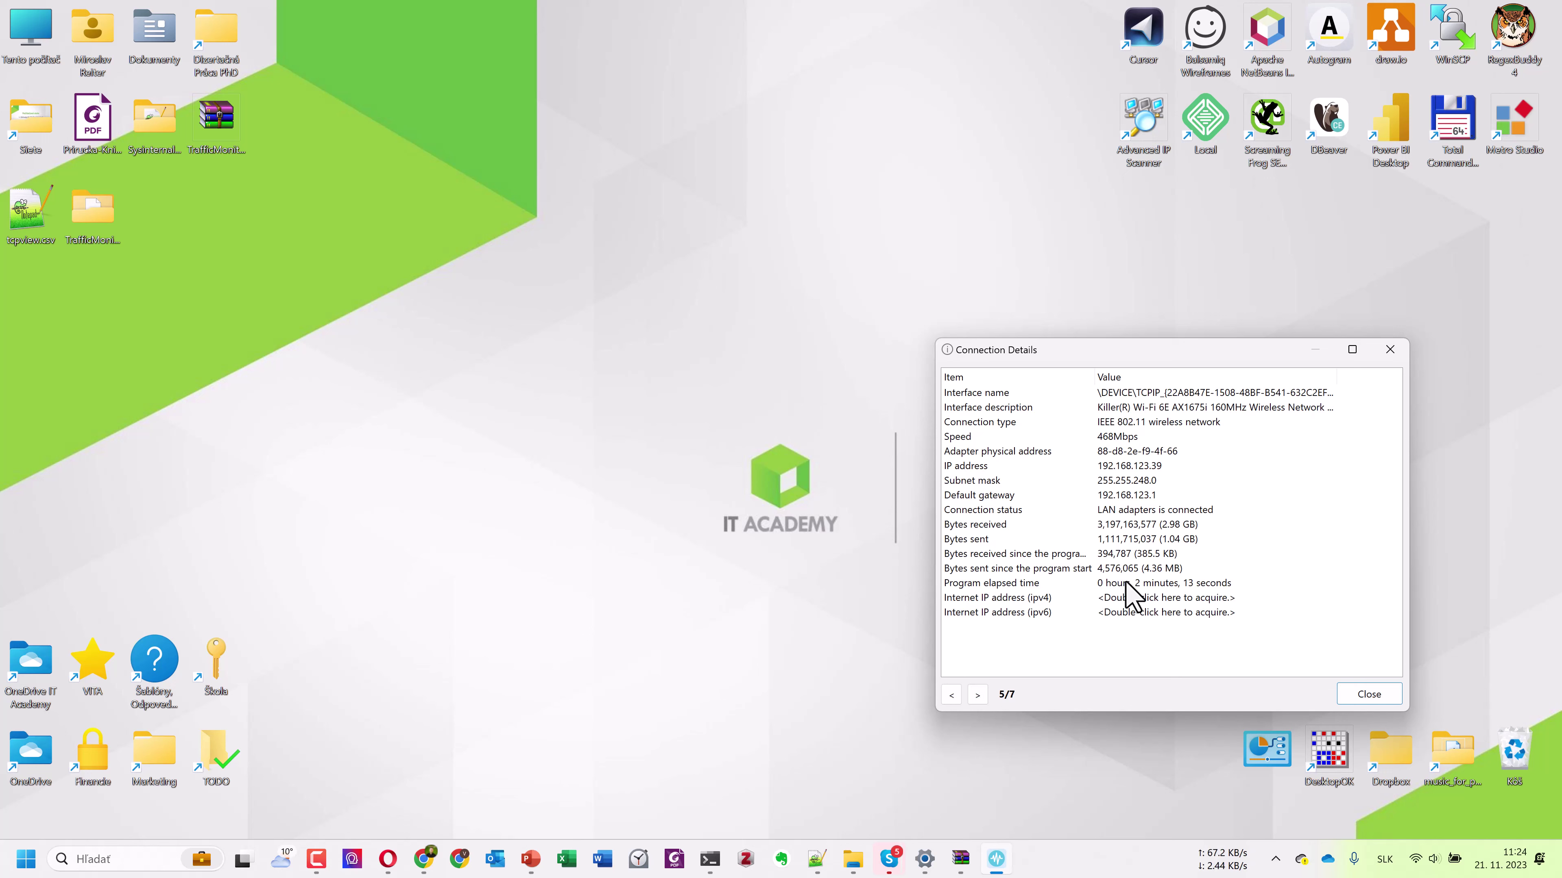
{"action": "double_click", "coordinate": [1175, 598]}
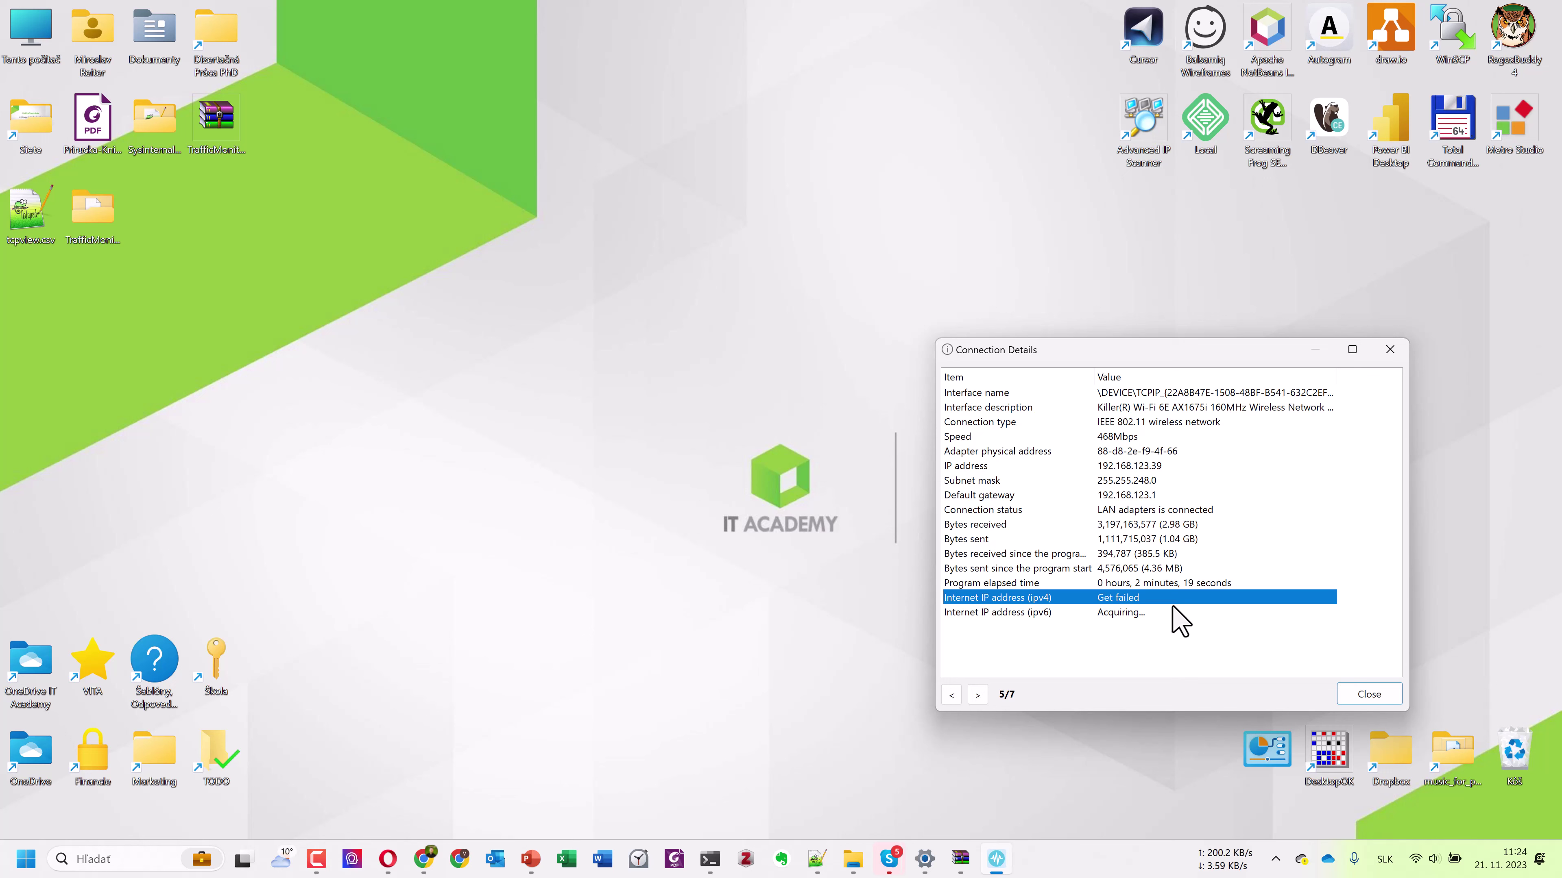
{"action": "left_click", "coordinate": [1165, 611]}
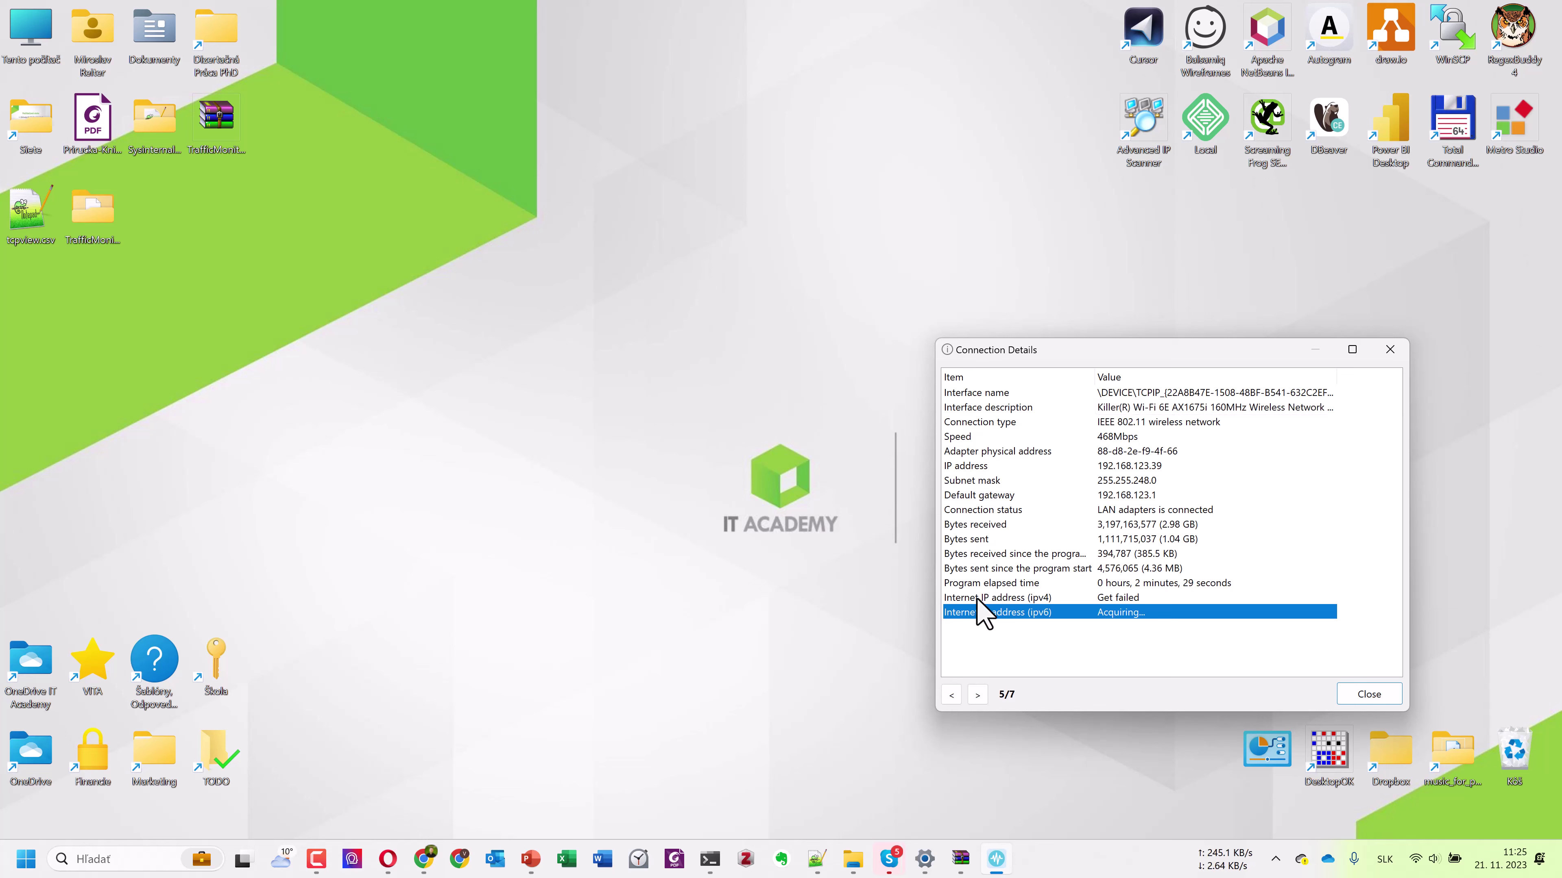
Page forward and backward through the connection details of the other network adapters and close the dialog.
{"action": "left_click", "coordinate": [978, 695]}
{"action": "left_click", "coordinate": [978, 695]}
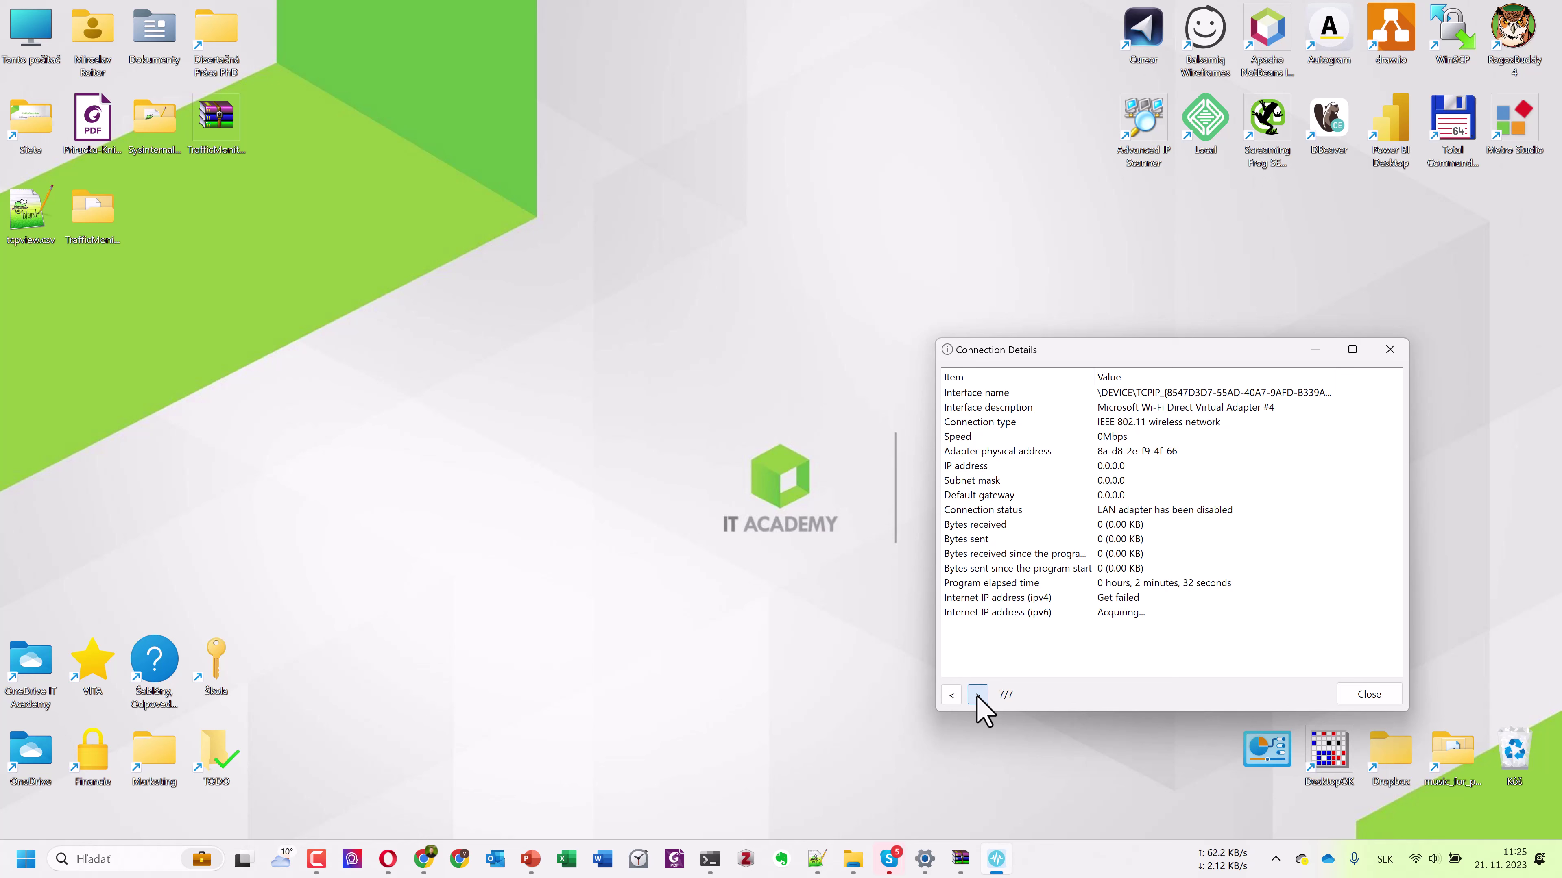
{"action": "left_click", "coordinate": [950, 696]}
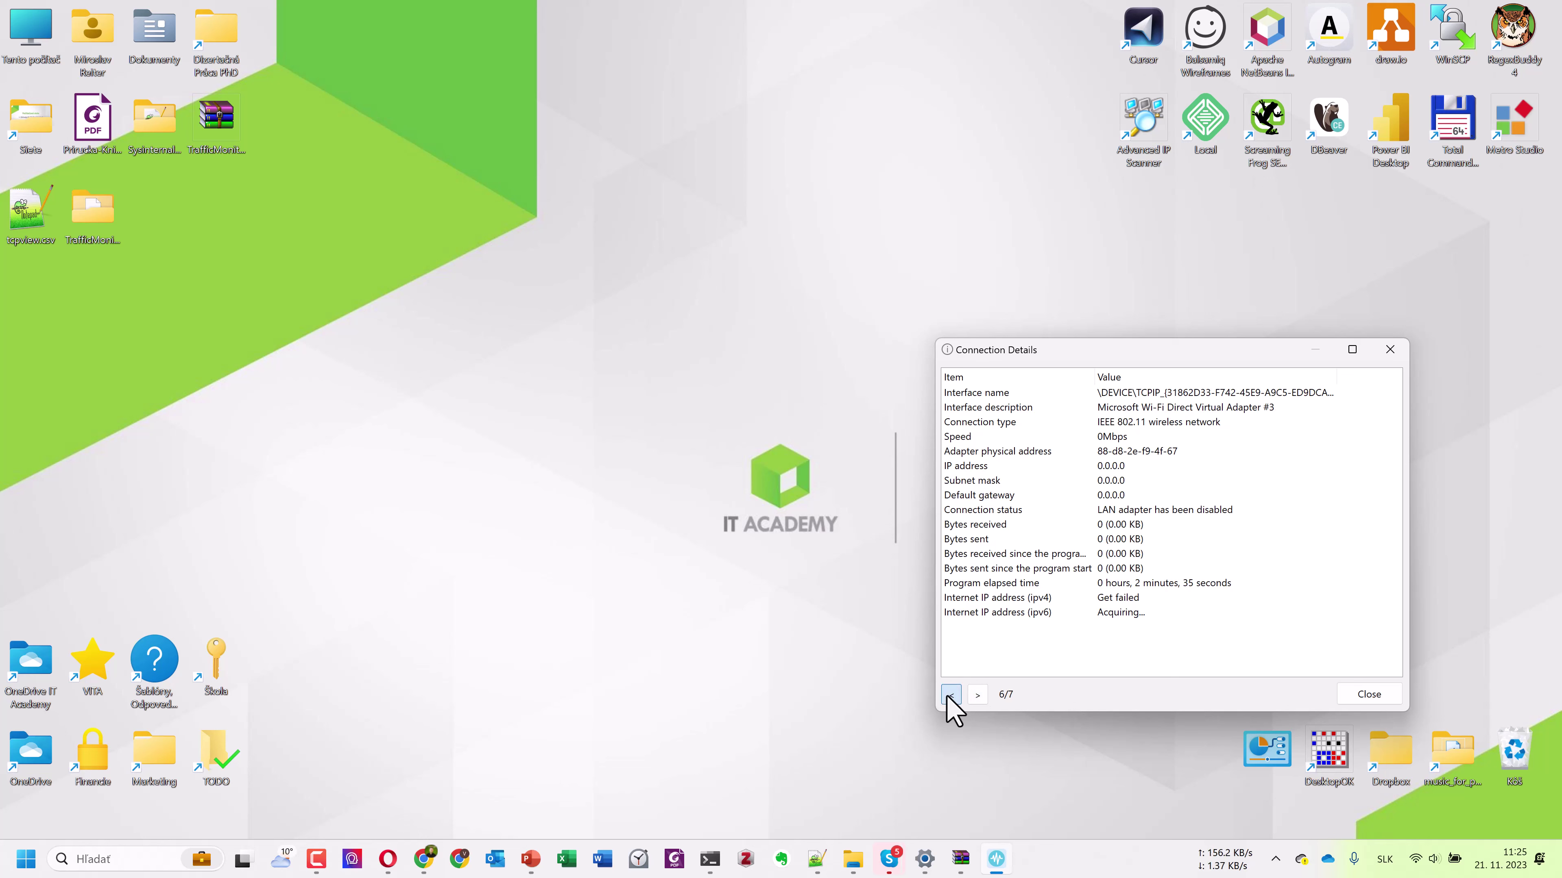
{"action": "left_click", "coordinate": [950, 696]}
{"action": "left_click", "coordinate": [950, 696]}
{"action": "left_click", "coordinate": [950, 696]}
{"action": "left_click", "coordinate": [950, 696]}
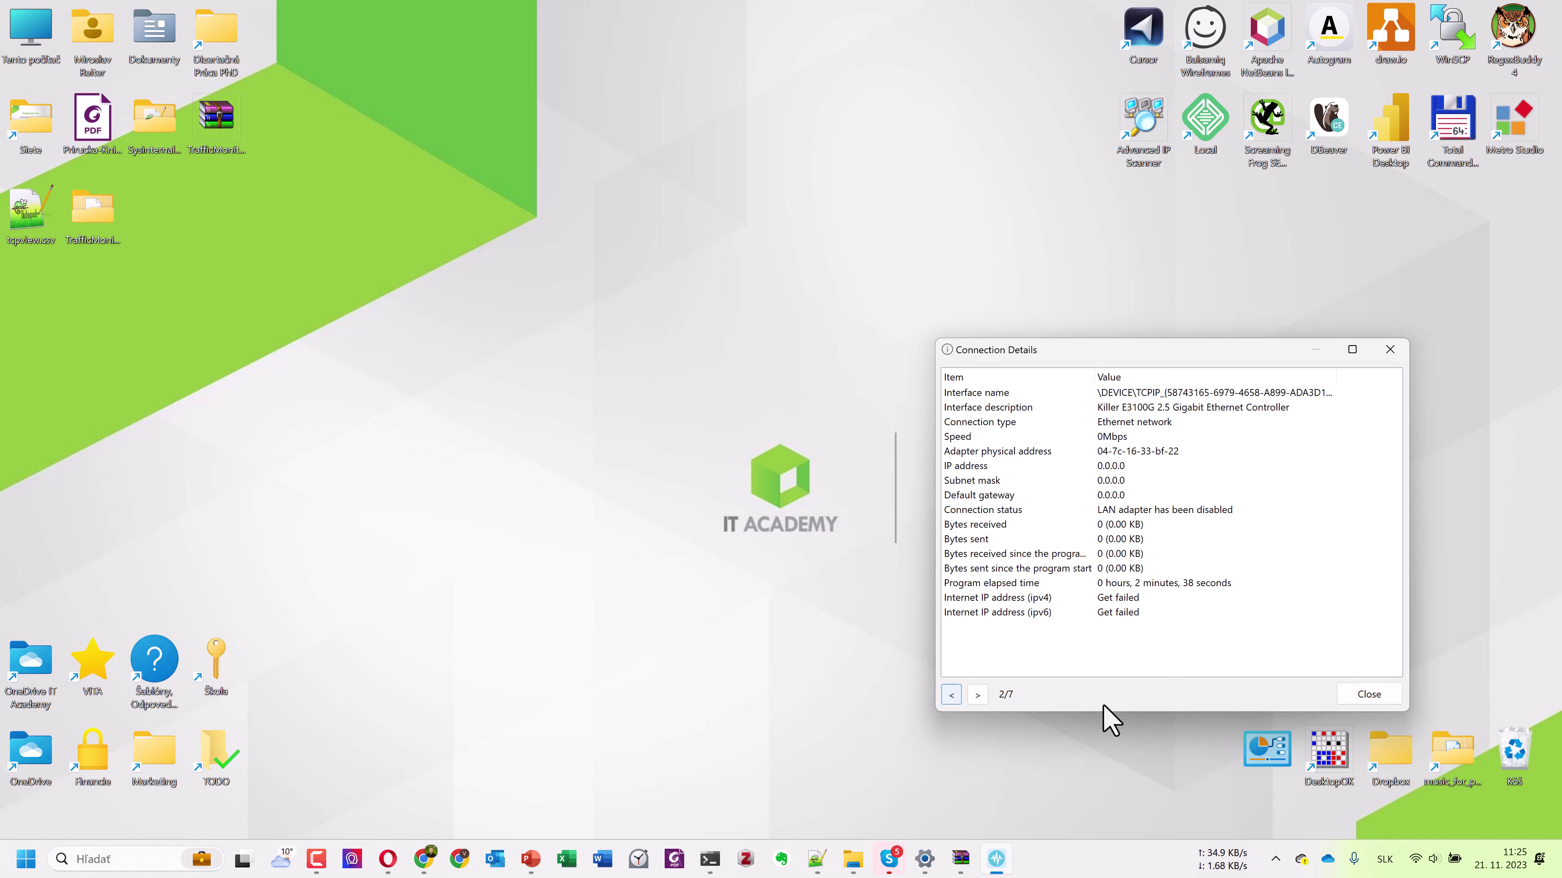
{"action": "left_click", "coordinate": [1362, 694]}
Open TrafficMonitor's Historical Traffic Statistics and move the dialog towards the desktop's centre.
{"action": "right_click", "coordinate": [1228, 863]}
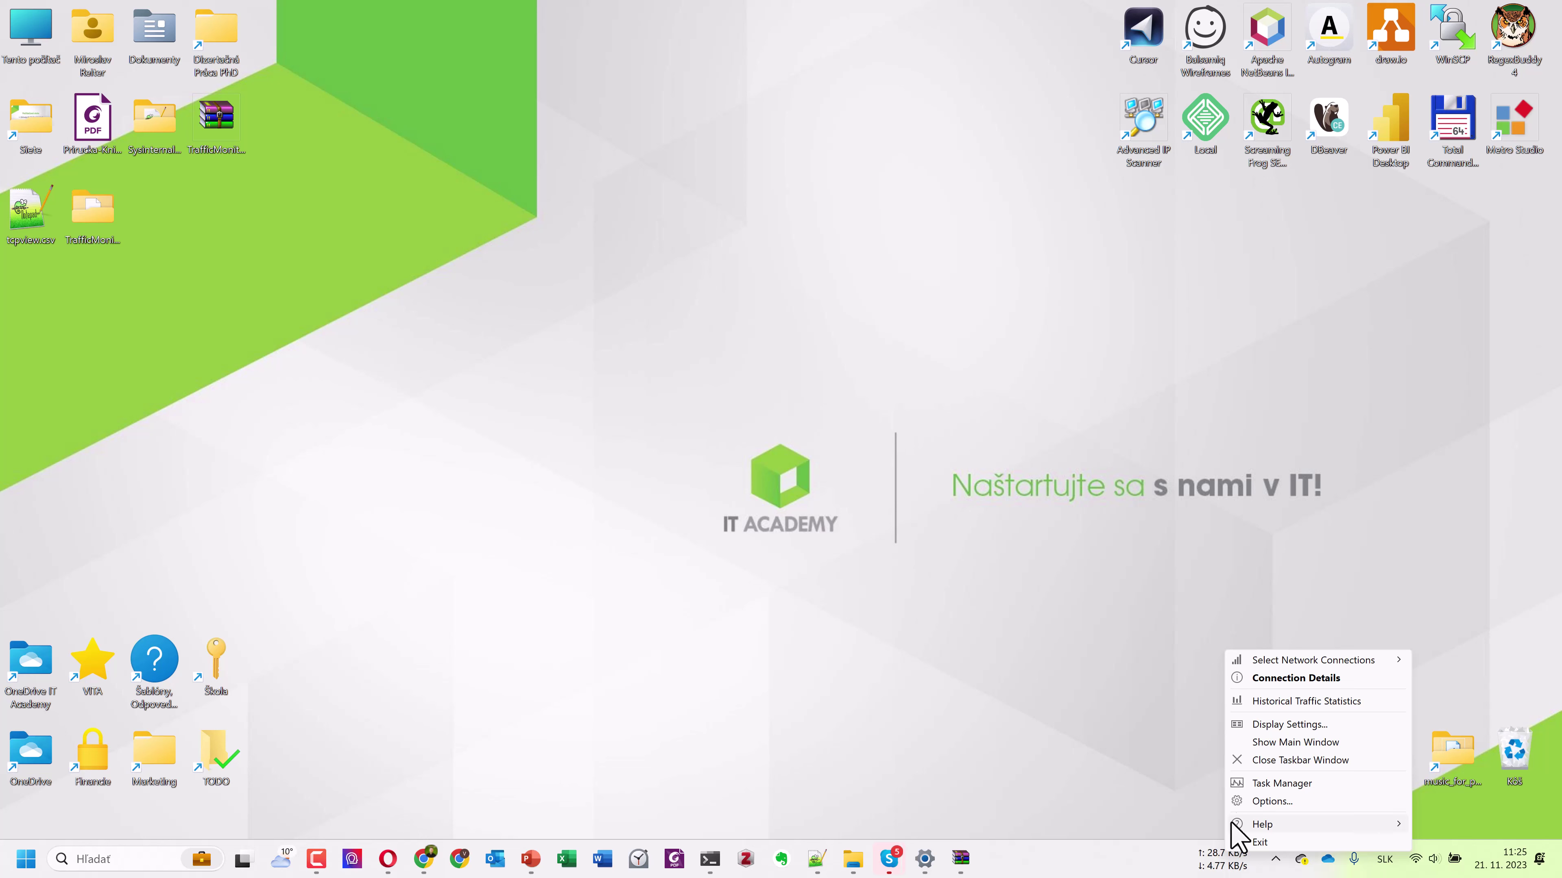
{"action": "left_click", "coordinate": [1281, 704]}
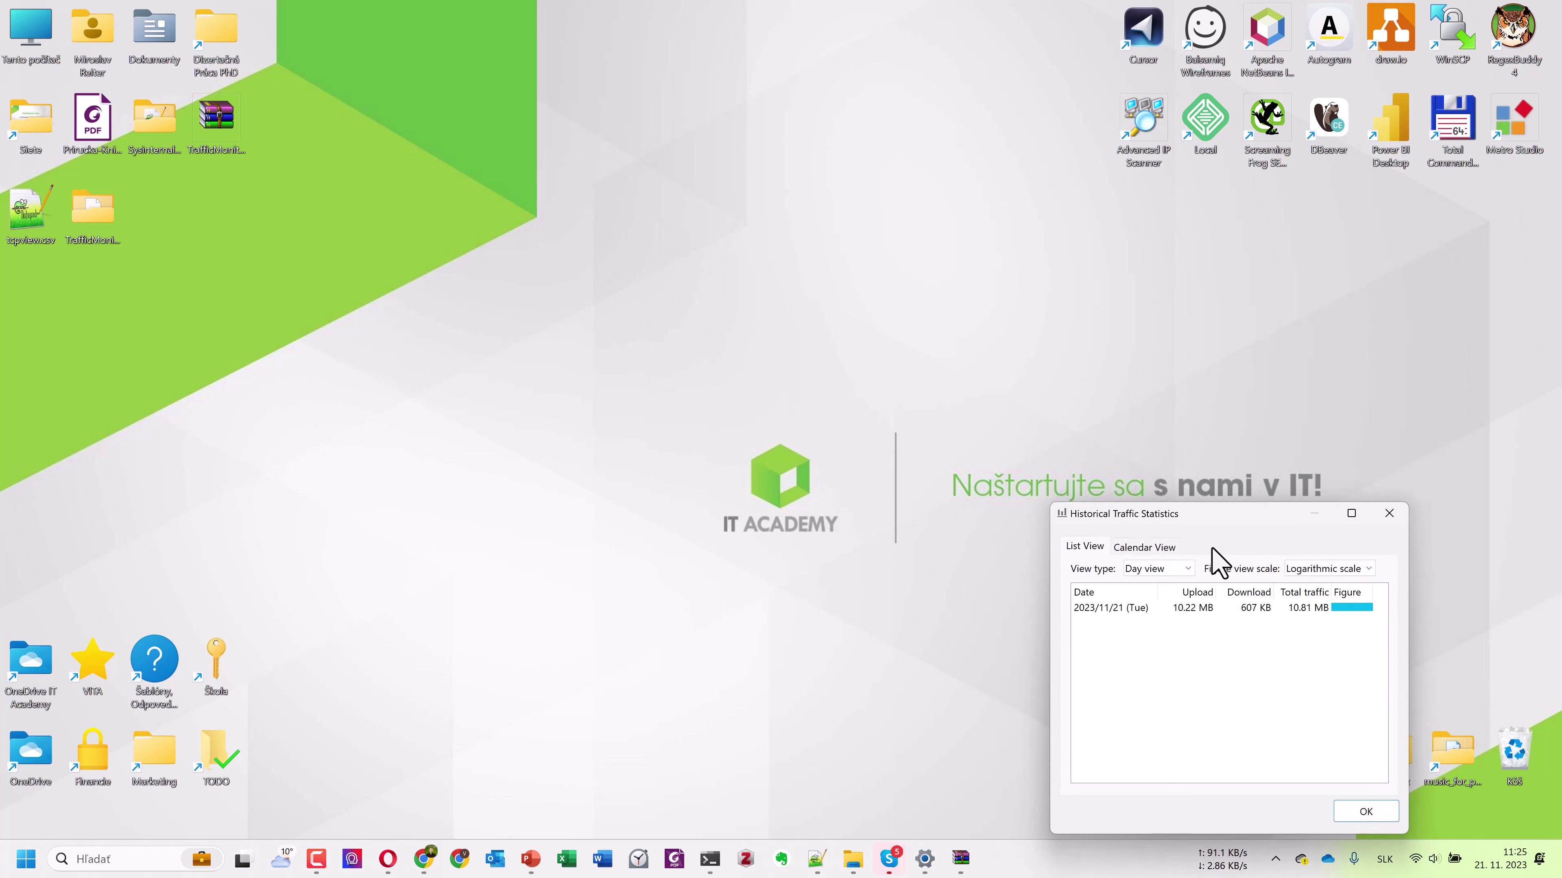
{"action": "left_click_drag", "start_coordinate": [1199, 517], "coordinate": [1043, 320]}
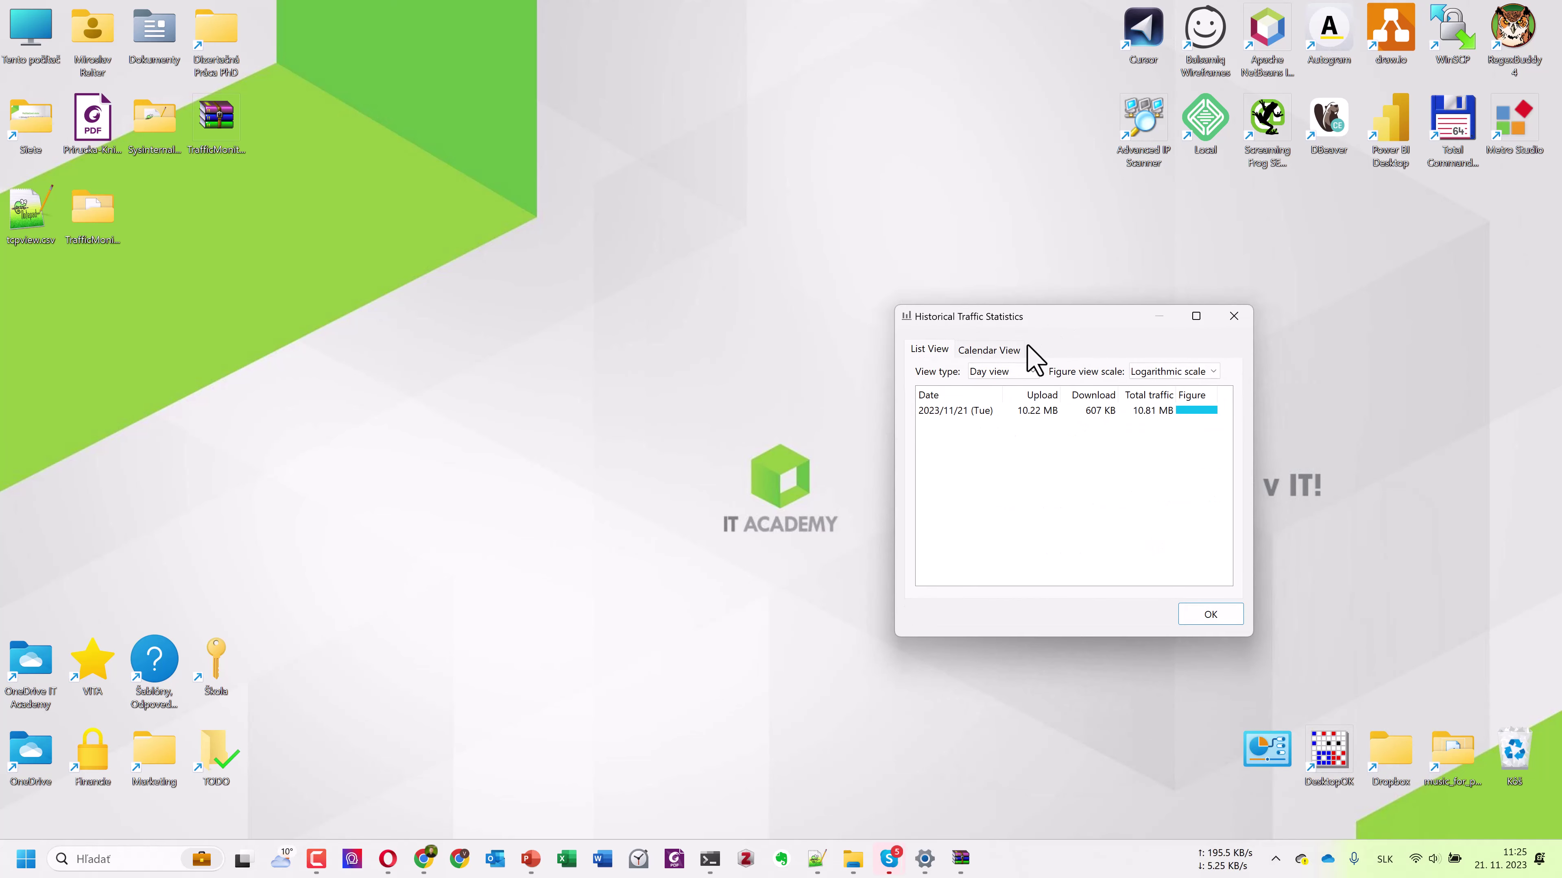
Check the available view types and figure view scales in the list view without changing them.
{"action": "left_click", "coordinate": [1019, 371]}
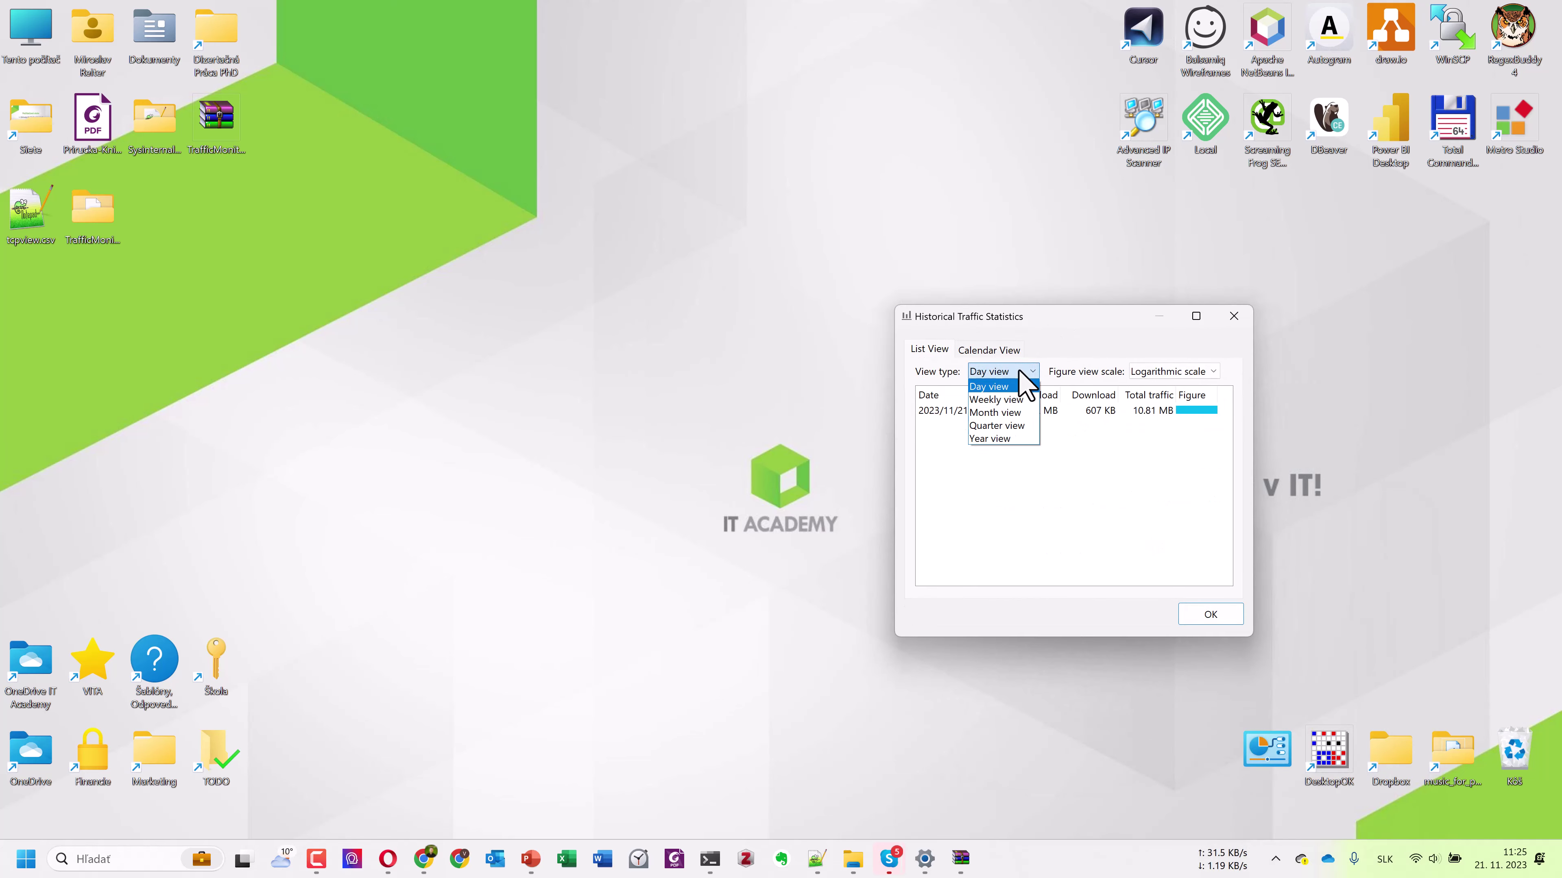
{"action": "left_click", "coordinate": [1157, 498]}
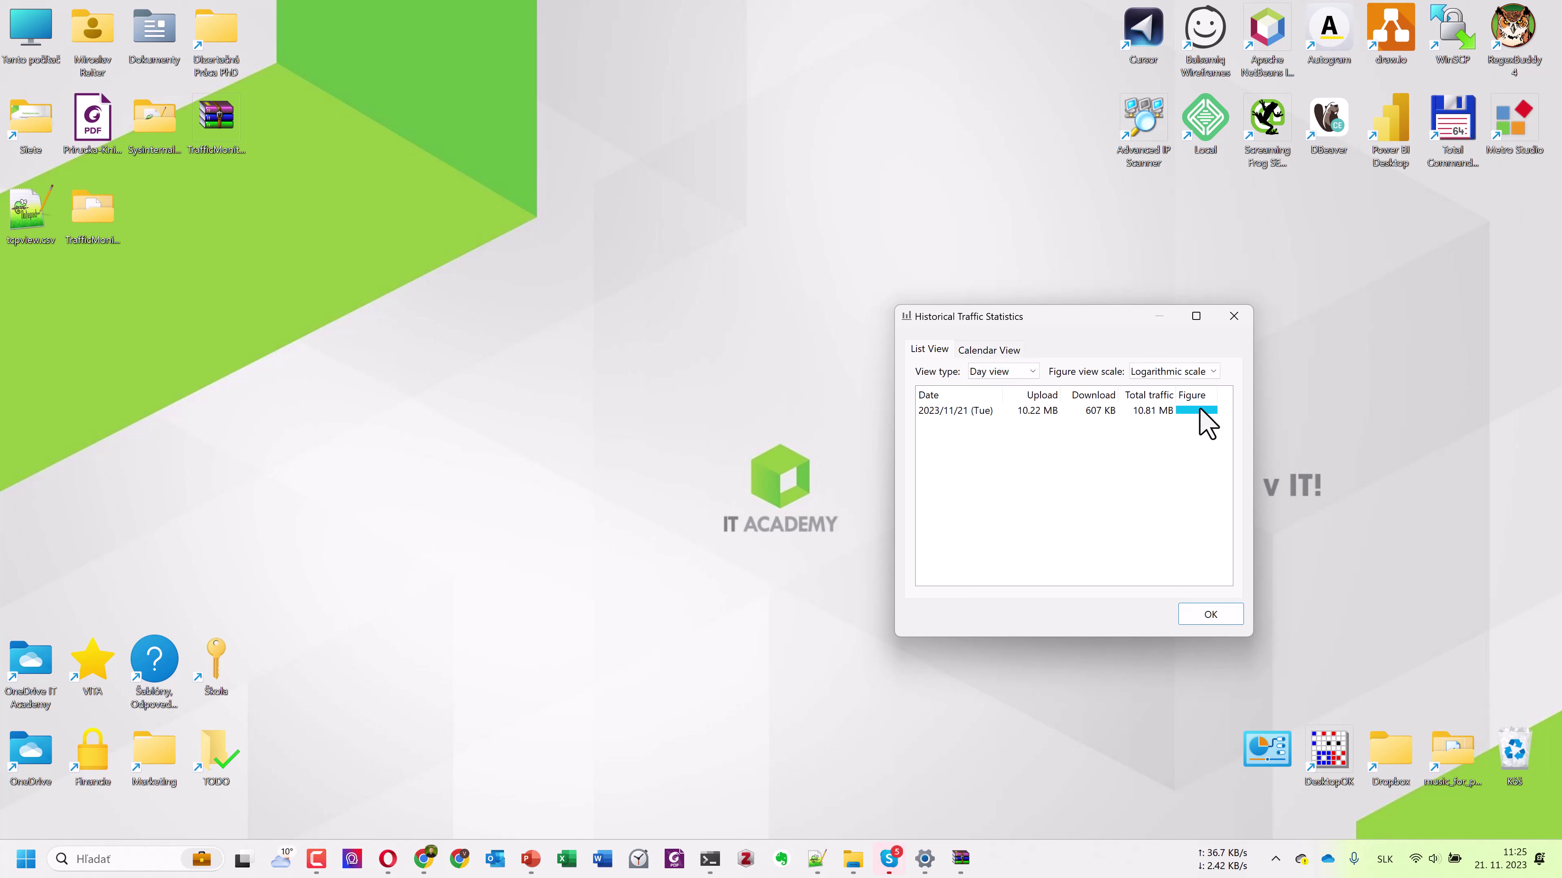
{"action": "left_click", "coordinate": [1177, 370]}
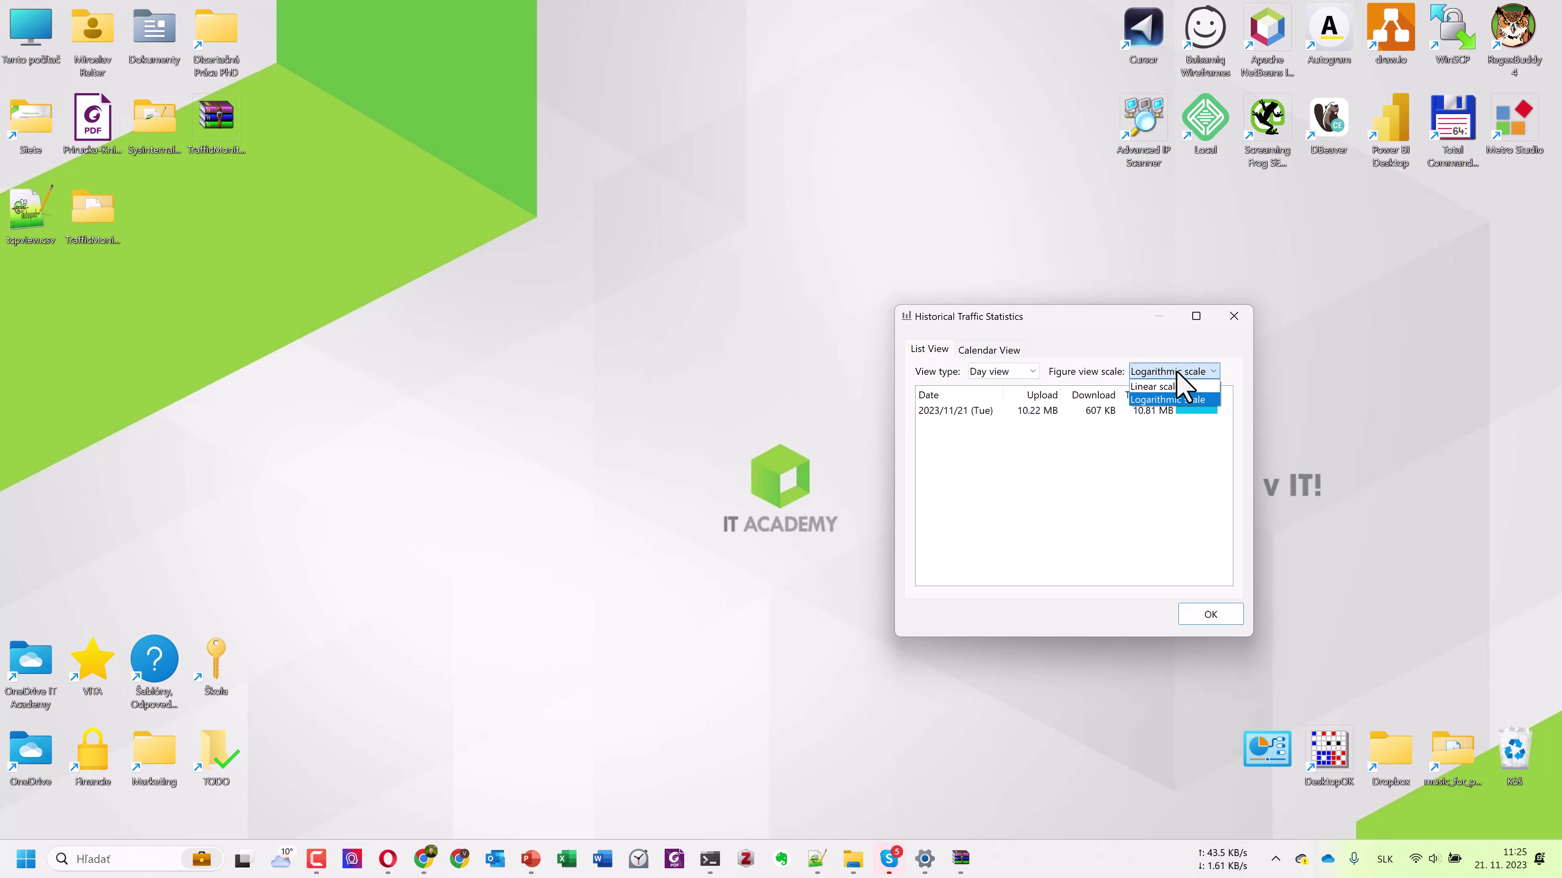
{"action": "left_click", "coordinate": [1161, 355]}
Switch the traffic statistics to the calendar view, check the year and month choices, and go back to October 2023.
{"action": "left_click", "coordinate": [999, 350]}
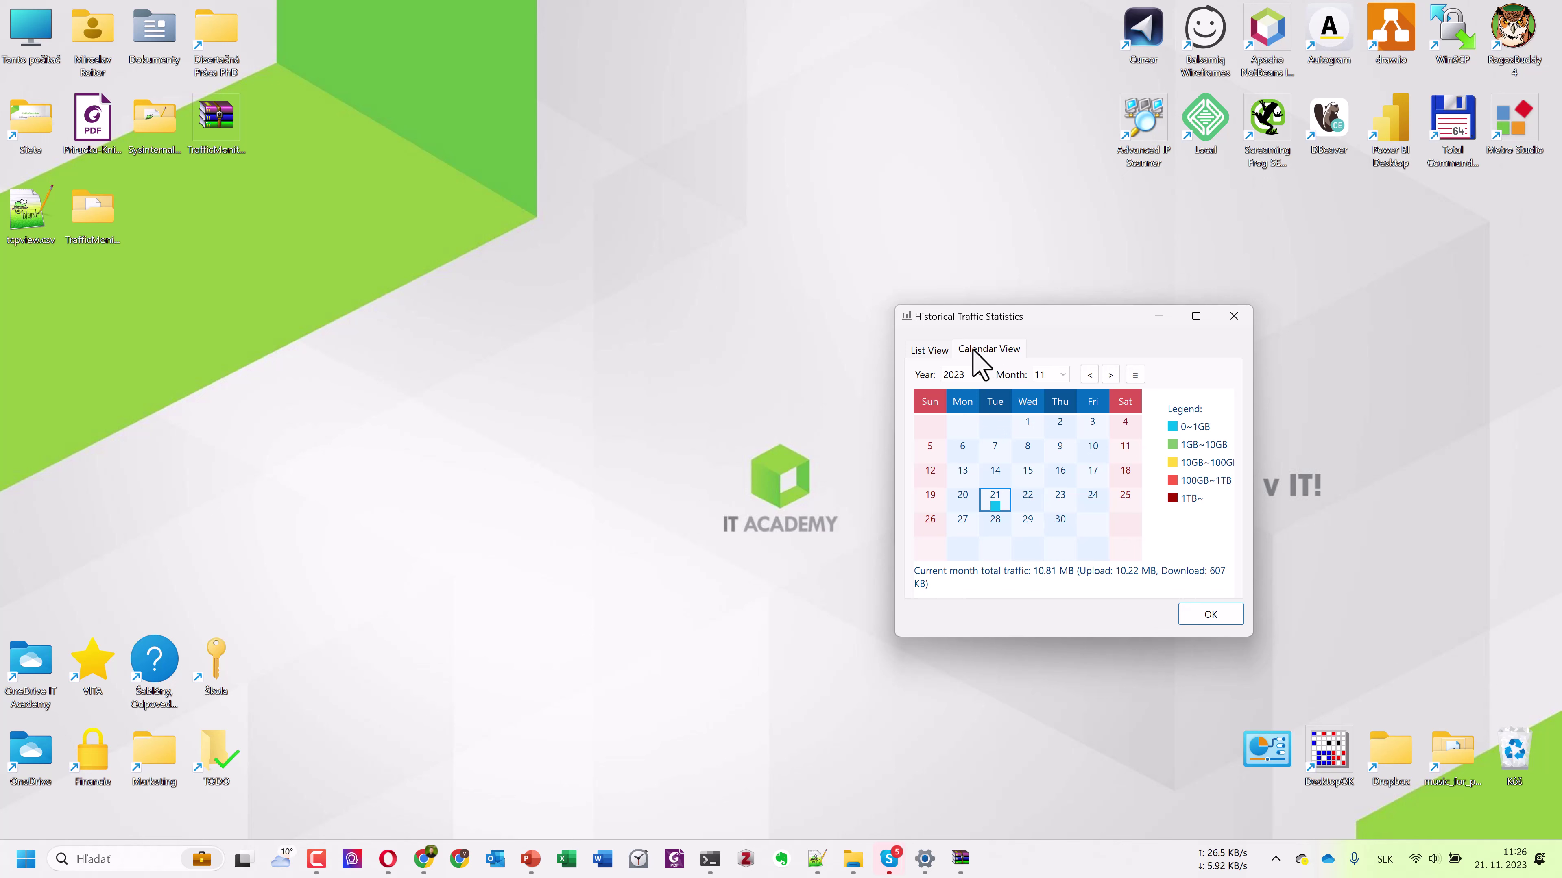
{"action": "left_click", "coordinate": [979, 373]}
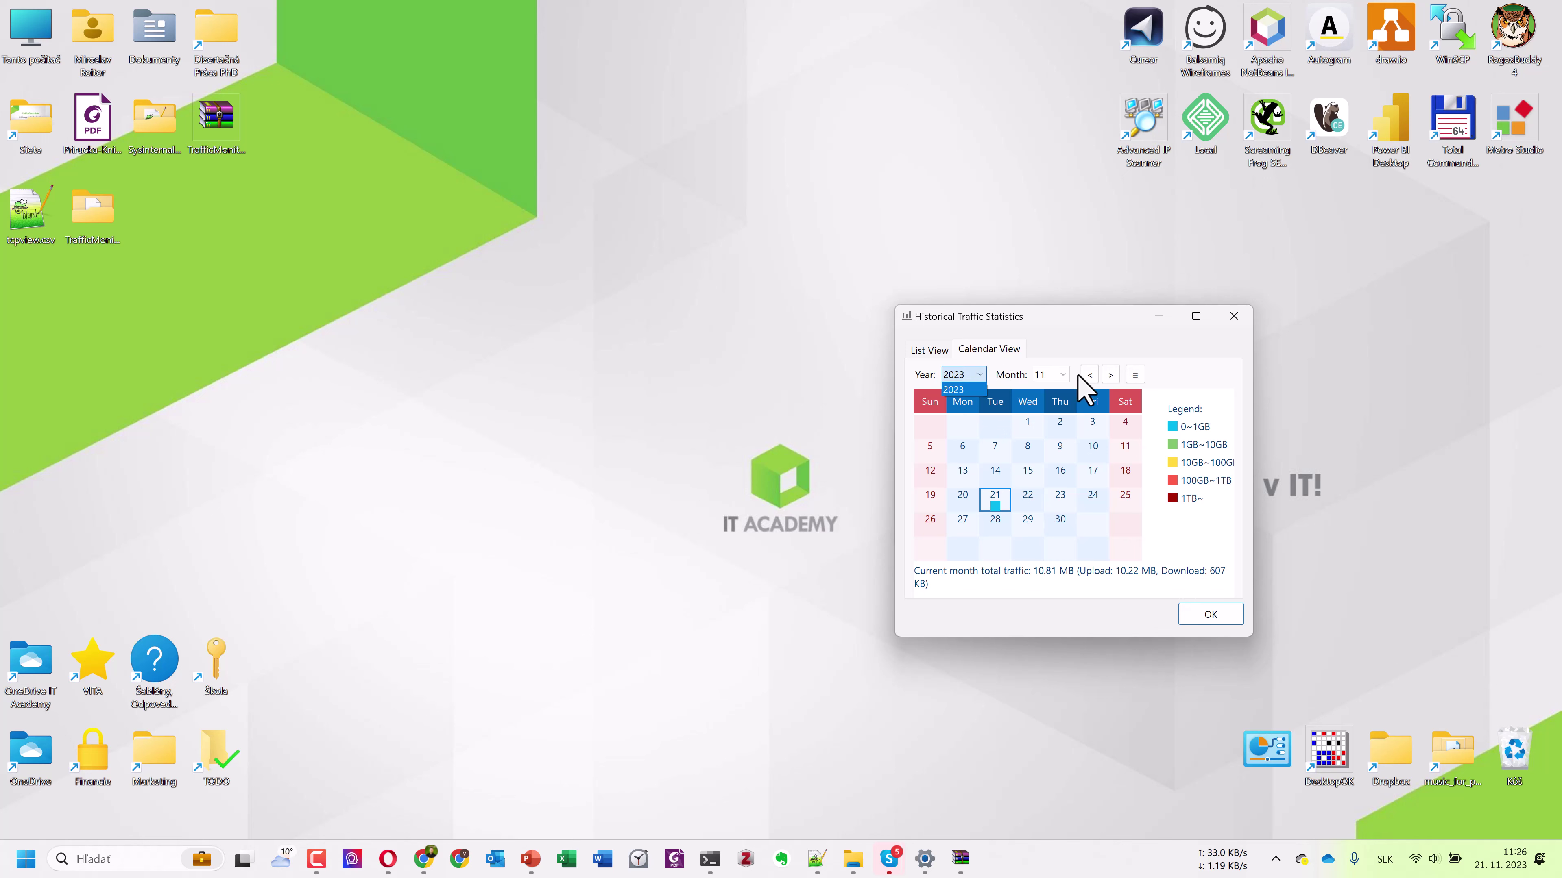
{"action": "left_click", "coordinate": [1089, 376]}
{"action": "left_click", "coordinate": [1090, 376]}
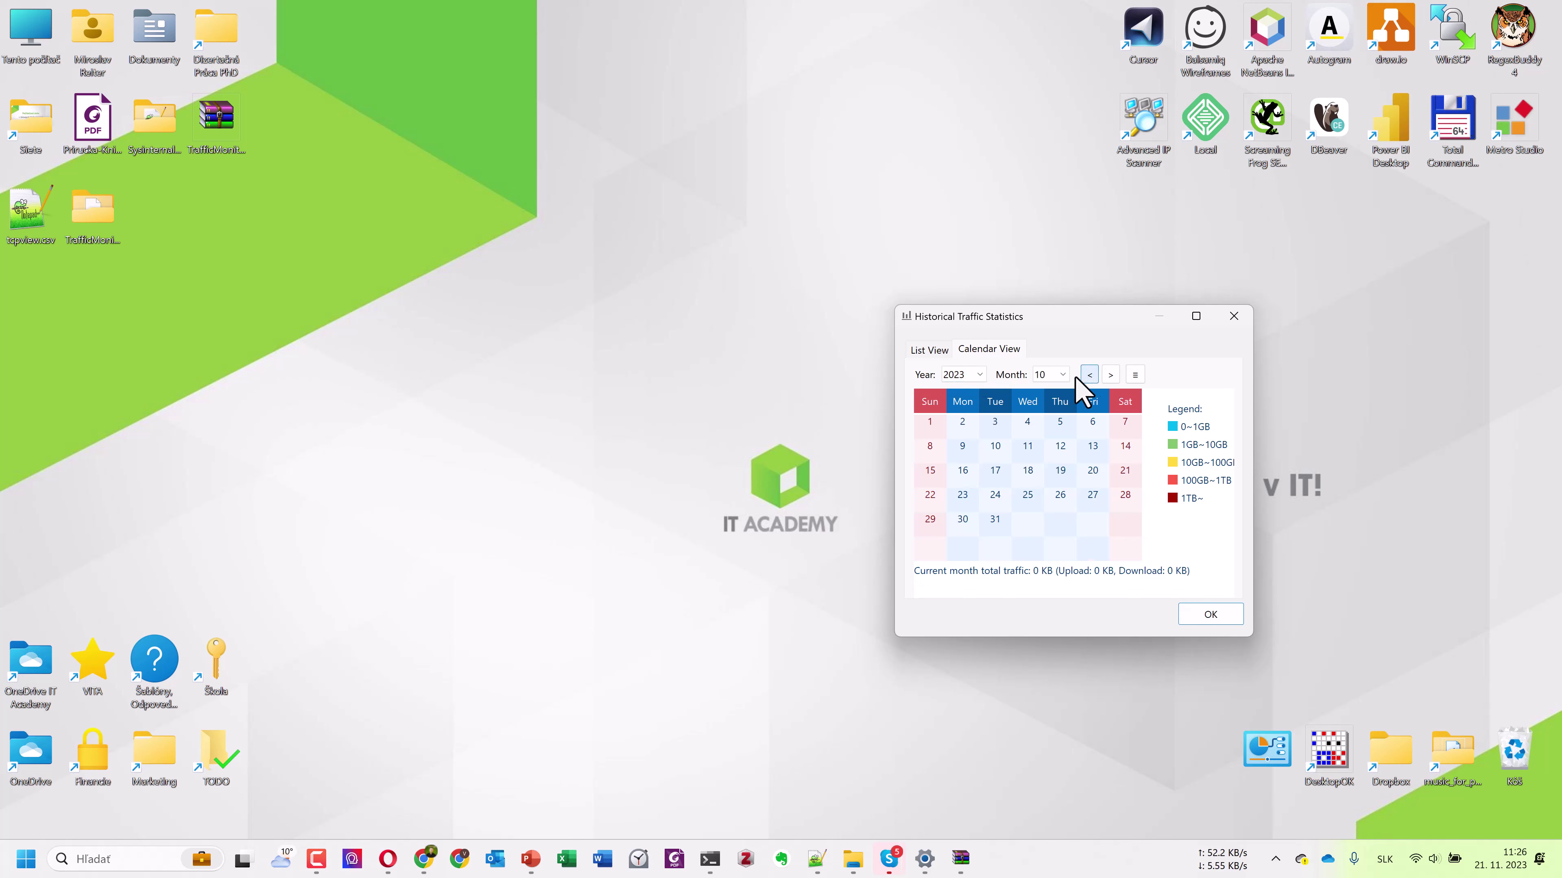
{"action": "left_click", "coordinate": [1063, 375]}
{"action": "left_click", "coordinate": [1052, 372]}
Set Monday as the calendar's first day of the week, return to the list view and close the statistics.
{"action": "left_click", "coordinate": [1135, 374]}
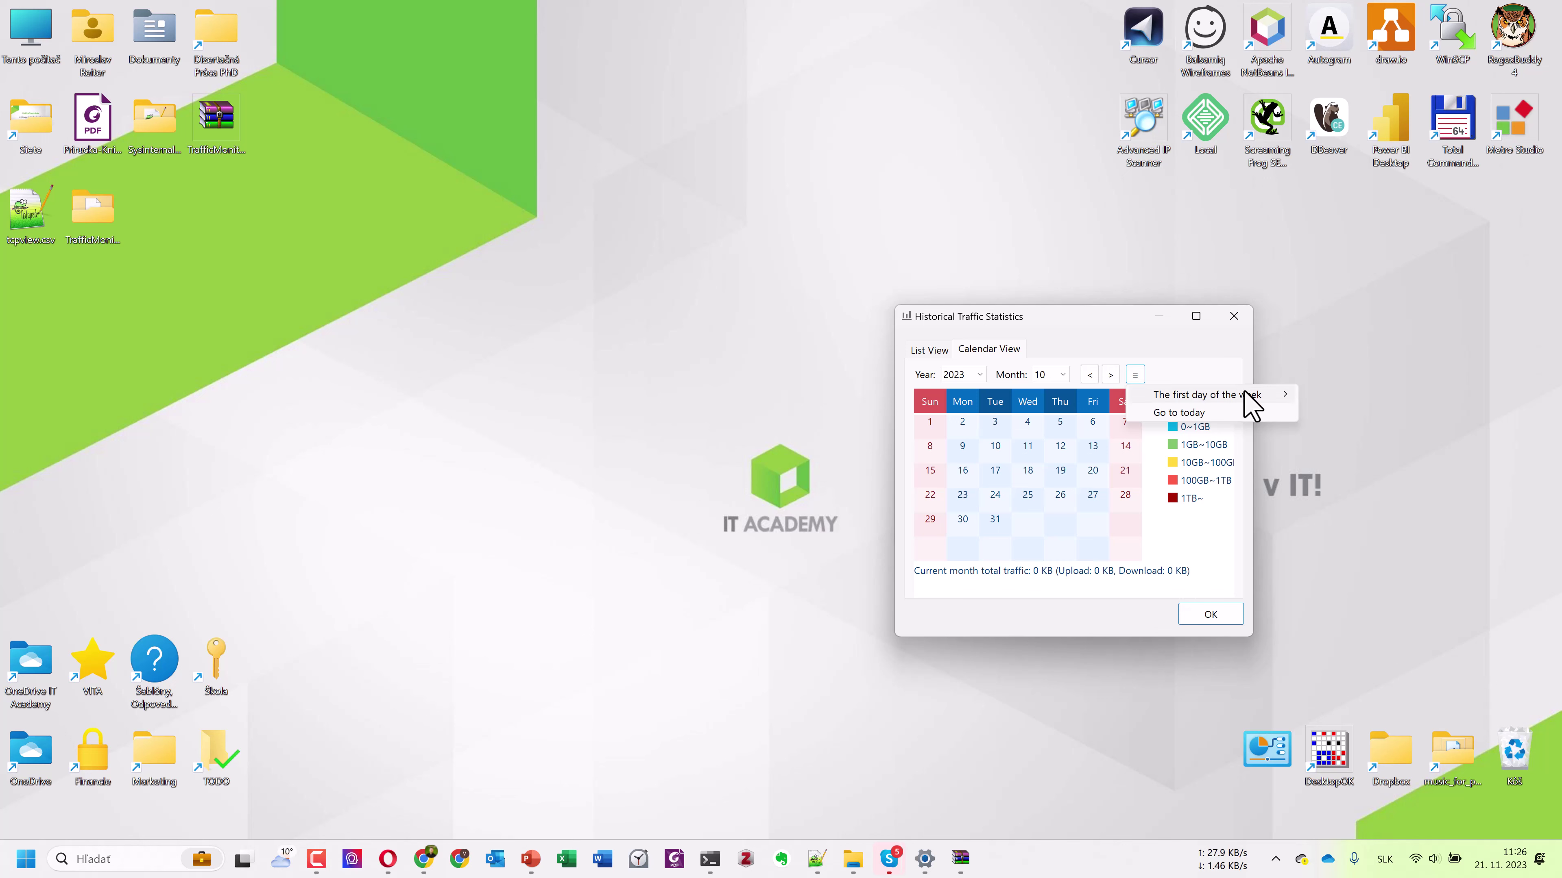
{"action": "mouse_move", "coordinate": [1248, 403]}
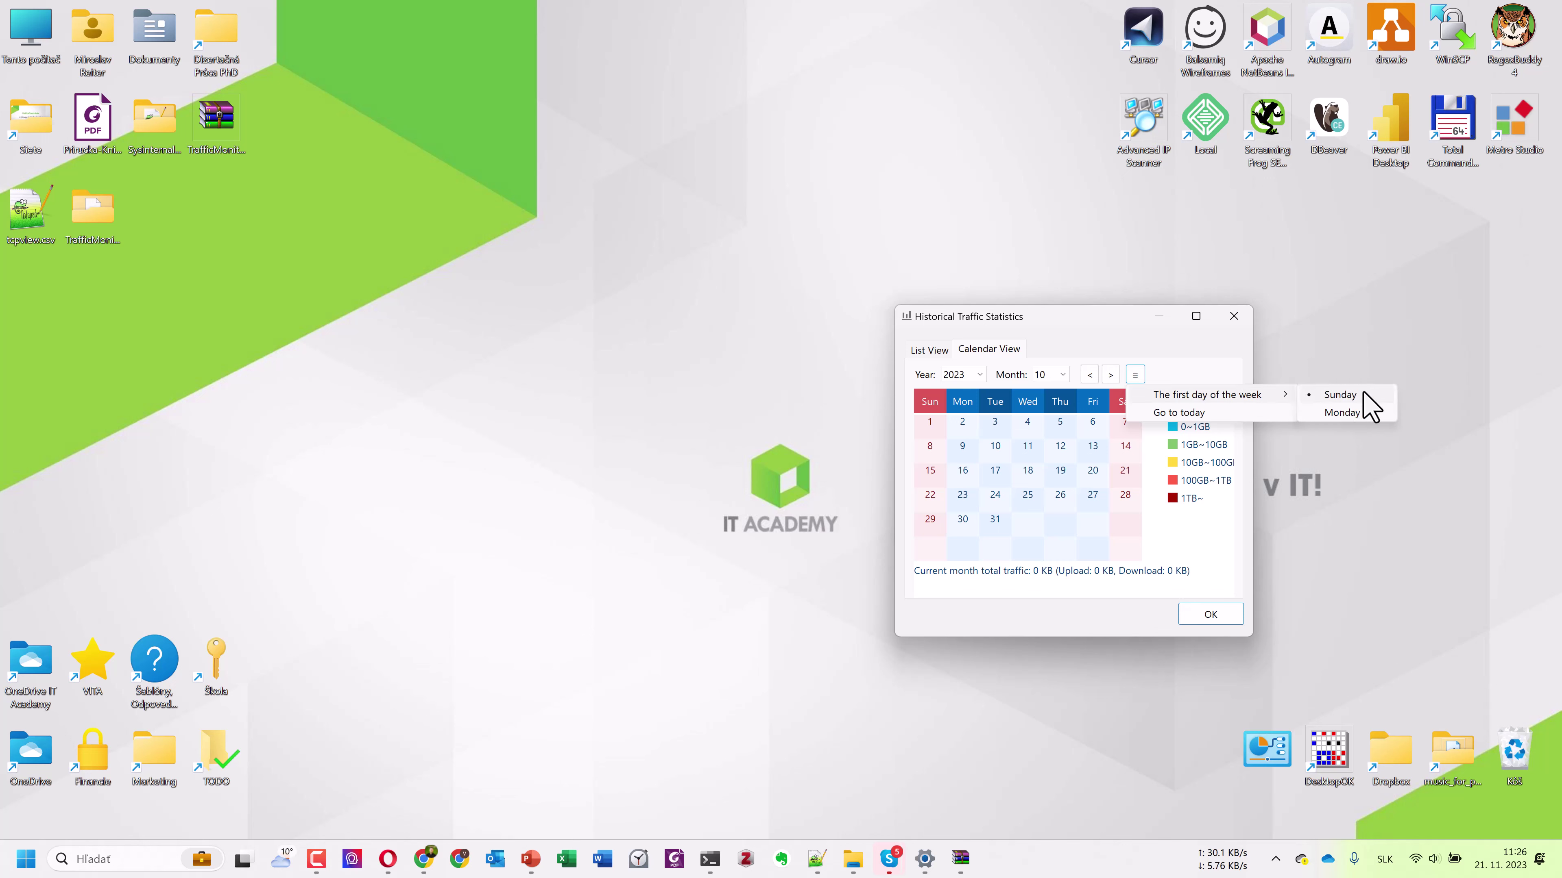
{"action": "left_click", "coordinate": [1347, 412]}
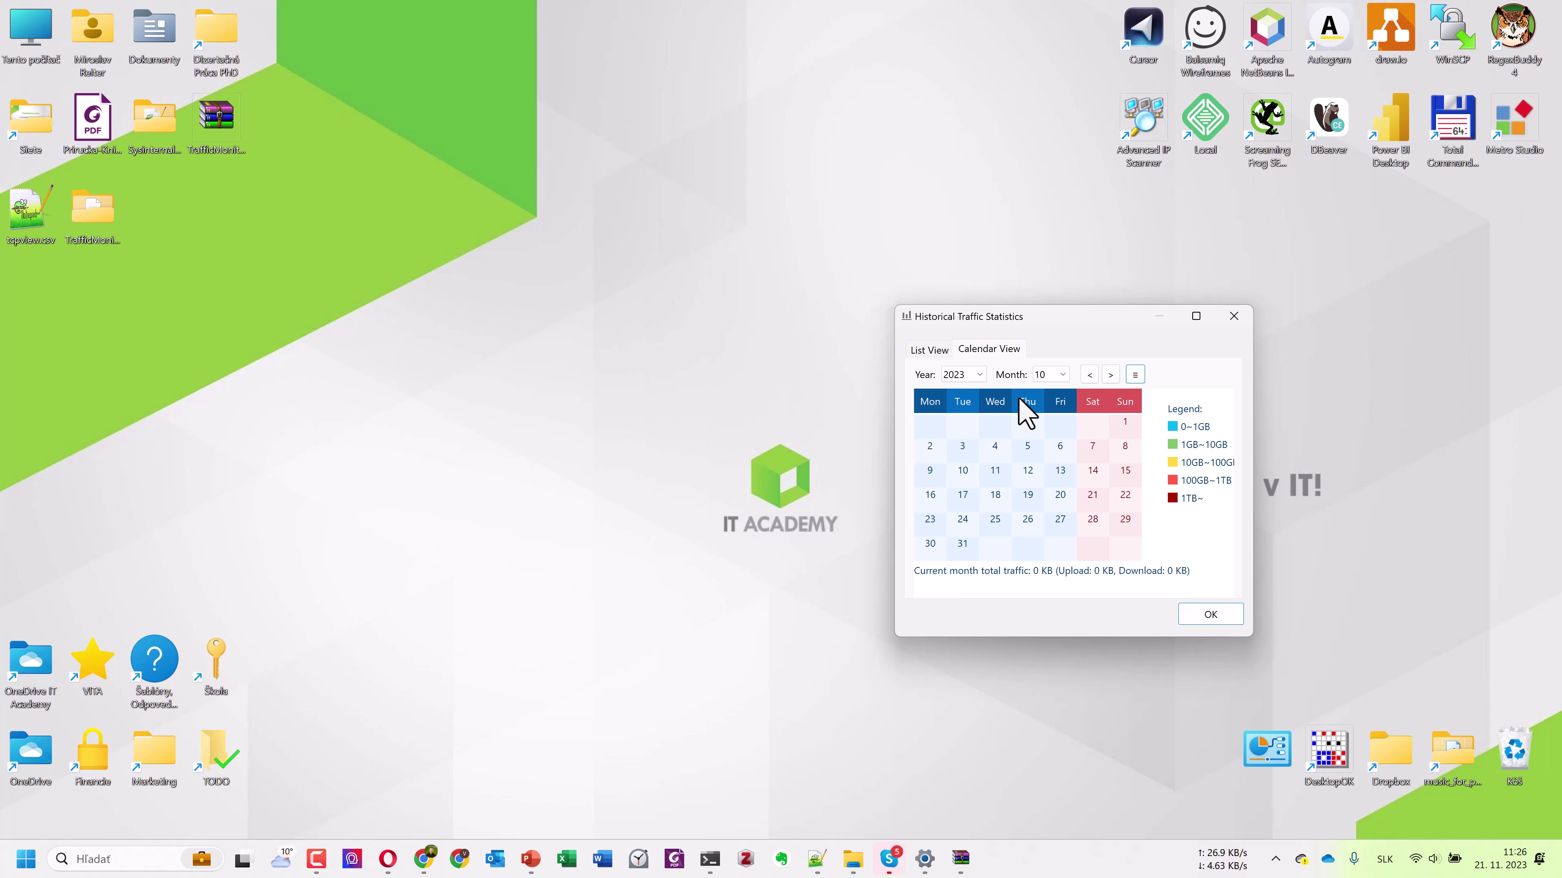
{"action": "left_click", "coordinate": [1134, 374]}
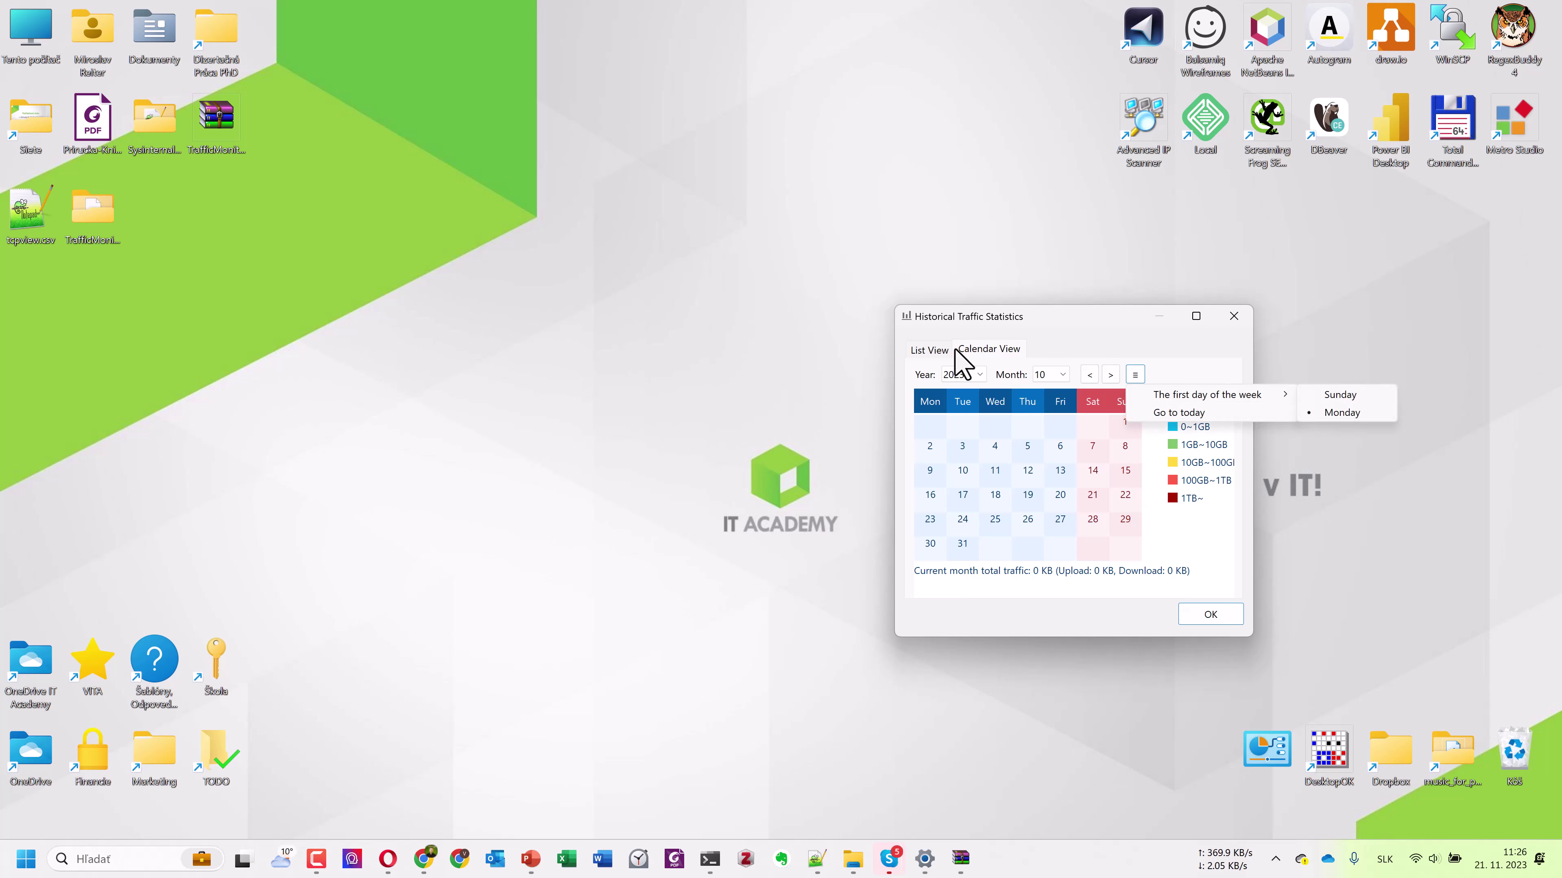
{"action": "left_click", "coordinate": [930, 349]}
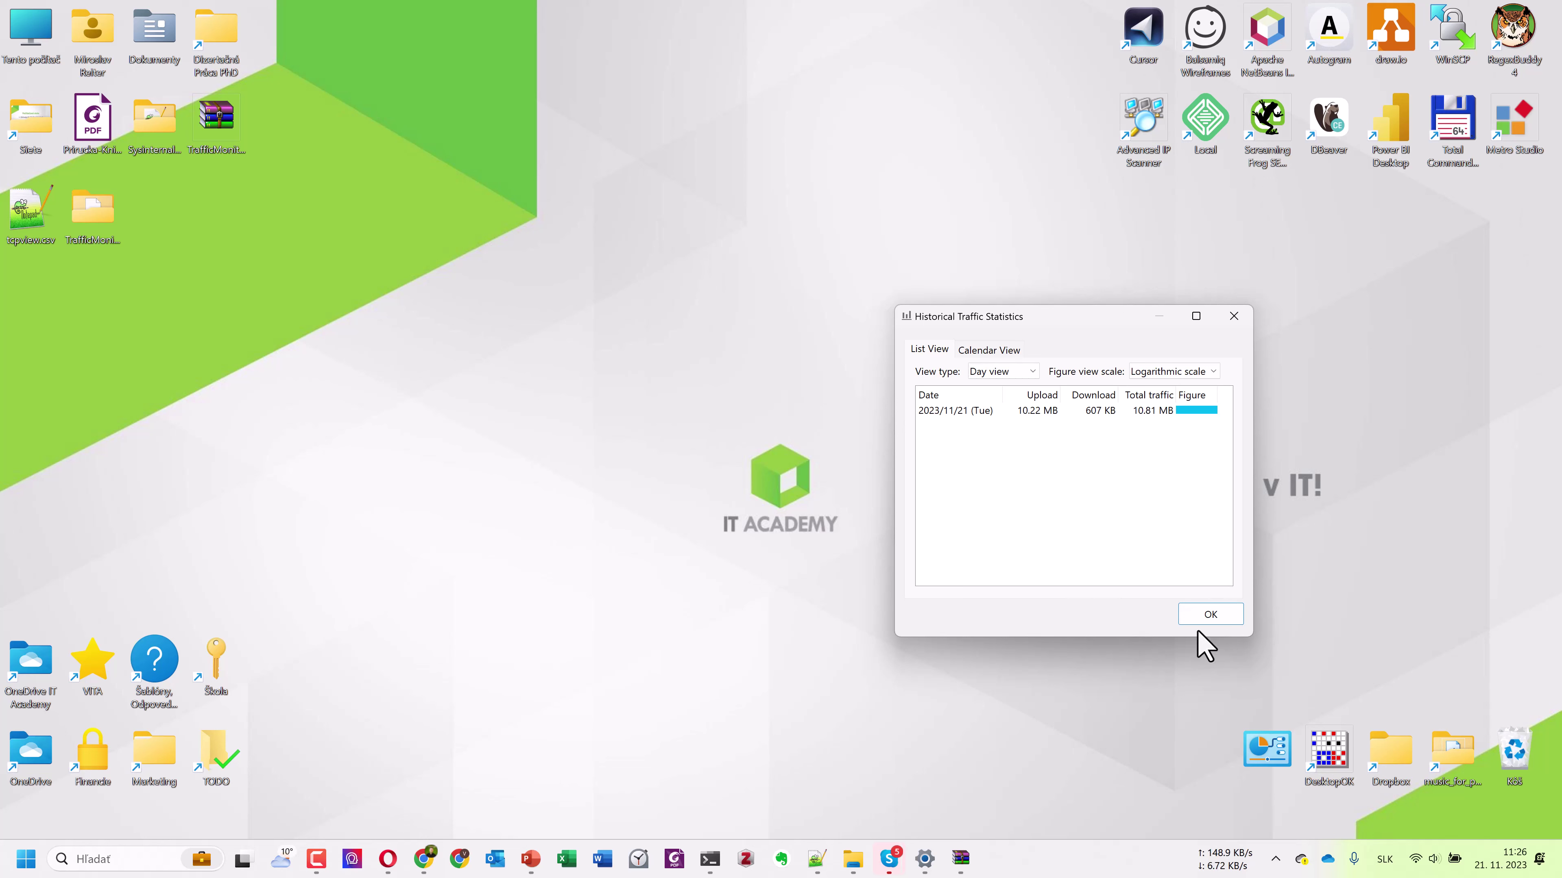
{"action": "left_click", "coordinate": [1206, 615]}
Add CPU usage, Memory usage and Total speed to the items TrafficMonitor displays in the taskbar.
{"action": "right_click", "coordinate": [1222, 859]}
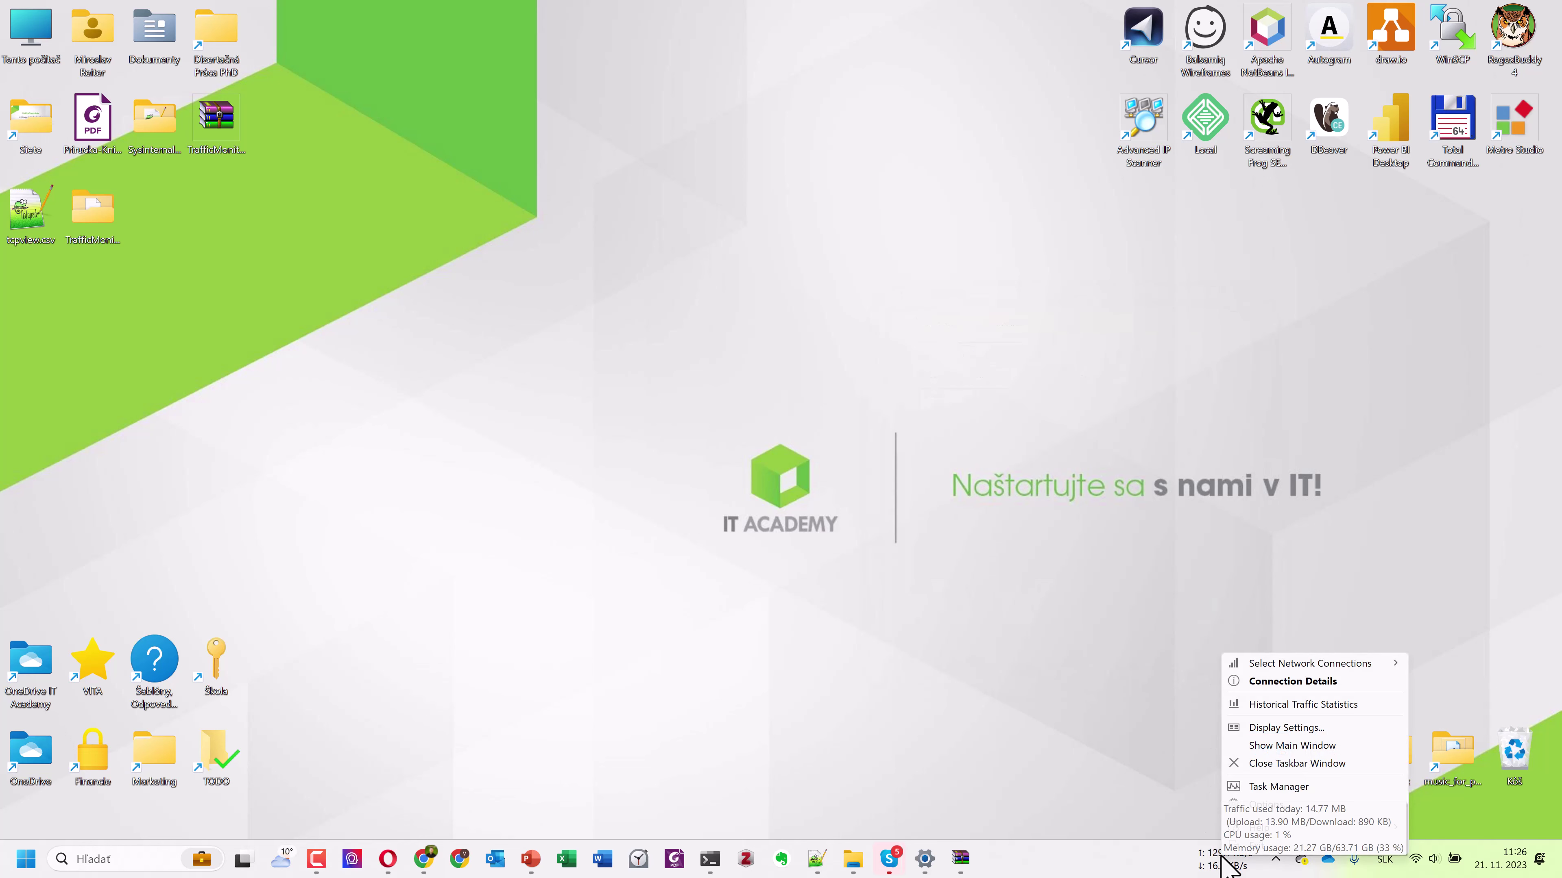
{"action": "mouse_move", "coordinate": [1241, 829]}
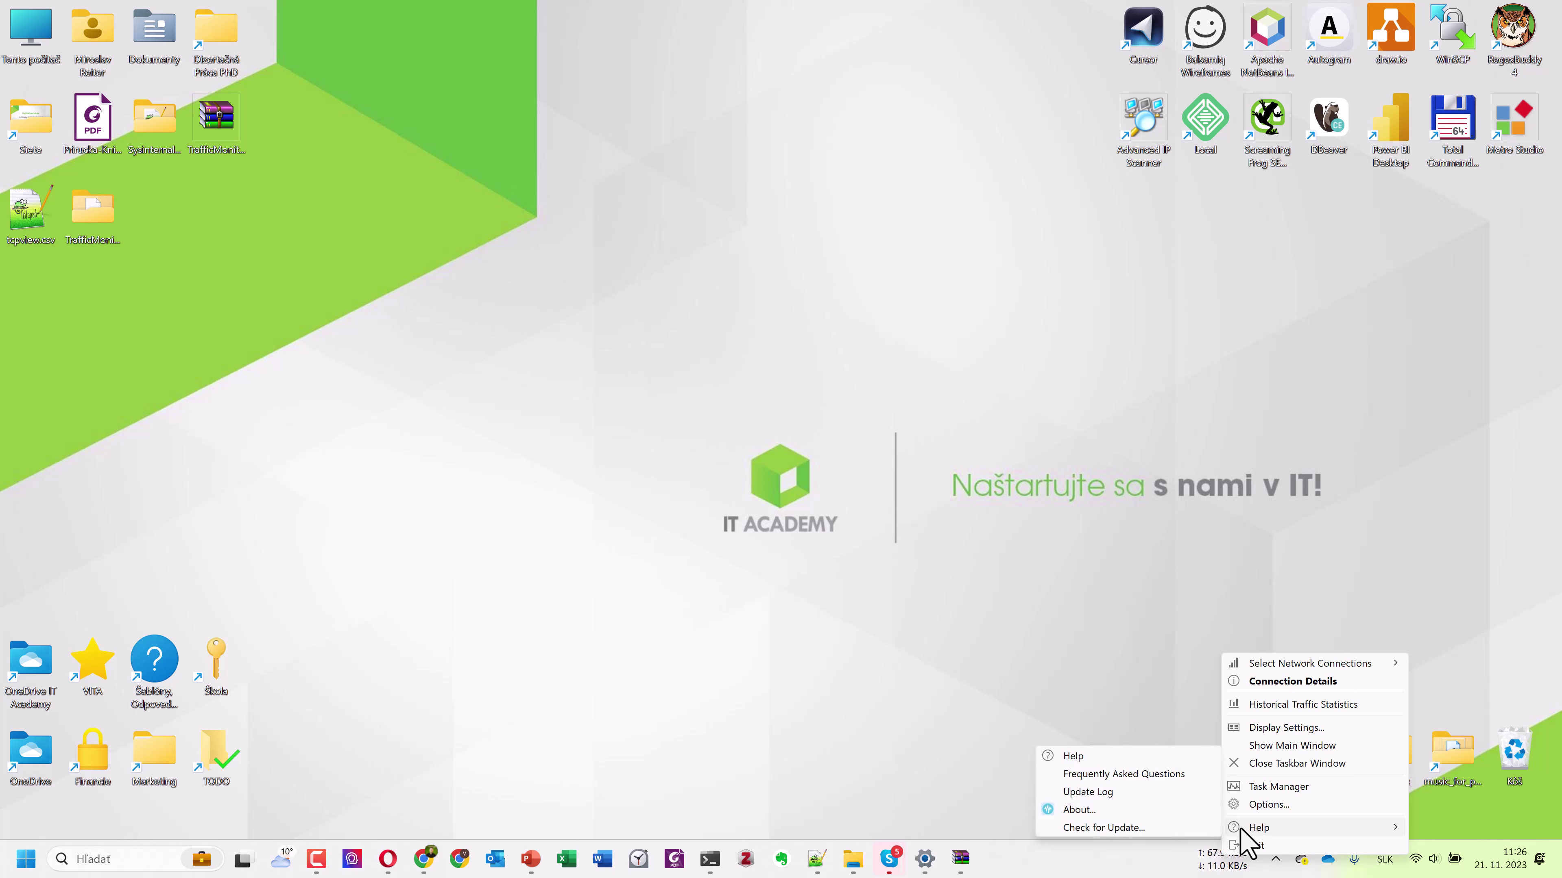
{"action": "left_click", "coordinate": [1259, 733]}
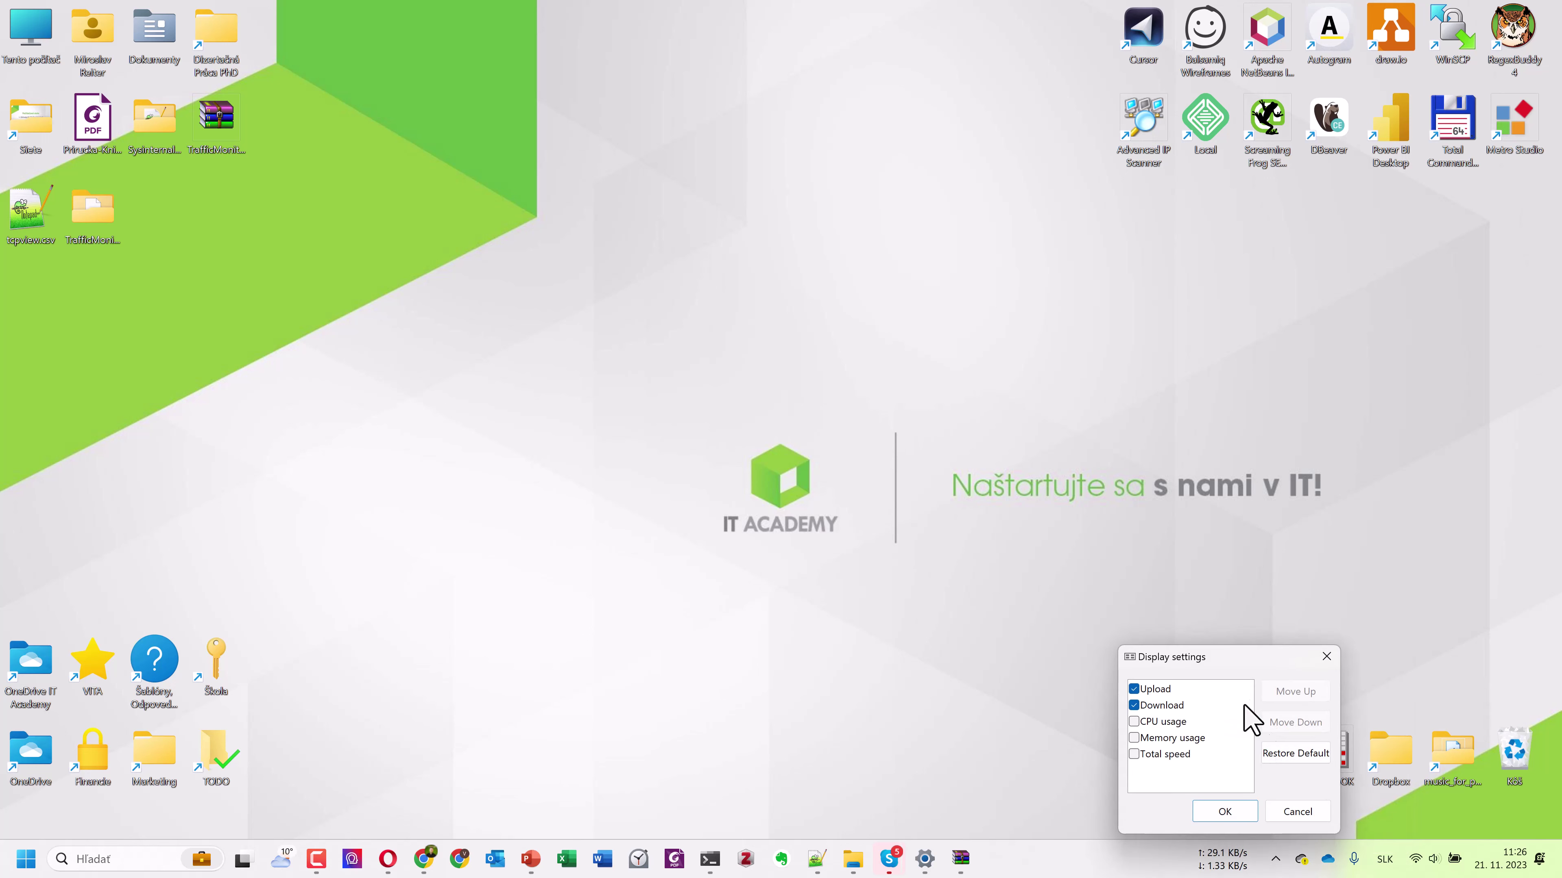
{"action": "left_click_drag", "start_coordinate": [1199, 660], "coordinate": [1106, 559]}
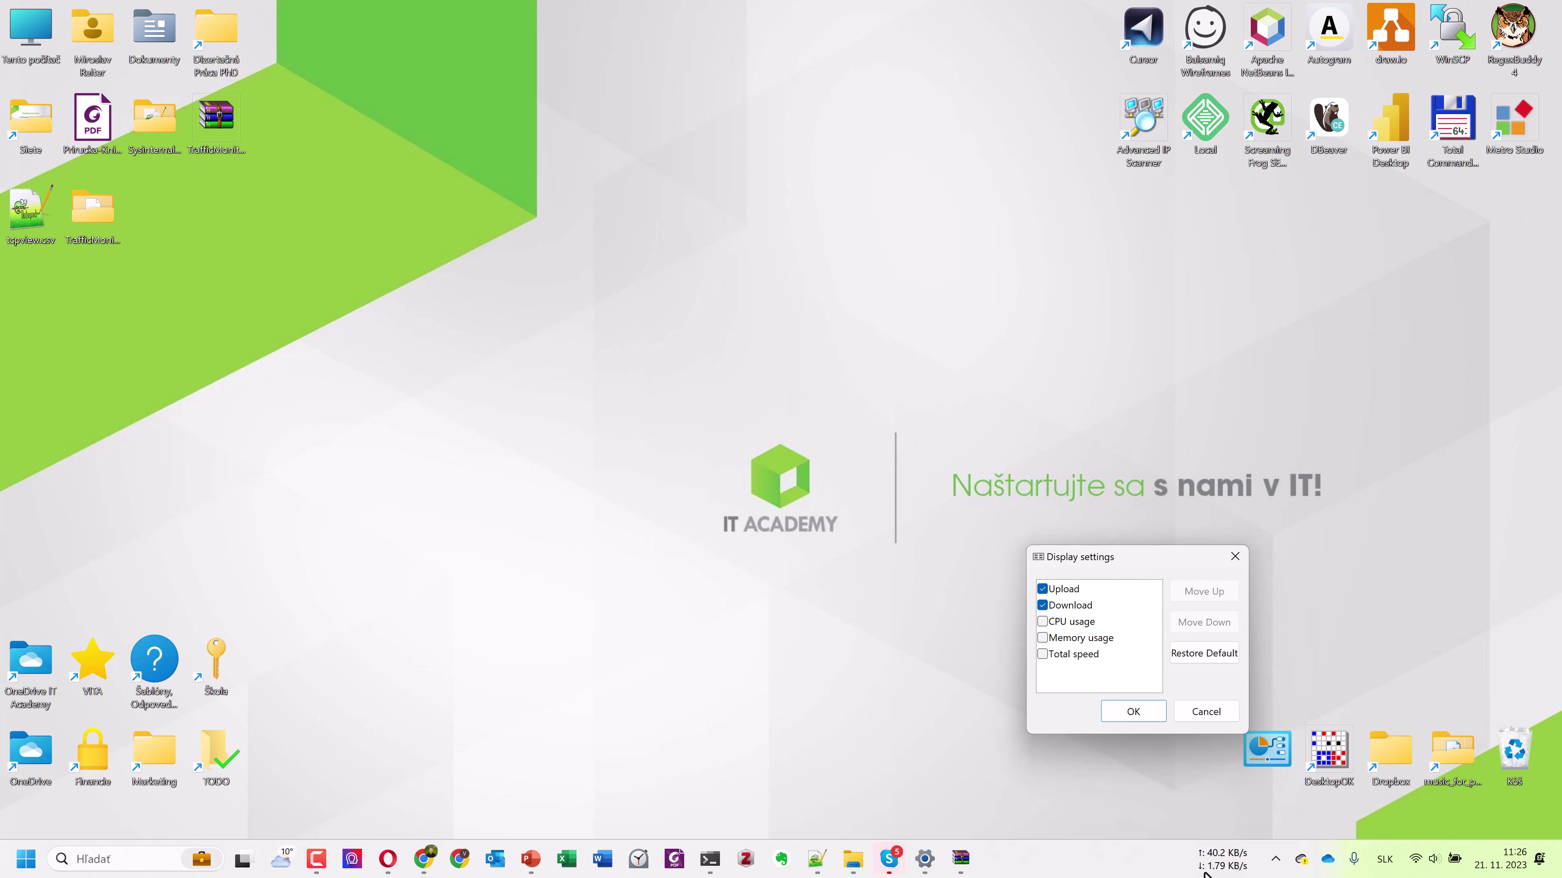
{"action": "left_click", "coordinate": [1042, 622]}
{"action": "left_click", "coordinate": [1042, 639]}
{"action": "left_click", "coordinate": [1042, 655]}
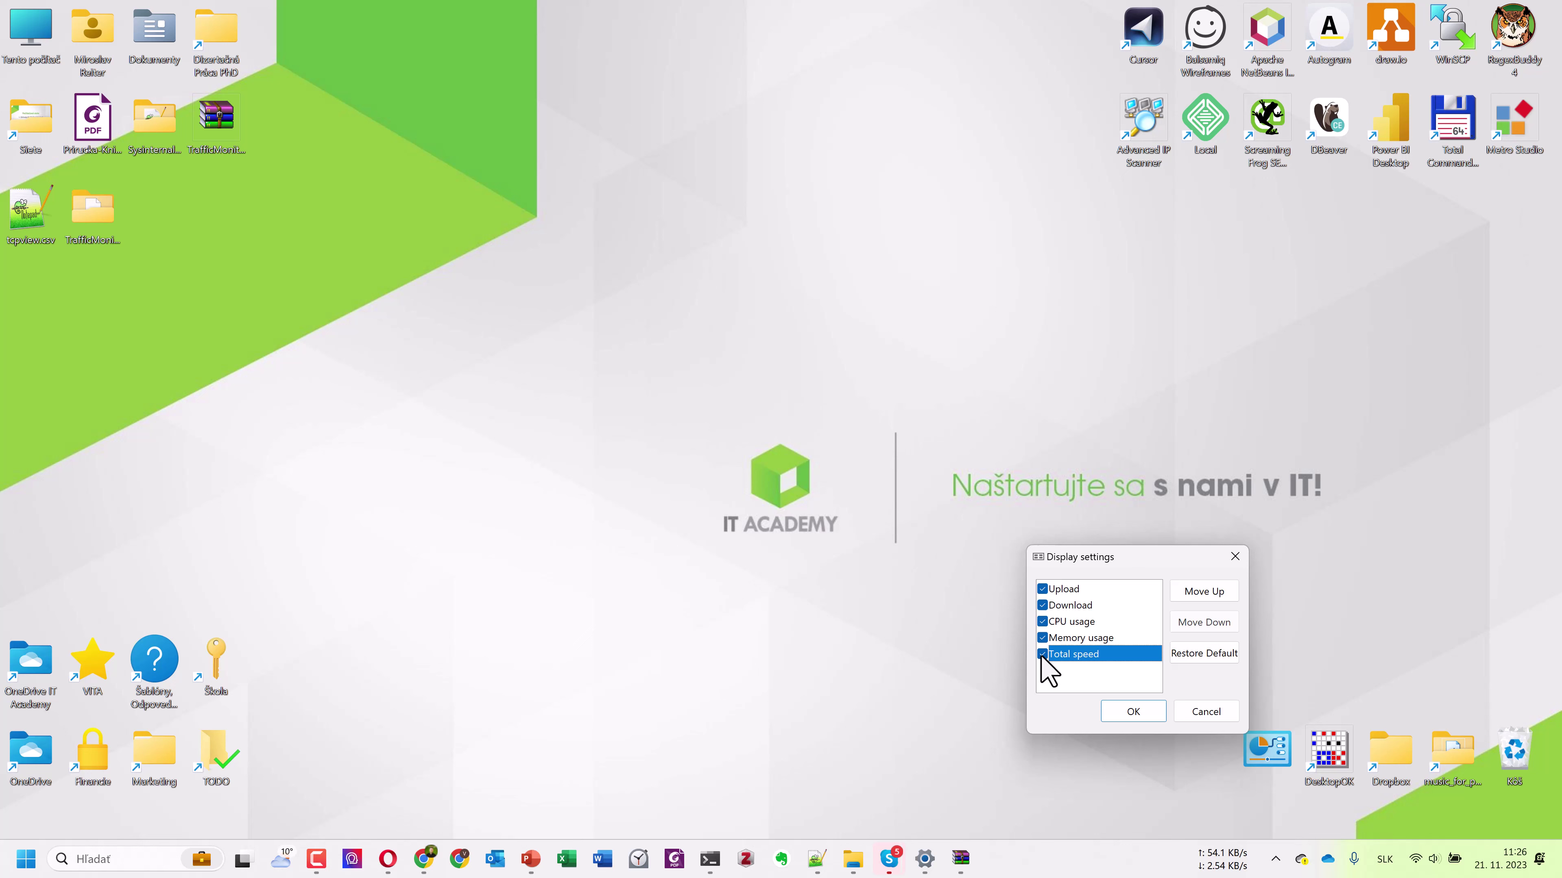
{"action": "left_click", "coordinate": [1133, 714]}
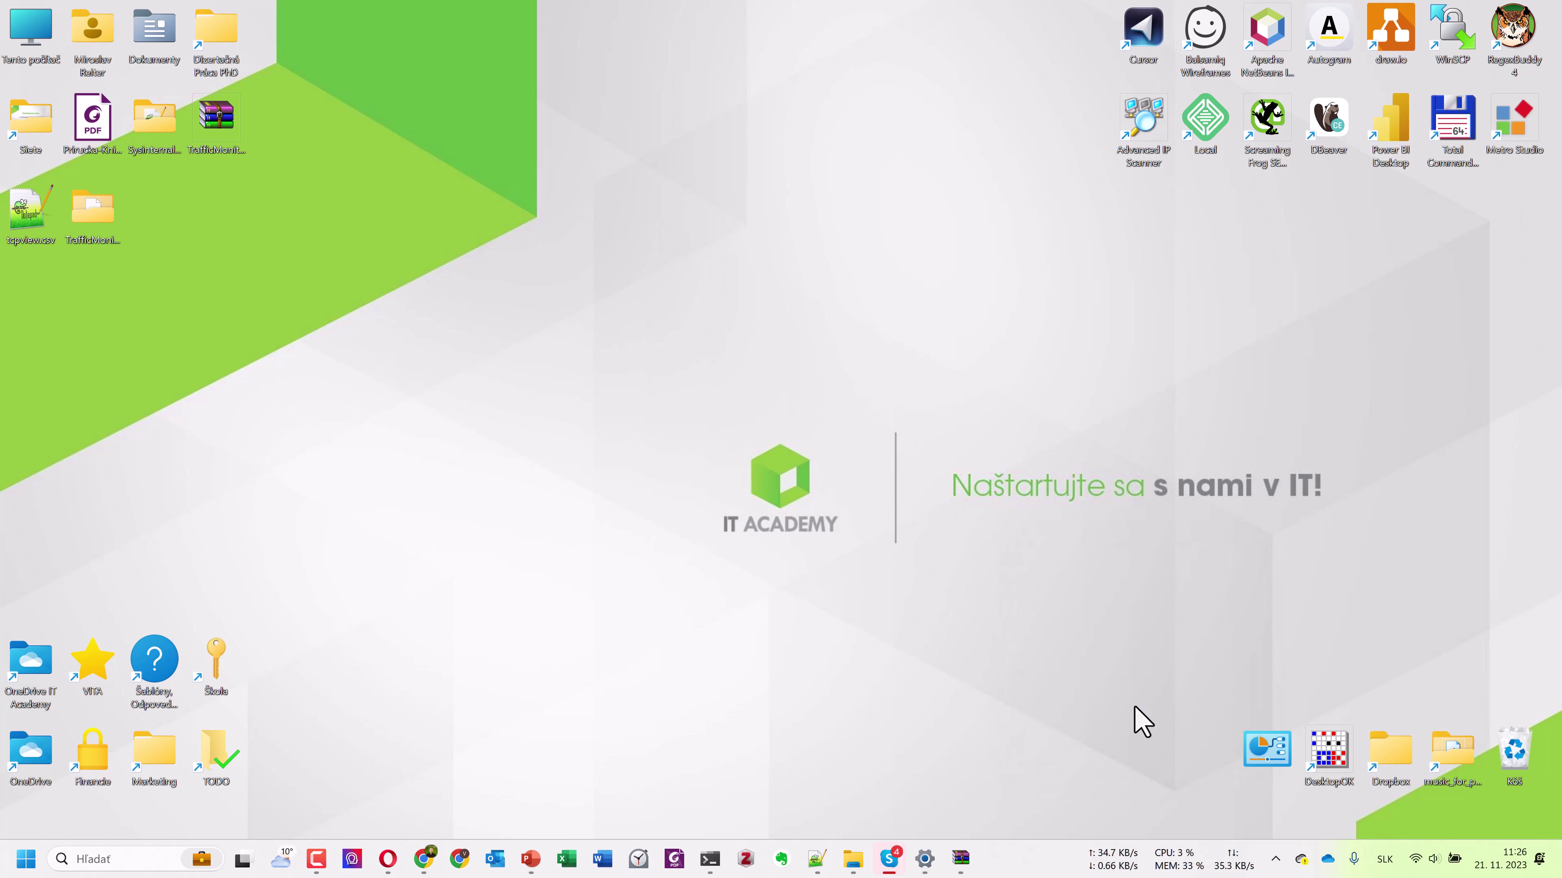
Reopen the taskbar display settings, select CPU usage to view its reordering options, and cancel without changes.
{"action": "right_click", "coordinate": [1197, 857]}
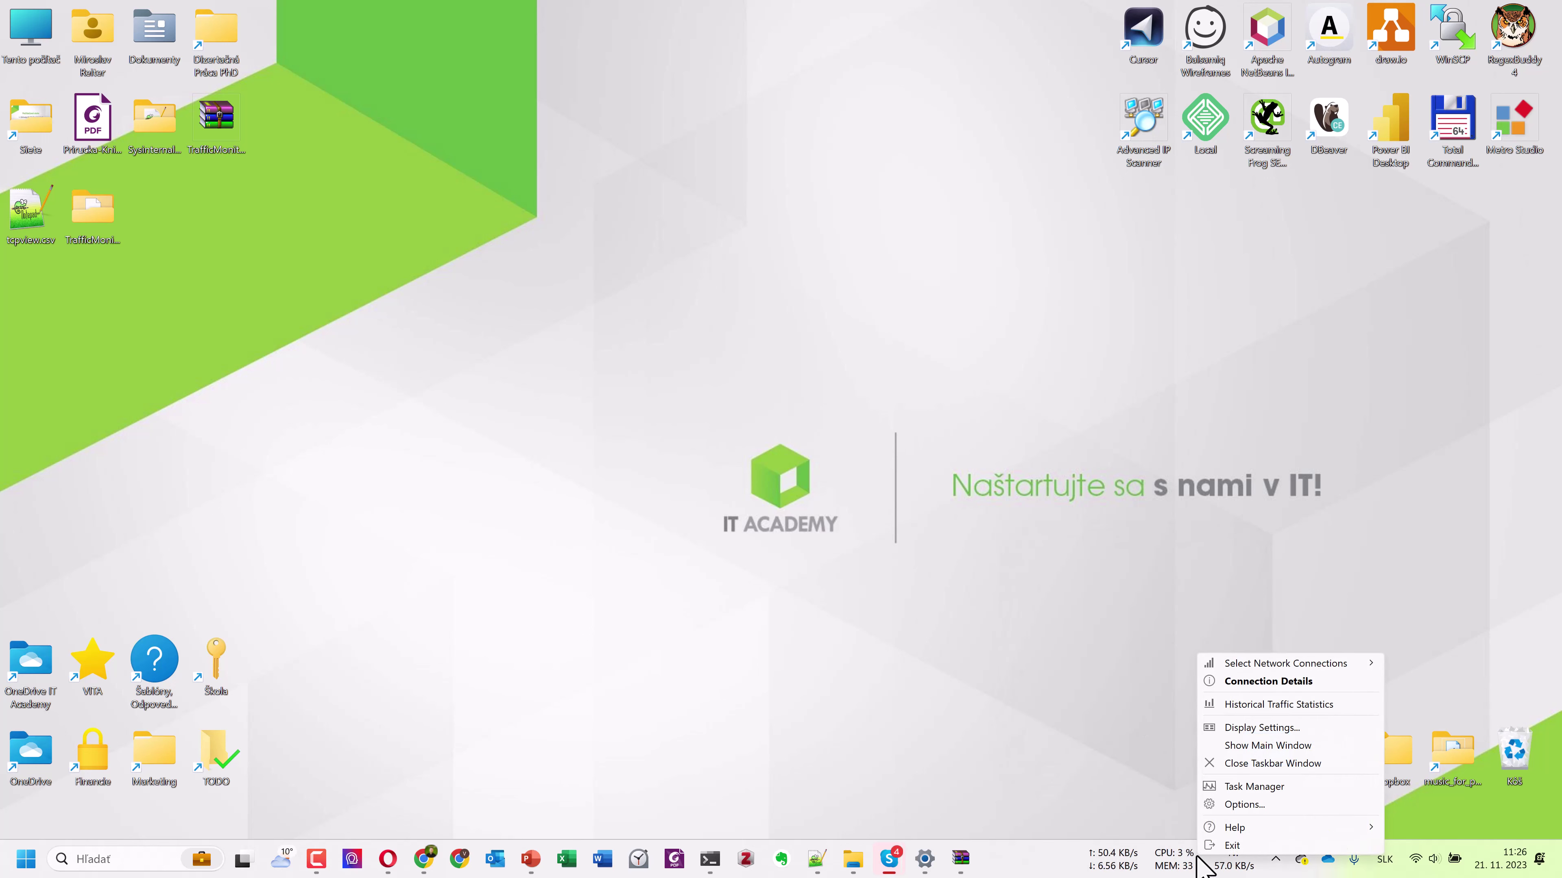
{"action": "left_click", "coordinate": [1253, 727]}
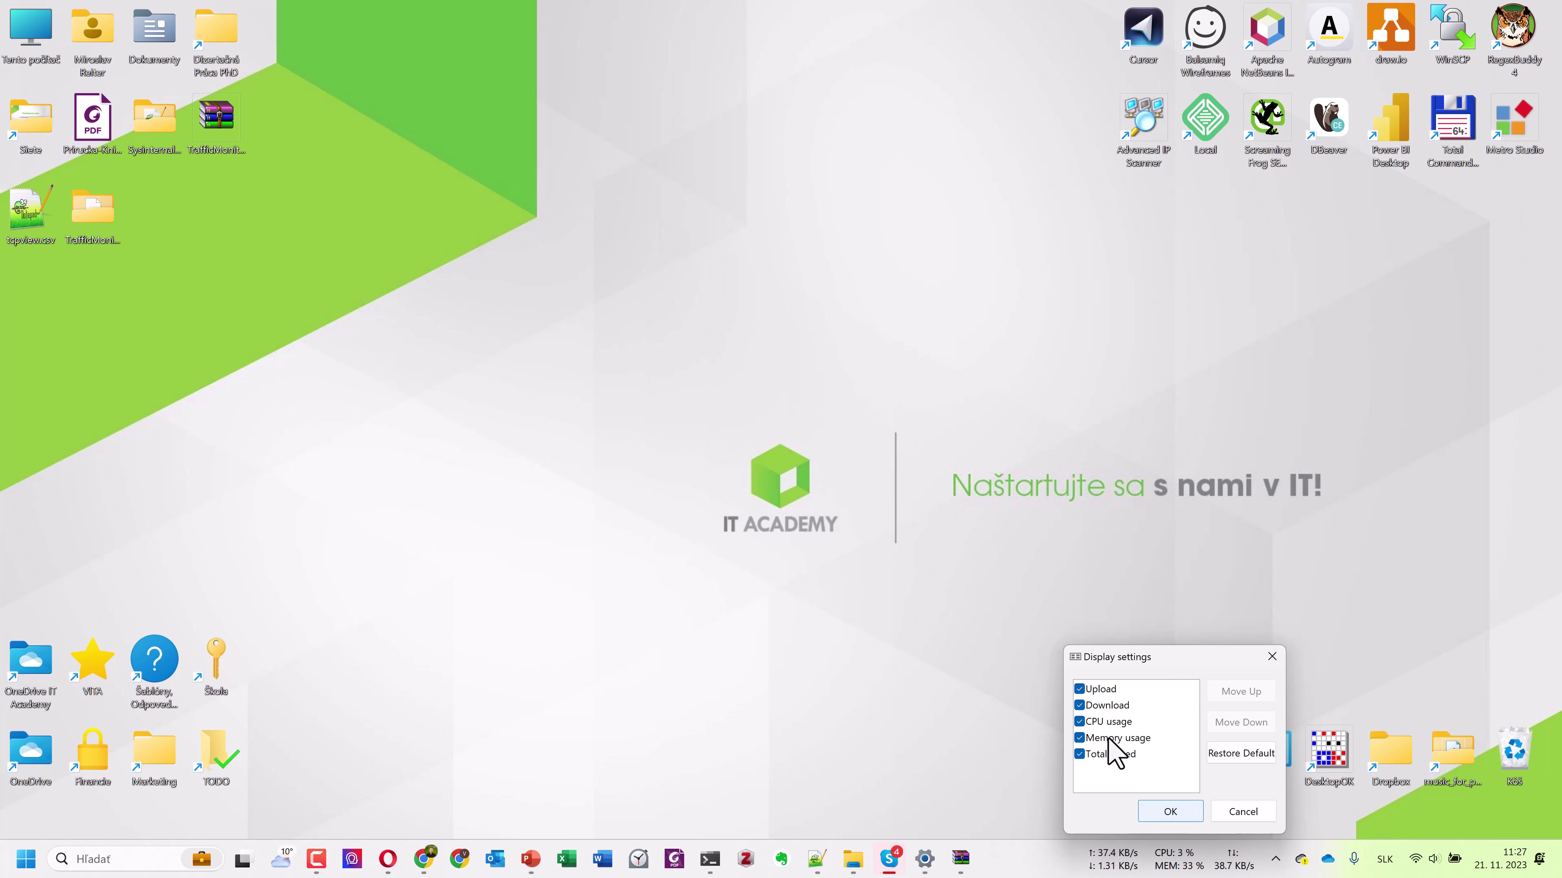
{"action": "left_click", "coordinate": [1110, 721]}
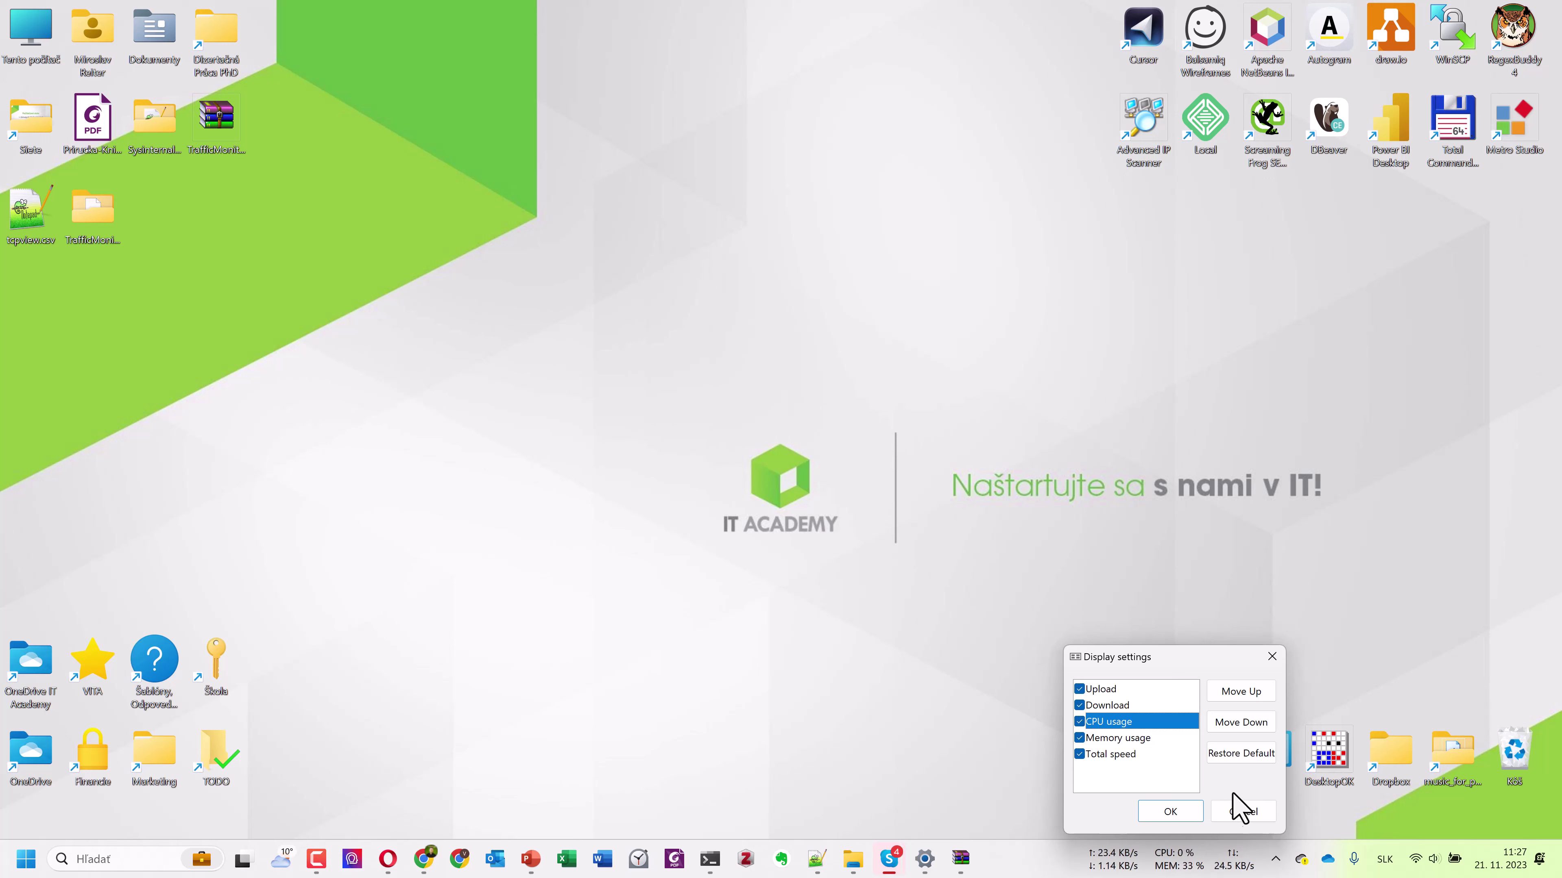
{"action": "left_click", "coordinate": [1229, 811]}
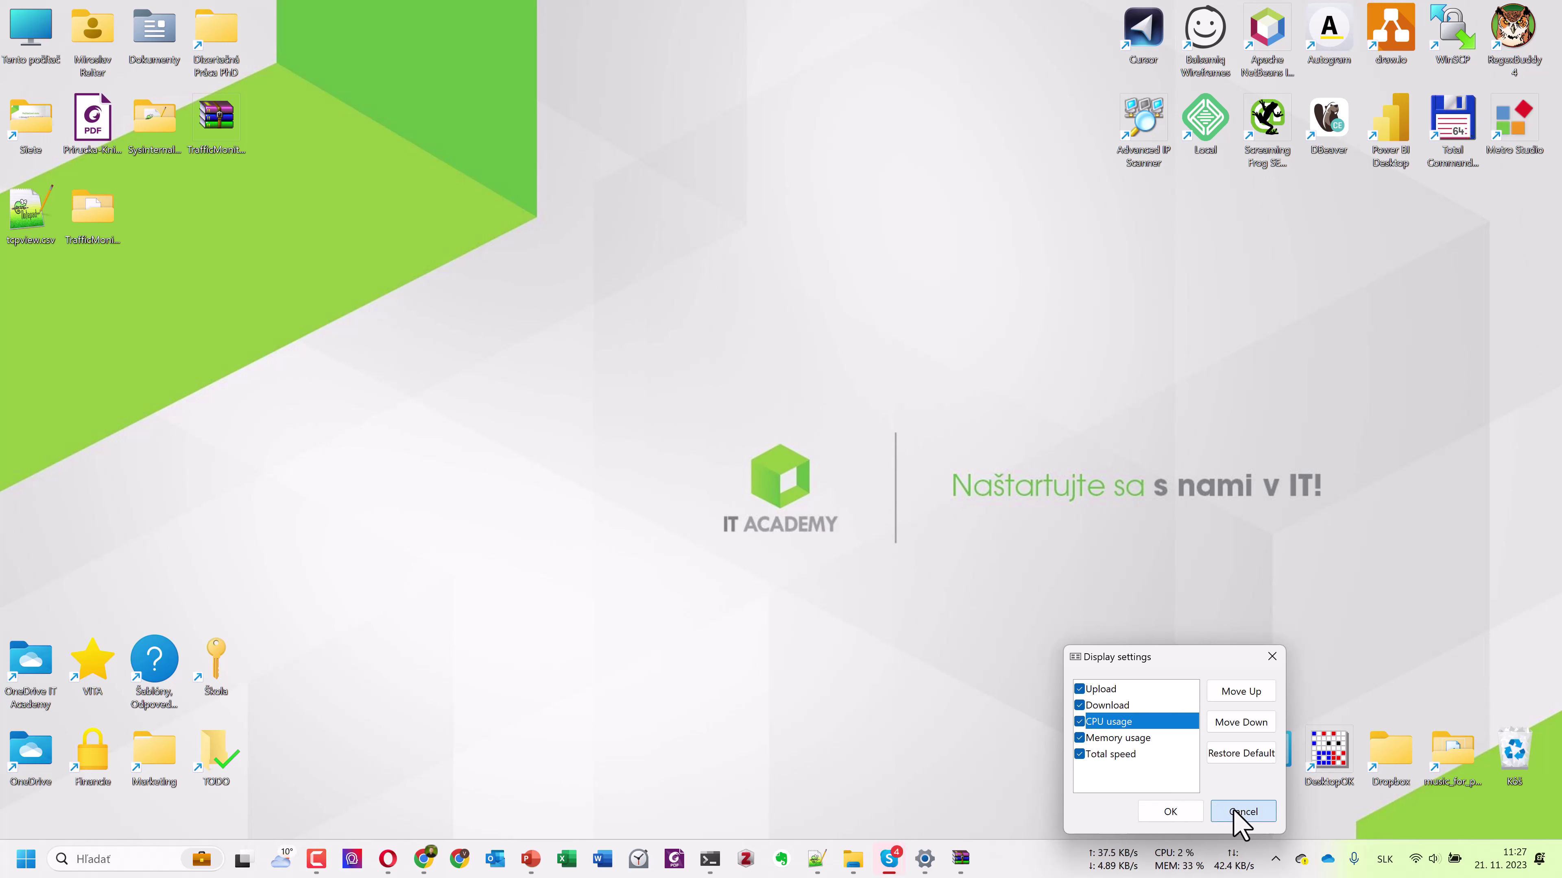
Open TrafficMonitor's Option Settings, move the dialog towards the desktop's centre and check the taskbar window's speed unit choices.
{"action": "right_click", "coordinate": [1199, 861]}
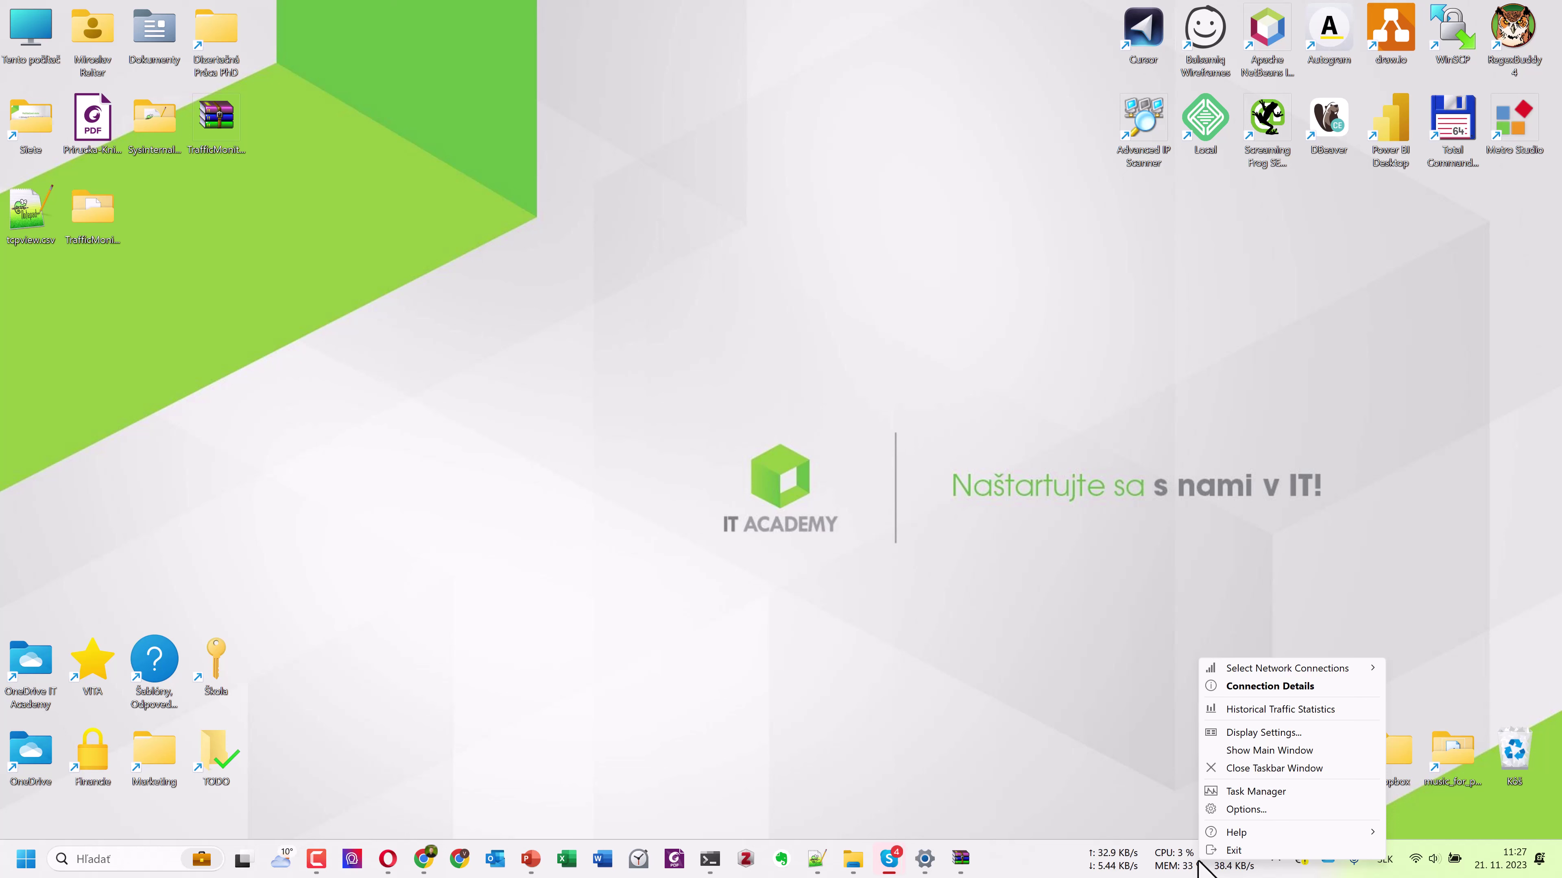
{"action": "left_click", "coordinate": [1244, 811]}
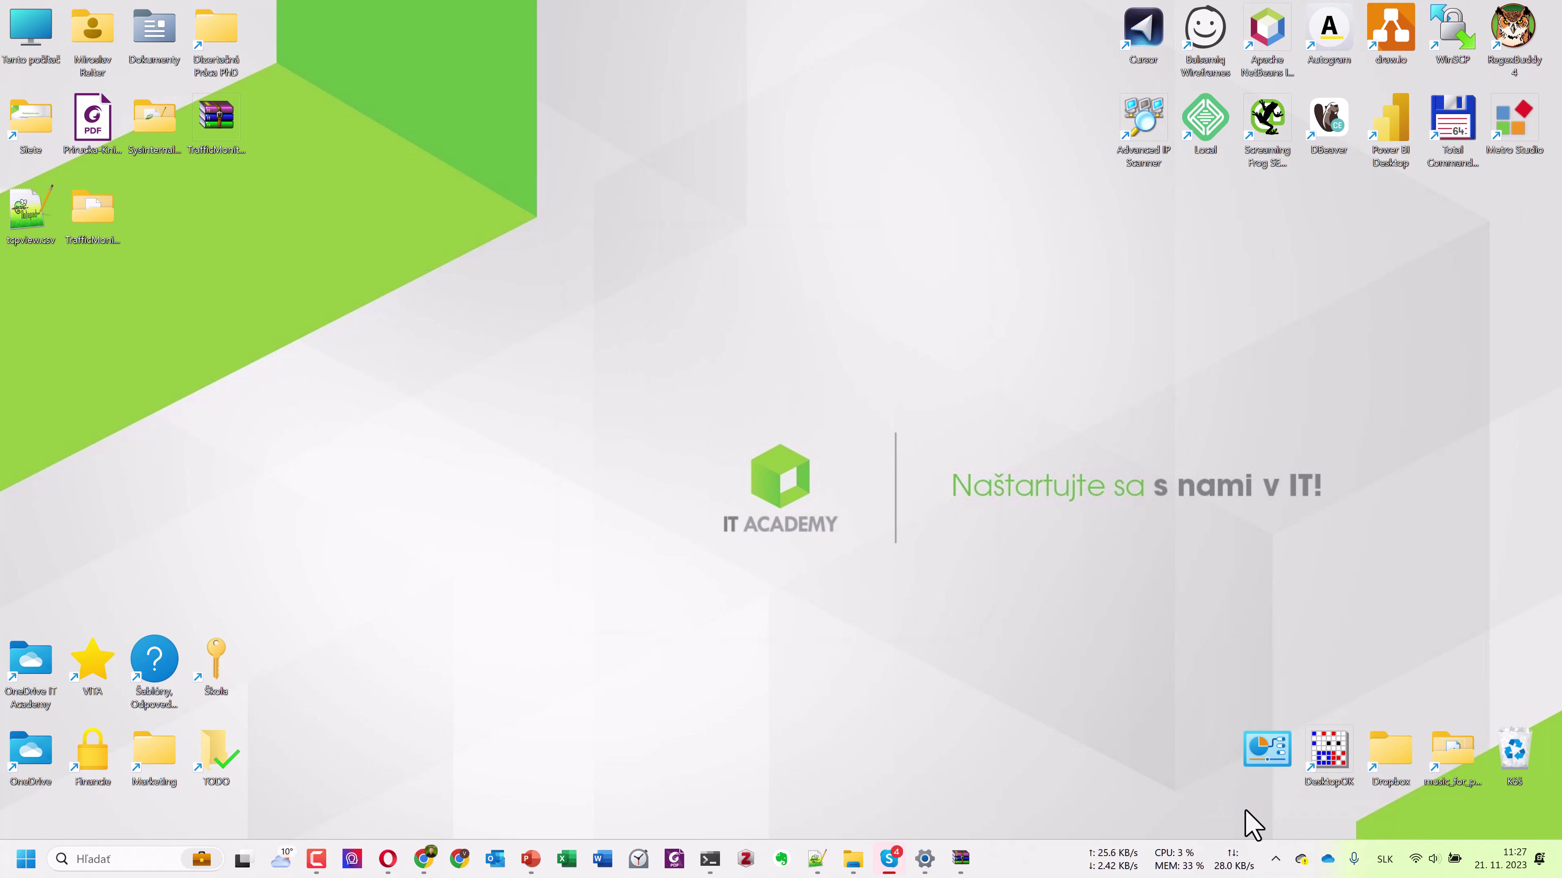
{"action": "left_click_drag", "start_coordinate": [683, 233], "coordinate": [843, 252]}
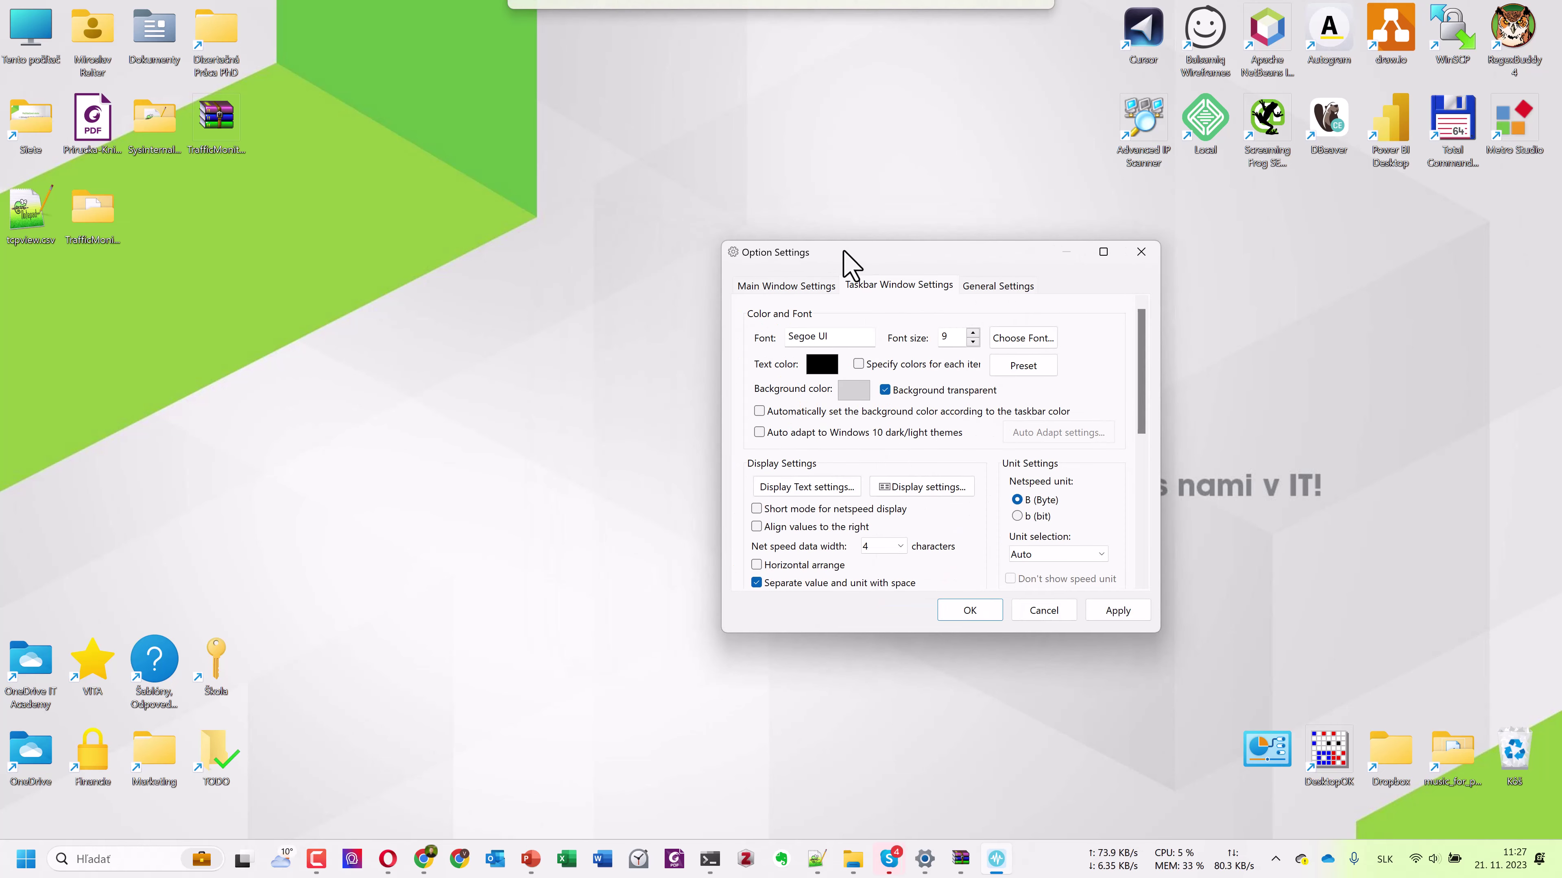
{"action": "left_click_drag", "start_coordinate": [843, 251], "coordinate": [845, 253]}
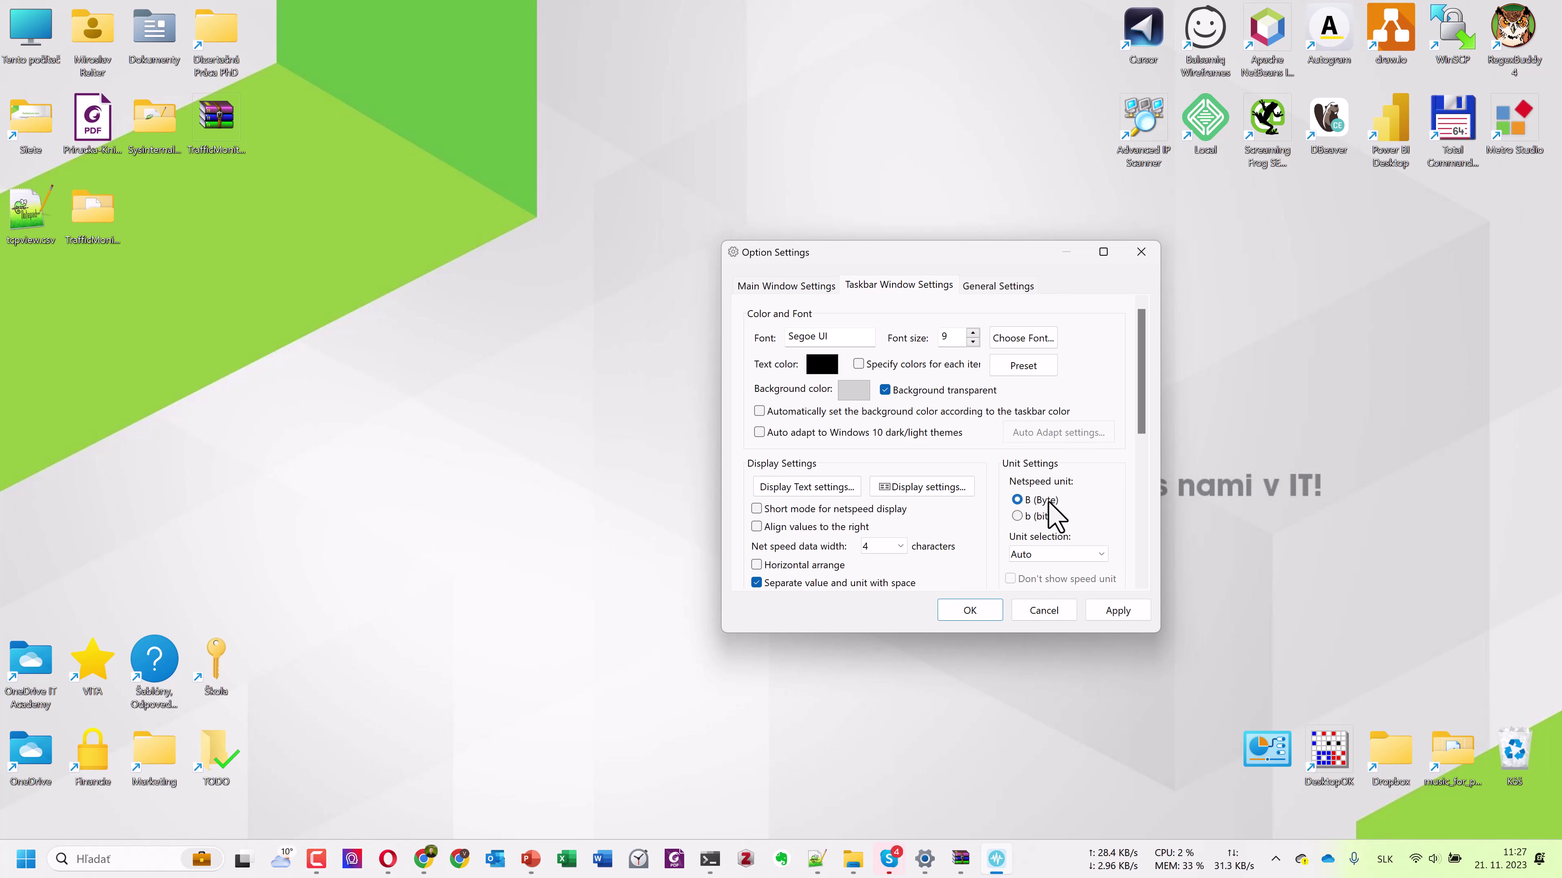
{"action": "left_click", "coordinate": [1070, 556]}
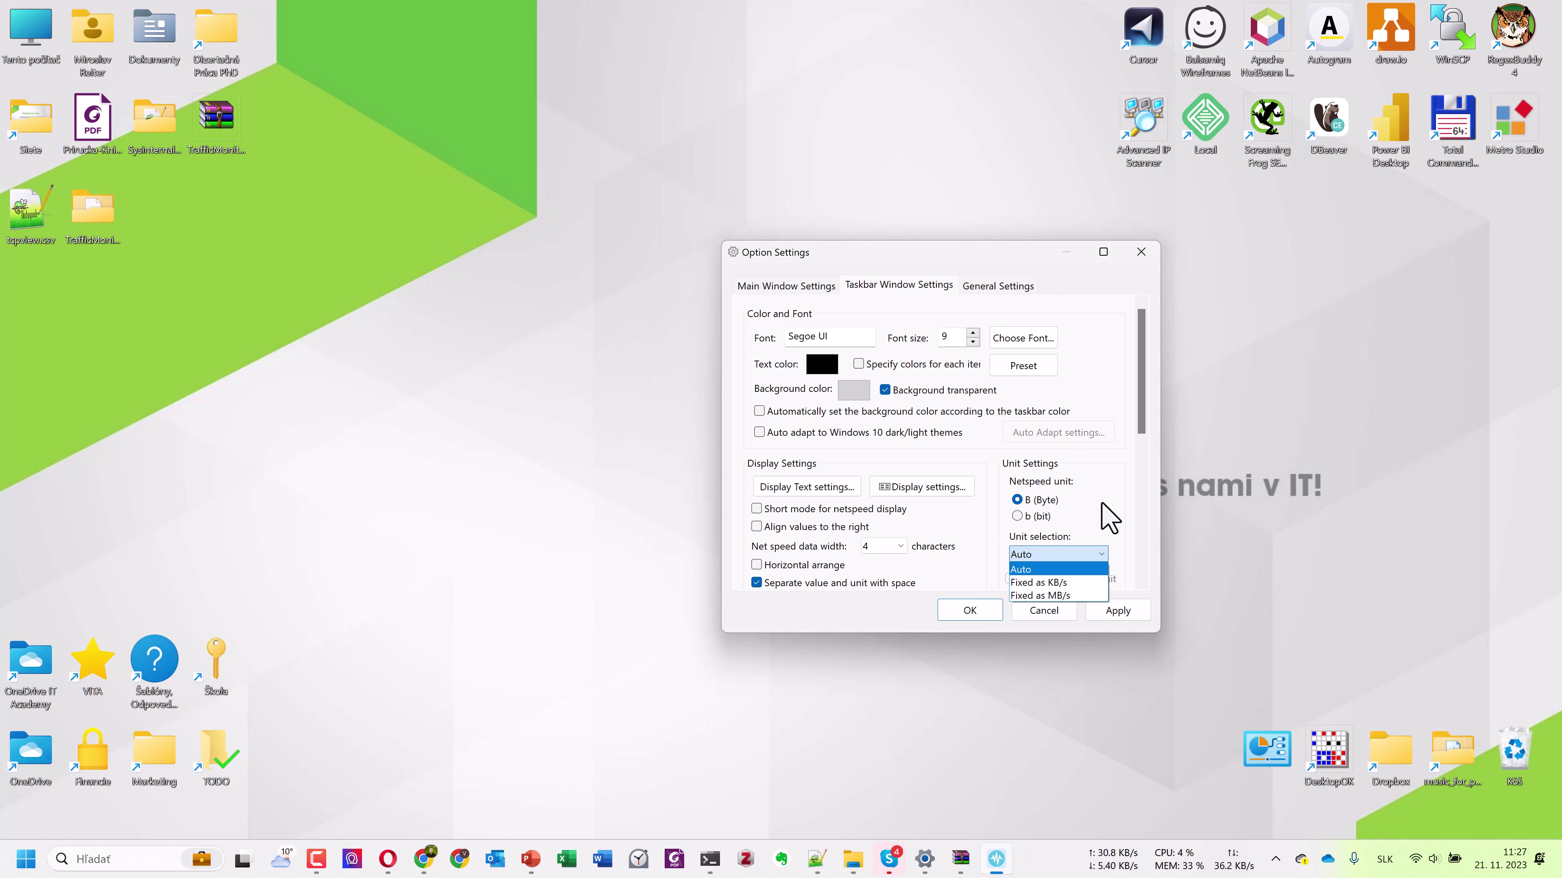
{"action": "left_click", "coordinate": [1110, 519]}
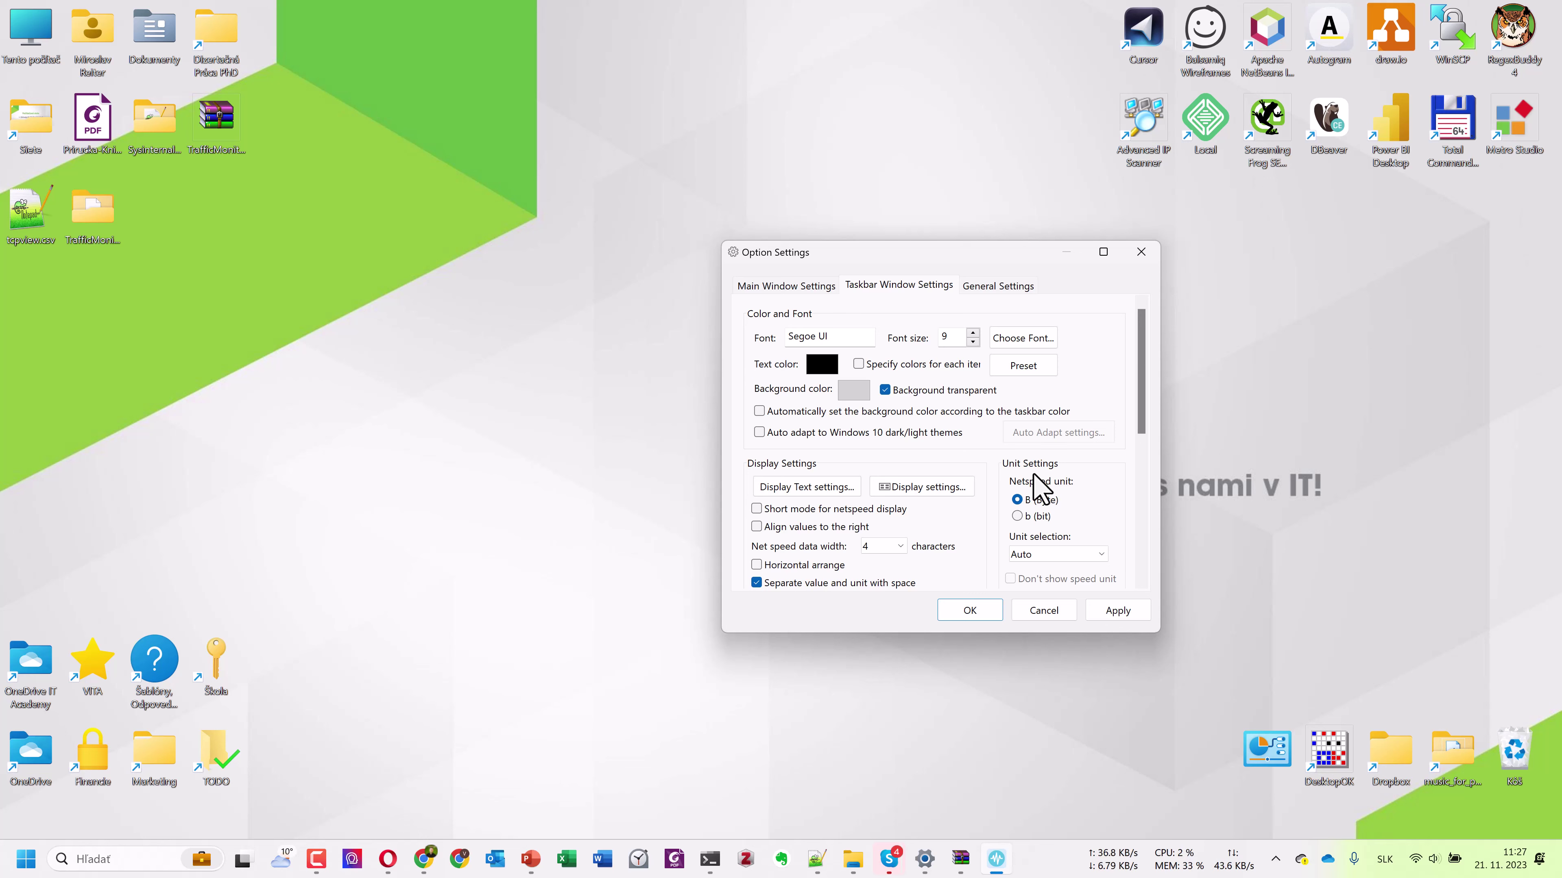
Look through the Main Window Settings and General Settings, checking the available interface languages without changing the selection.
{"action": "left_click", "coordinate": [751, 287]}
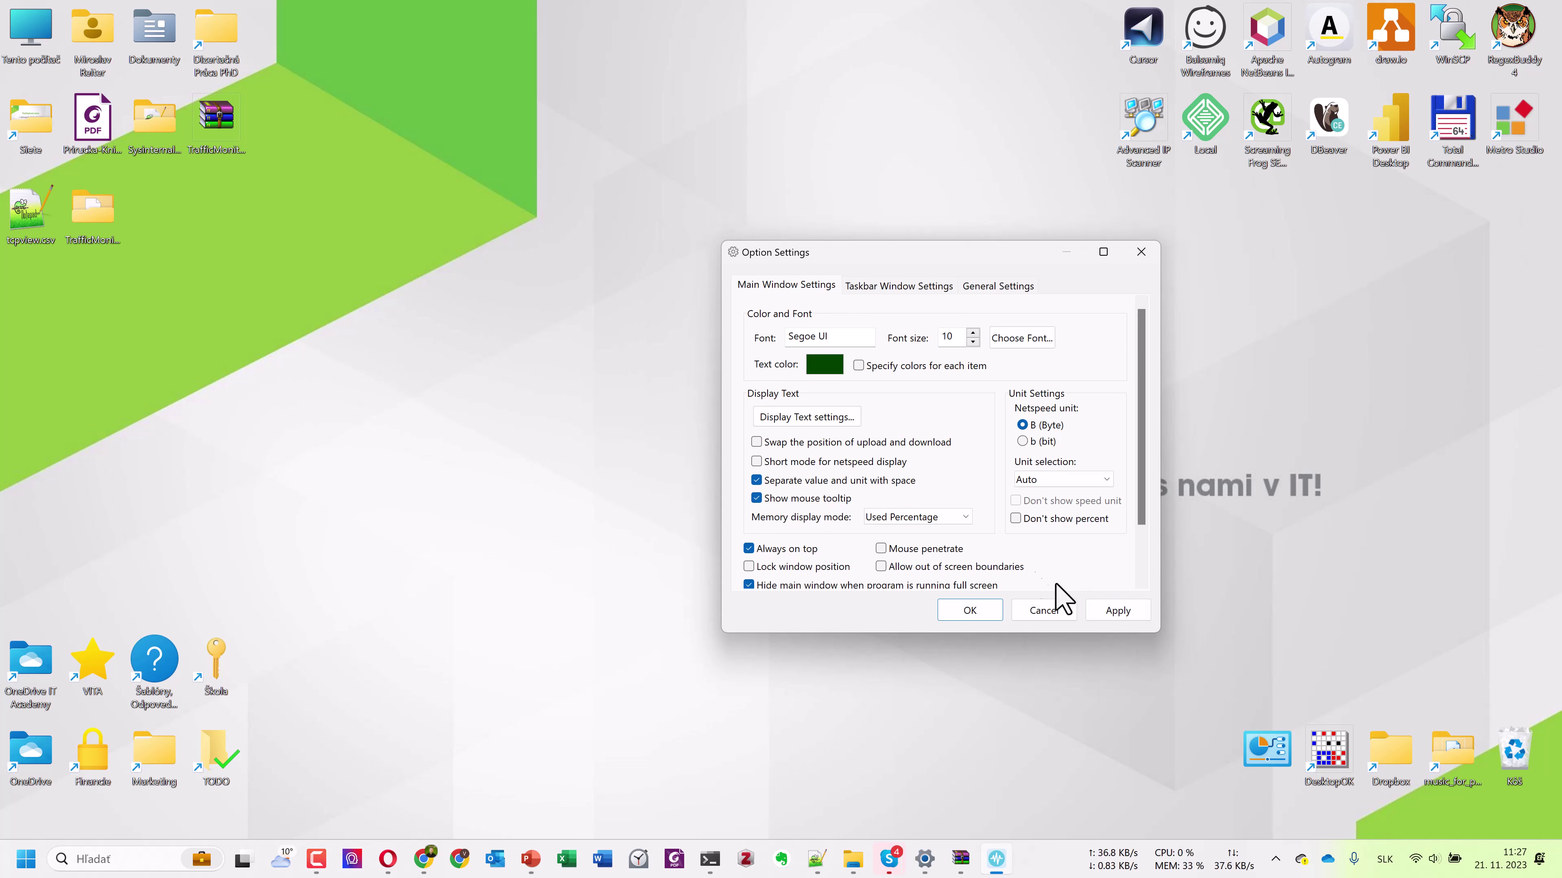
{"action": "left_click", "coordinate": [910, 278]}
{"action": "left_click", "coordinate": [996, 286]}
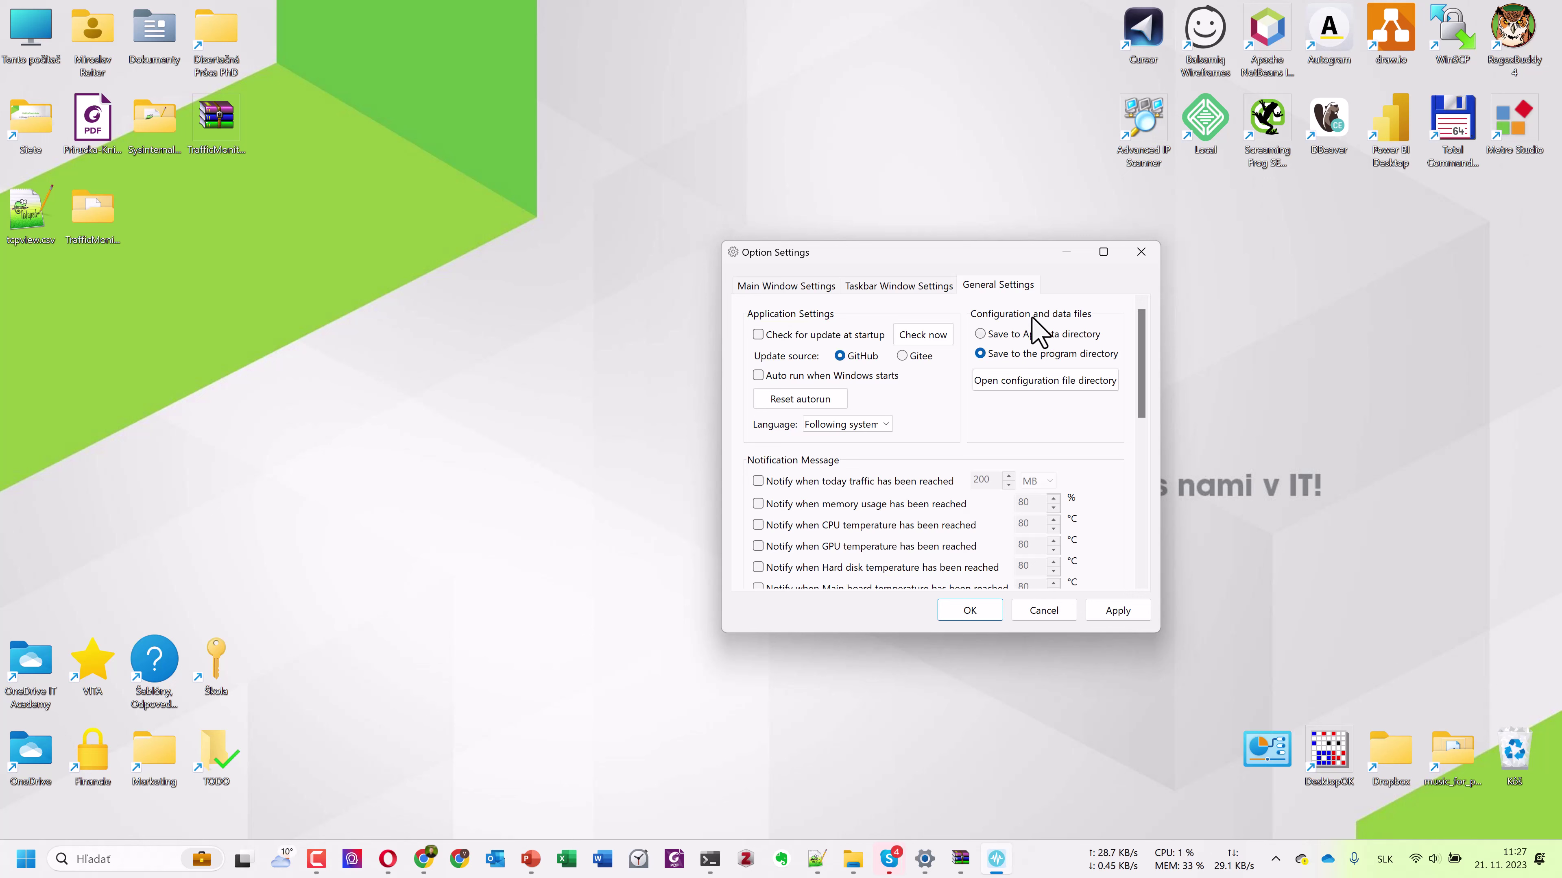
{"action": "left_click", "coordinate": [884, 424]}
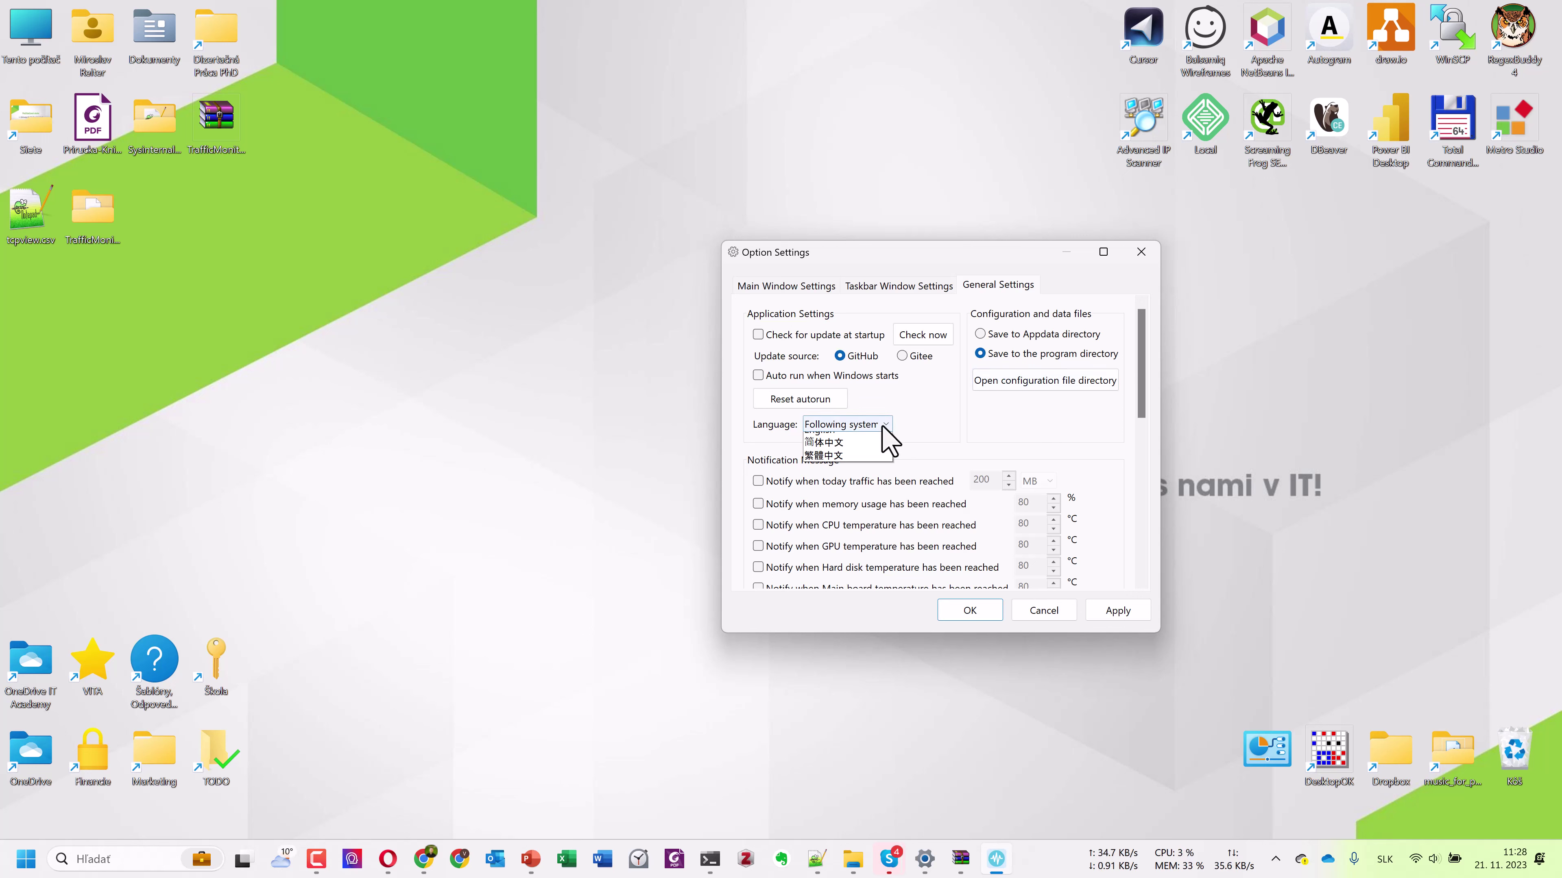
{"action": "left_click", "coordinate": [929, 423]}
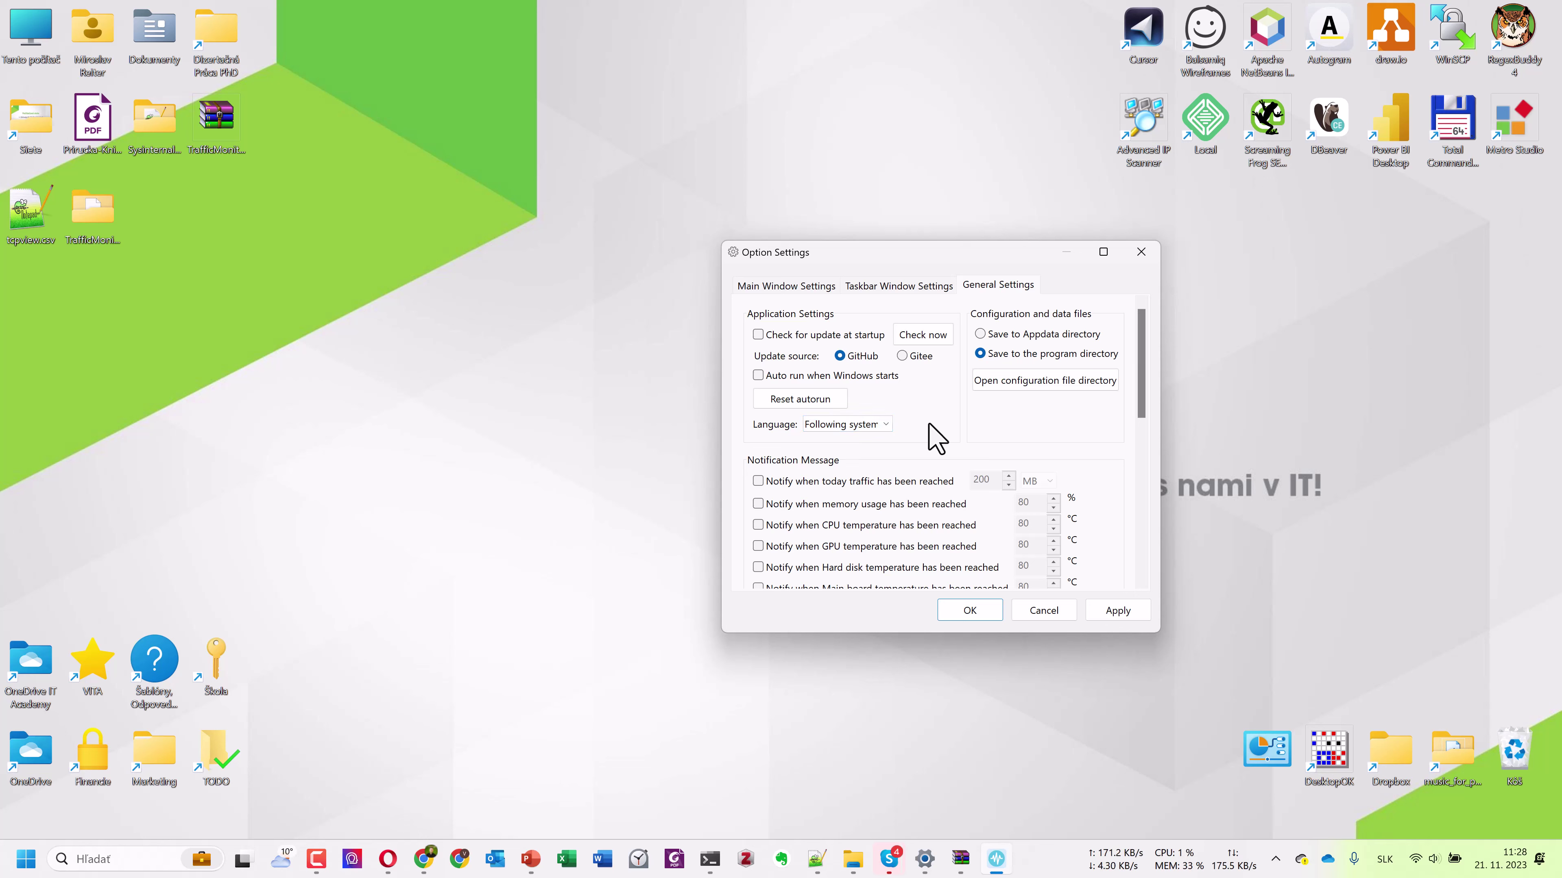
Examine the notification, hardware monitoring and advanced options in the General Settings.
{"action": "scroll", "coordinate": [935, 438], "scroll_direction": "down", "scroll_amount": 2}
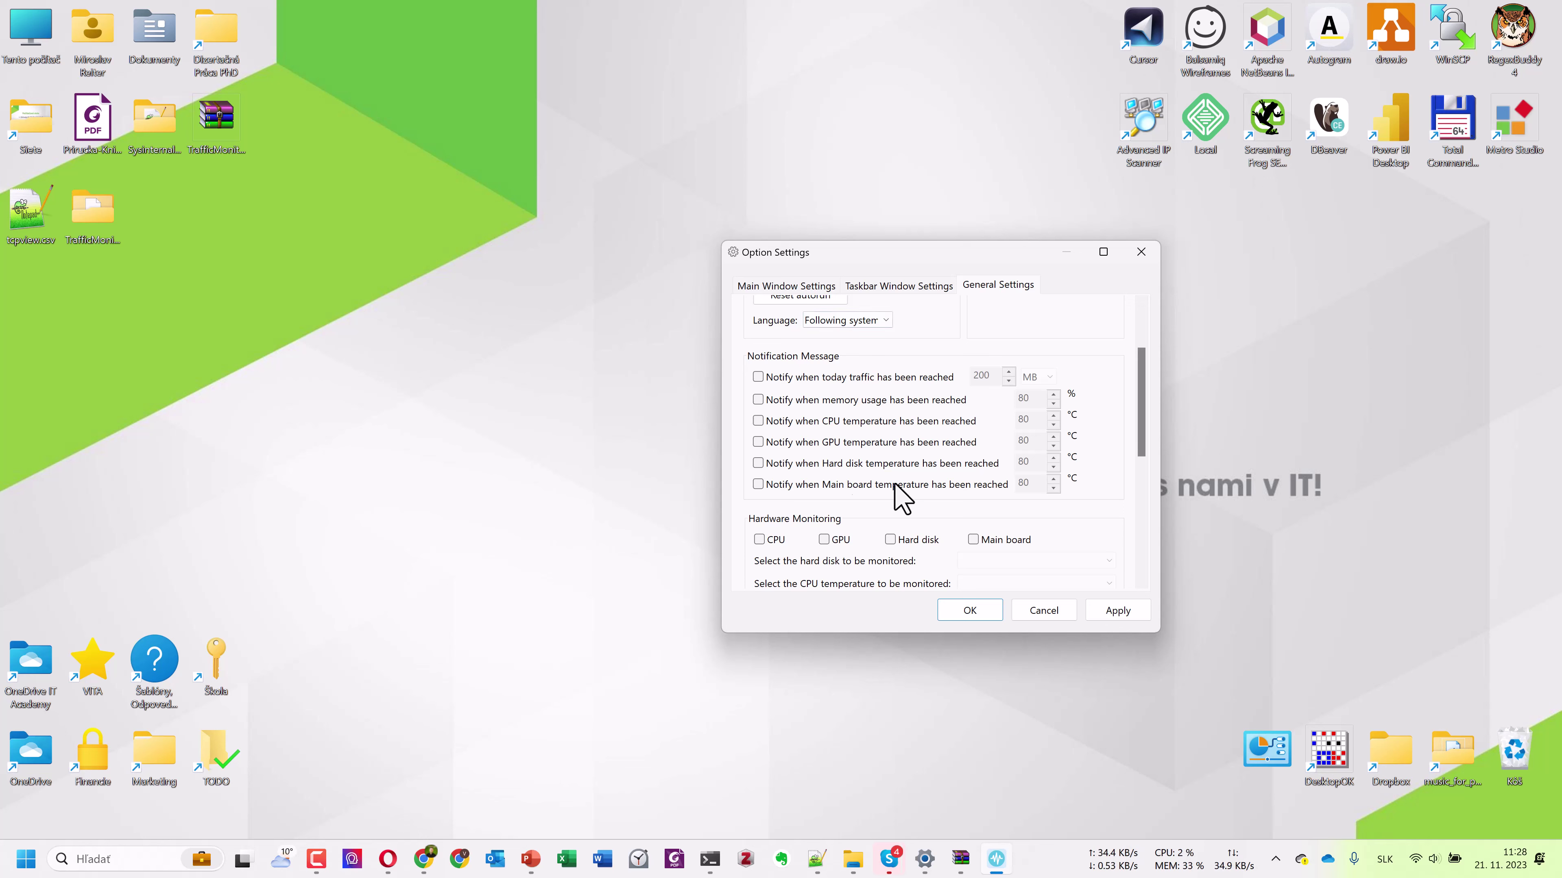
{"action": "scroll", "coordinate": [942, 438], "scroll_direction": "down", "scroll_amount": 1}
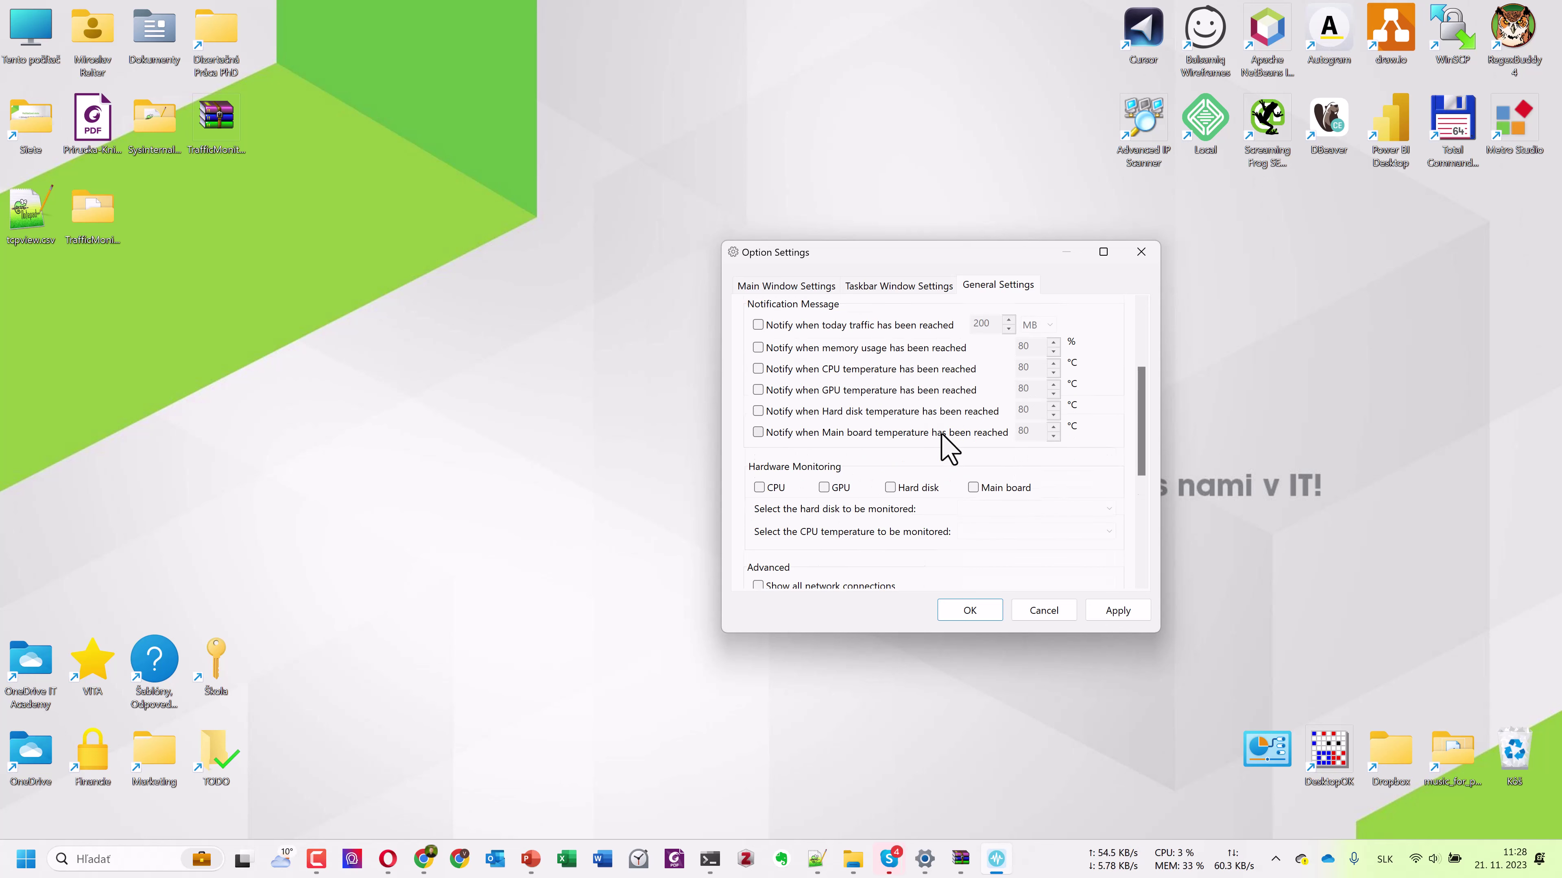
{"action": "scroll", "coordinate": [949, 448], "scroll_direction": "down", "scroll_amount": 1}
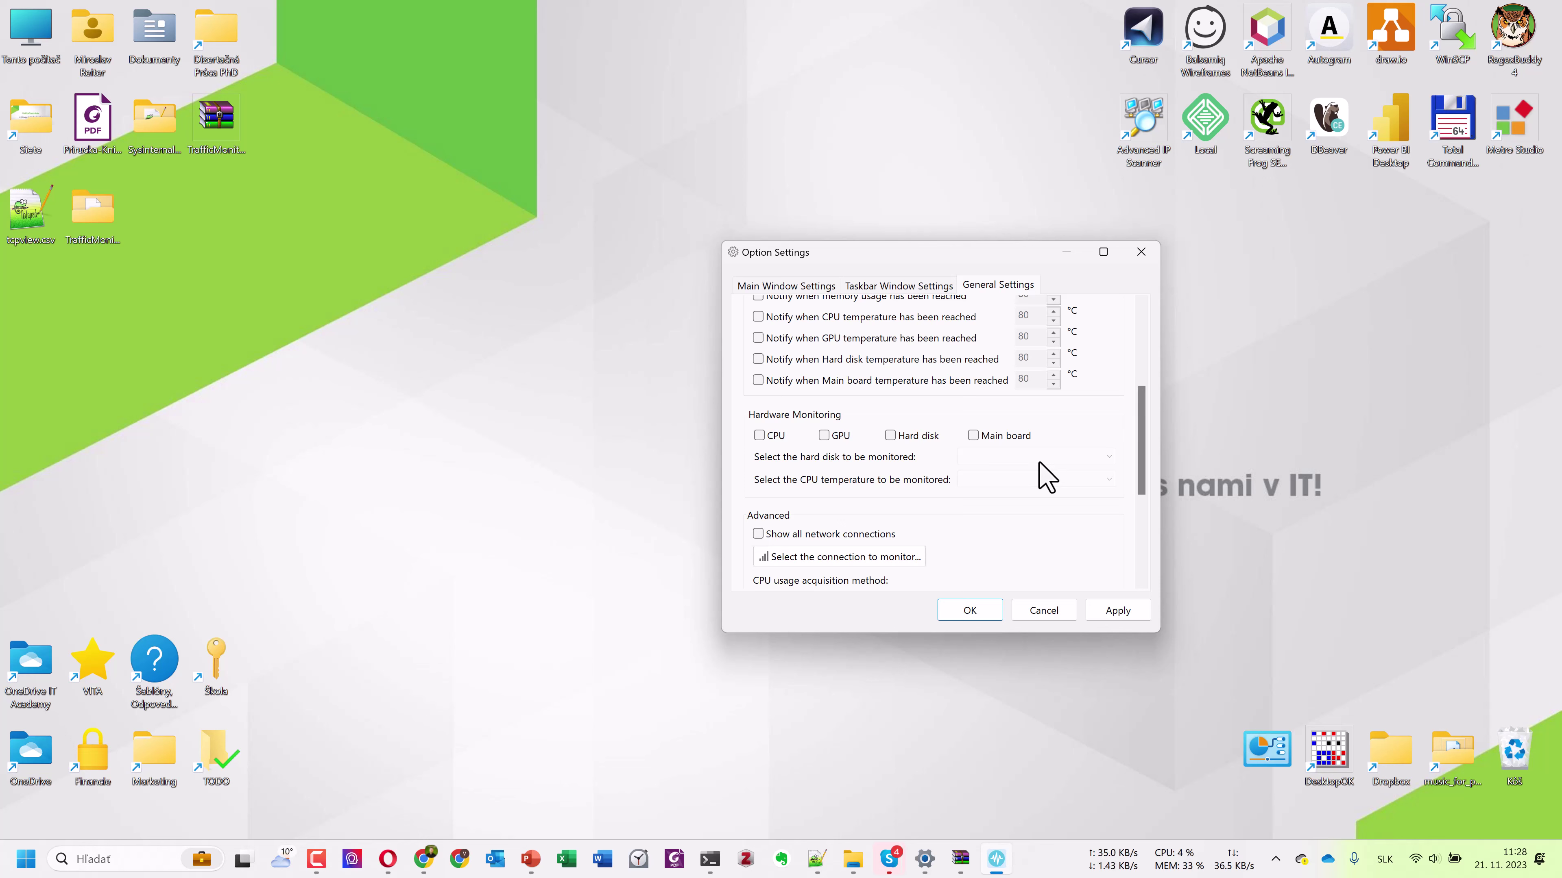
{"action": "scroll", "coordinate": [1045, 477], "scroll_direction": "down", "scroll_amount": 1}
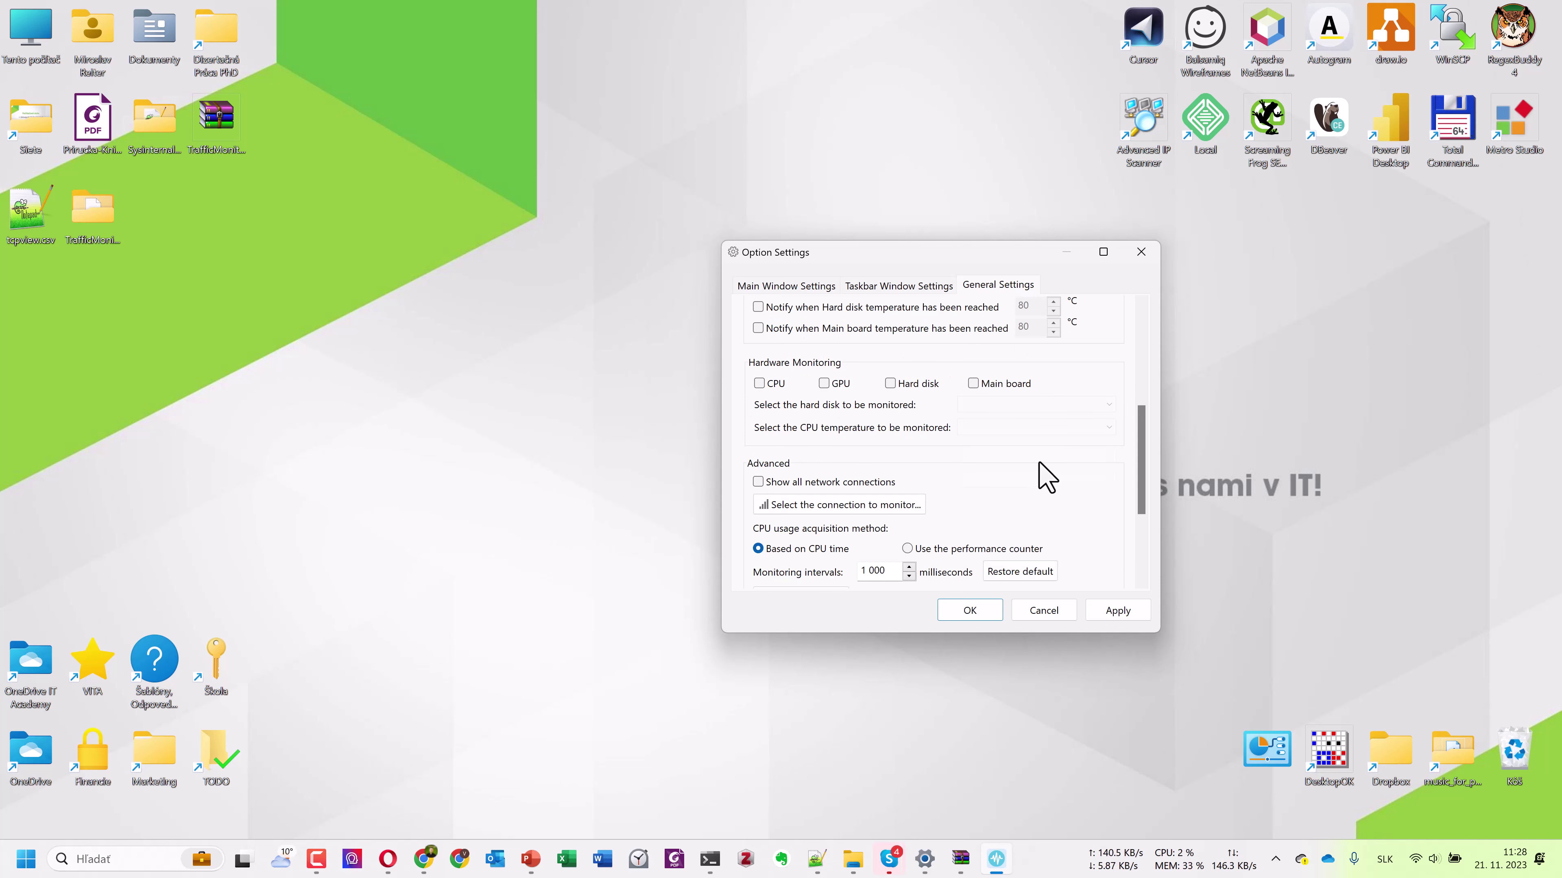
Try to enable CPU hardware monitoring, decline the risk warning, and look through the remaining General Settings.
{"action": "left_click", "coordinate": [760, 383]}
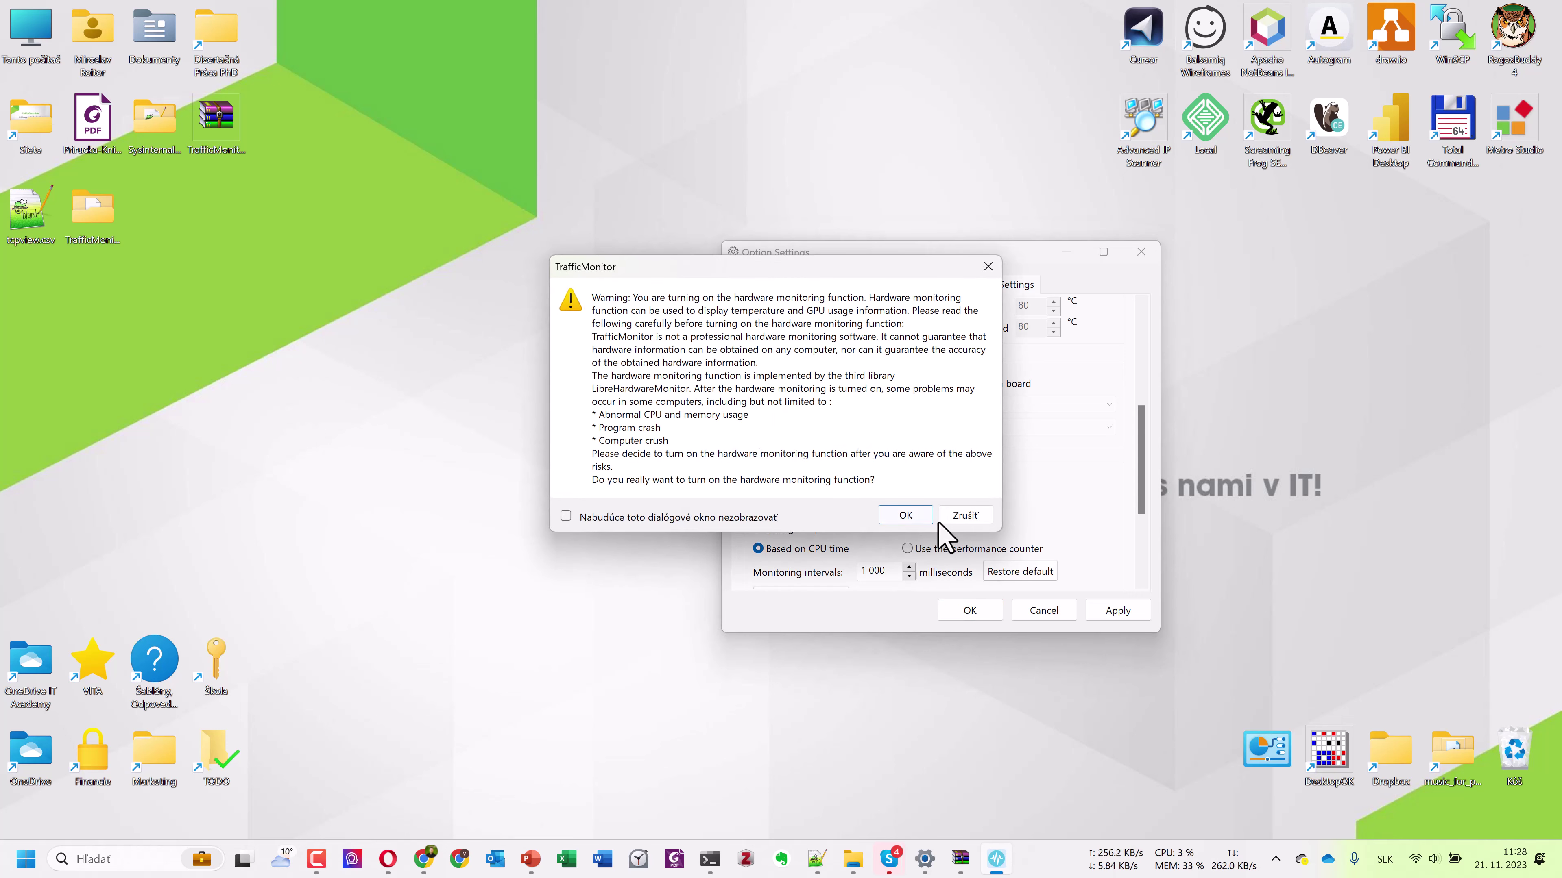
{"action": "left_click", "coordinate": [954, 517]}
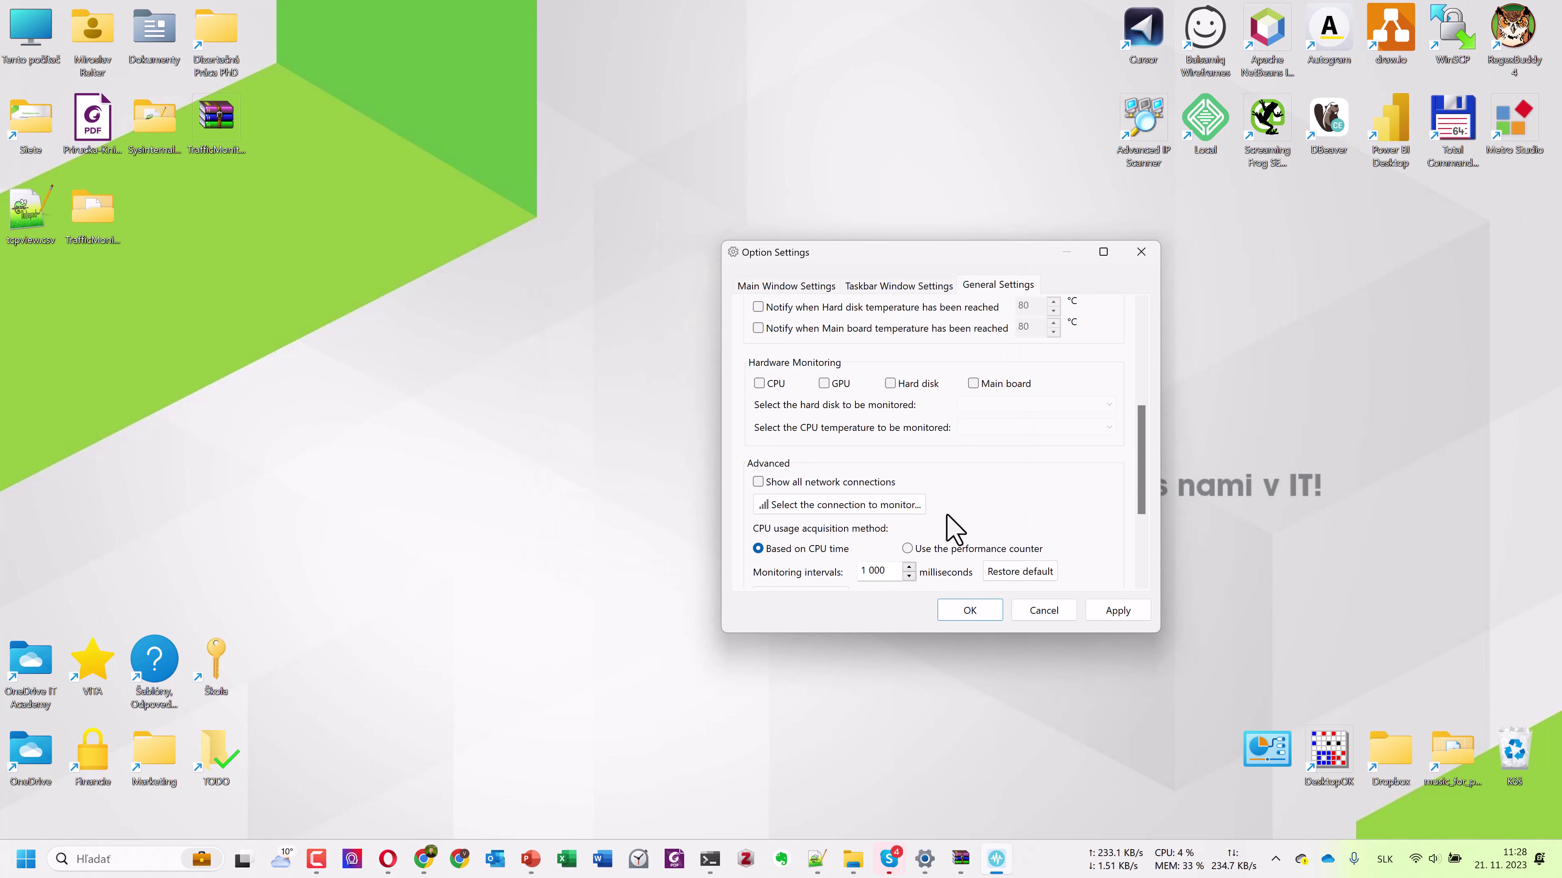
{"action": "scroll", "coordinate": [953, 528], "scroll_direction": "down", "scroll_amount": 3}
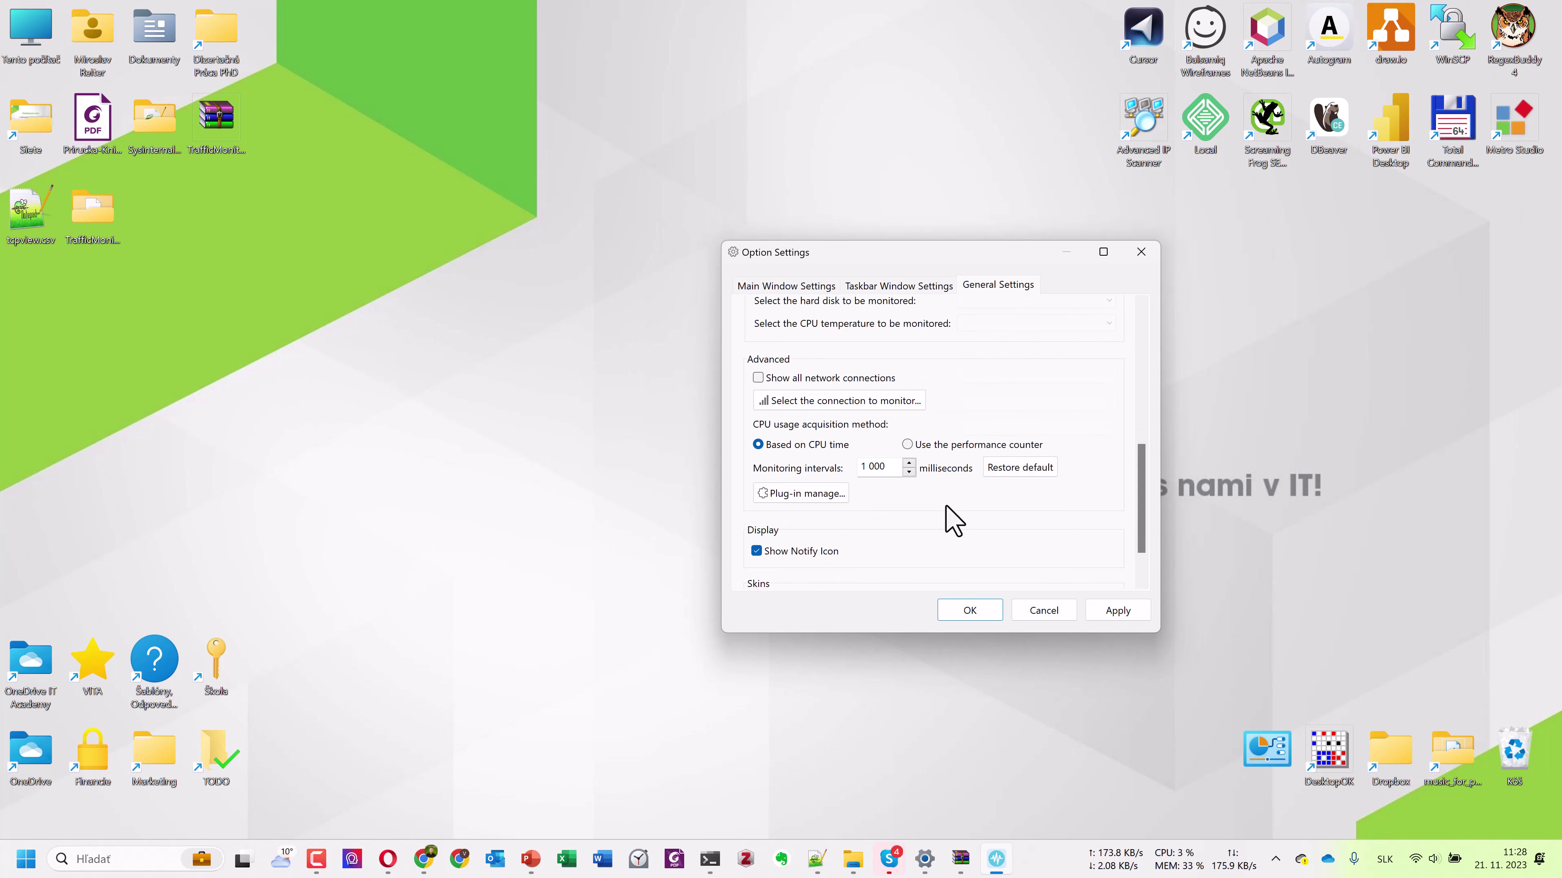
{"action": "scroll", "coordinate": [953, 520], "scroll_direction": "down", "scroll_amount": 1}
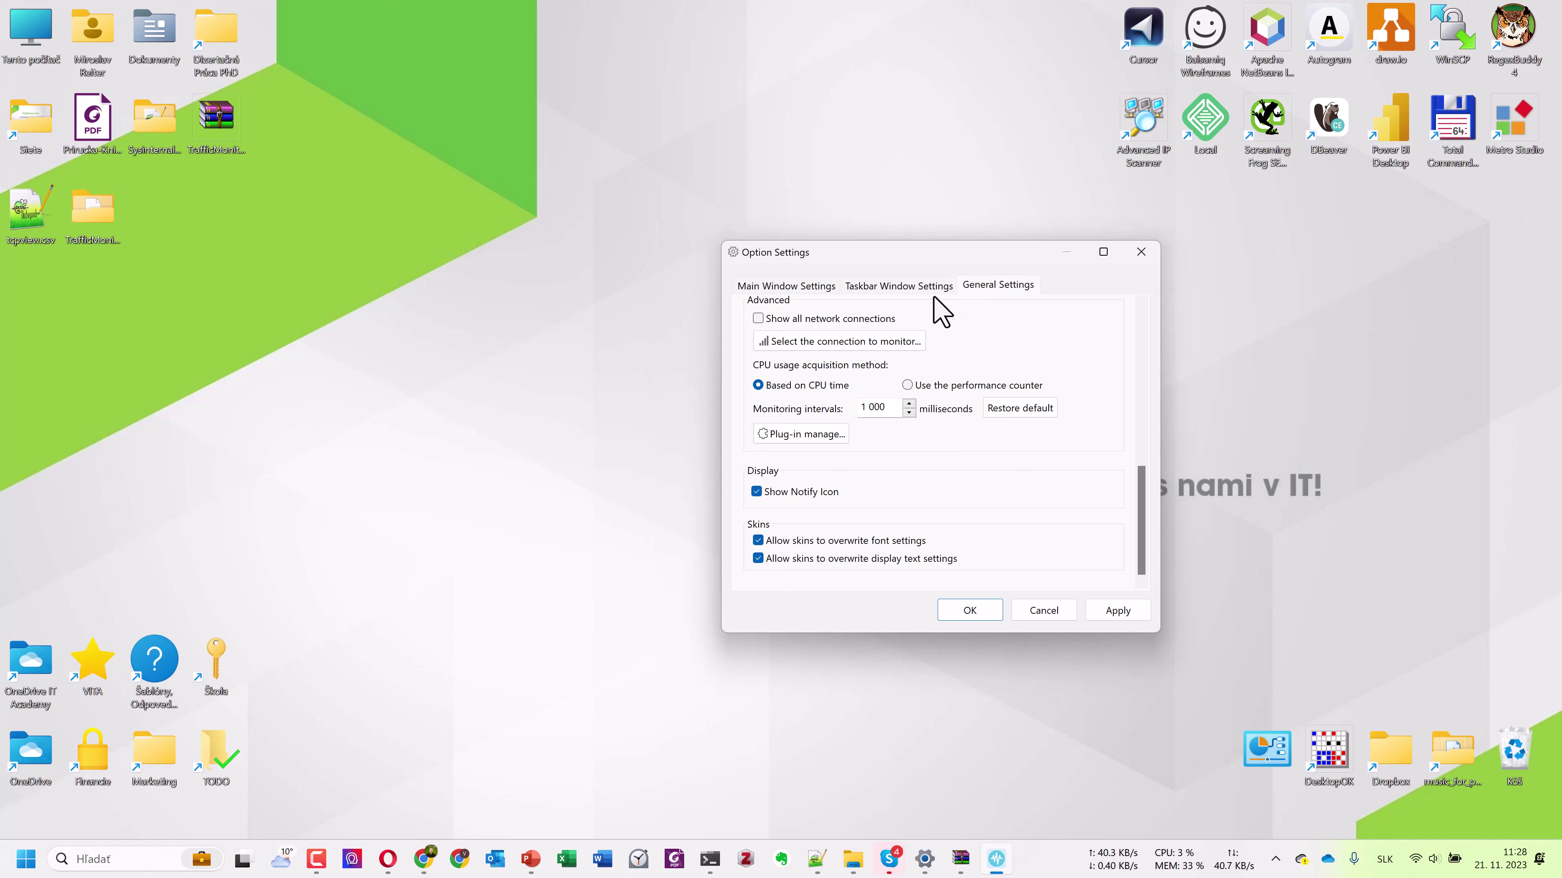
Review the Taskbar Window Settings once more and close the Option Settings without applying changes.
{"action": "left_click", "coordinate": [918, 288]}
{"action": "scroll", "coordinate": [924, 317], "scroll_direction": "down", "scroll_amount": 3}
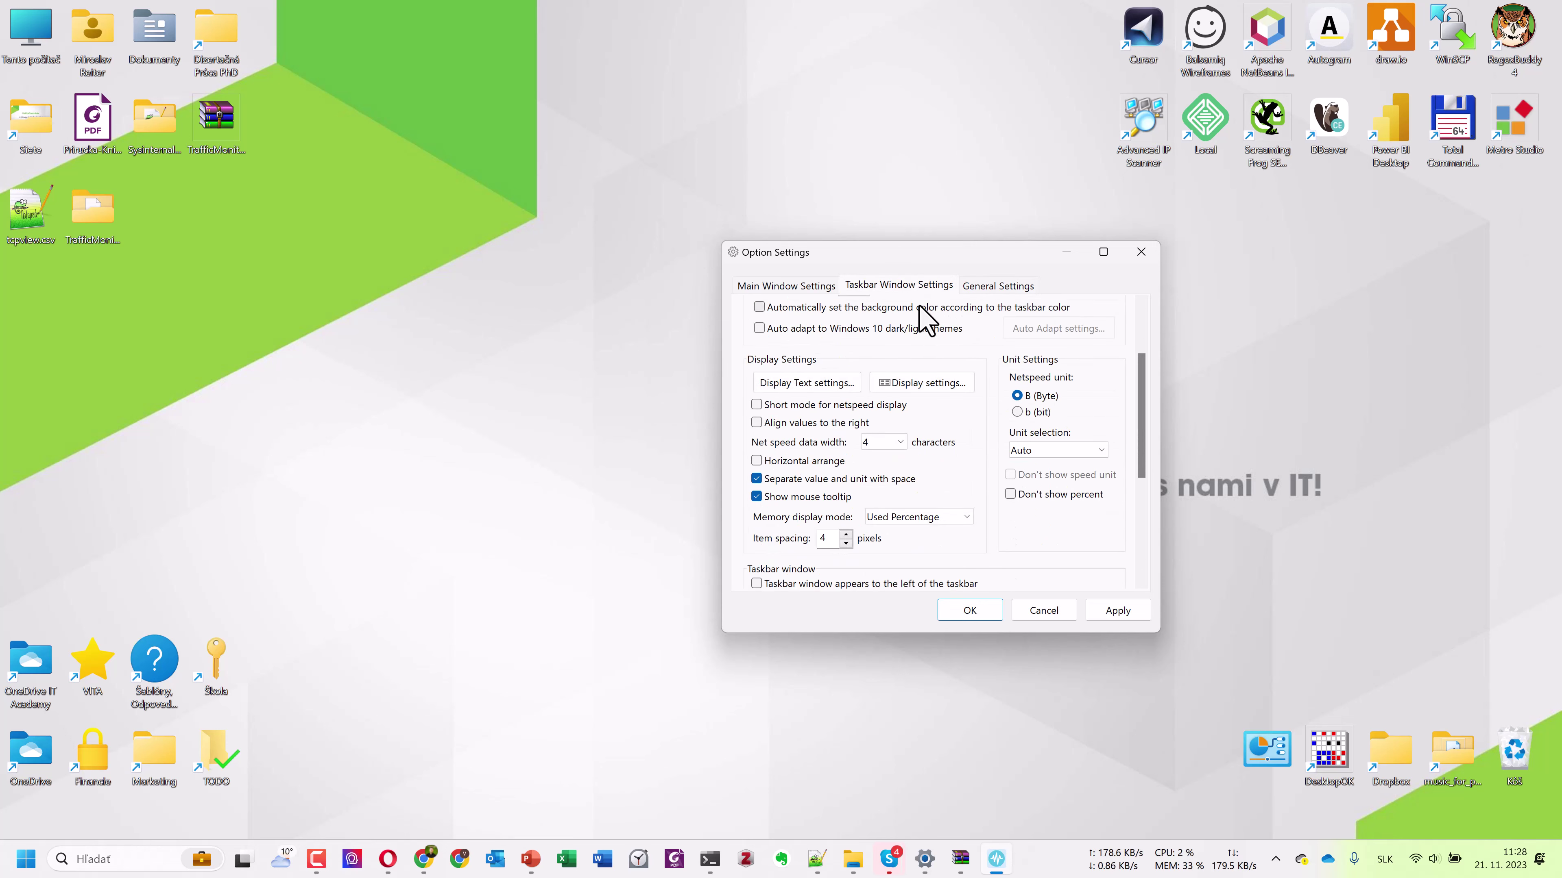
{"action": "scroll", "coordinate": [922, 344], "scroll_direction": "up", "scroll_amount": 3}
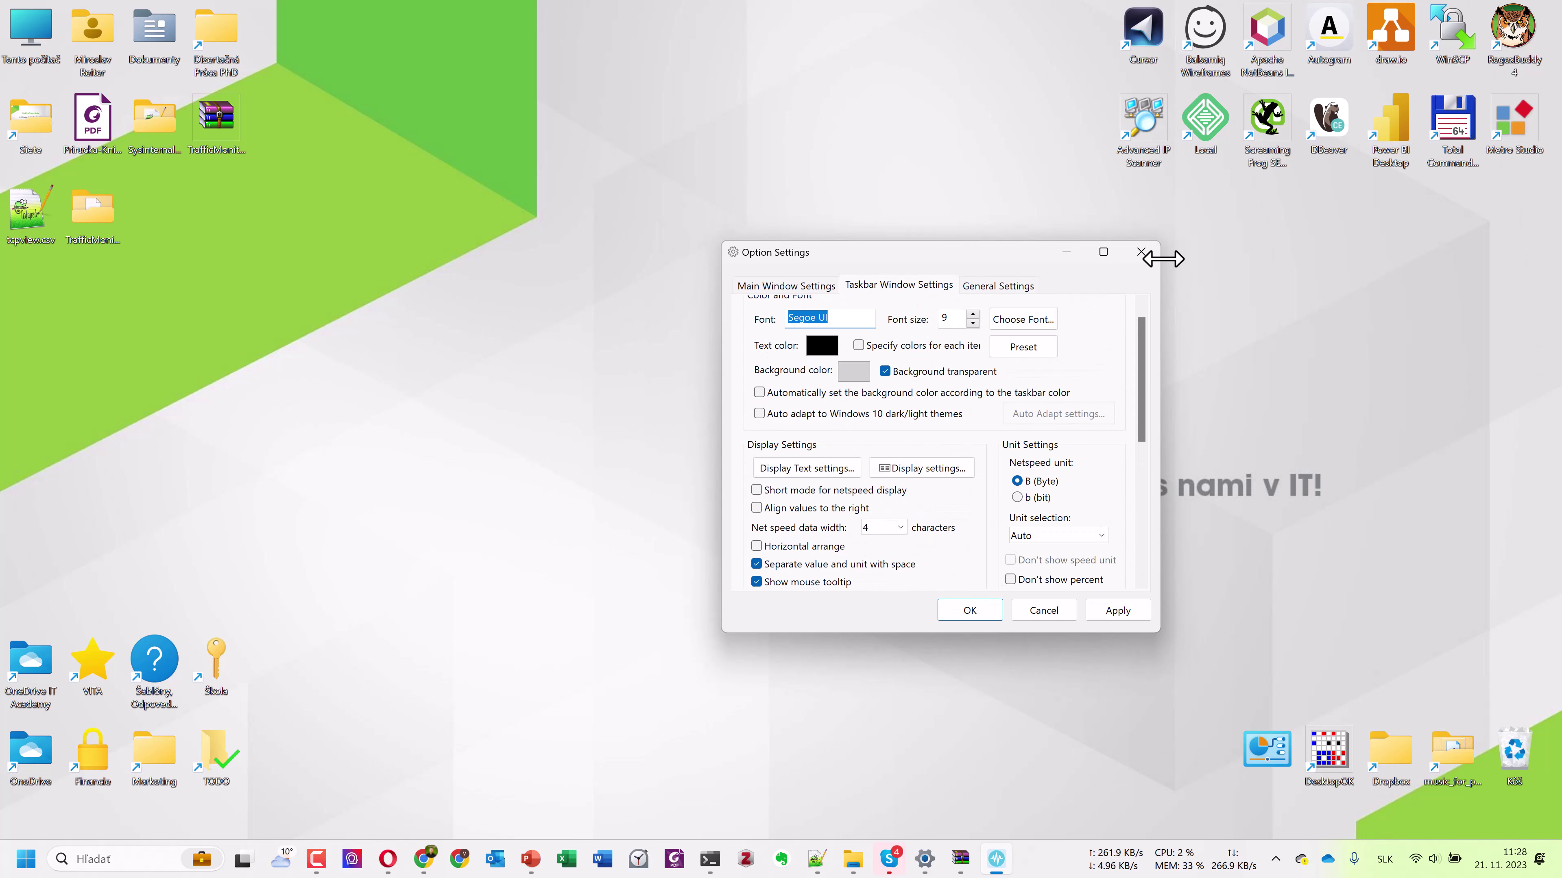
{"action": "left_click", "coordinate": [1140, 252]}
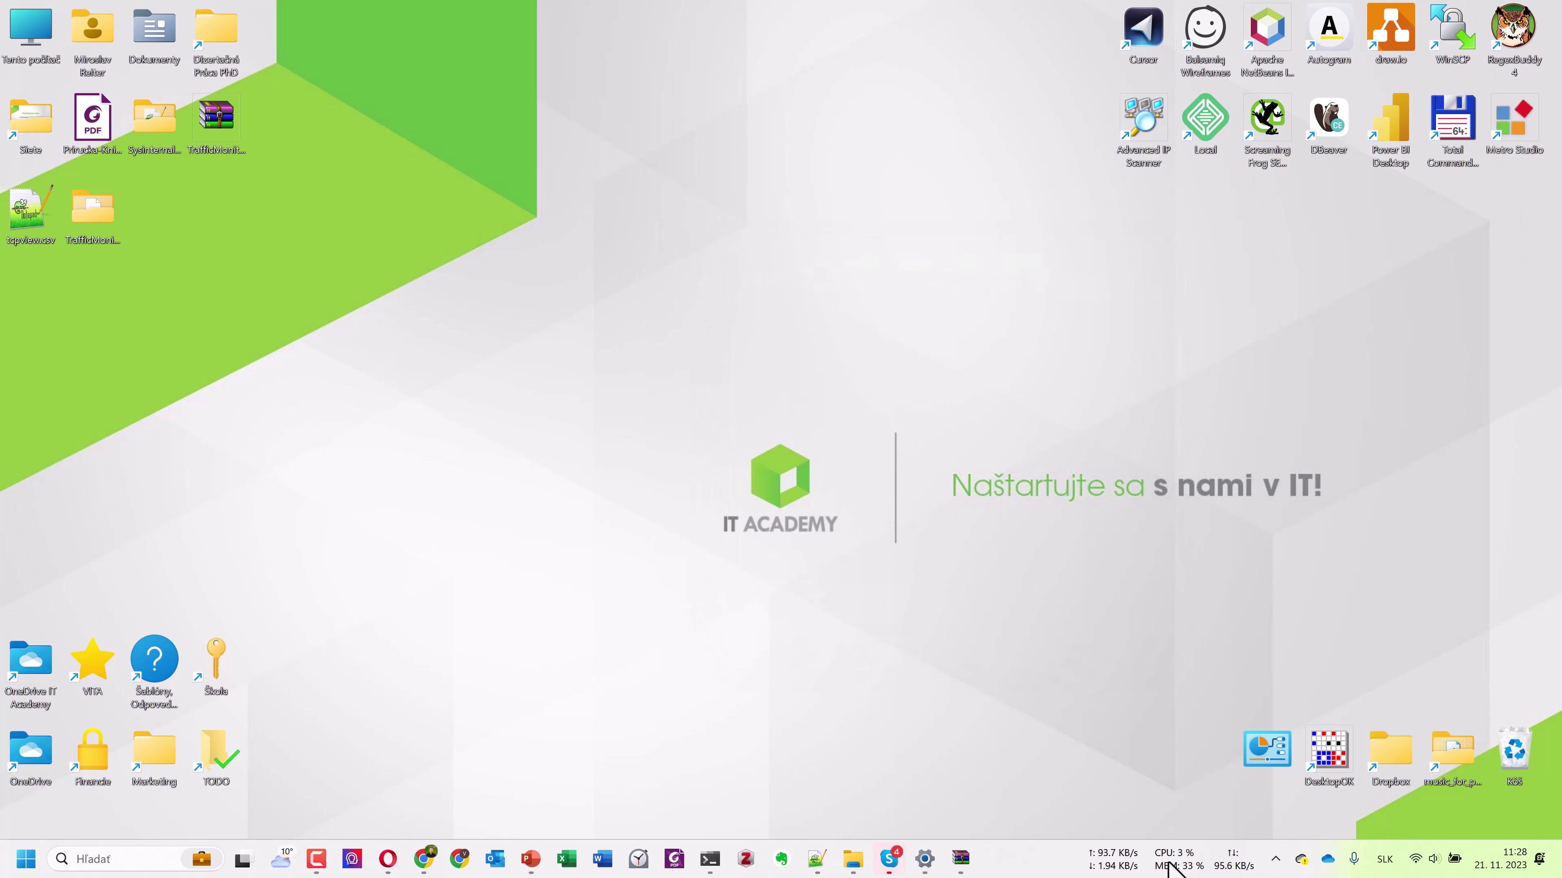
Launch Task Manager through TrafficMonitor's taskbar window, view its process list, and close it.
{"action": "right_click", "coordinate": [1168, 863]}
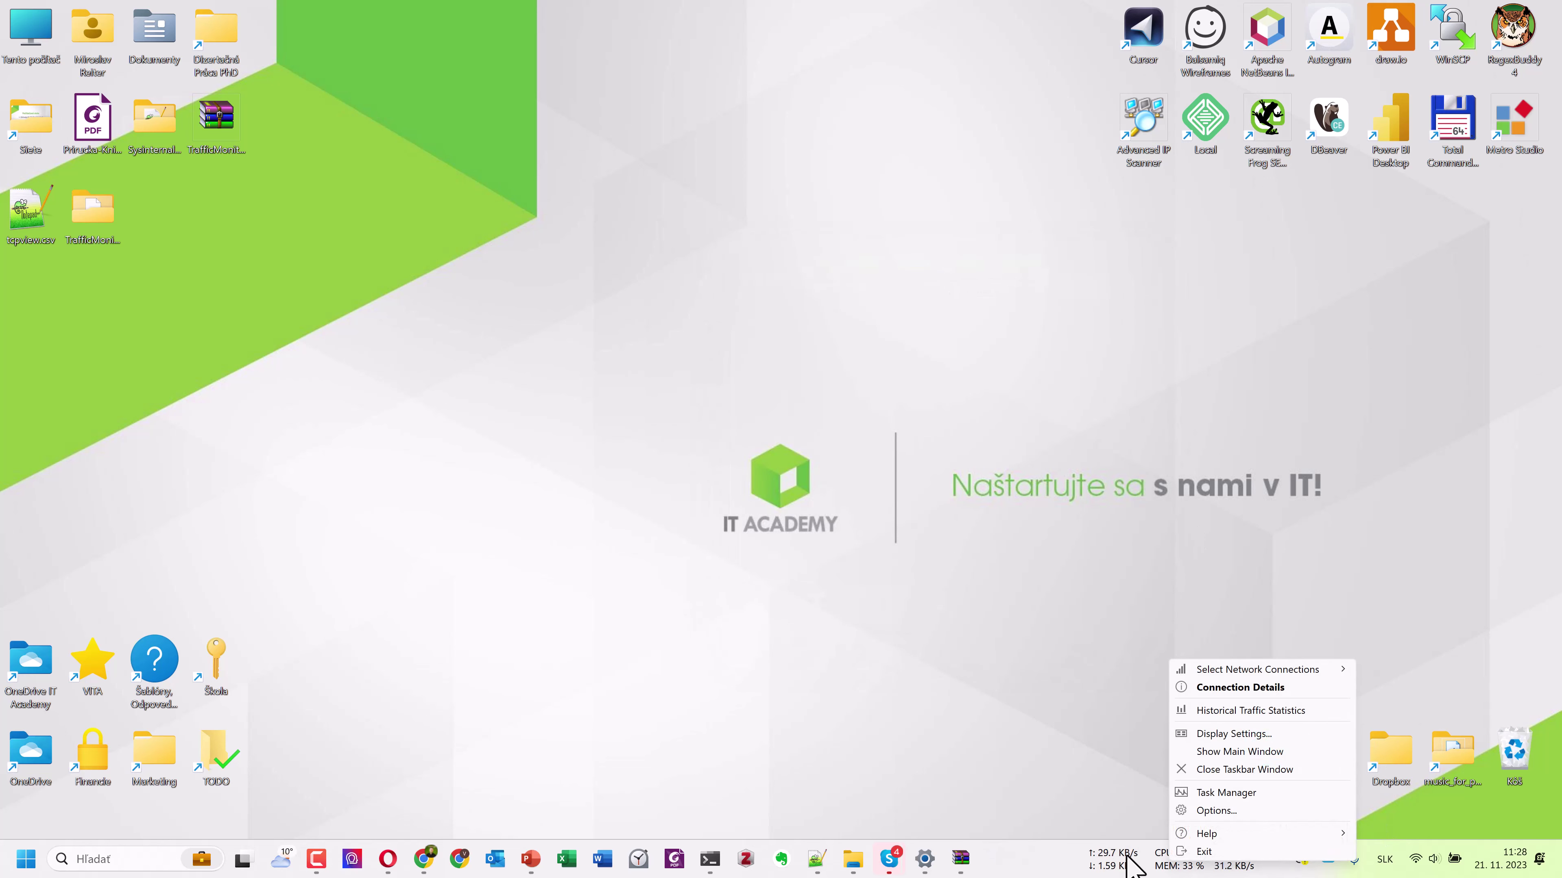
{"action": "left_click", "coordinate": [1212, 794]}
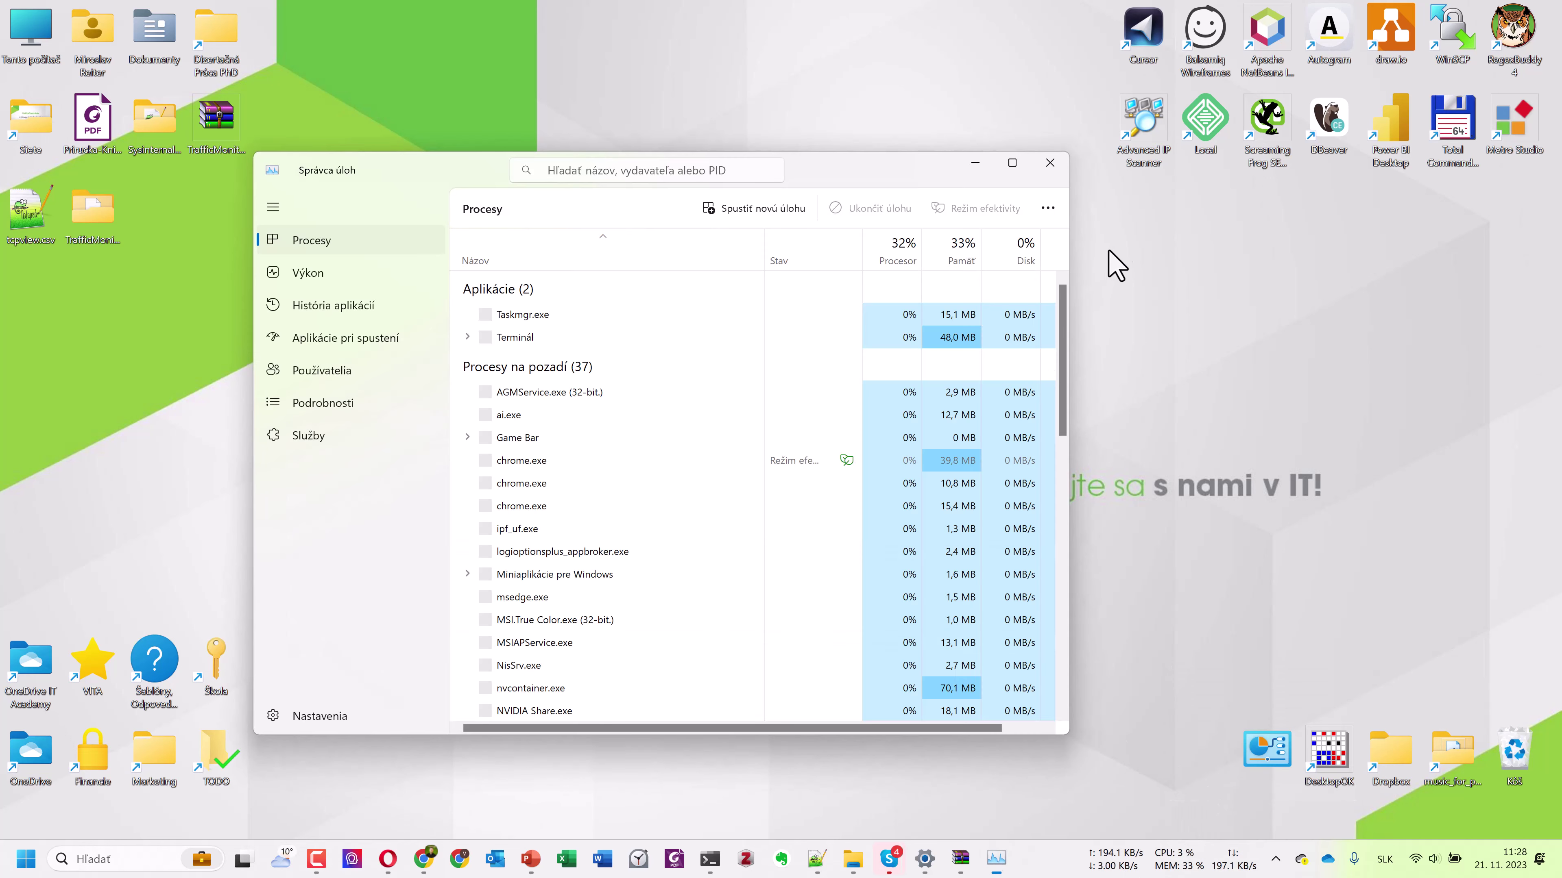
{"action": "left_click", "coordinate": [1050, 163]}
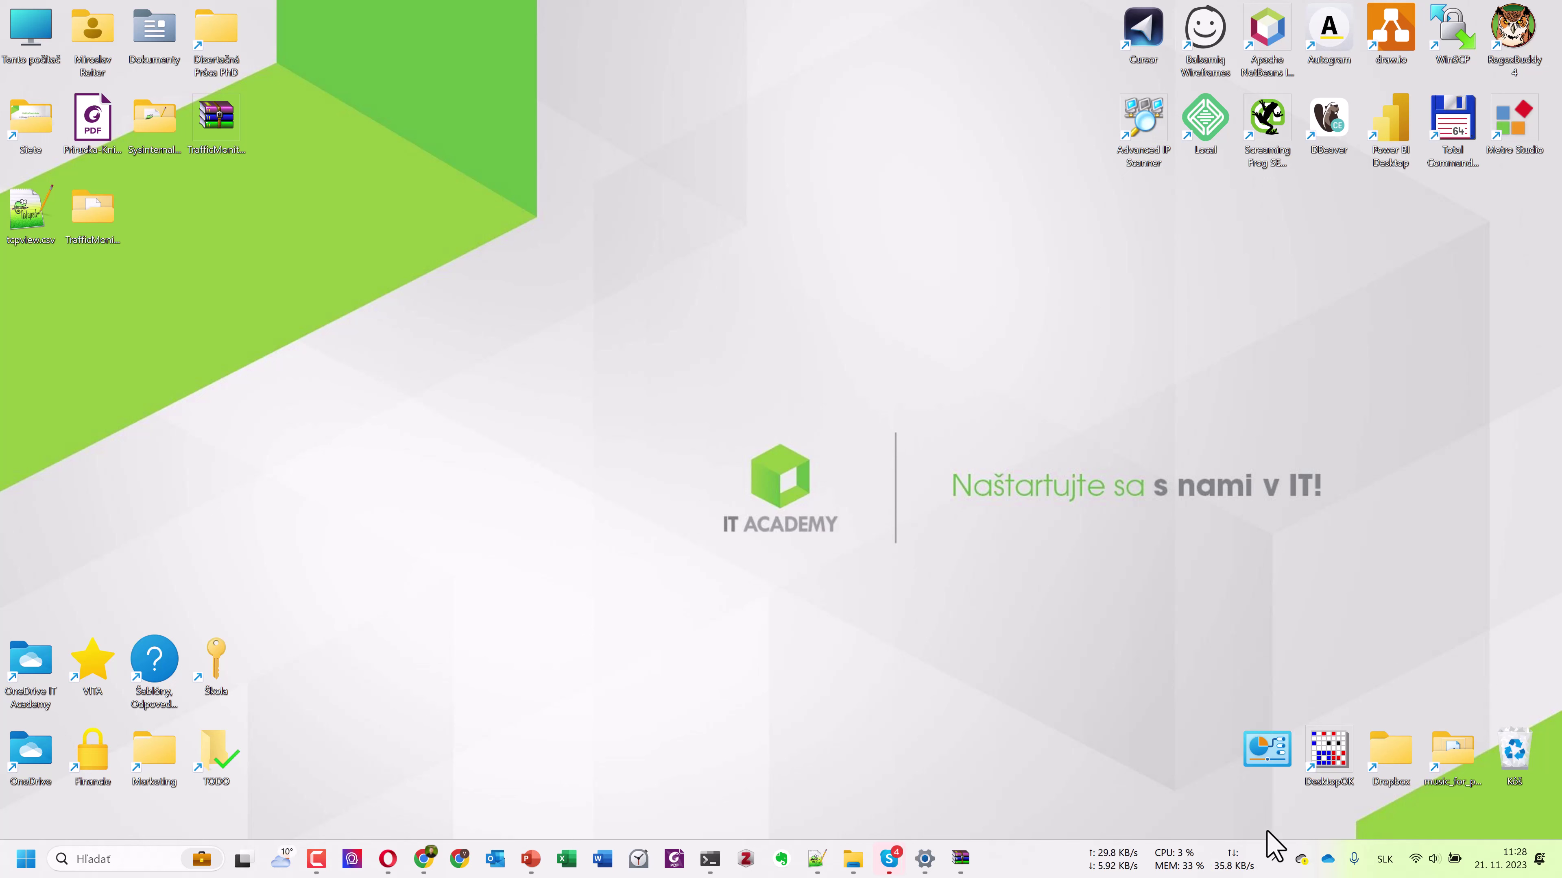
Check TrafficMonitor's notification icon commands, show its main window on the desktop and shift it slightly.
{"action": "left_click", "coordinate": [1276, 863]}
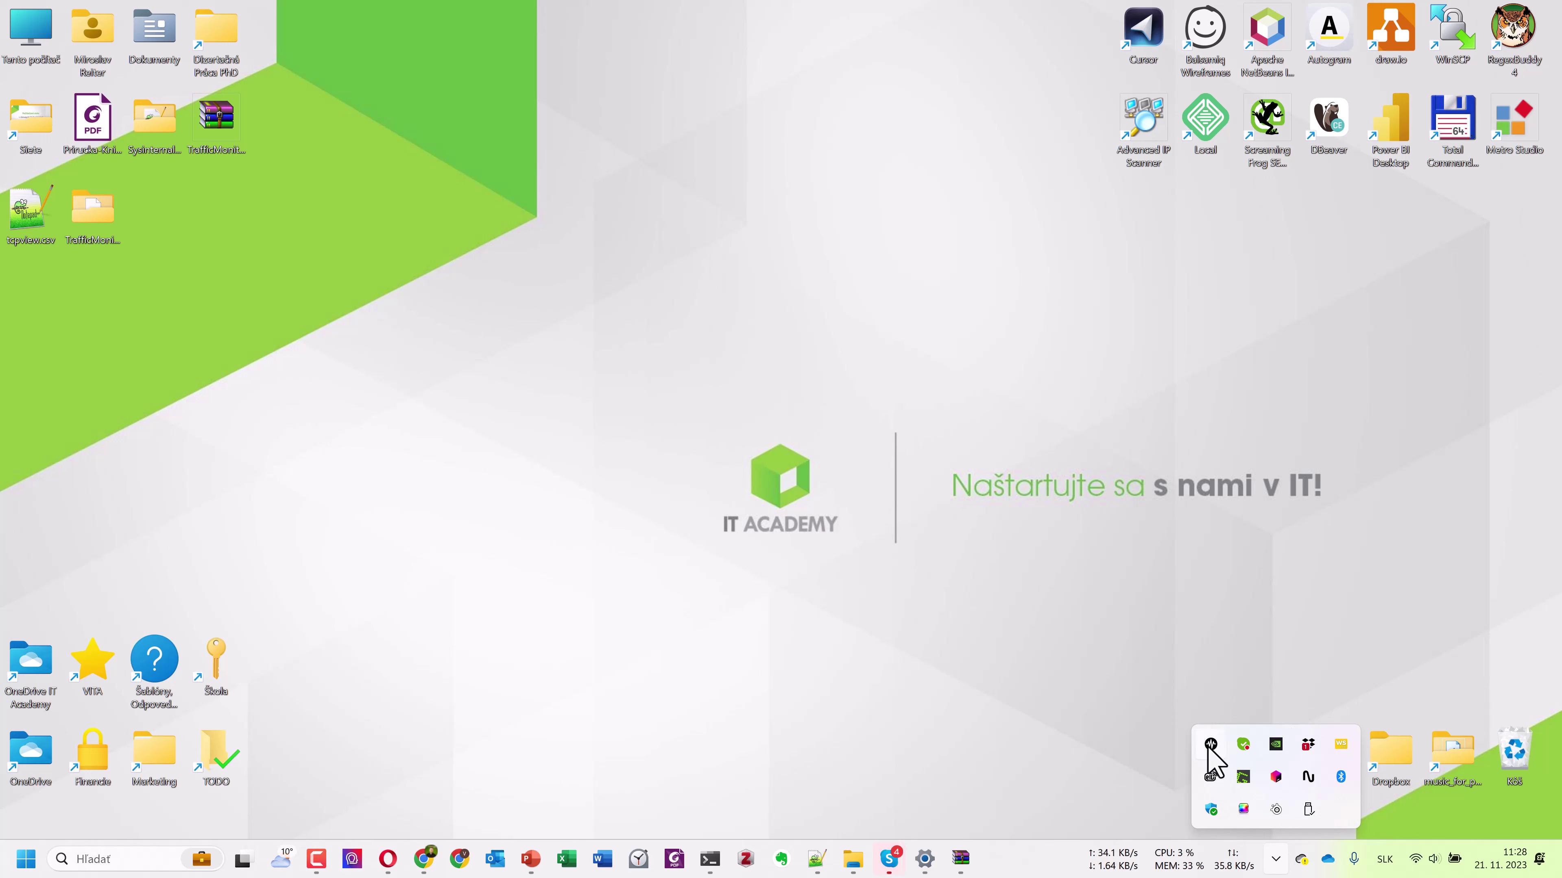
{"action": "mouse_move", "coordinate": [1208, 746]}
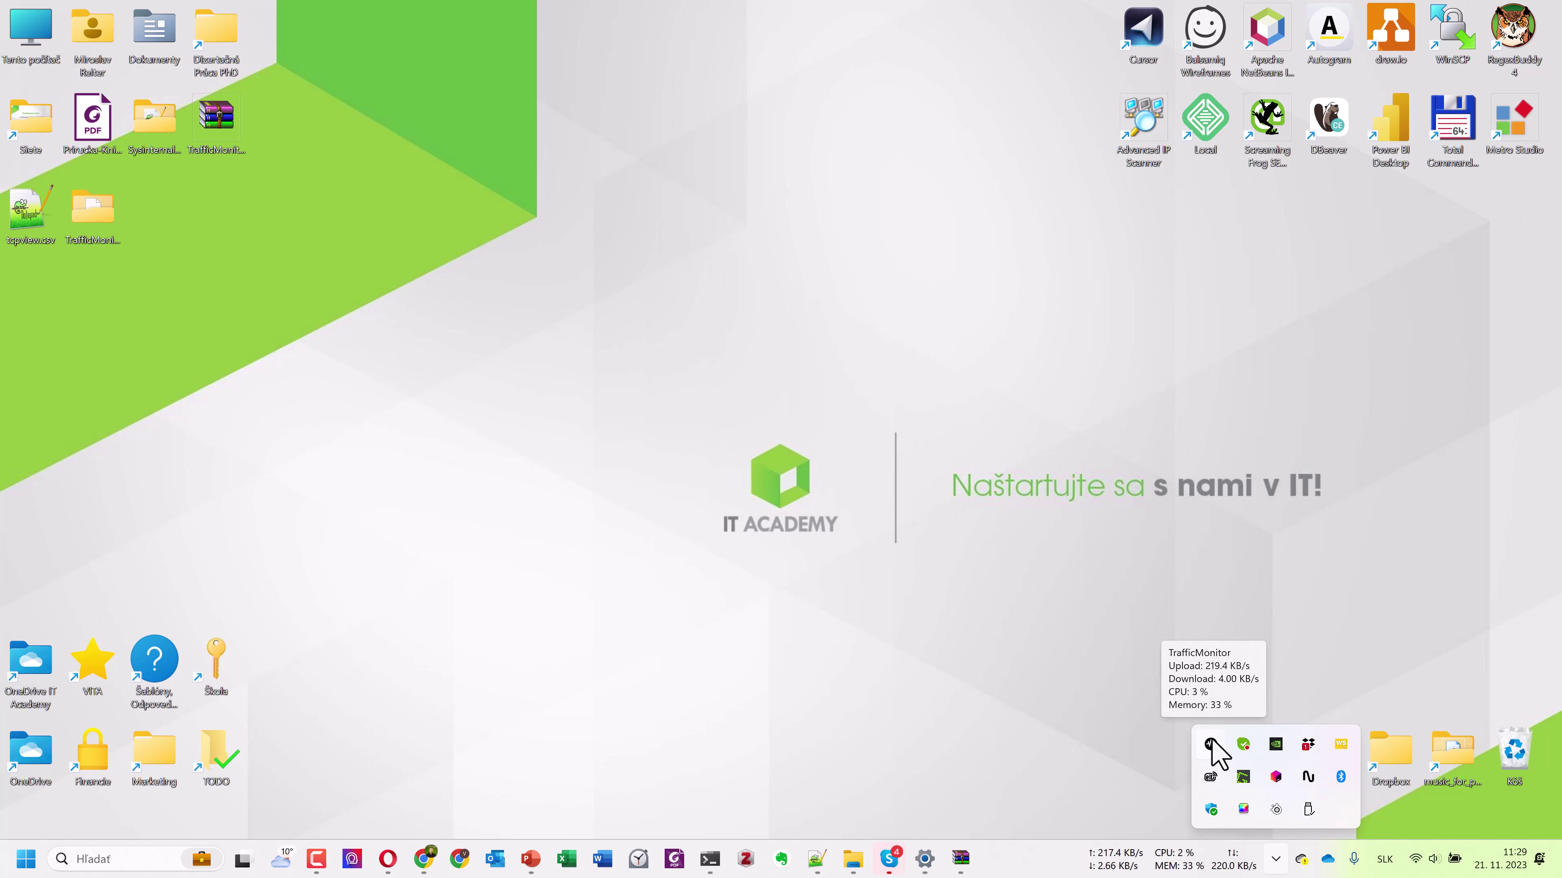
{"action": "right_click", "coordinate": [1208, 744]}
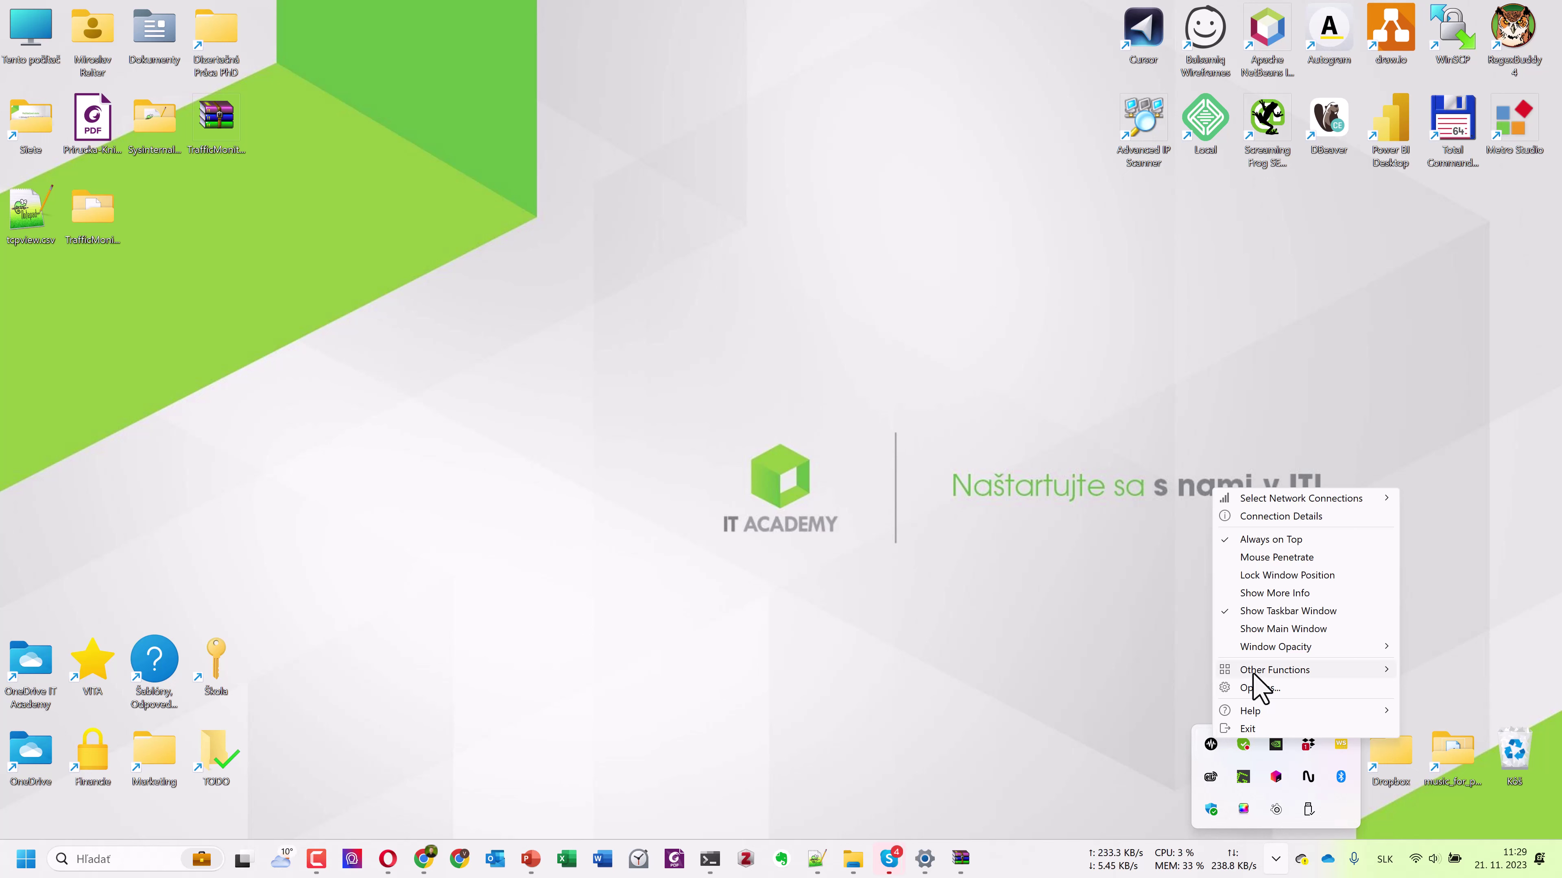
{"action": "mouse_move", "coordinate": [1253, 673]}
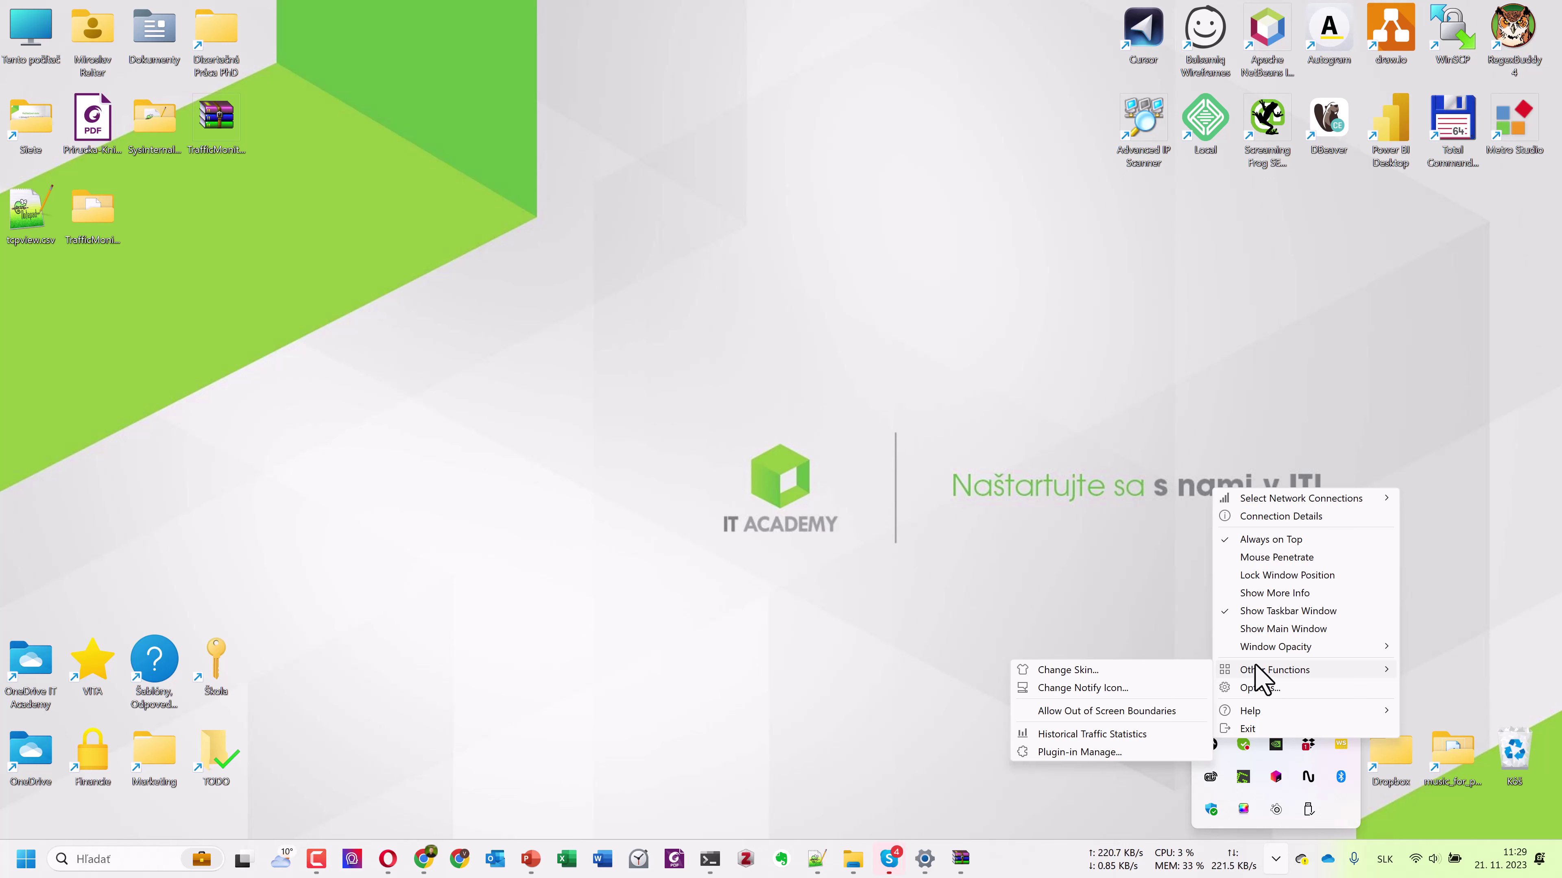
{"action": "left_click", "coordinate": [1268, 629]}
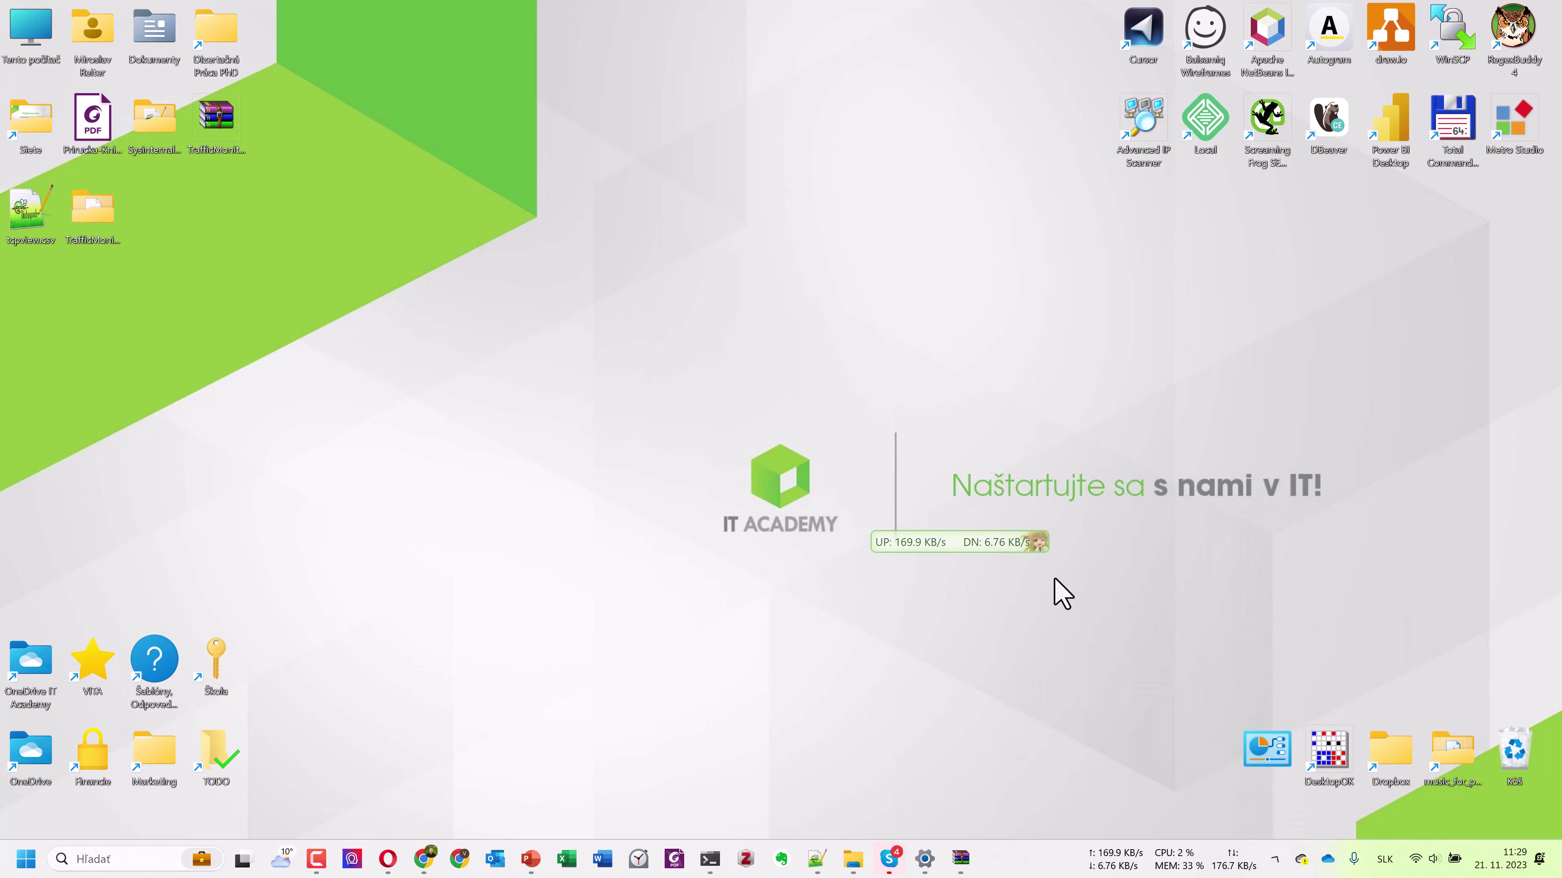
{"action": "left_click_drag", "start_coordinate": [1035, 547], "coordinate": [1071, 554]}
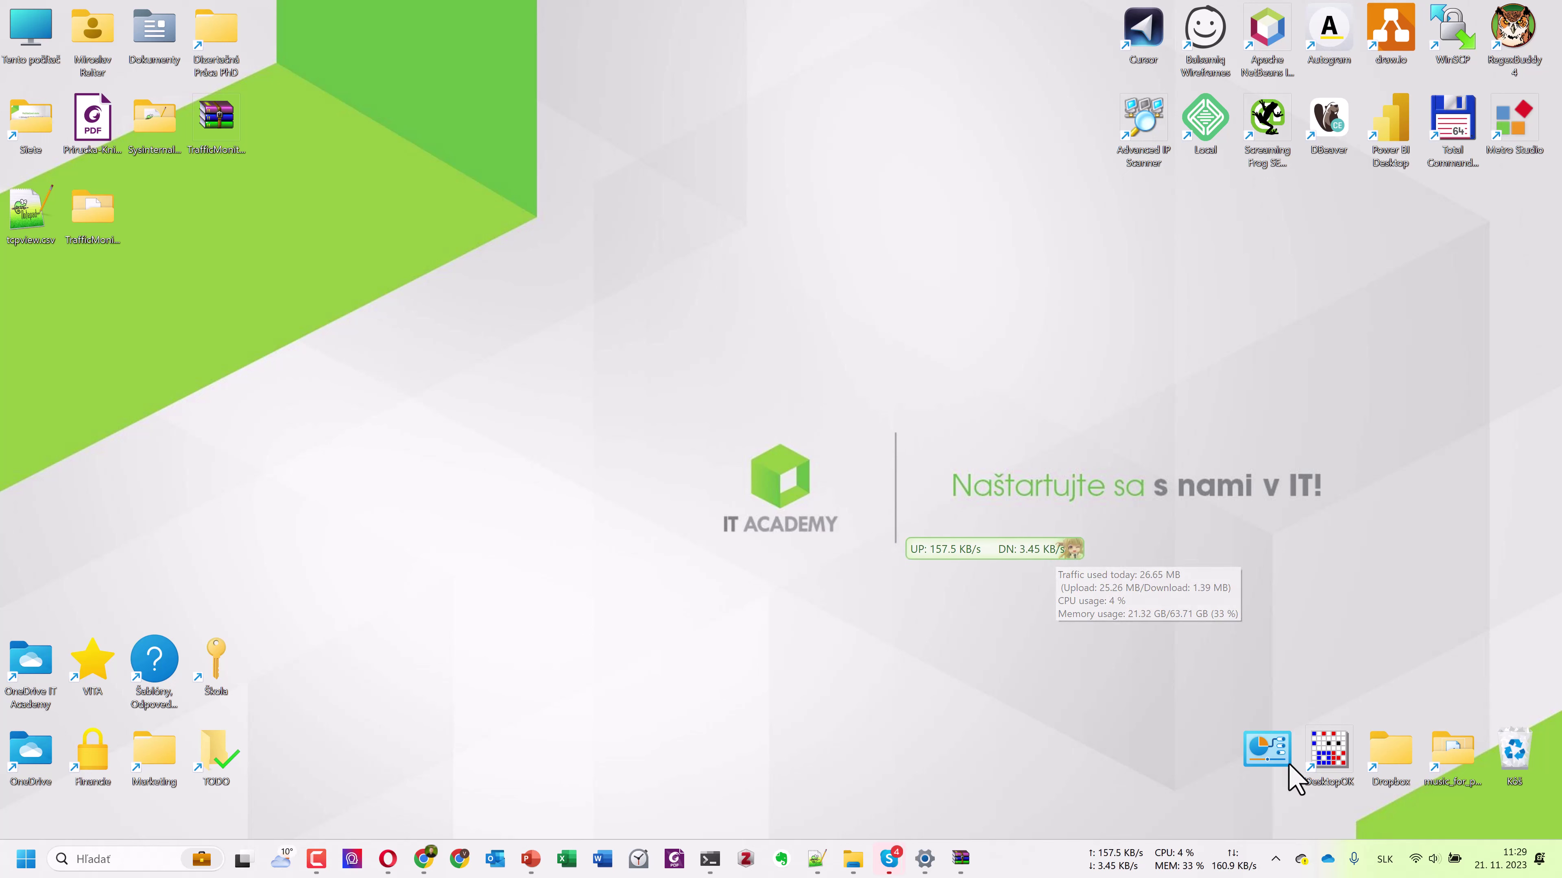
Change the skin of TrafficMonitor's main window to 皮肤10 and apply it.
{"action": "left_click", "coordinate": [1276, 859]}
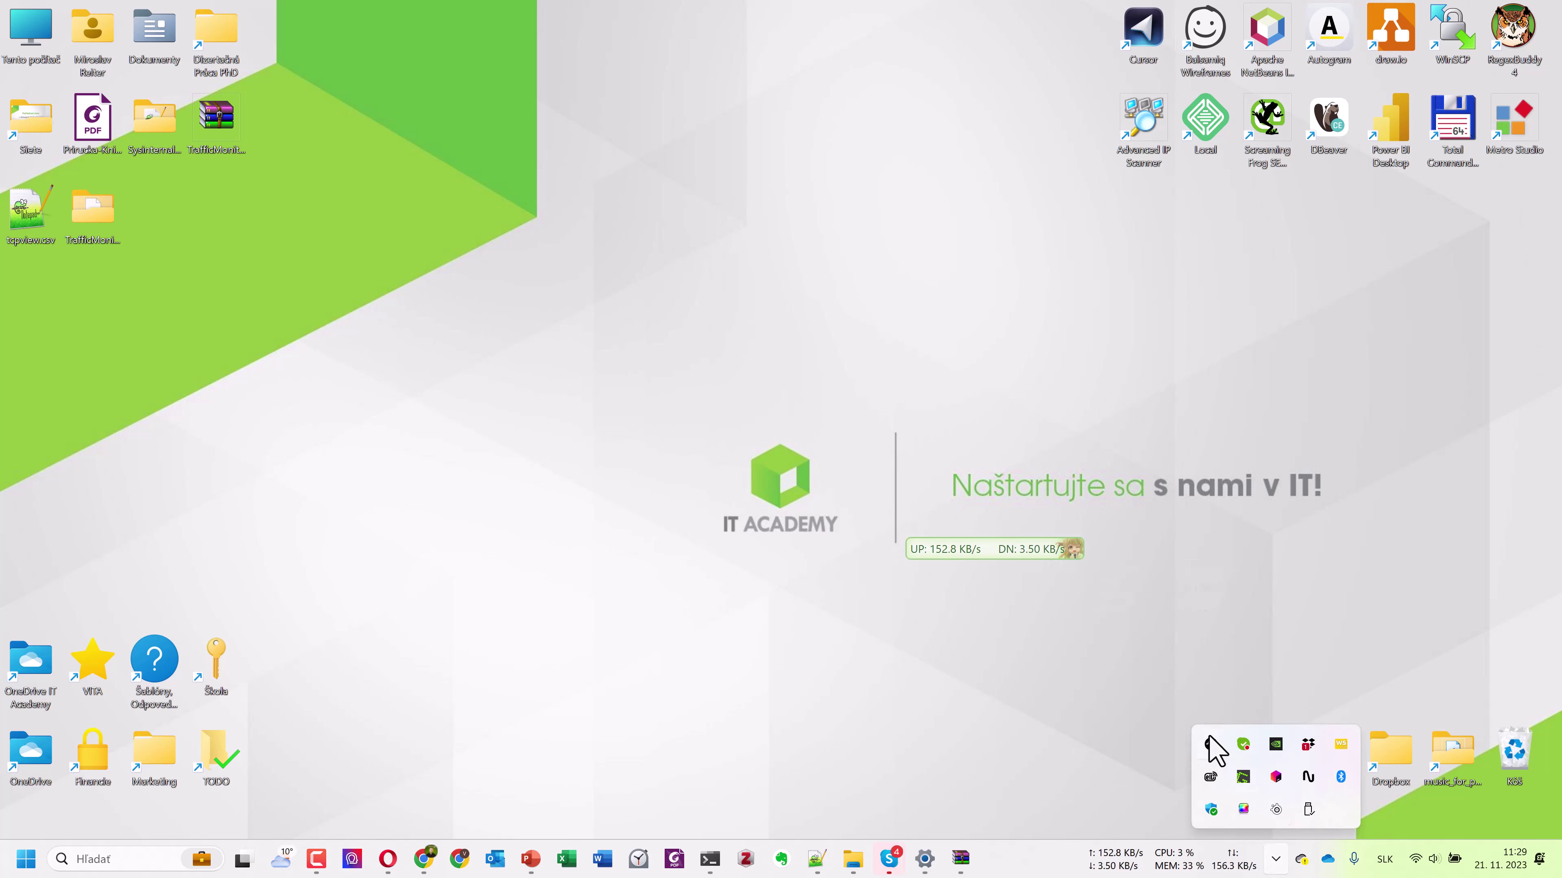
{"action": "right_click", "coordinate": [1211, 745]}
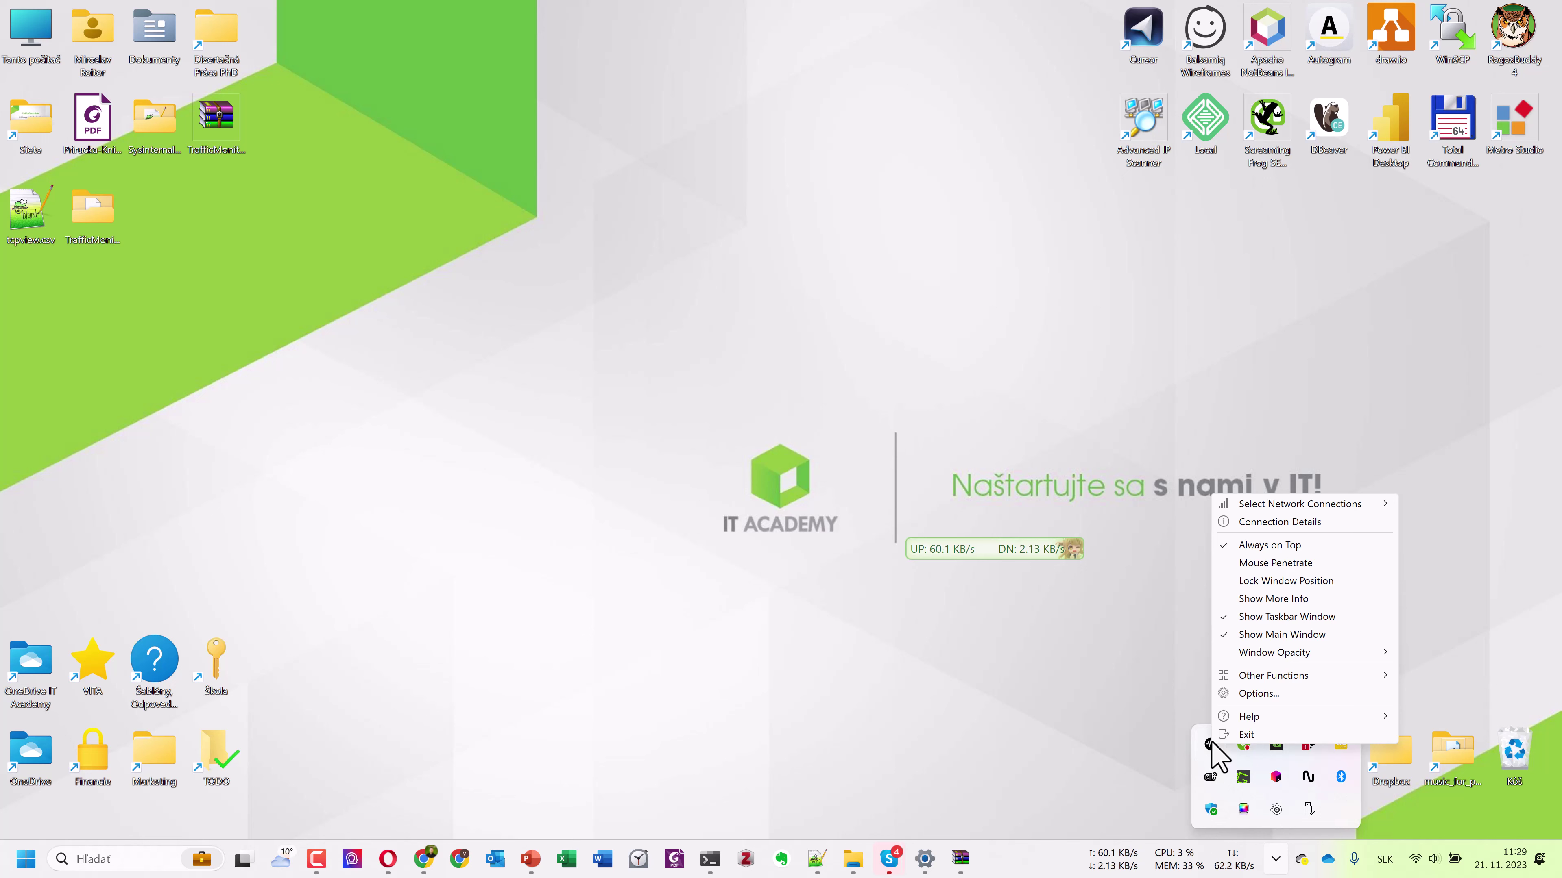
{"action": "mouse_move", "coordinate": [1284, 675]}
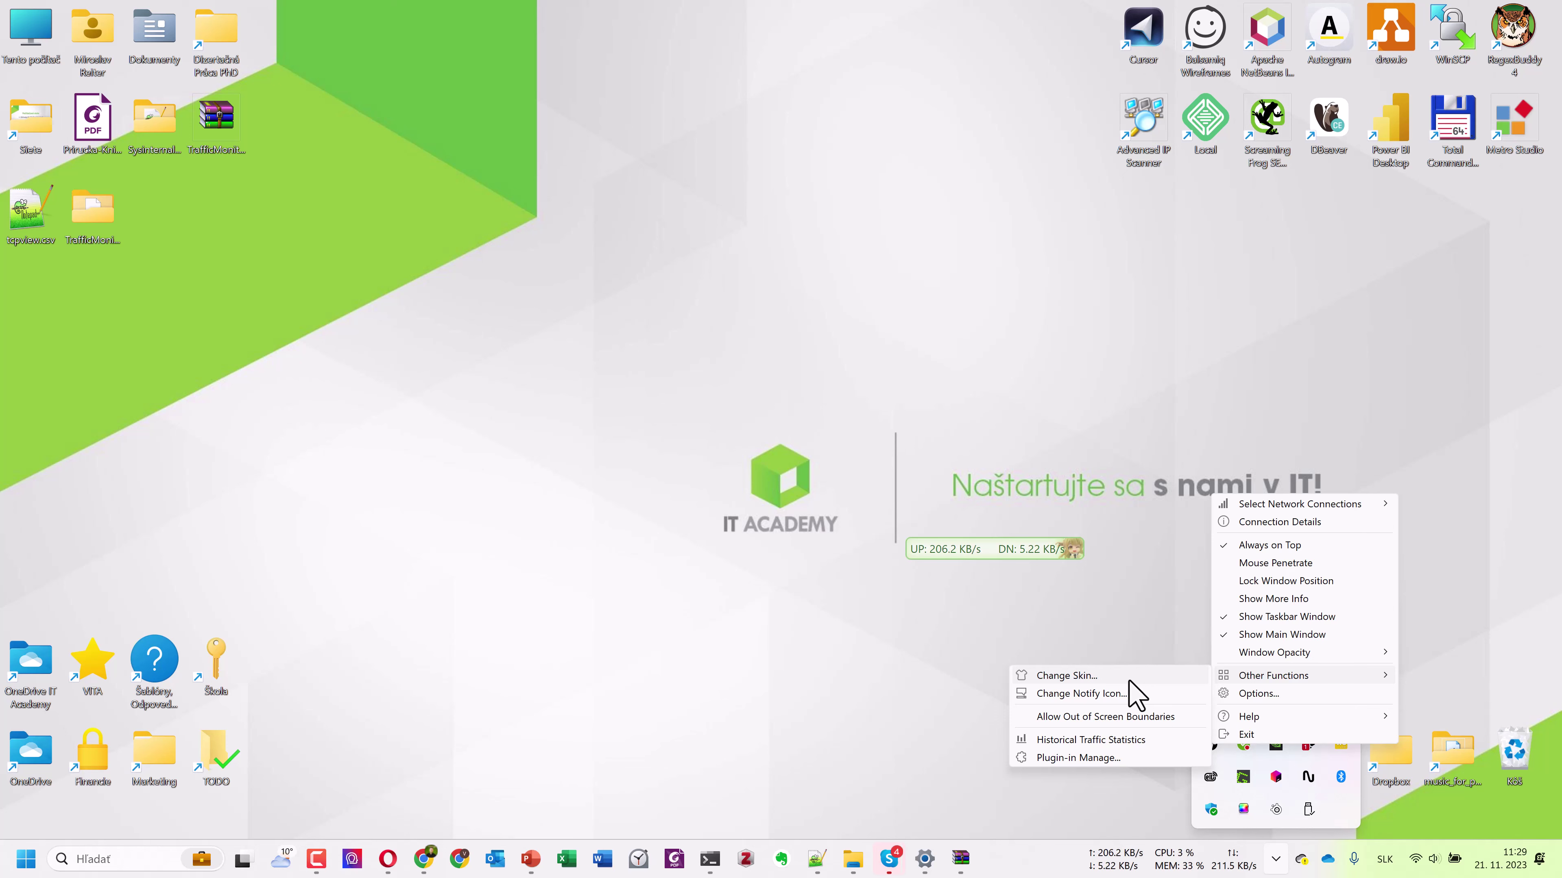
{"action": "left_click", "coordinate": [1128, 676]}
{"action": "left_click_drag", "start_coordinate": [1145, 561], "coordinate": [1259, 363]}
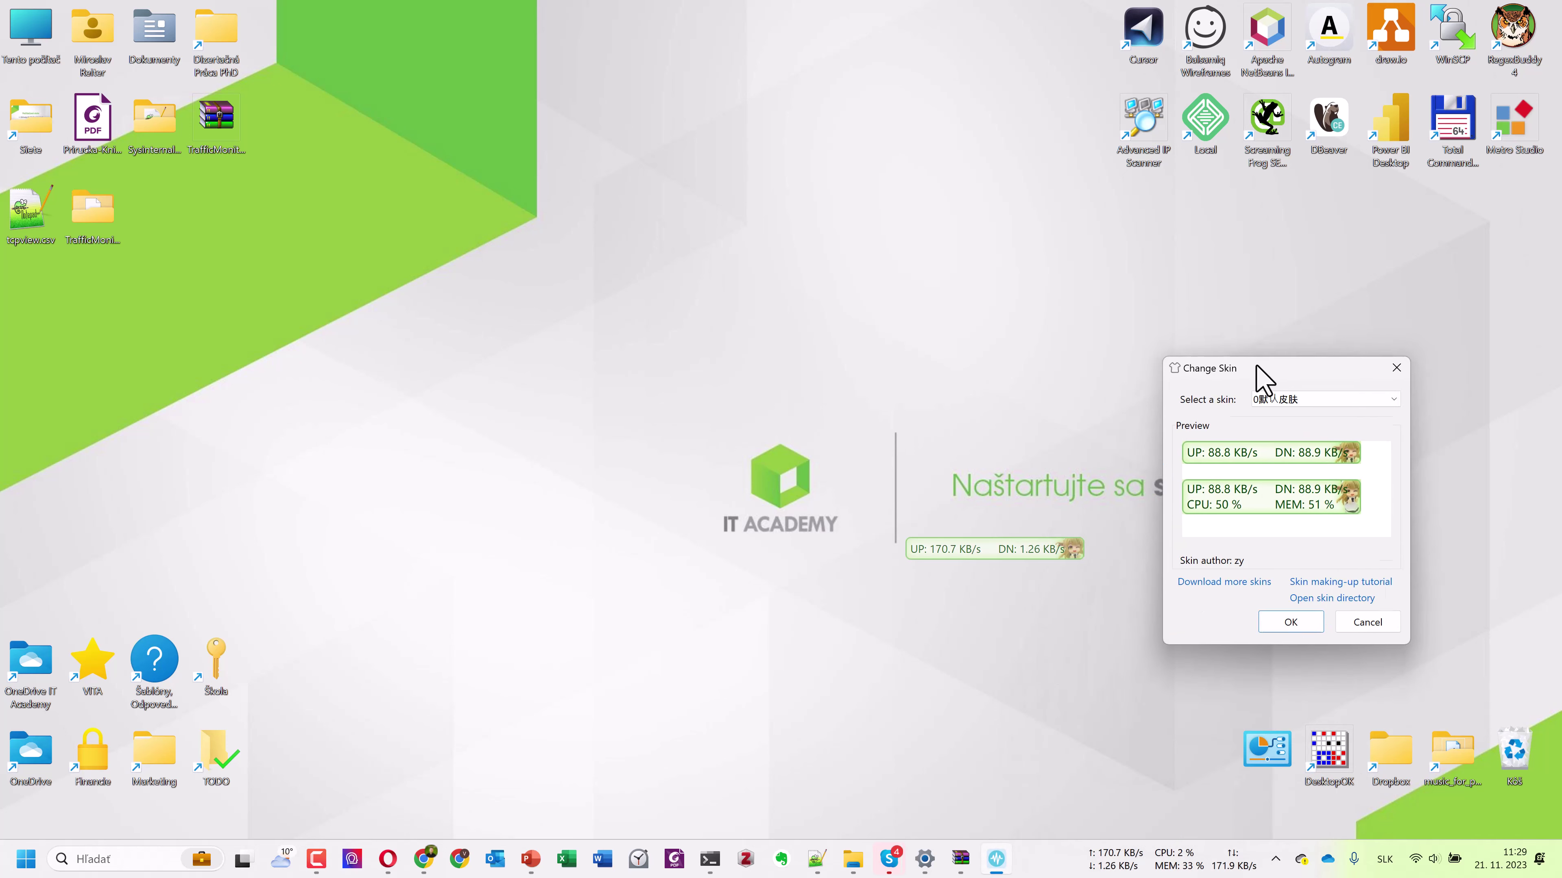
{"action": "left_click", "coordinate": [1345, 391]}
{"action": "scroll", "coordinate": [1328, 443], "scroll_direction": "down", "scroll_amount": 1}
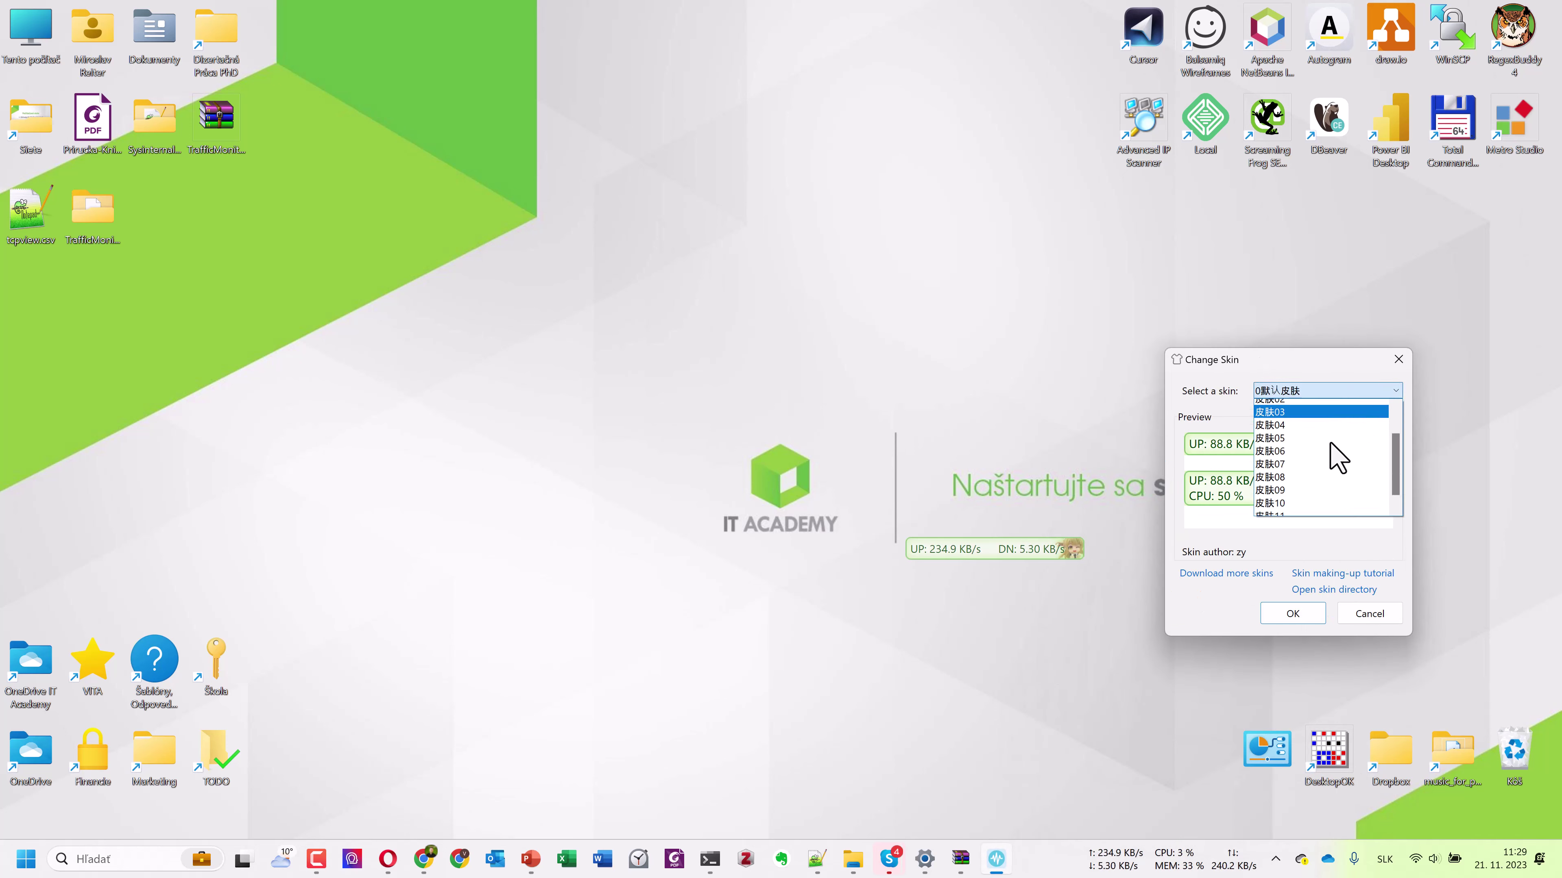
{"action": "left_click", "coordinate": [1297, 502]}
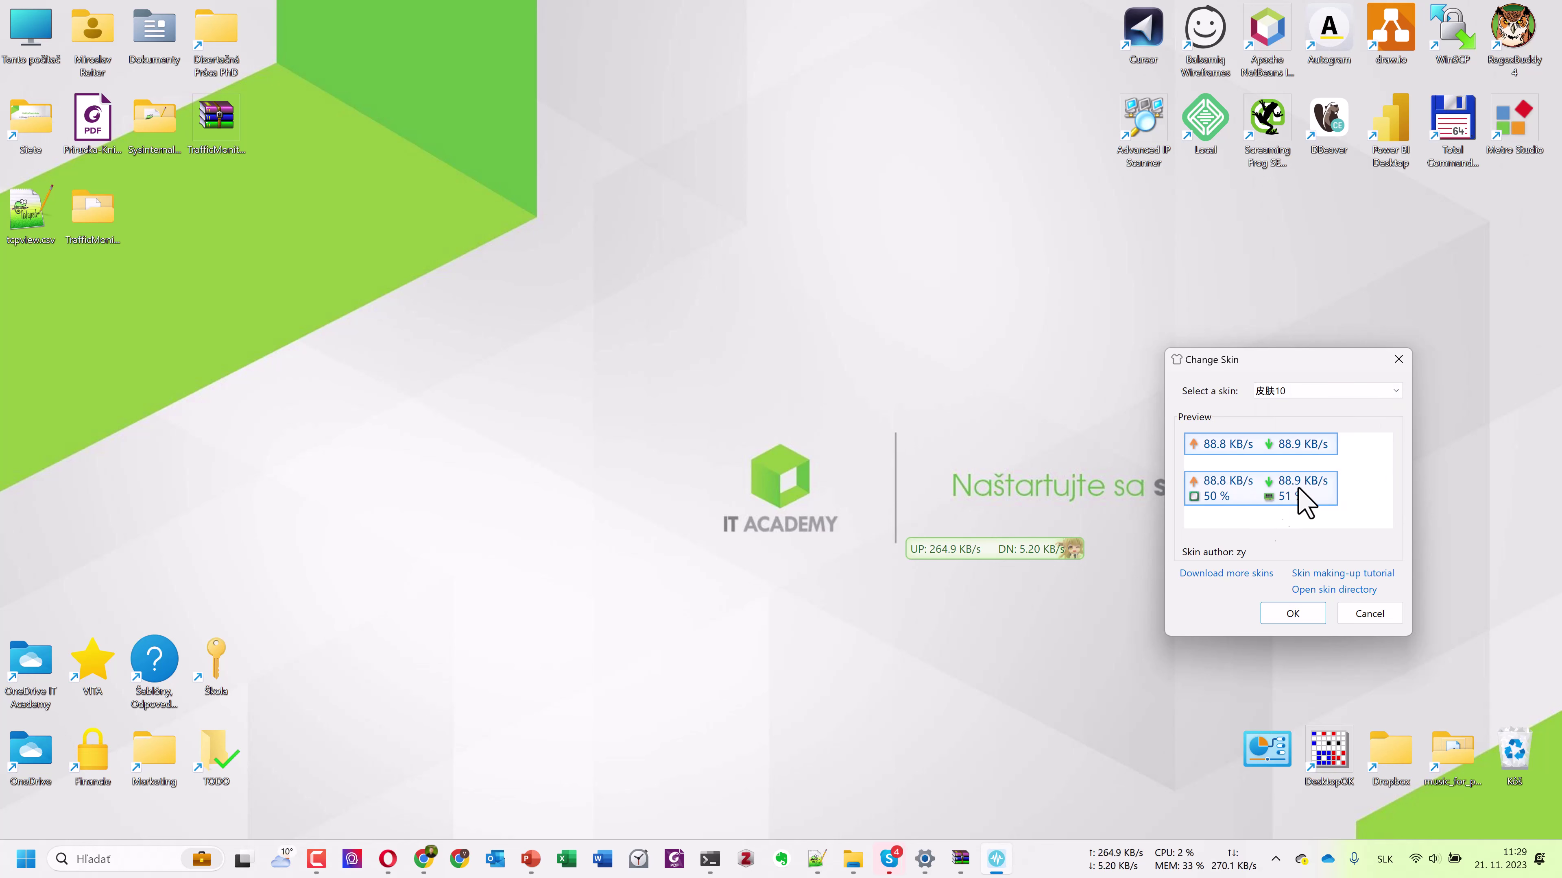
{"action": "left_click", "coordinate": [1286, 617]}
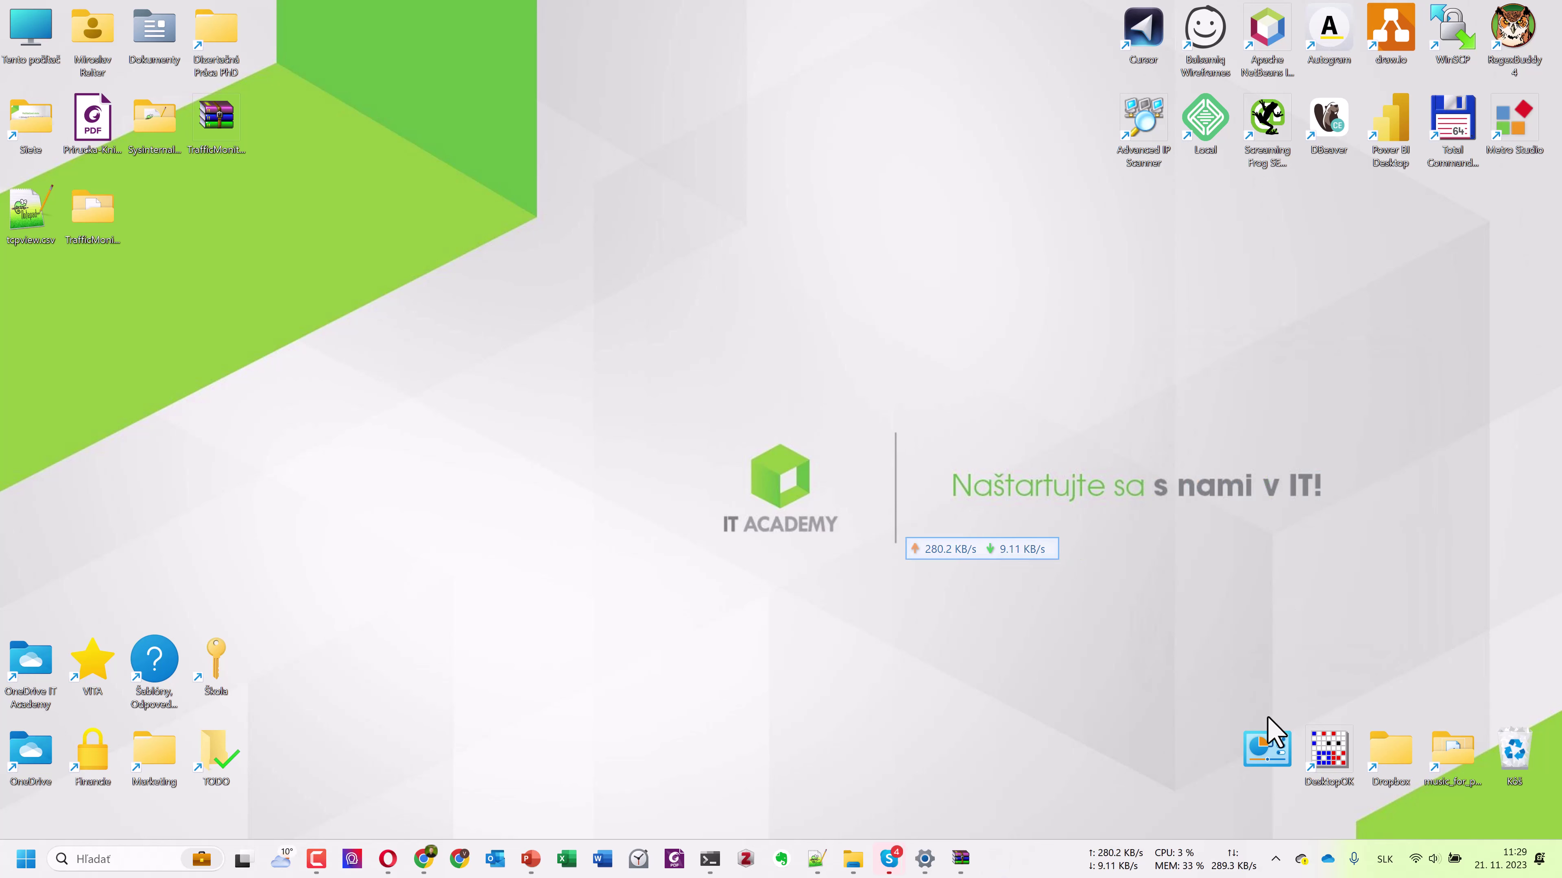
Open TrafficMonitor's notify icon settings and preview Icon 5, Icon 1 and Icon 2.
{"action": "left_click", "coordinate": [1278, 862]}
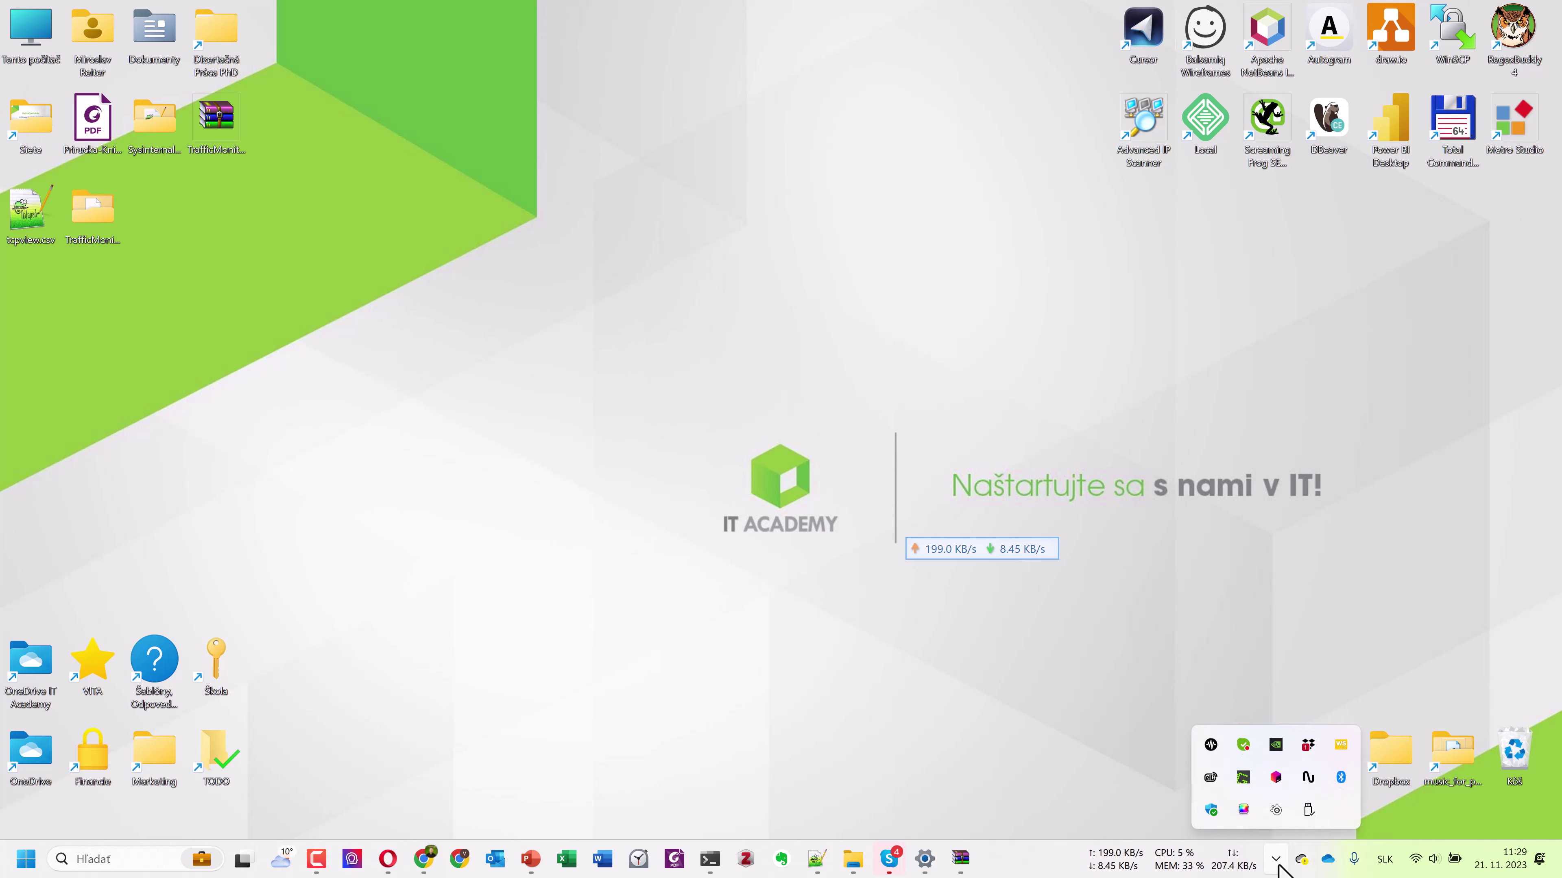
{"action": "right_click", "coordinate": [1210, 745]}
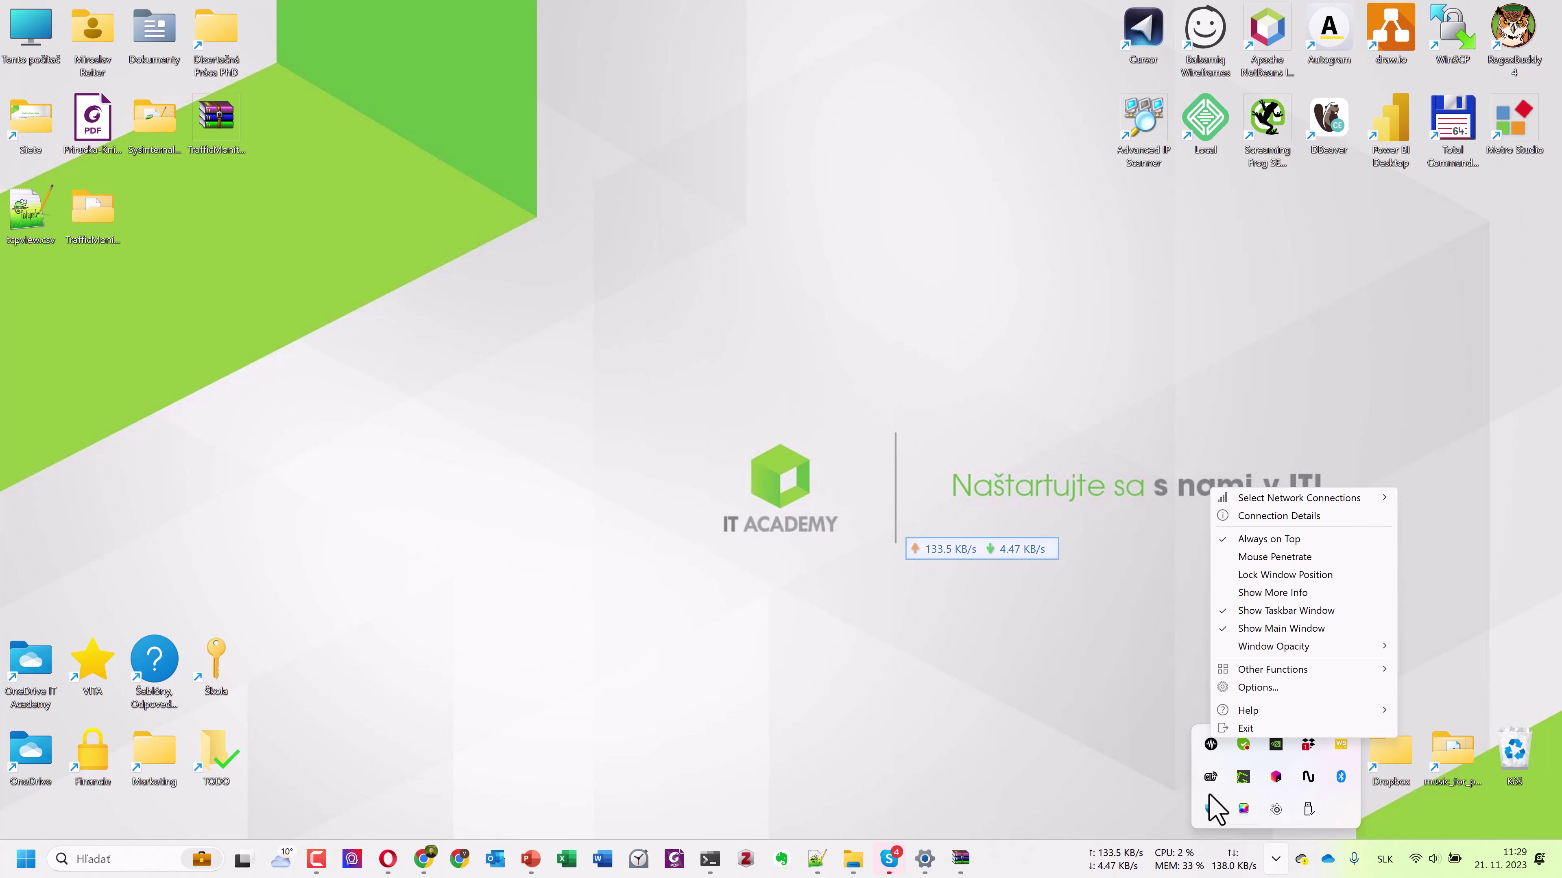
{"action": "right_click", "coordinate": [1216, 748]}
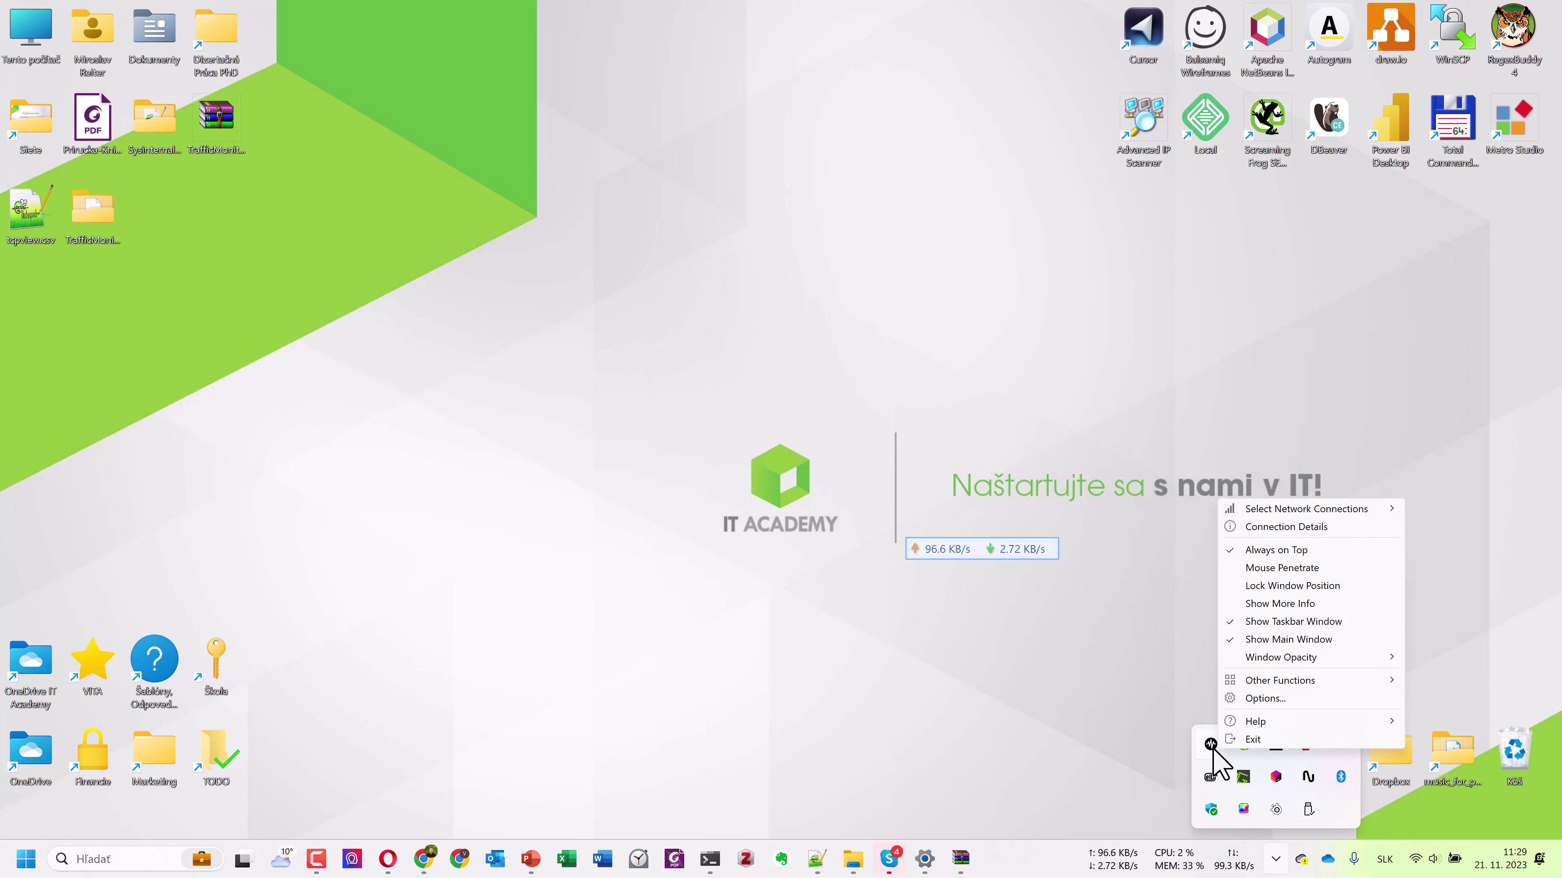
{"action": "mouse_move", "coordinate": [1342, 684]}
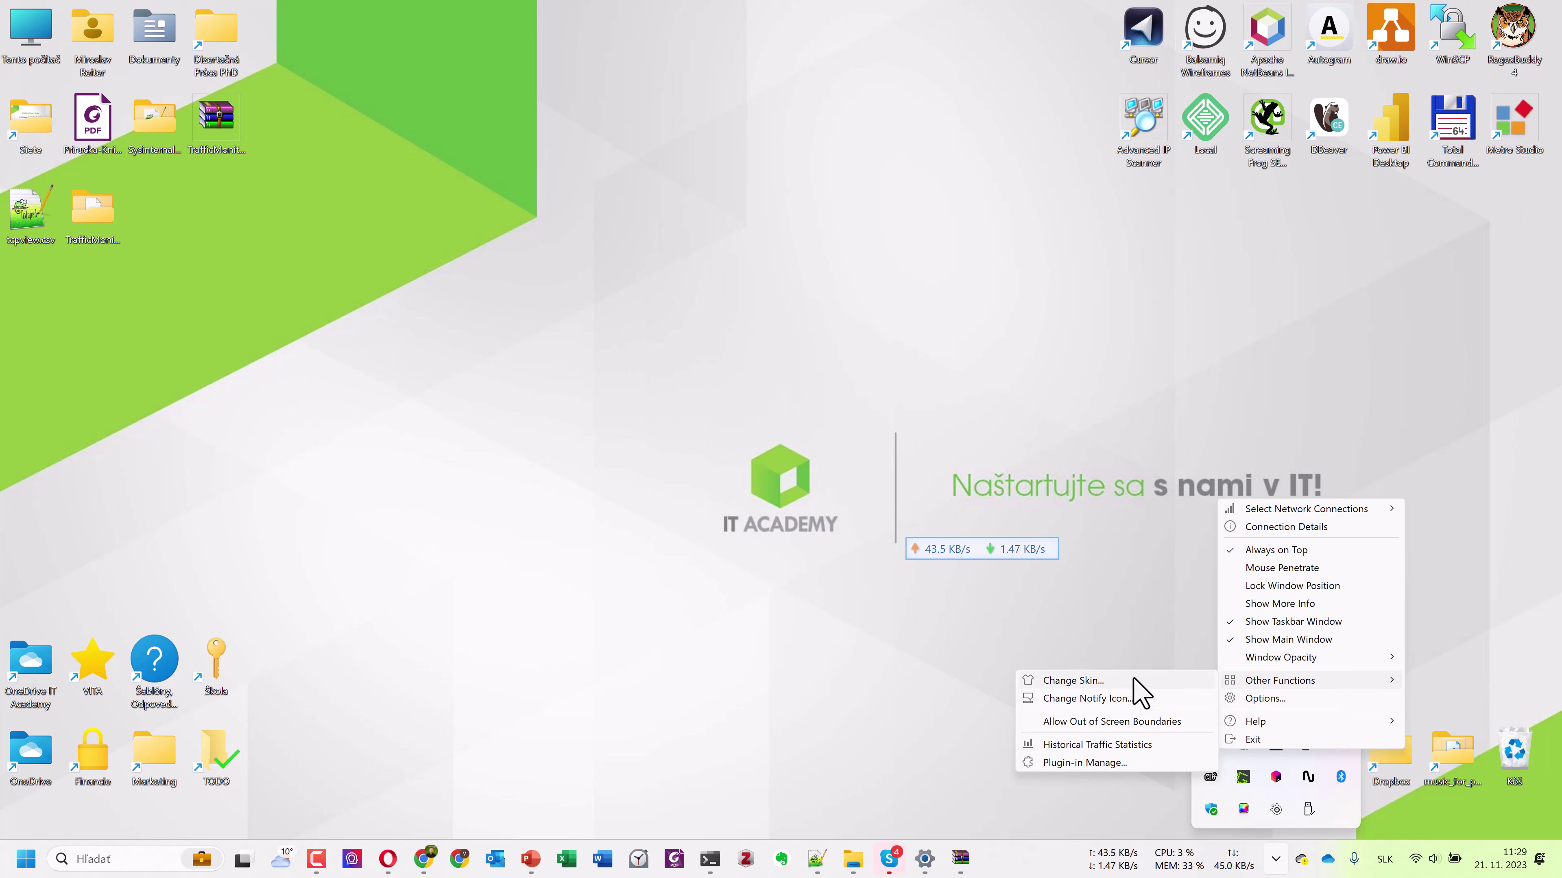
{"action": "left_click", "coordinate": [1139, 699]}
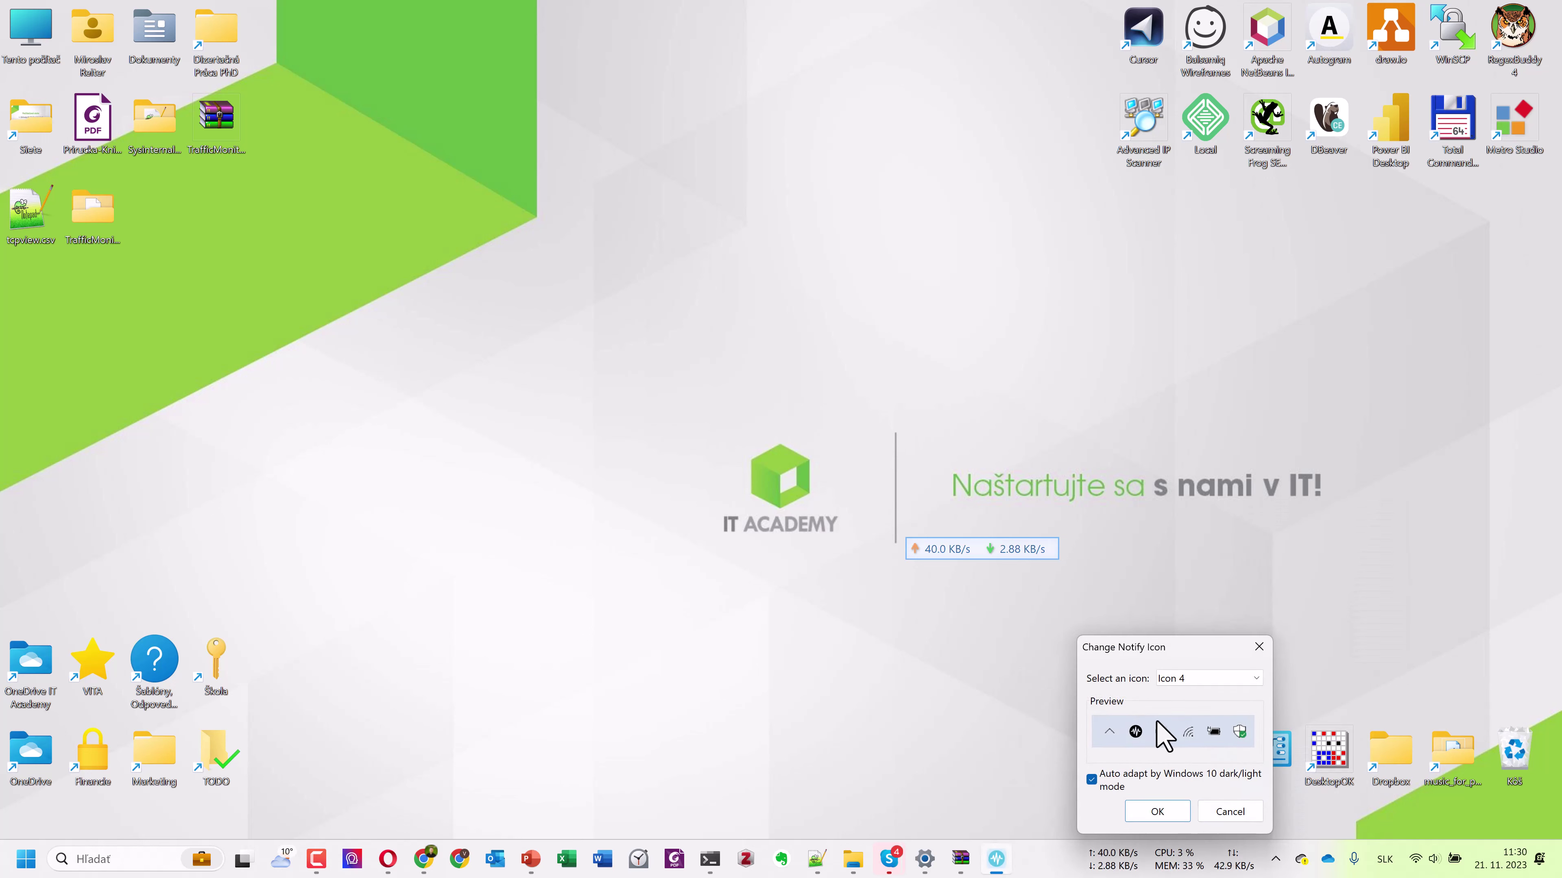
{"action": "left_click", "coordinate": [1232, 678]}
{"action": "left_click", "coordinate": [1221, 758]}
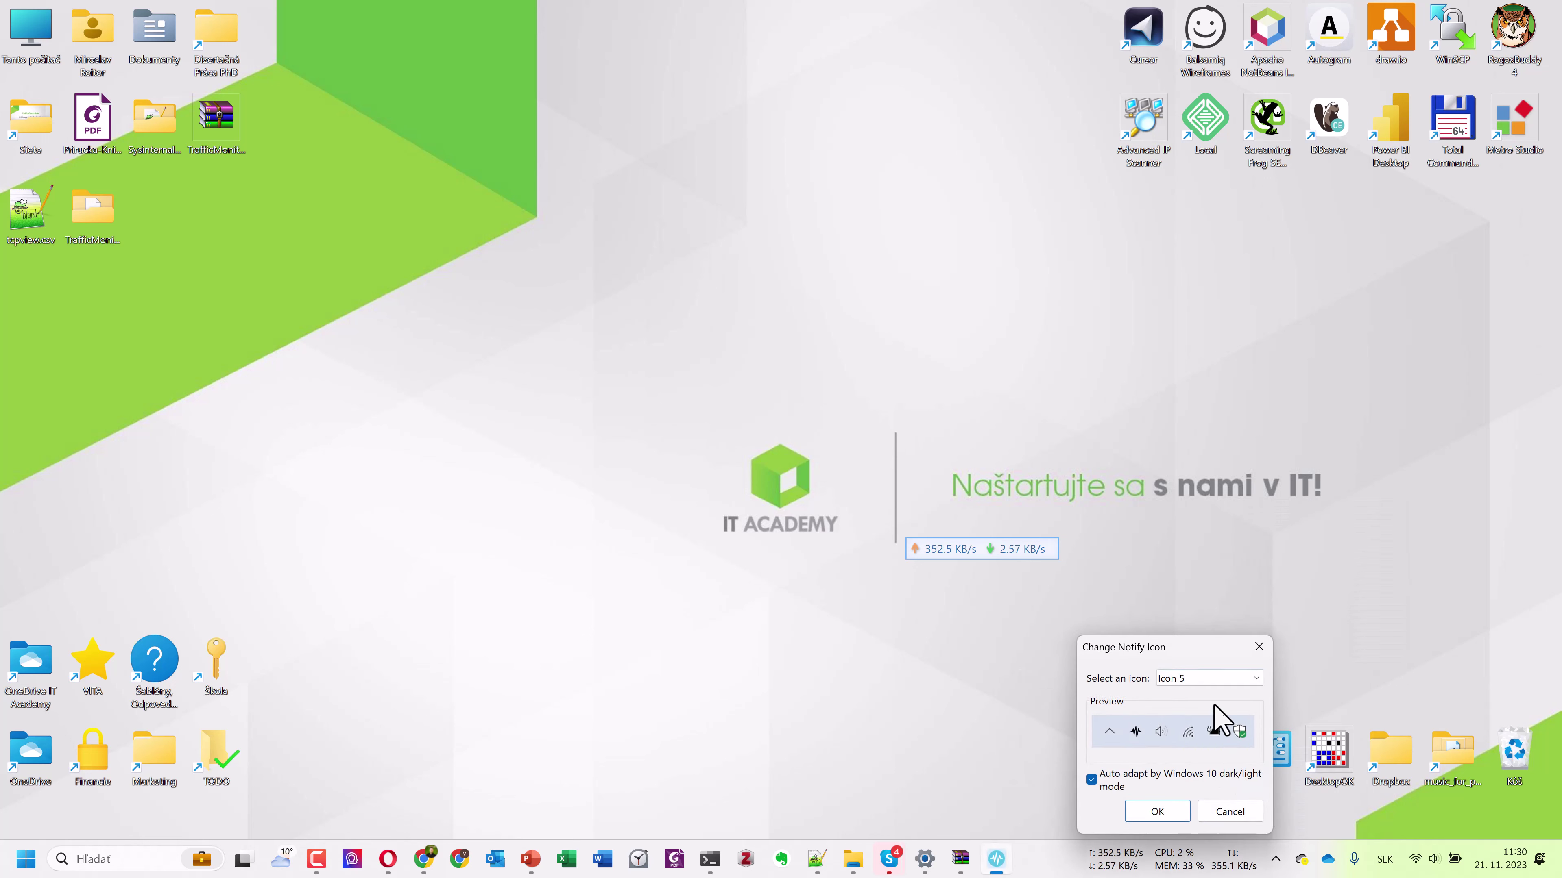
{"action": "left_click", "coordinate": [1220, 679]}
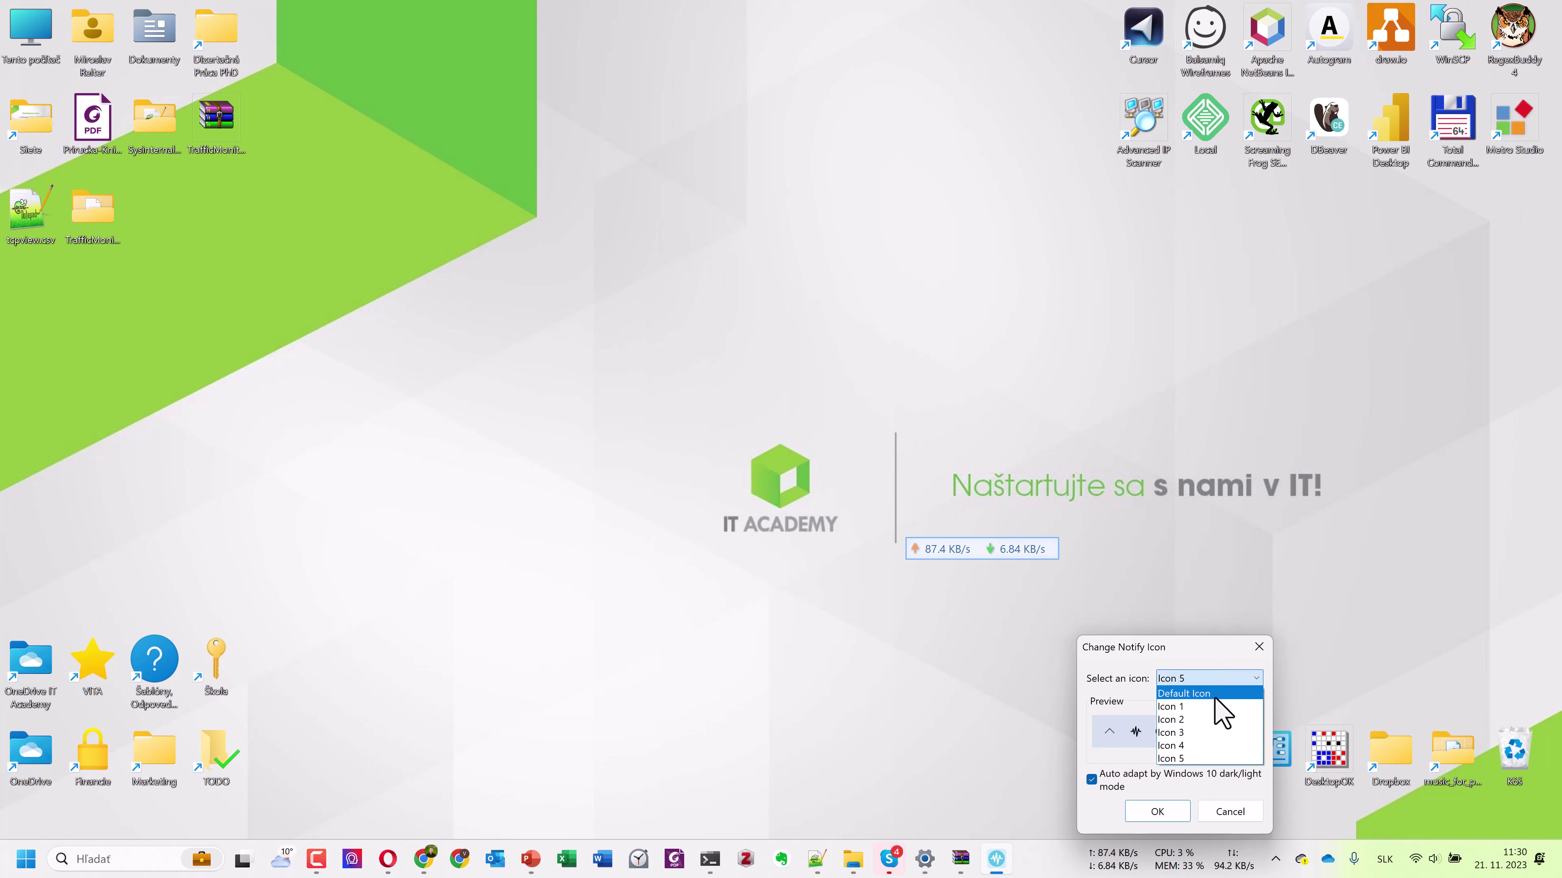
{"action": "left_click", "coordinate": [1212, 707]}
{"action": "left_click", "coordinate": [1219, 679]}
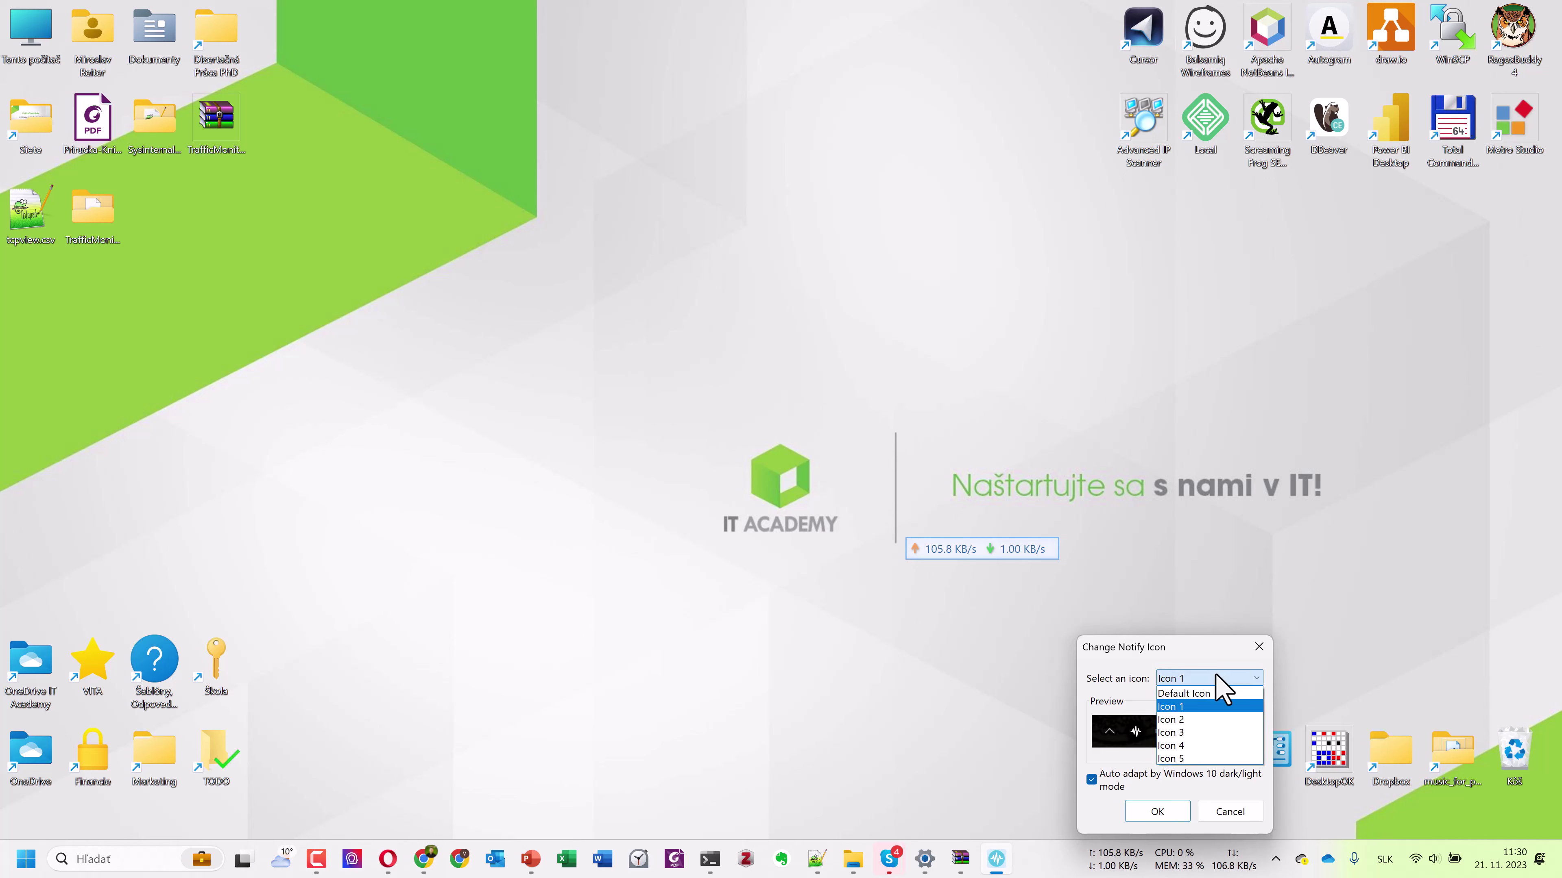
{"action": "left_click", "coordinate": [1220, 720]}
Set TrafficMonitor's notify icon to Icon 3 and apply the choice.
{"action": "left_click", "coordinate": [1217, 680]}
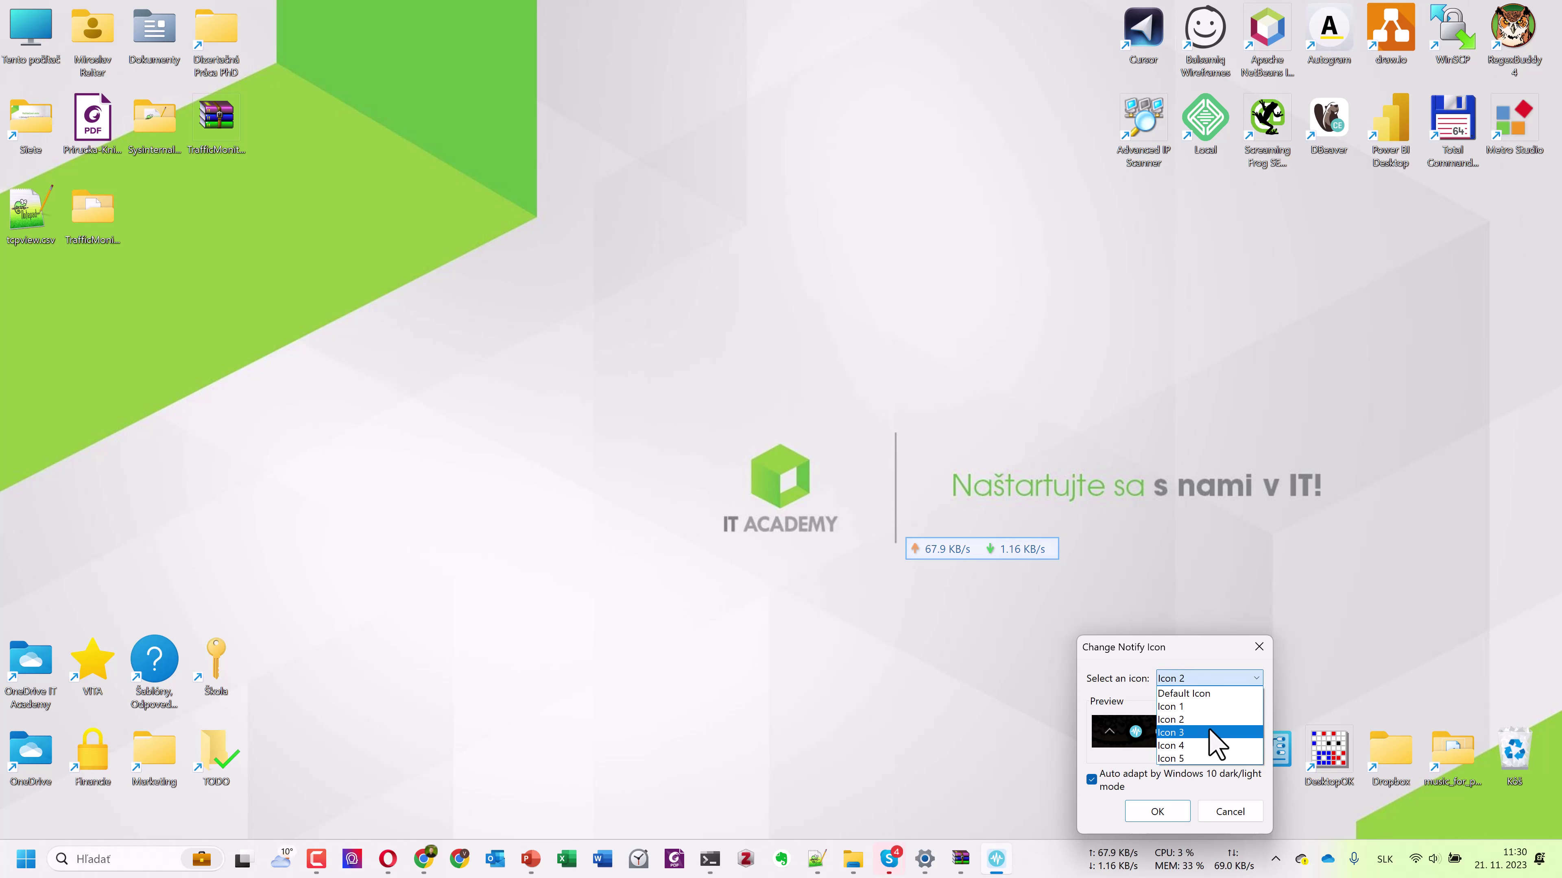
{"action": "left_click", "coordinate": [1214, 733]}
{"action": "left_click", "coordinate": [1178, 679]}
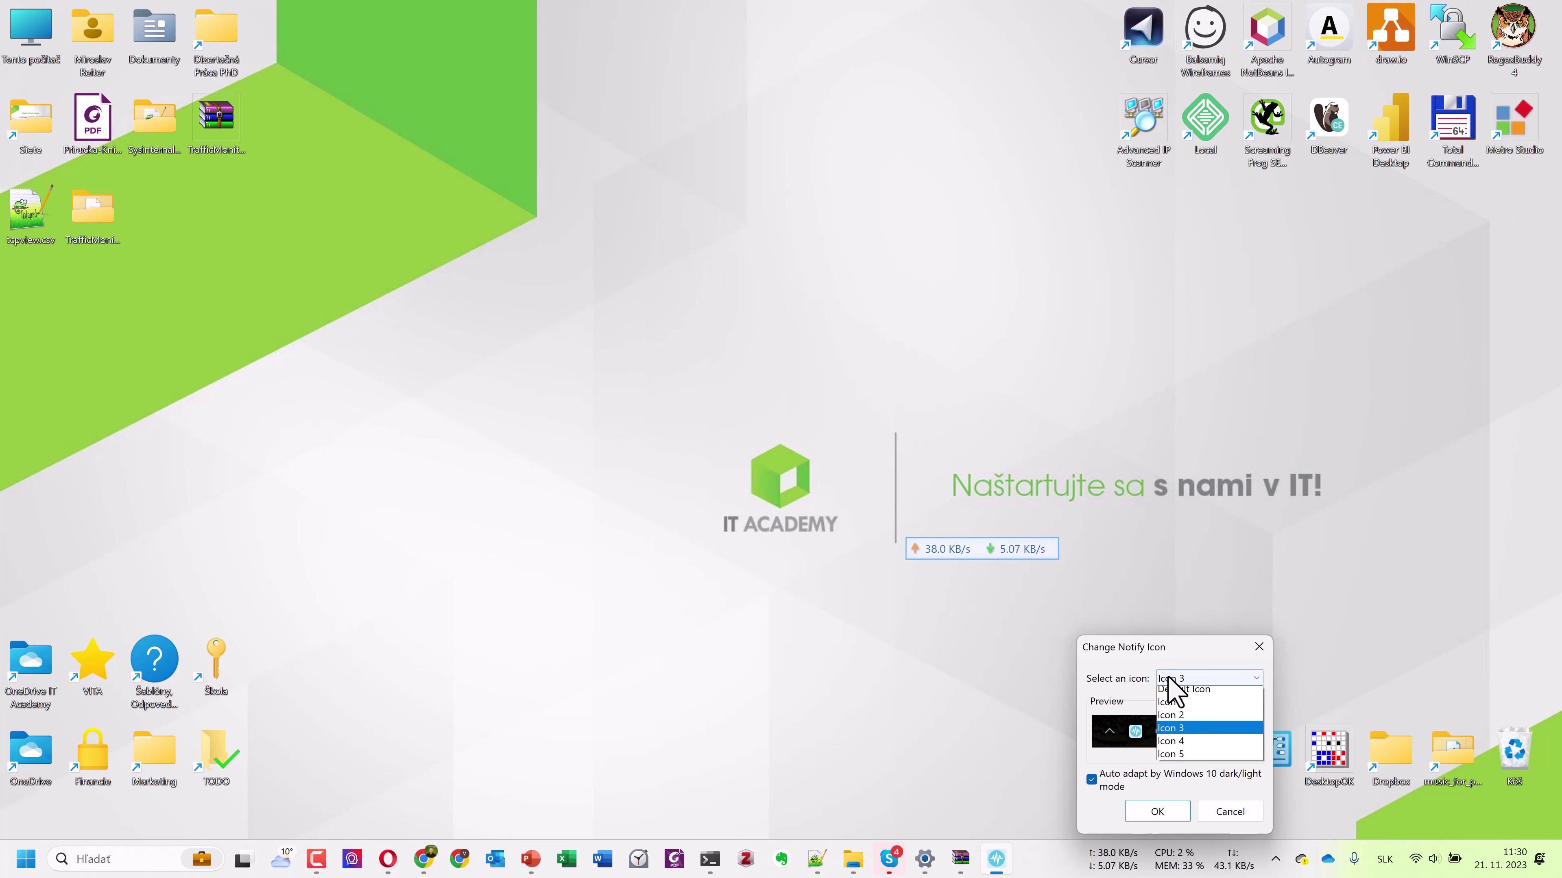
{"action": "left_click", "coordinate": [1190, 732]}
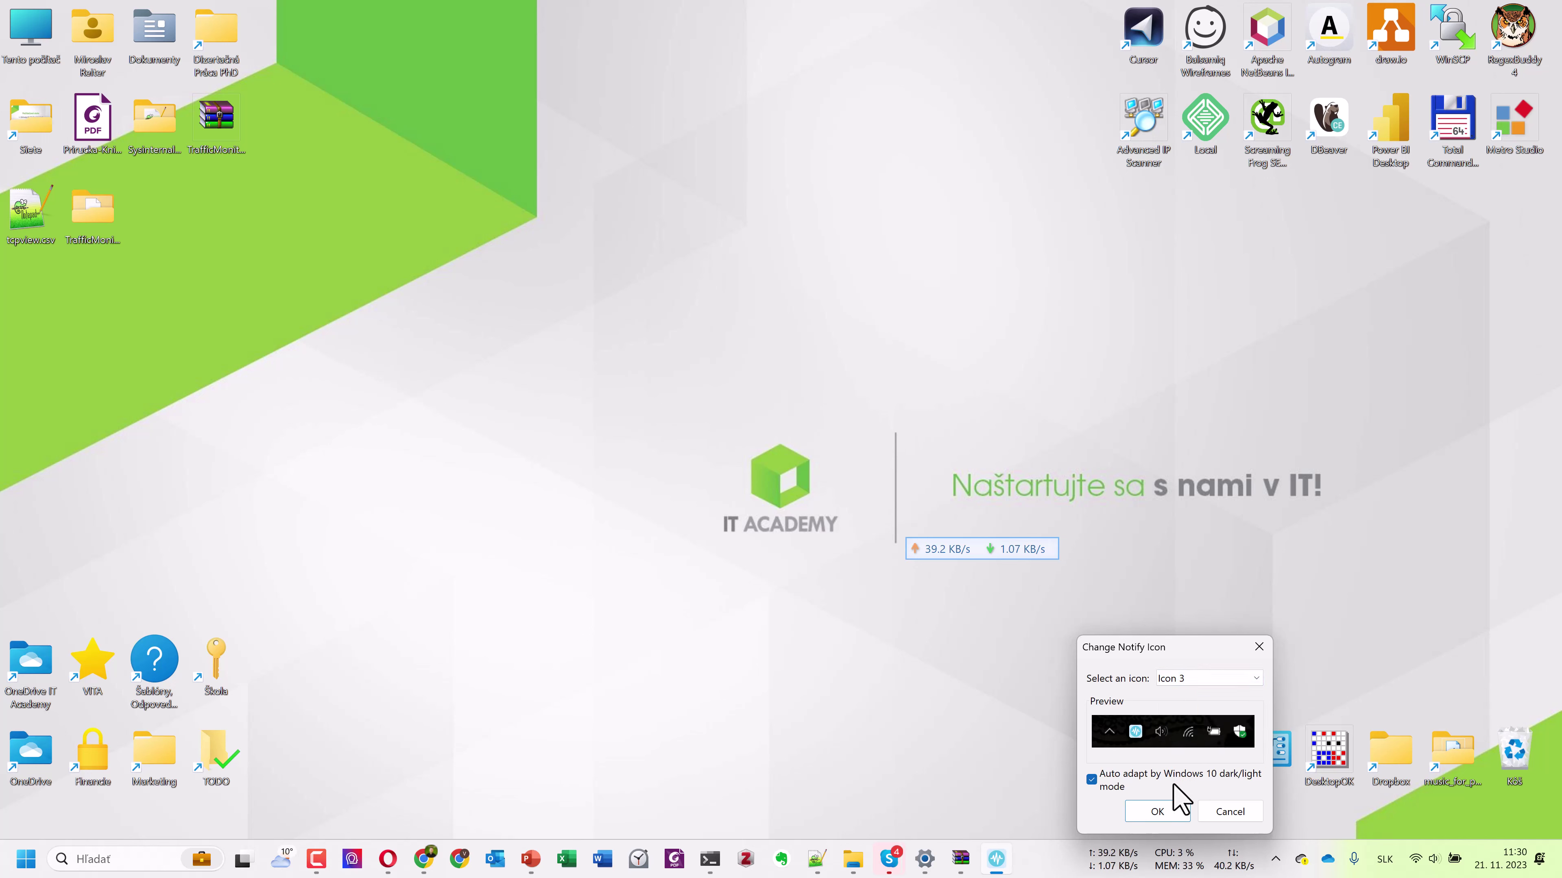
{"action": "left_click", "coordinate": [1158, 814]}
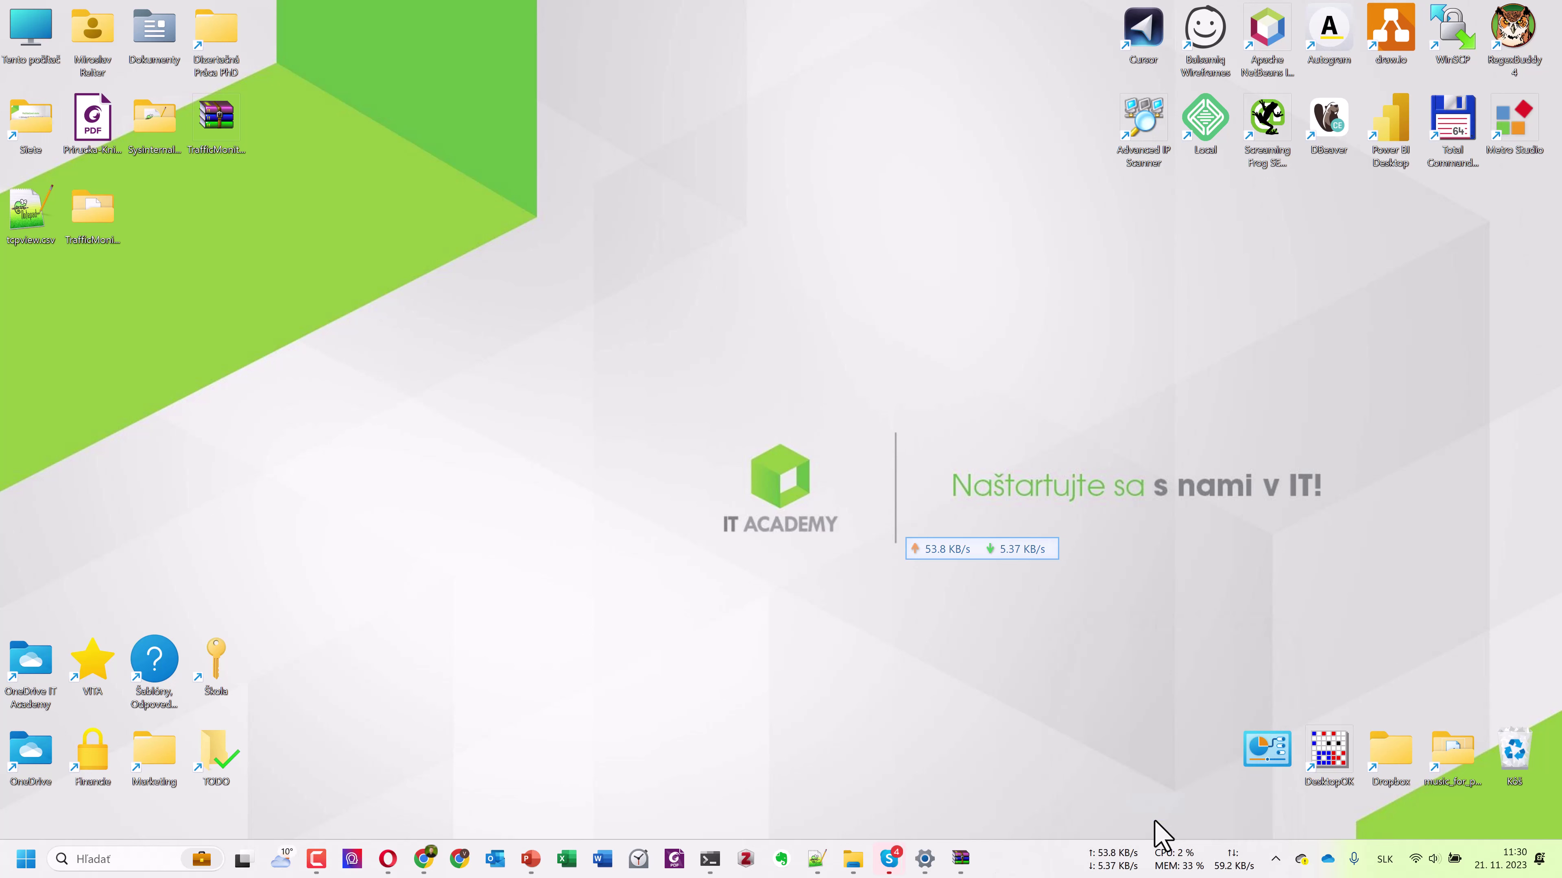
Check TrafficMonitor's notification icon commands and move its main window just above the end of the wallpaper slogan.
{"action": "left_click", "coordinate": [1275, 859]}
{"action": "right_click", "coordinate": [1211, 745]}
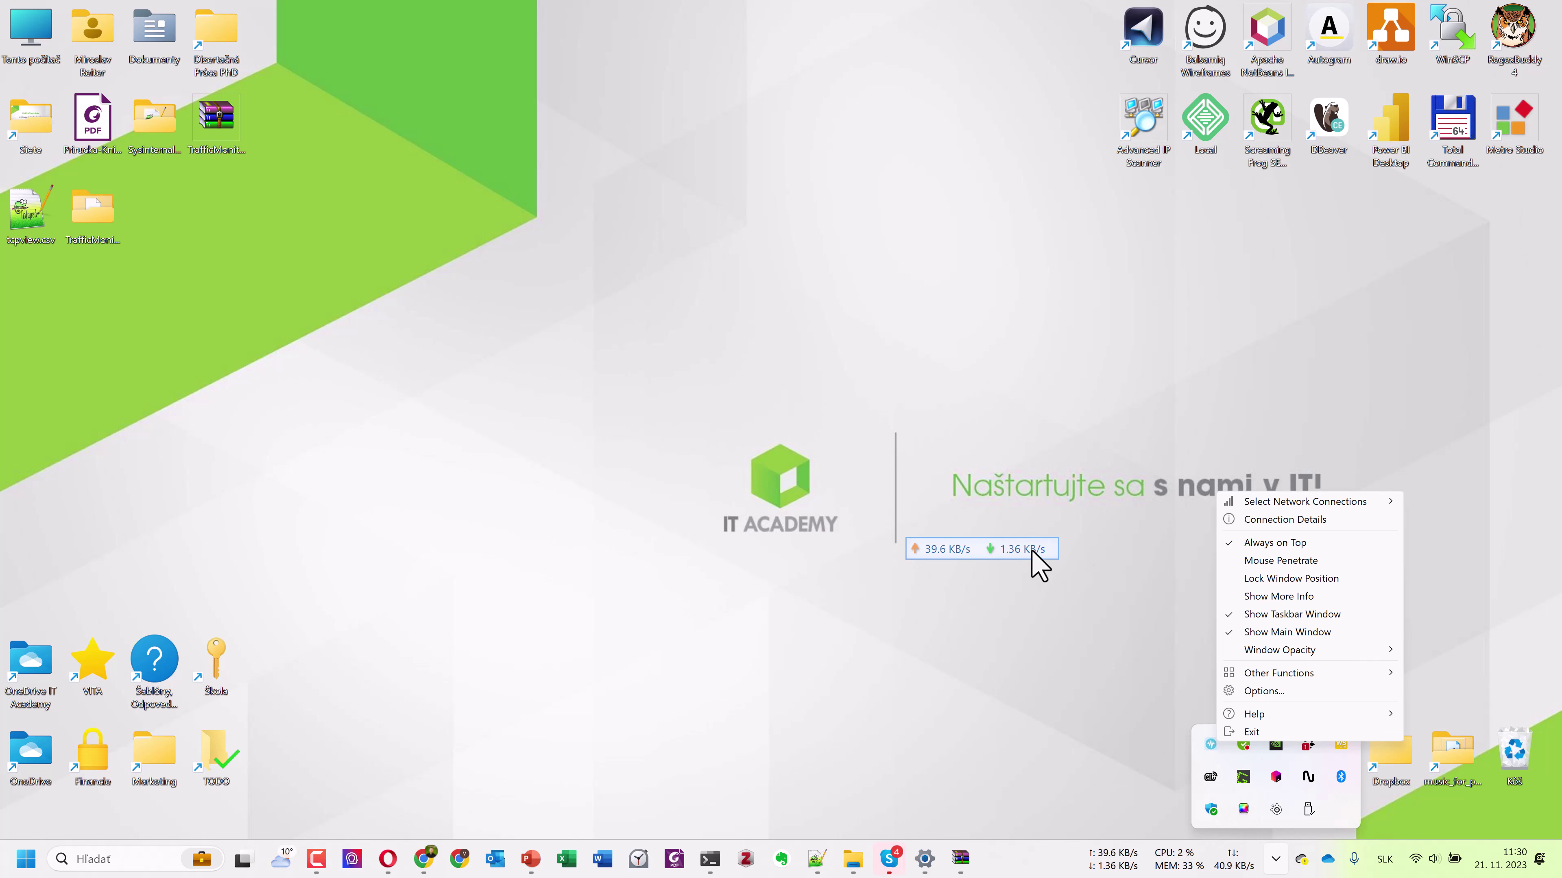
{"action": "left_click_drag", "start_coordinate": [1032, 550], "coordinate": [1357, 431]}
Review the Main Window Settings in TrafficMonitor's options down to the double click action, and close them without changes.
{"action": "right_click", "coordinate": [1357, 431]}
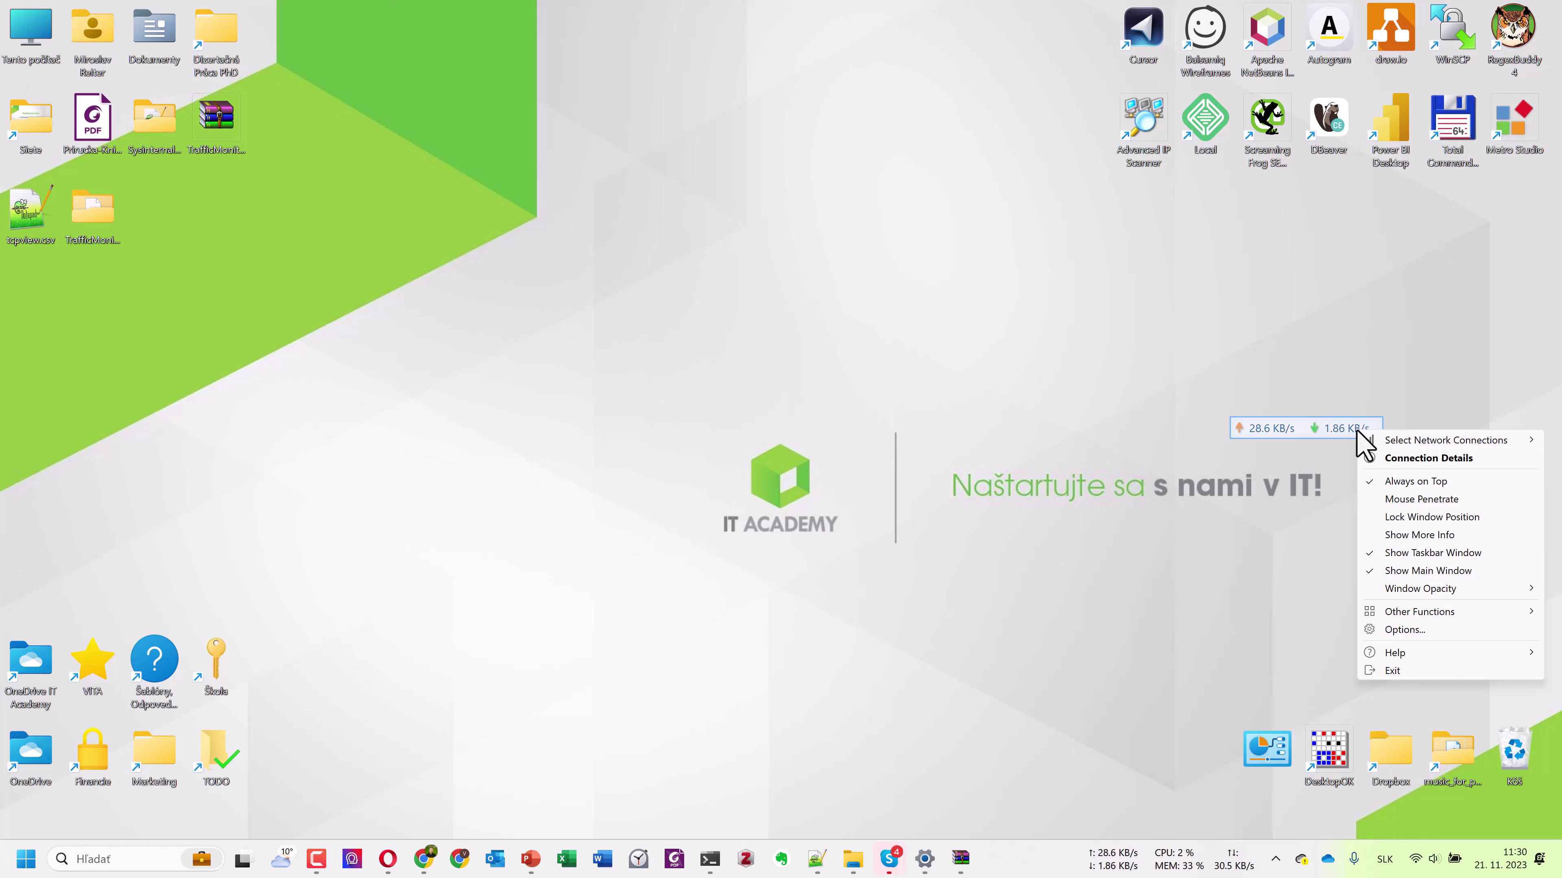
{"action": "left_click", "coordinate": [1418, 631]}
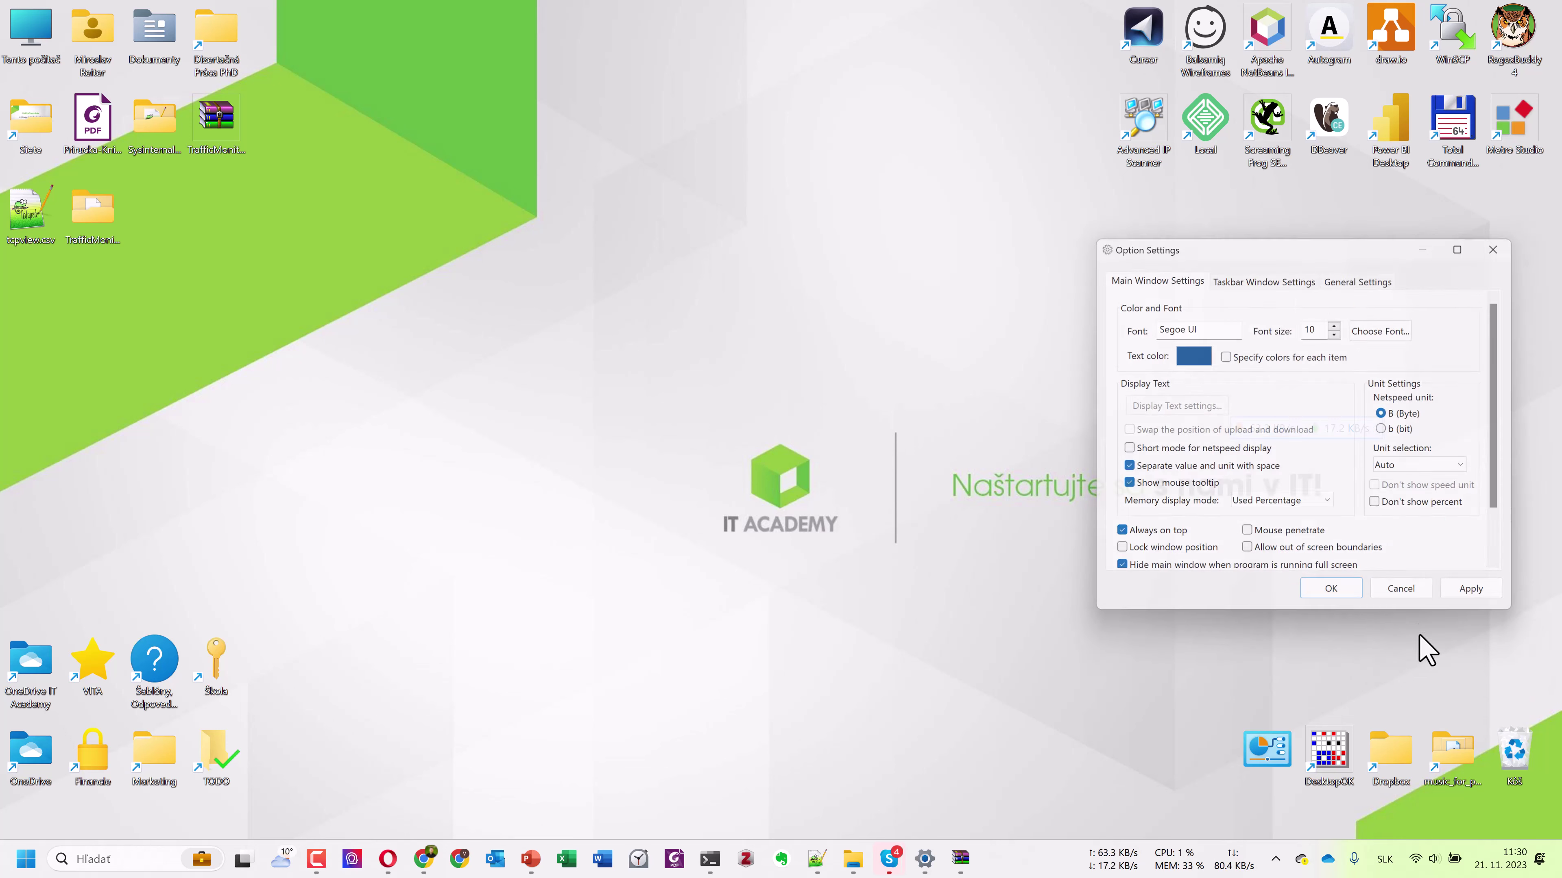
{"action": "left_click_drag", "start_coordinate": [1121, 235], "coordinate": [854, 217]}
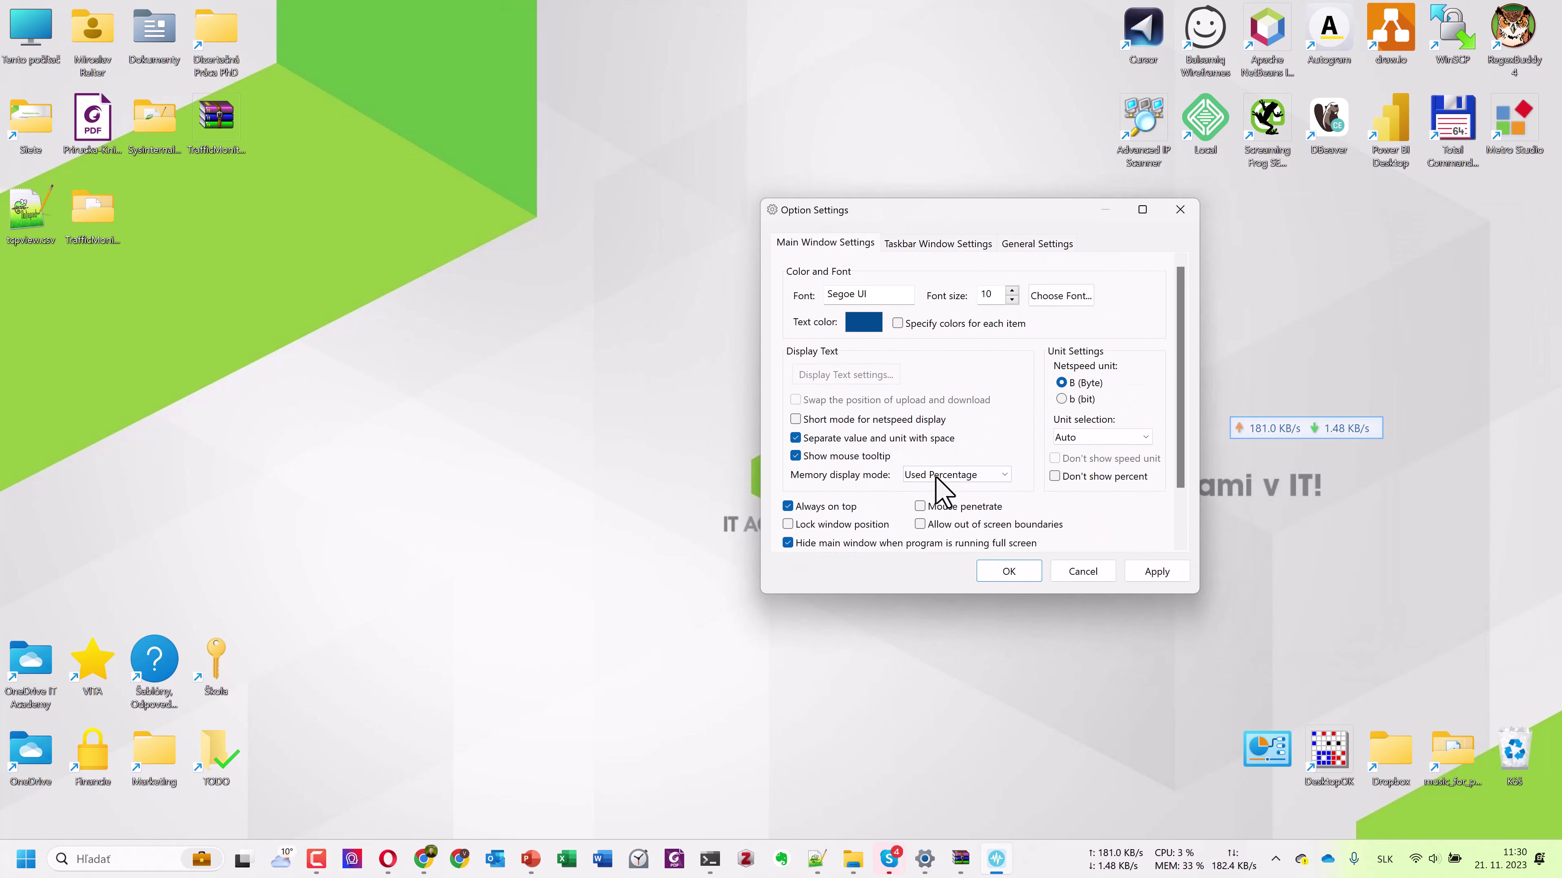
{"action": "scroll", "coordinate": [936, 486], "scroll_direction": "down", "scroll_amount": 2}
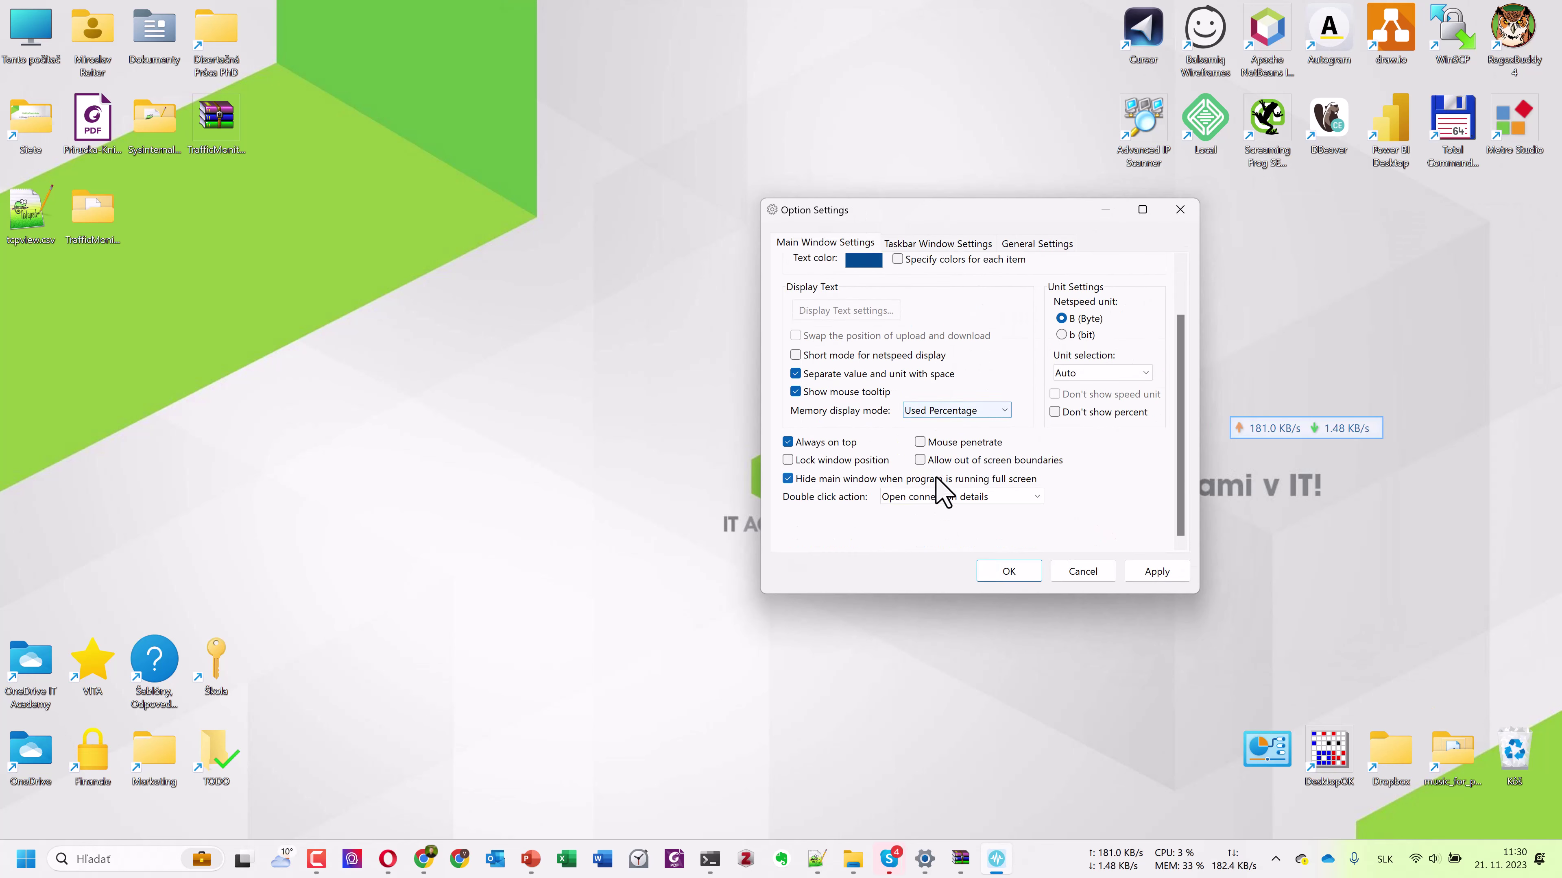
{"action": "left_click", "coordinate": [1180, 212]}
Check the main window's network connection choices and turn on Show More Info for it.
{"action": "right_click", "coordinate": [1282, 438]}
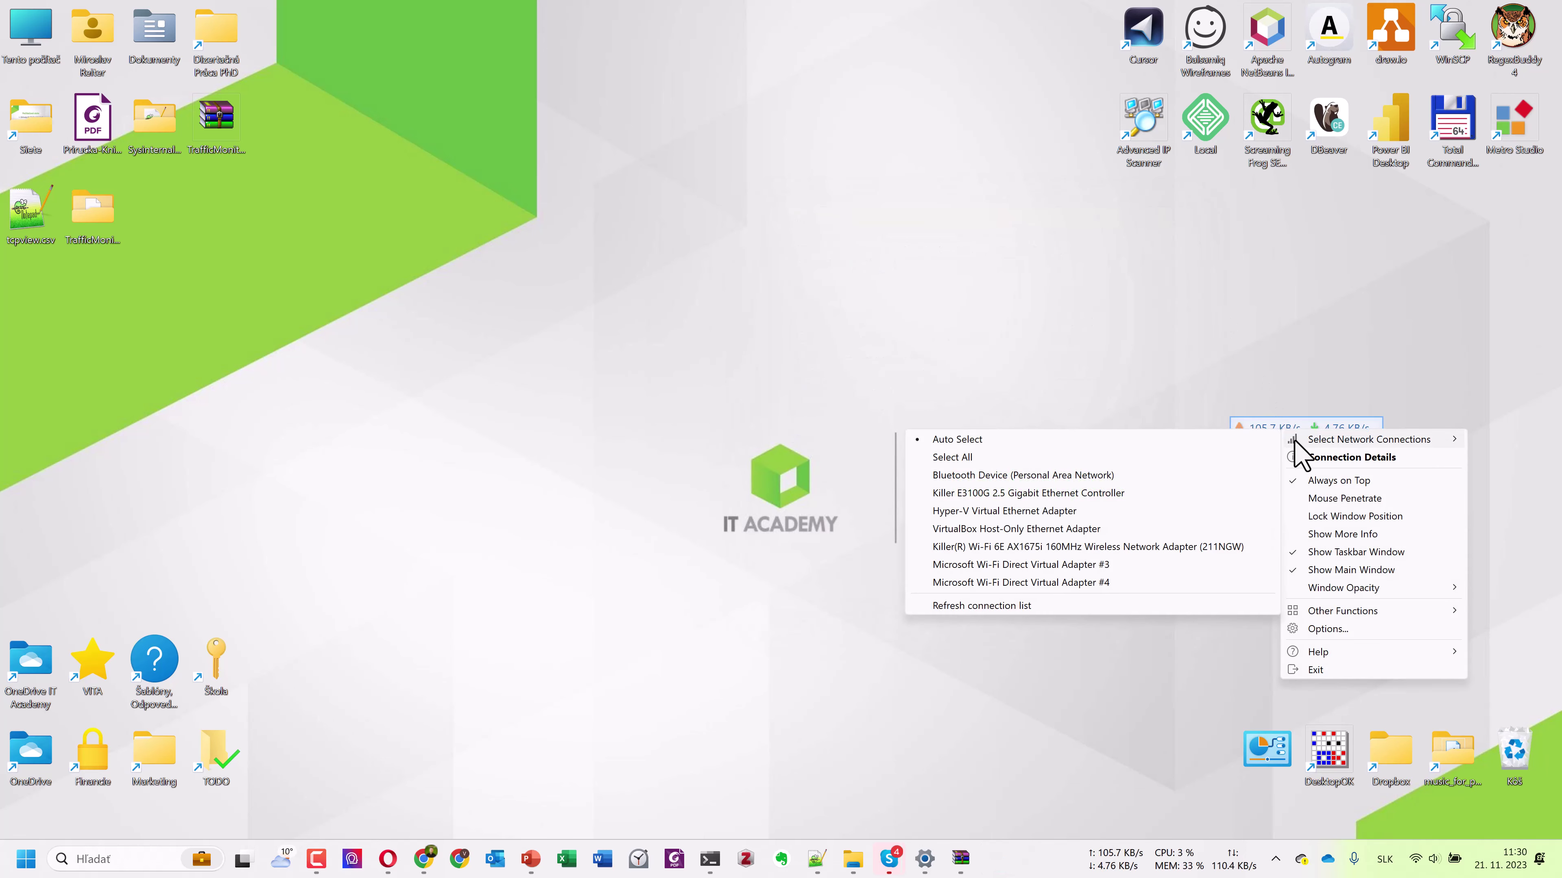
{"action": "mouse_move", "coordinate": [1411, 587]}
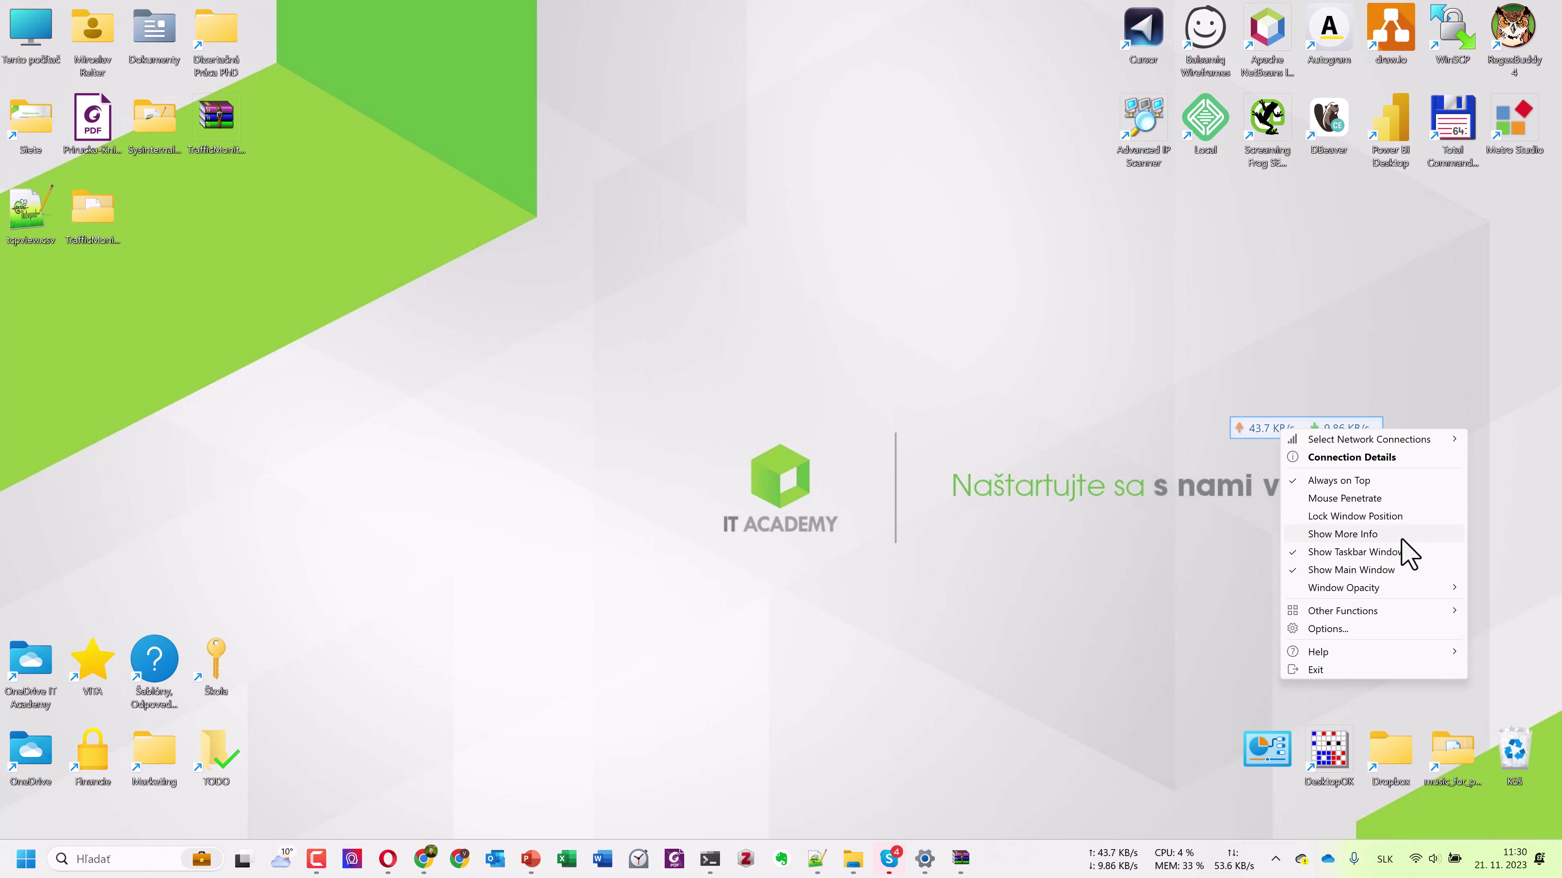
{"action": "left_click", "coordinate": [1408, 553]}
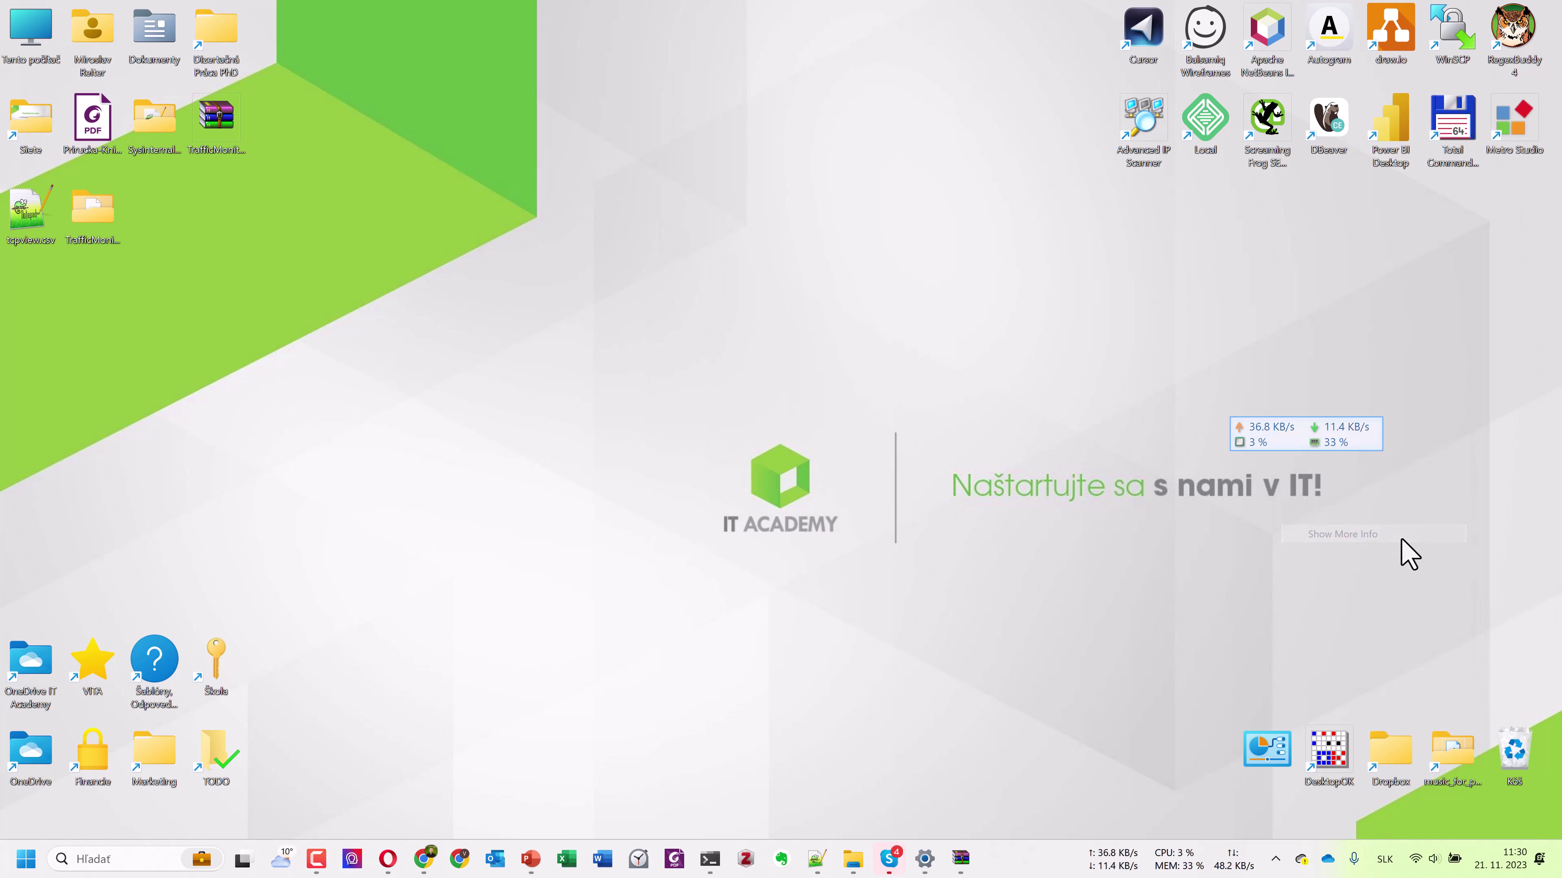
Check the main window's commands and usage tooltip, and move the window just below the Metro Studio desktop icon.
{"action": "right_click", "coordinate": [1362, 444]}
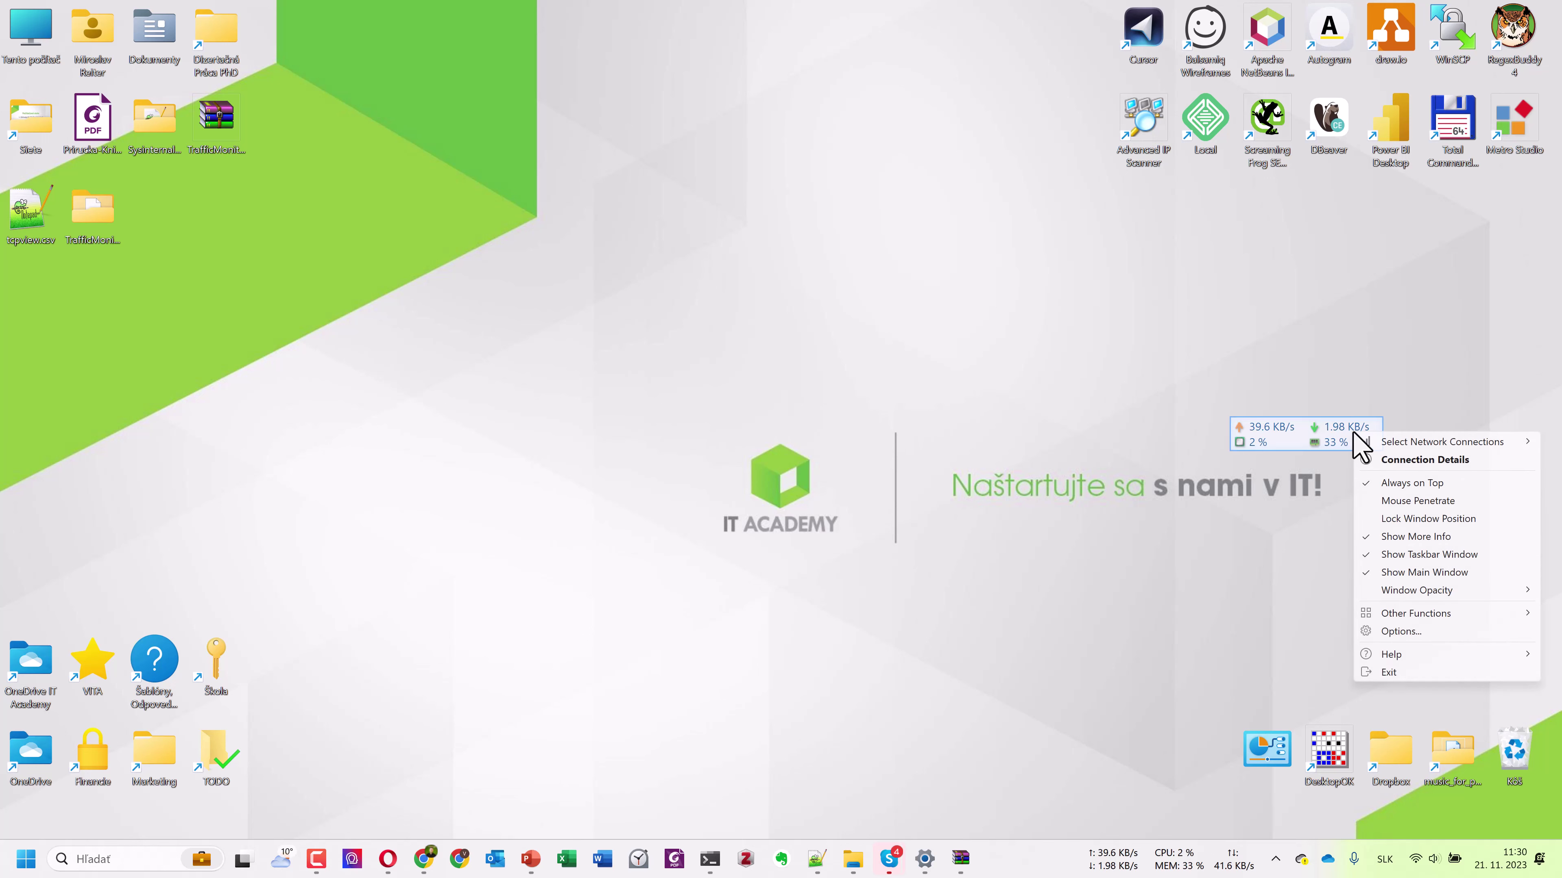
{"action": "left_click", "coordinate": [1274, 476]}
{"action": "mouse_move", "coordinate": [1334, 451]}
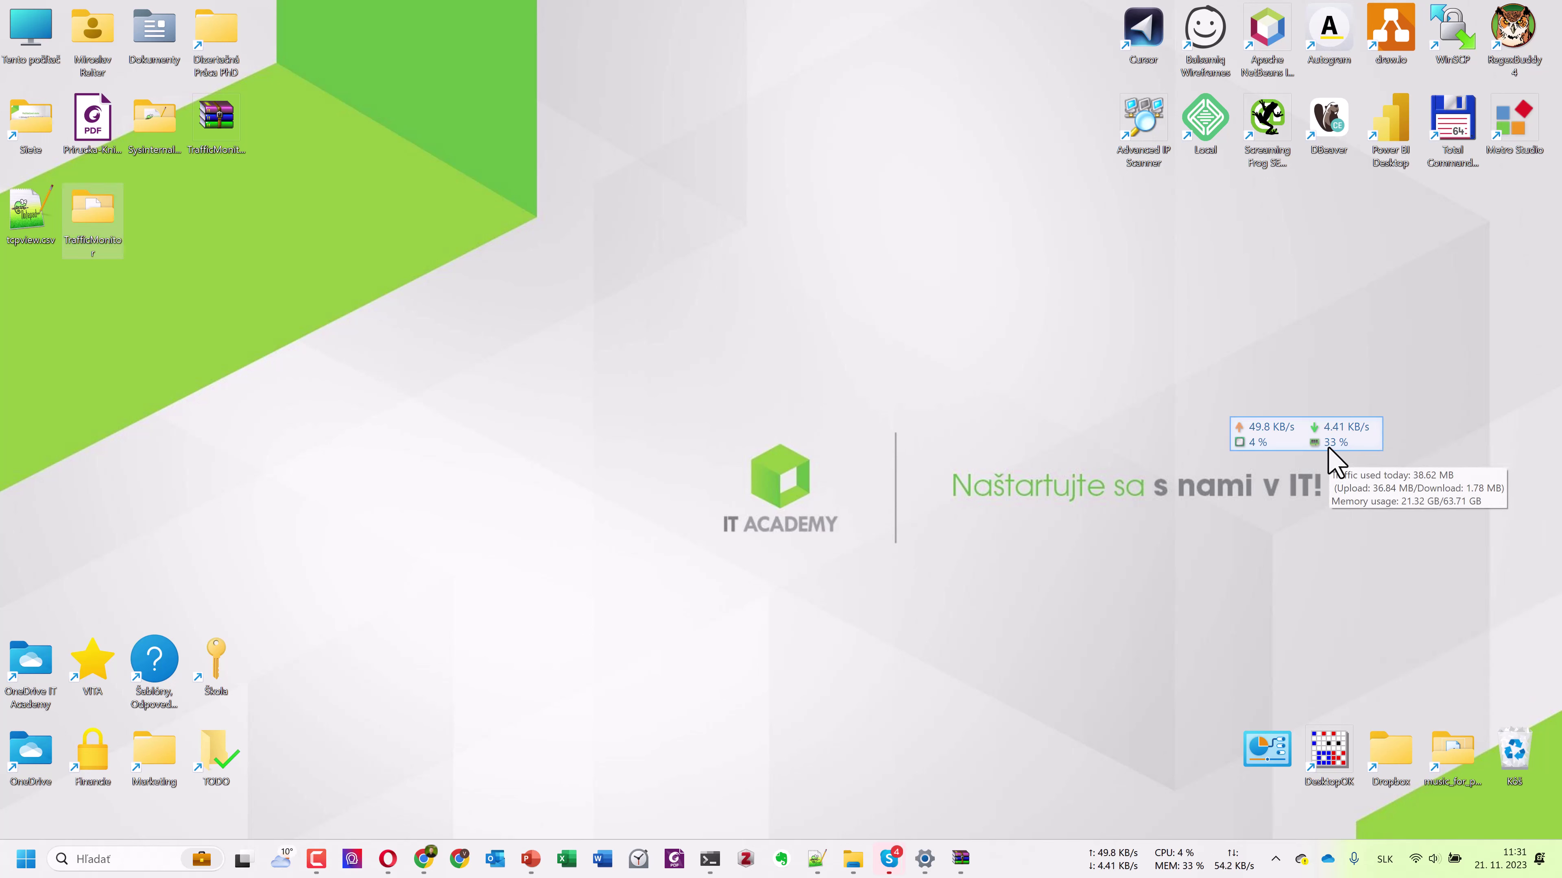
{"action": "left_click_drag", "start_coordinate": [1328, 448], "coordinate": [1479, 233]}
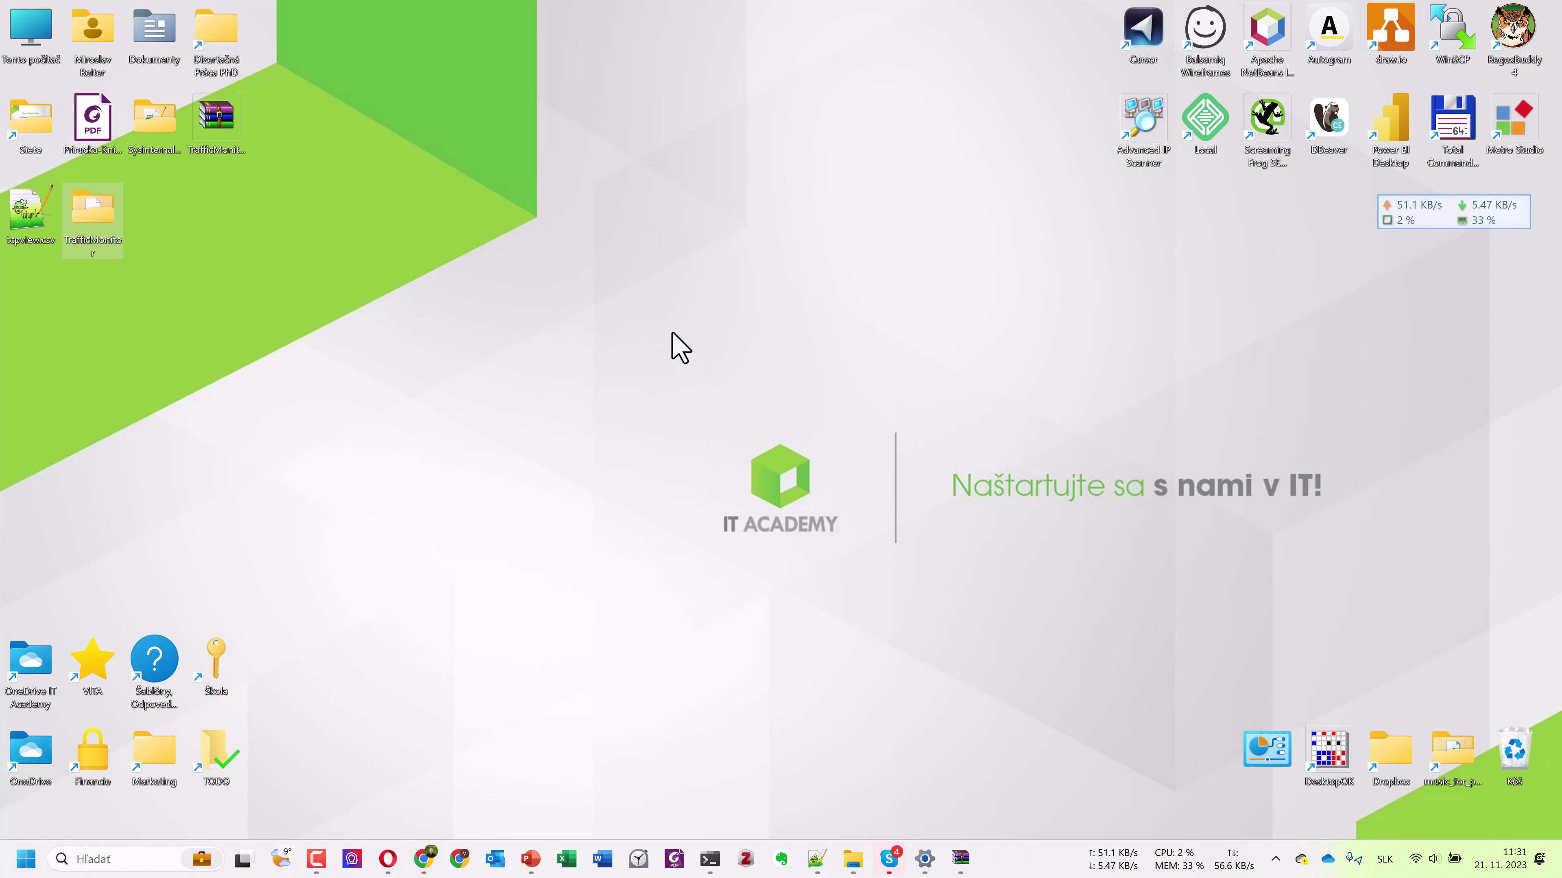
Switch to the PowerPoint presentation and display slide 179 with the Historical Traffic Statistics and Connection Details screenshots.
{"action": "left_click", "coordinate": [530, 859]}
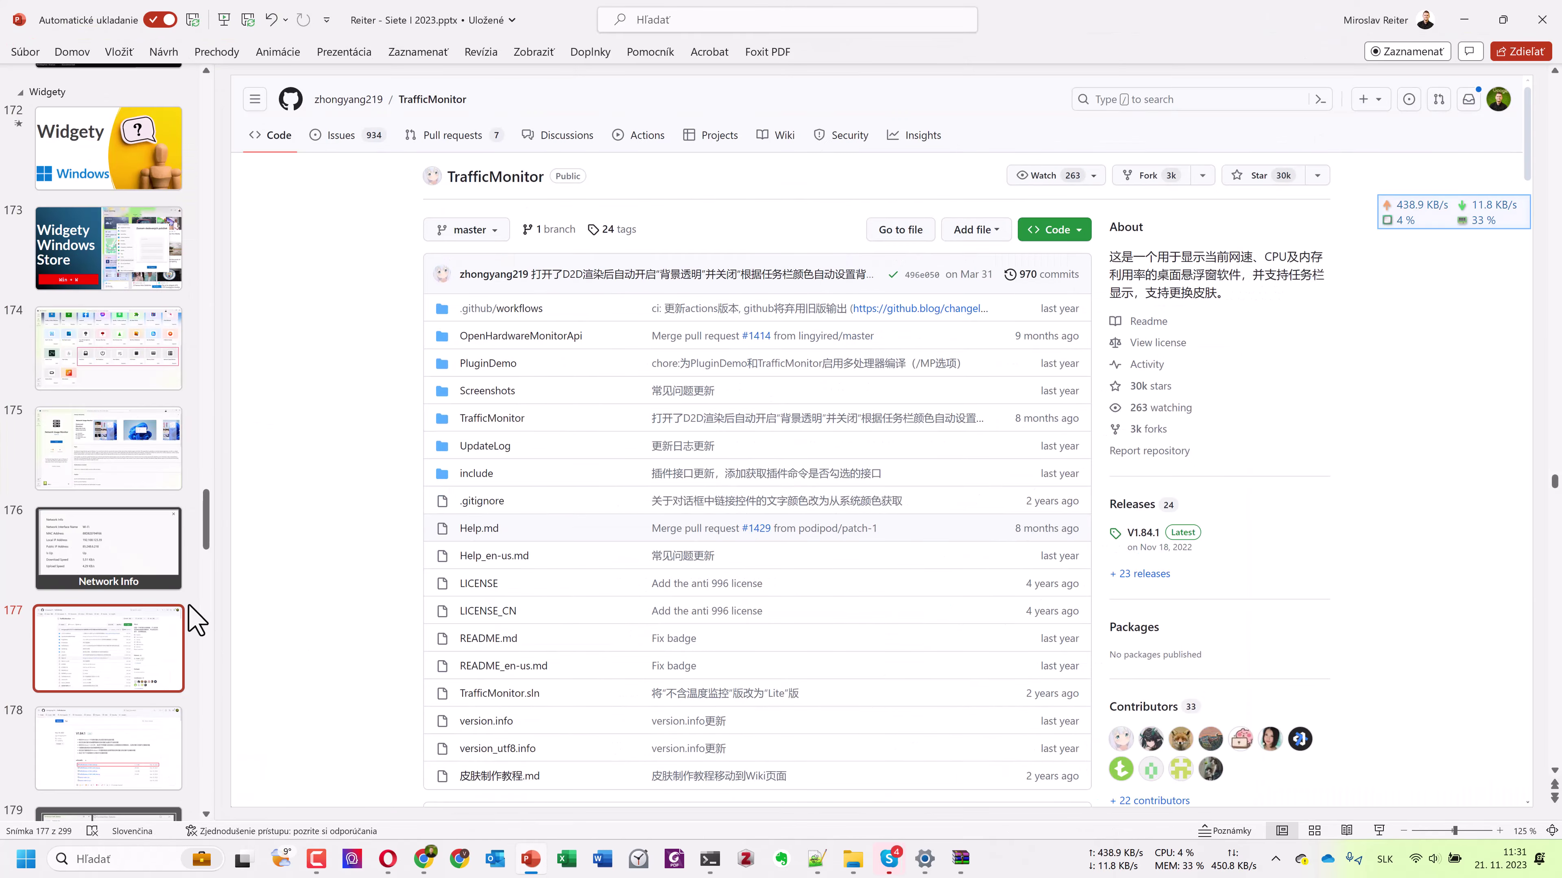
{"action": "scroll", "coordinate": [148, 602], "scroll_direction": "down", "scroll_amount": 1}
{"action": "scroll", "coordinate": [131, 594], "scroll_direction": "down", "scroll_amount": 2}
{"action": "left_click", "coordinate": [124, 578]}
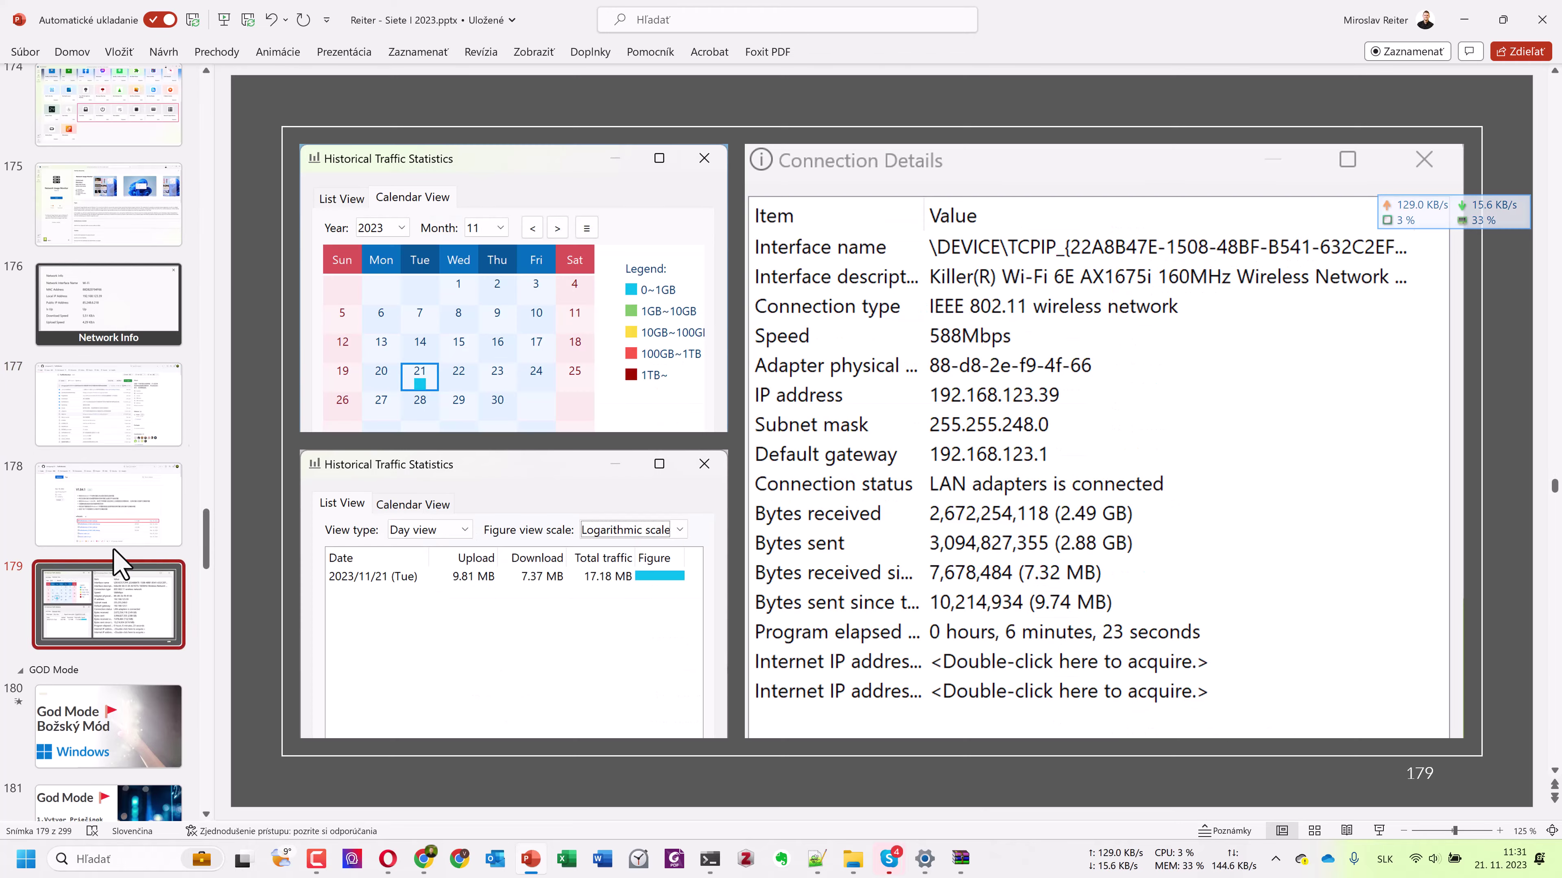